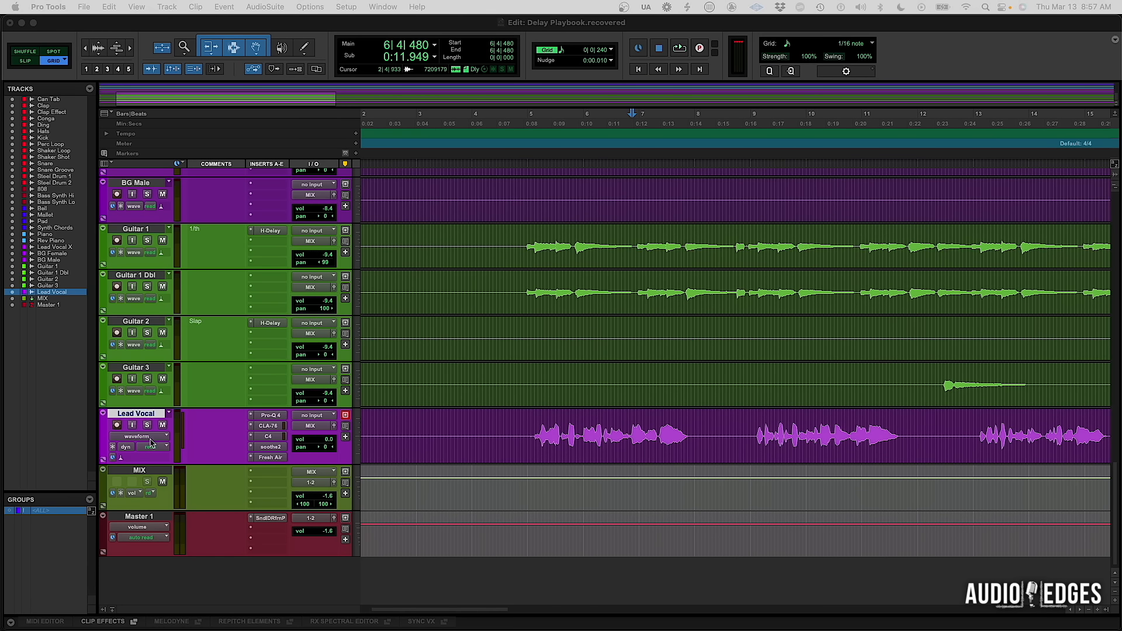
Step: Increase the Lead Vocal track's height and select the end of its first phrase, from 7|2|240 to 8|3|720
left_click_drag(157, 462, 157, 476)
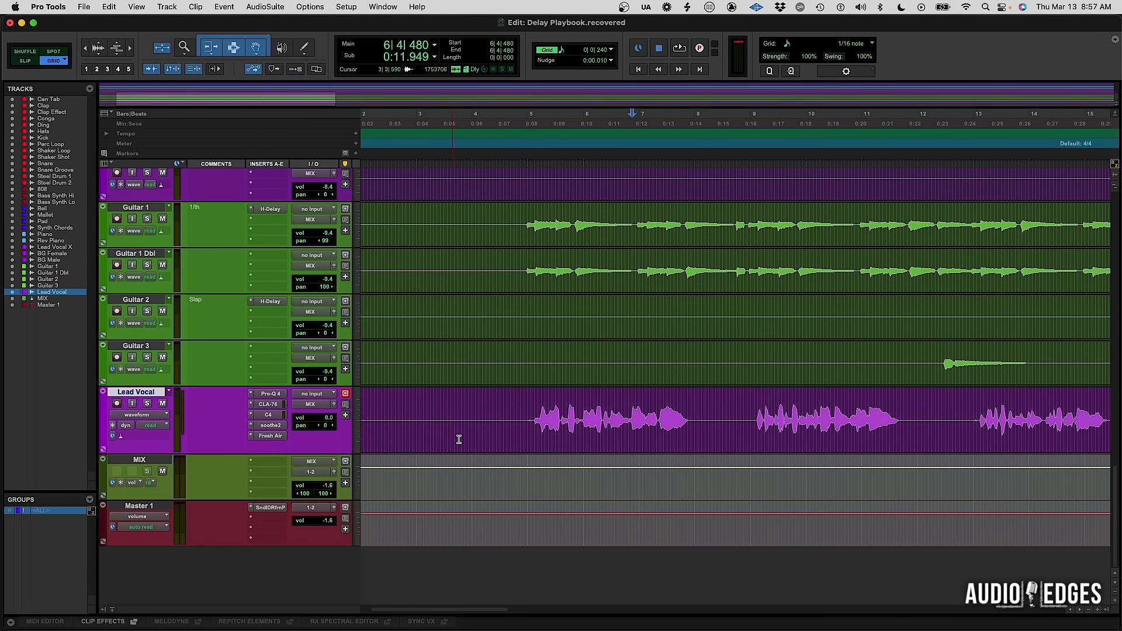
scroll(523, 437, "down", 2)
left_click_drag(658, 406, 690, 411)
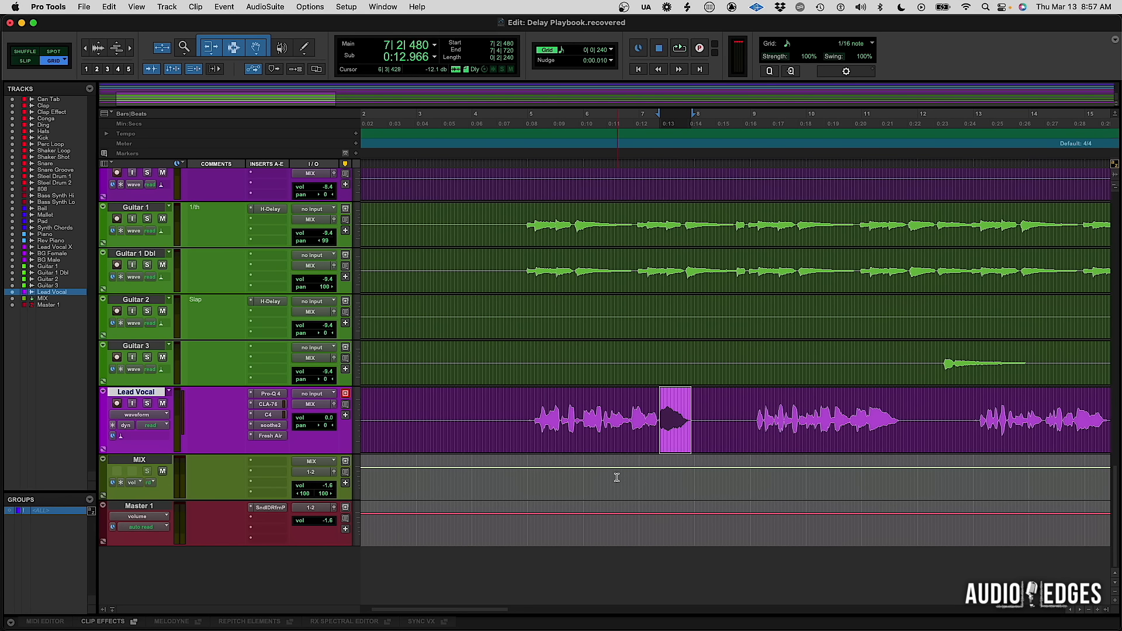
left_click(658, 405)
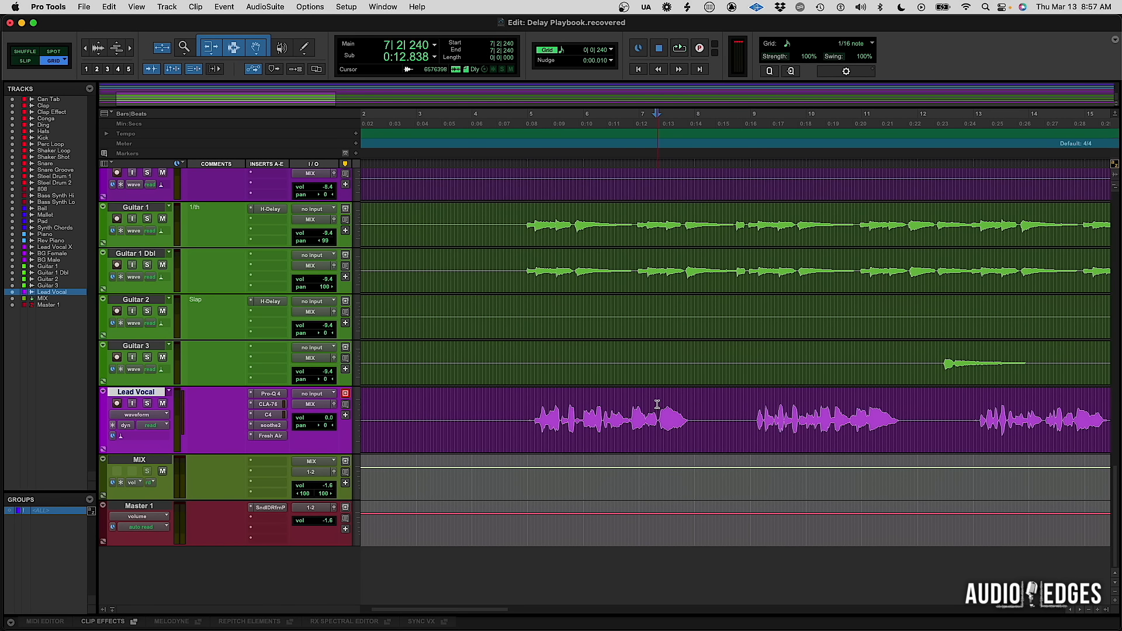
double_click(657, 404)
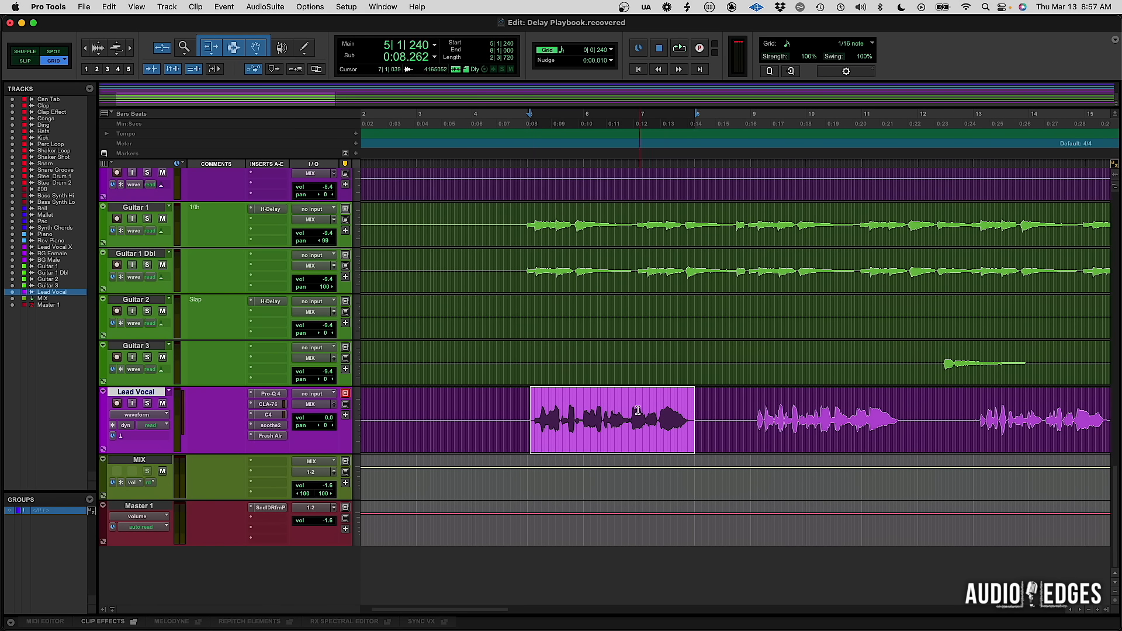
left_click_drag(659, 408, 693, 411)
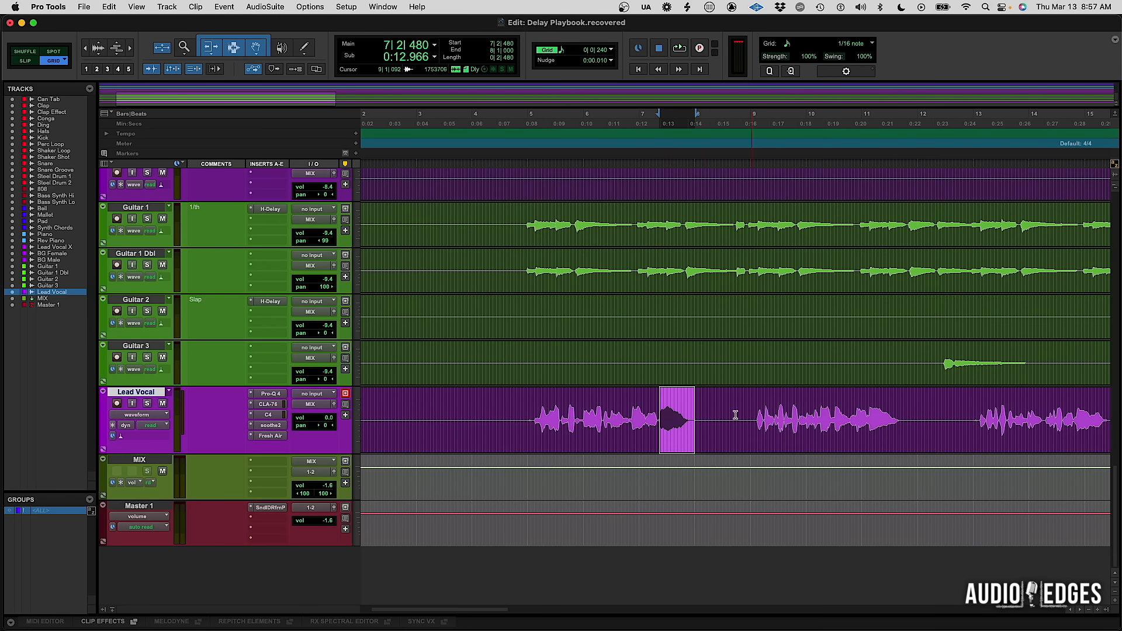
left_click(529, 408)
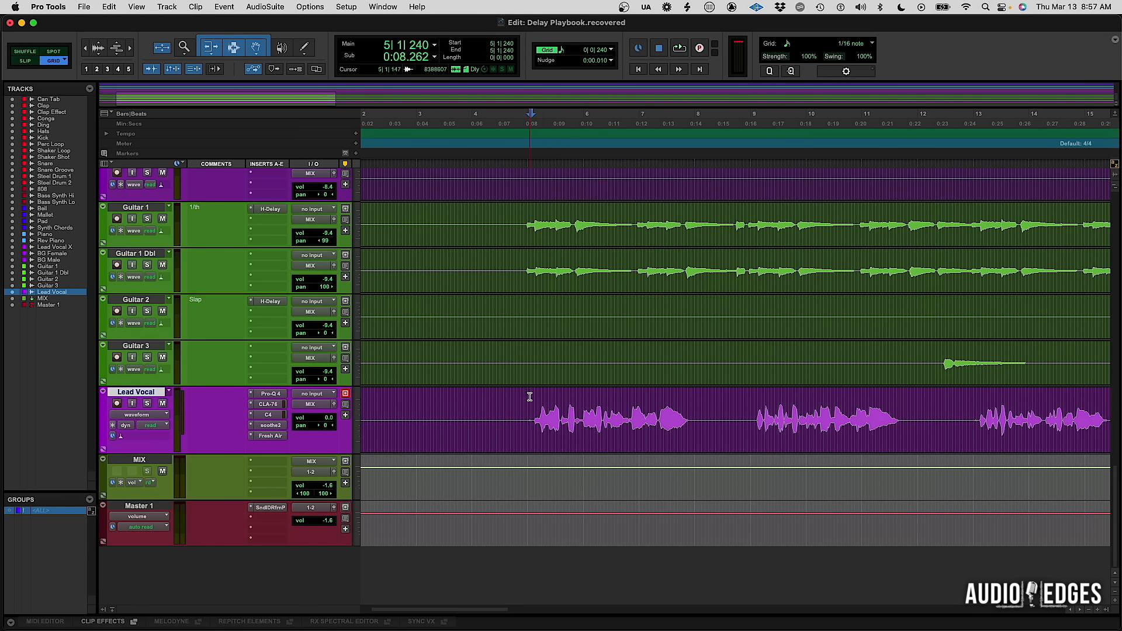
left_click_drag(657, 403, 733, 402)
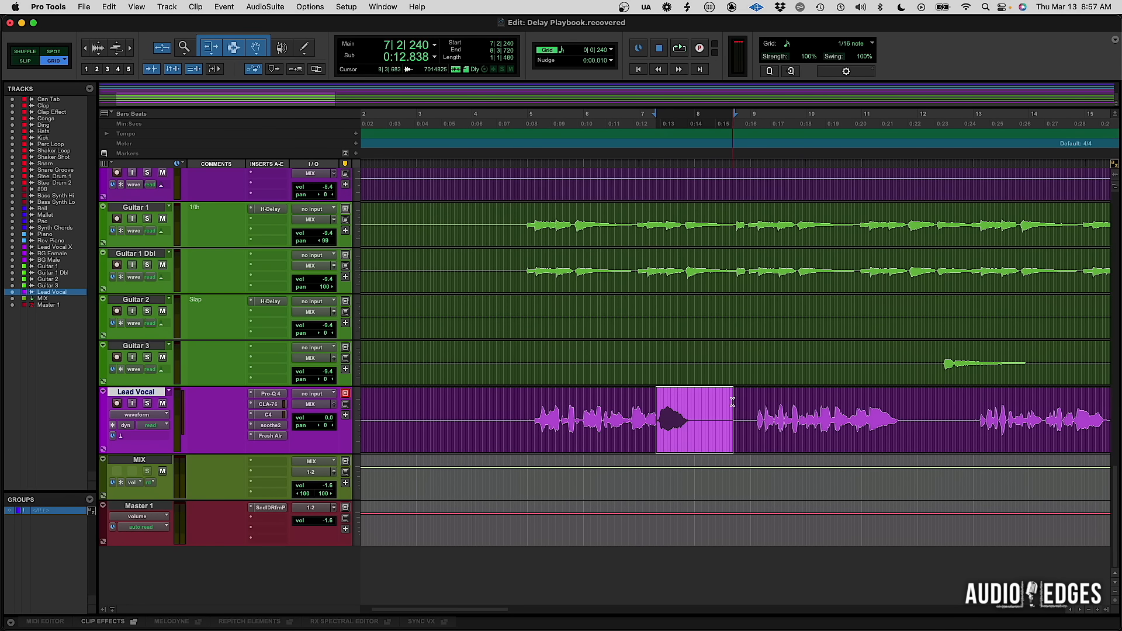
Step: Play the mix through the first Lead Vocal phrase, and select that phrase from 5|1|000 to 8|3|240
left_click(522, 405)
key("space")
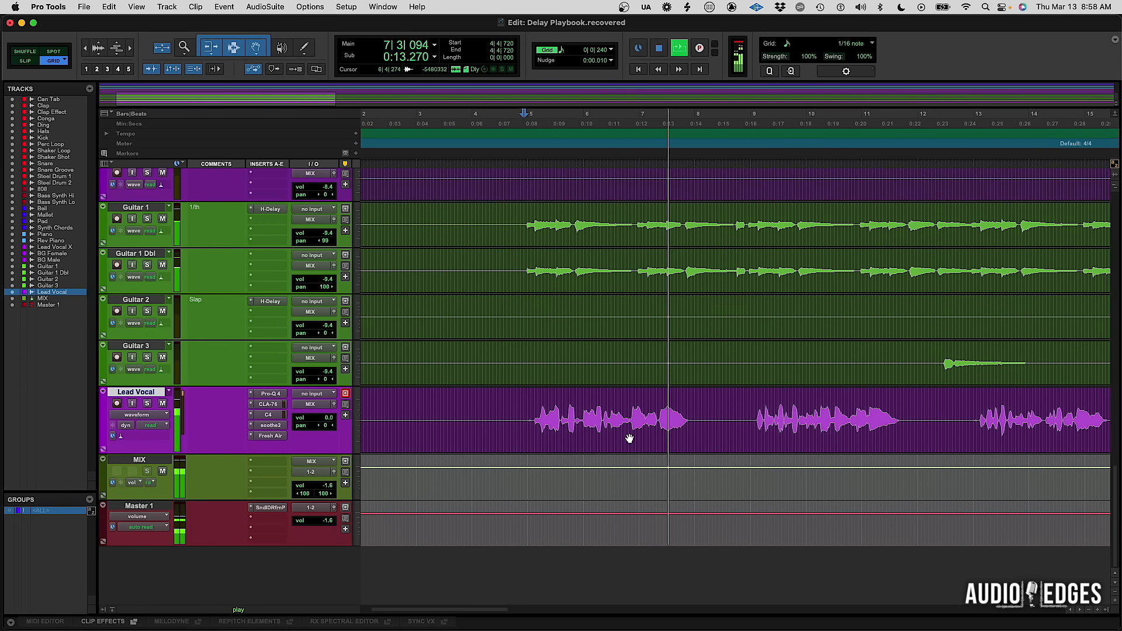
key("space")
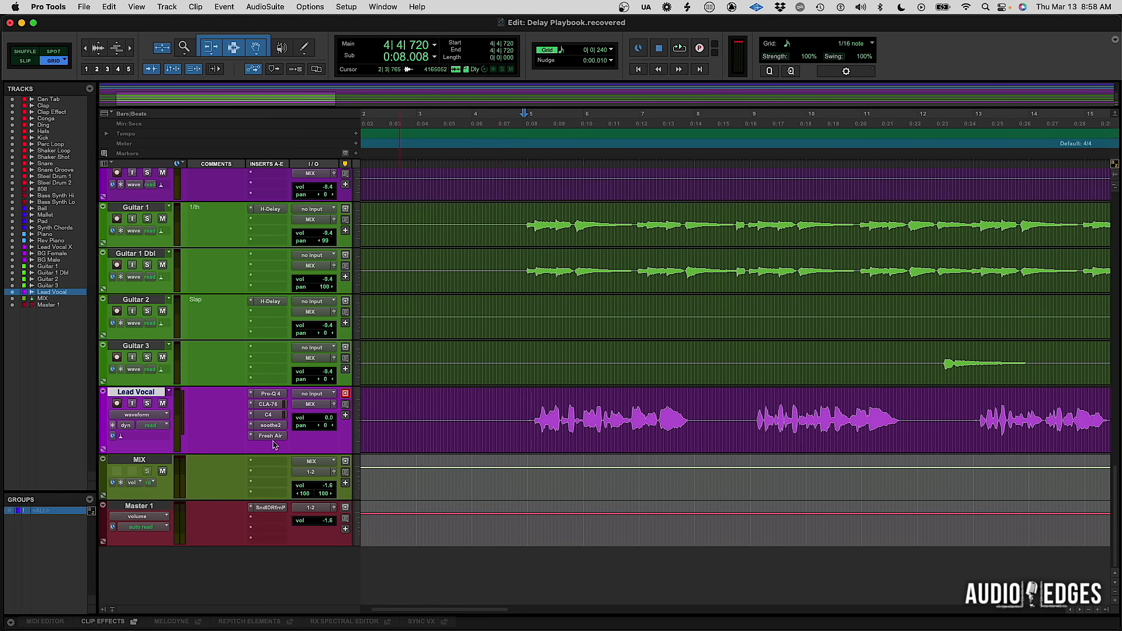
left_click_drag(527, 421, 726, 421)
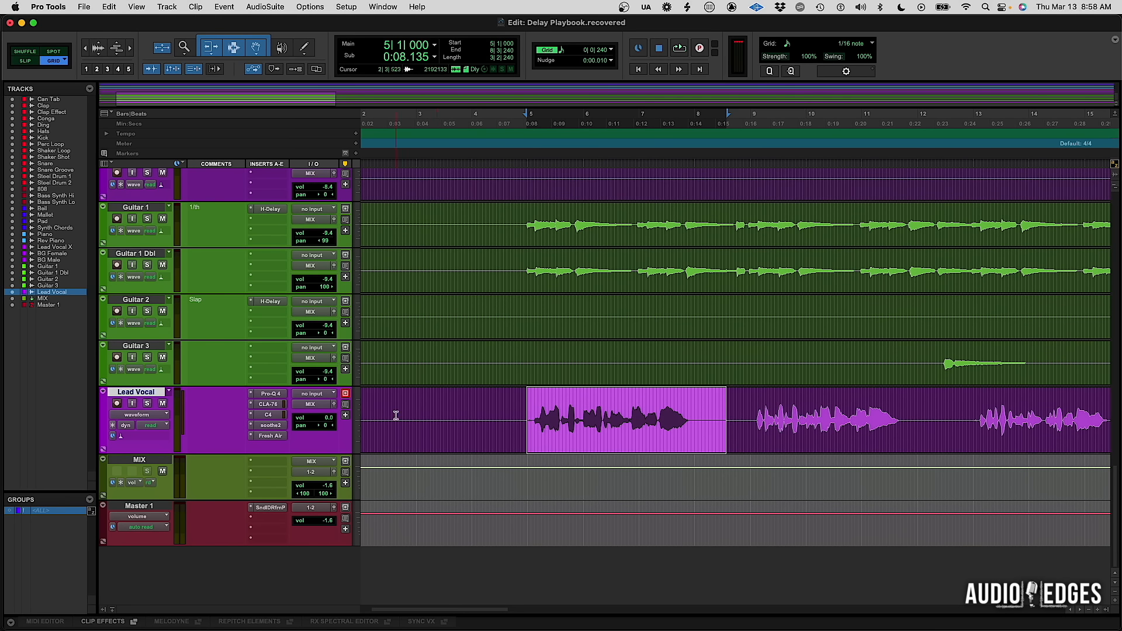
Step: Move the Lead Vocal channel directly before the Bell channel in the Mix window
key("super+equal")
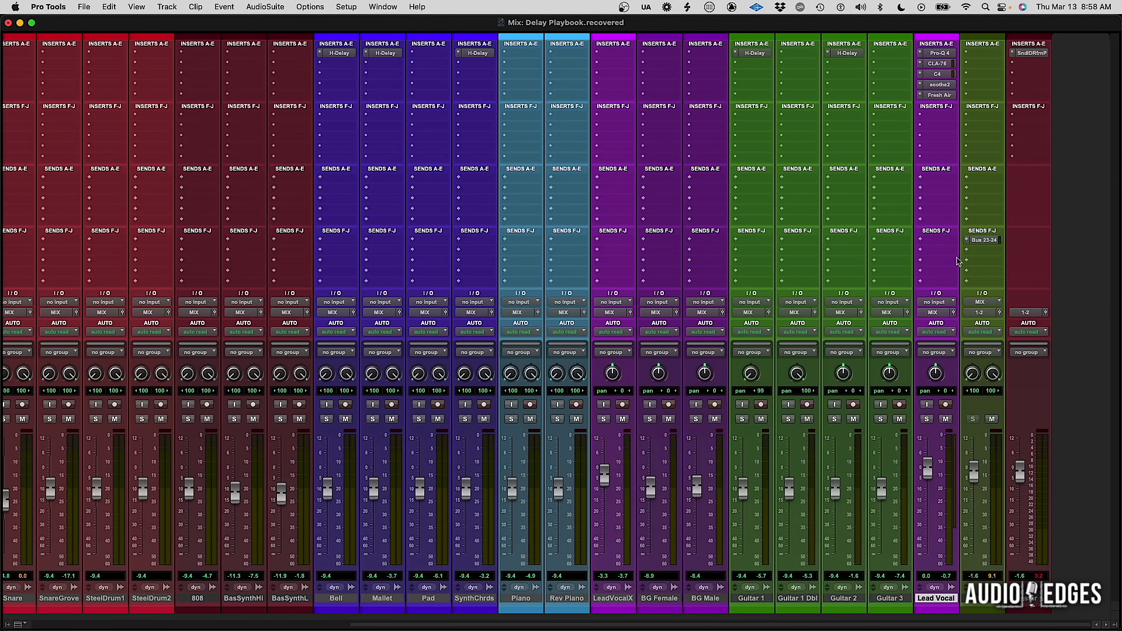
left_click(937, 598)
left_click(937, 598)
left_click_drag(936, 599, 315, 592)
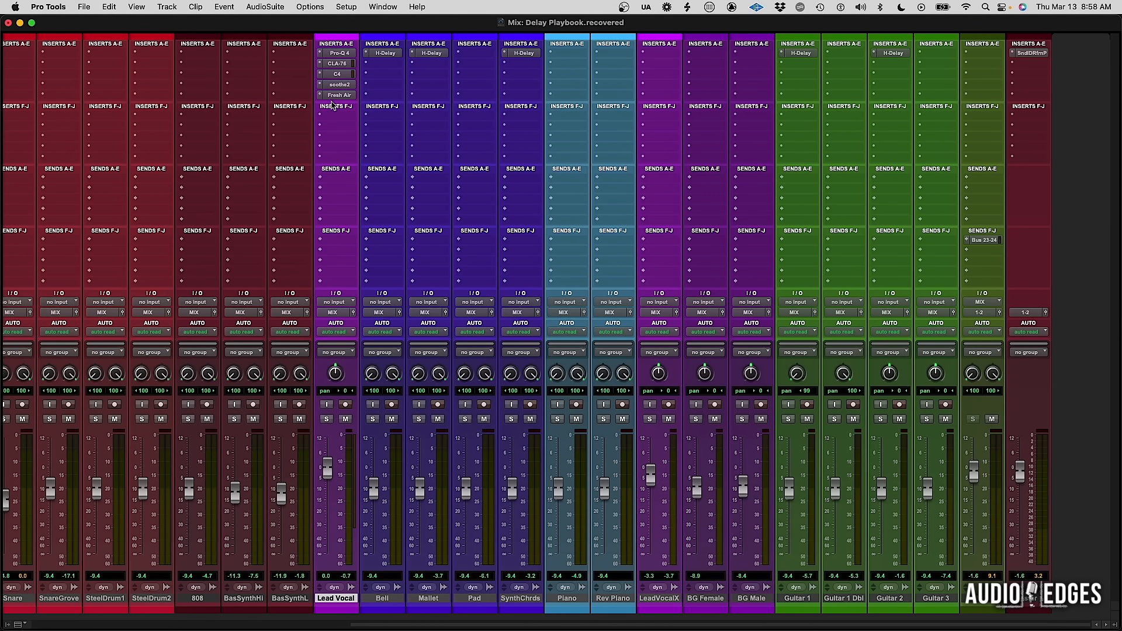
Step: Add a send on Lead Vocal to a new stereo aux input track named DT, created next to the current track
left_click(342, 180)
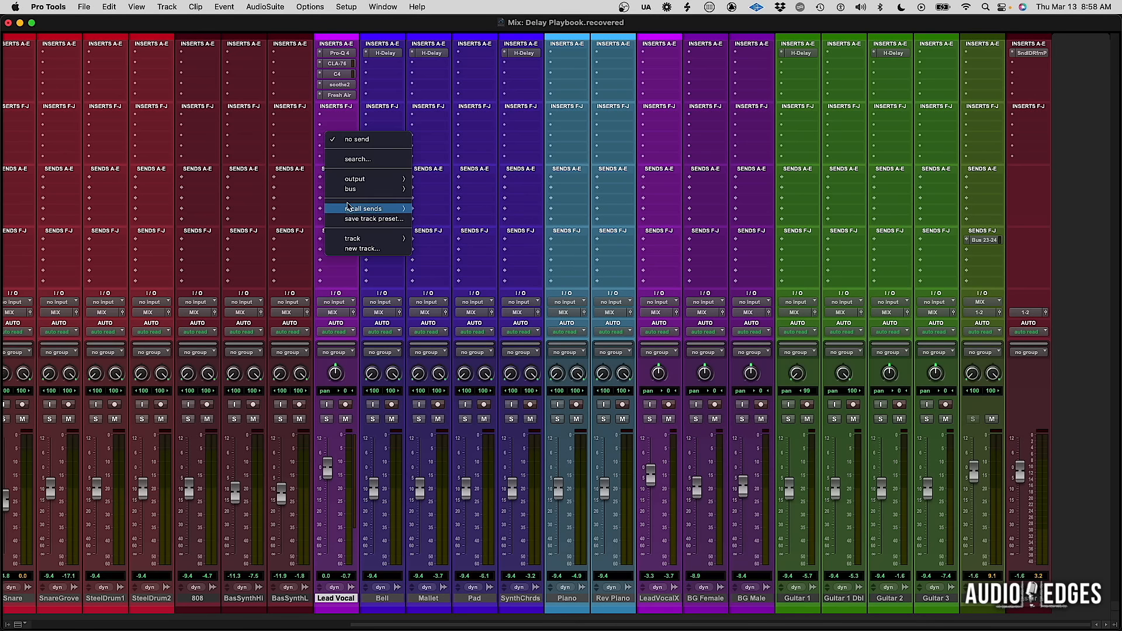
left_click(353, 250)
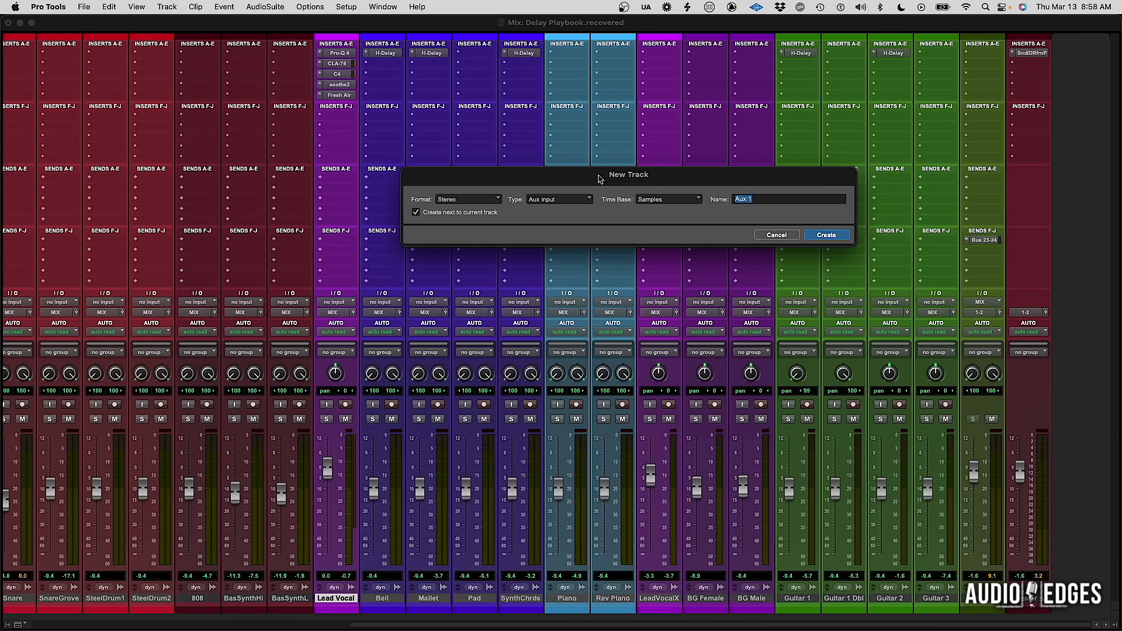
type("De")
left_click(826, 235)
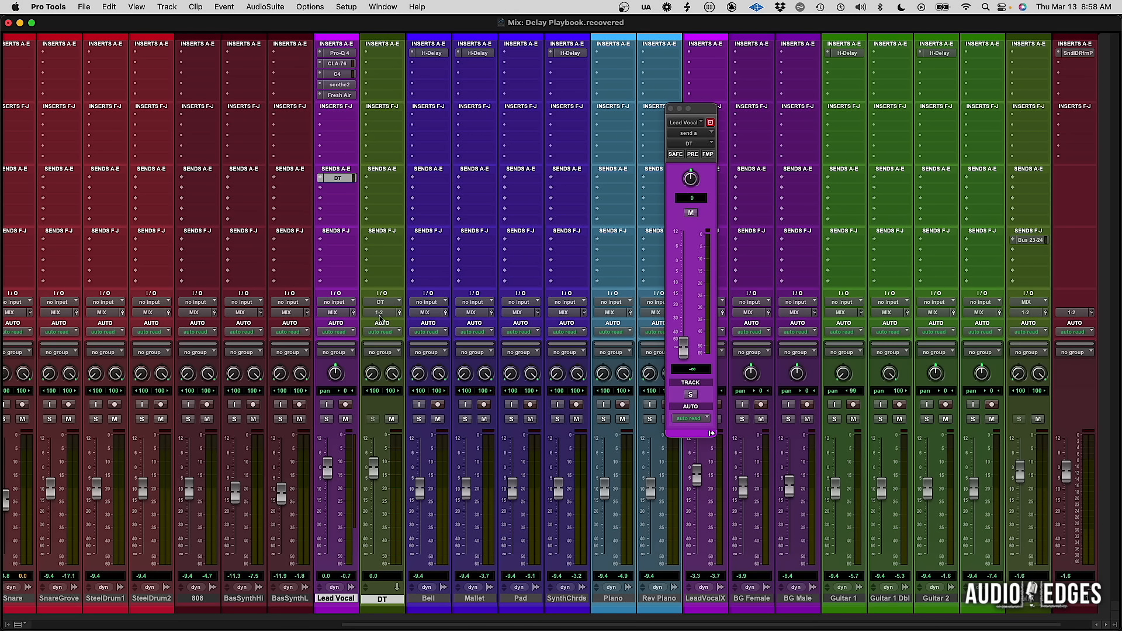
Step: Route the DT track's output to MIX and move the floating send window closer to the DT channel
left_click(379, 319)
type("mix")
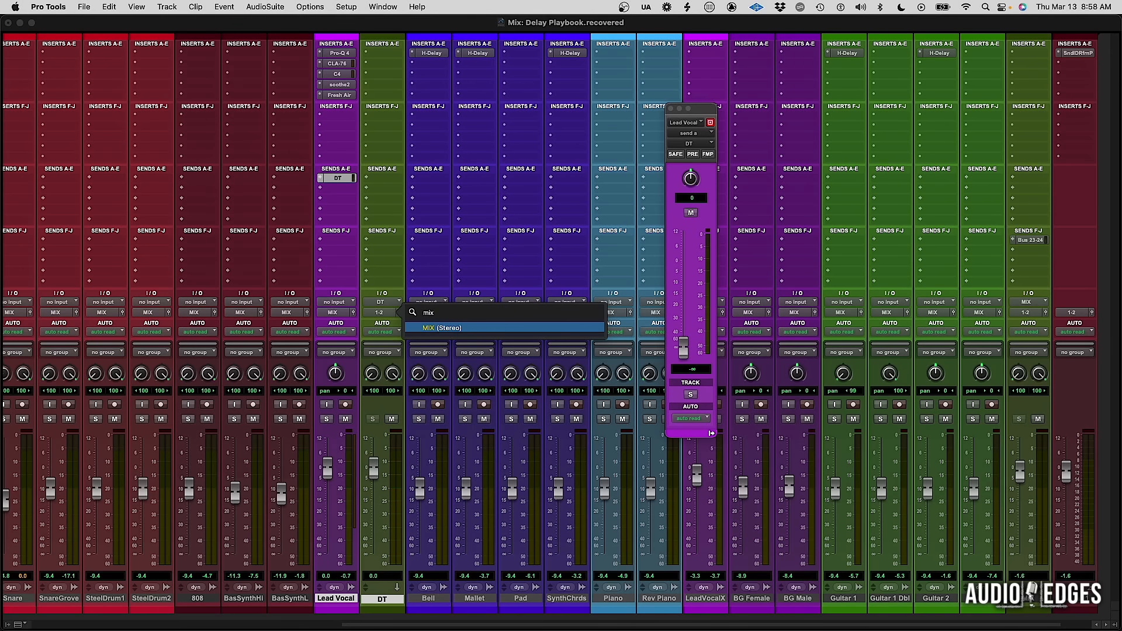
key("Return")
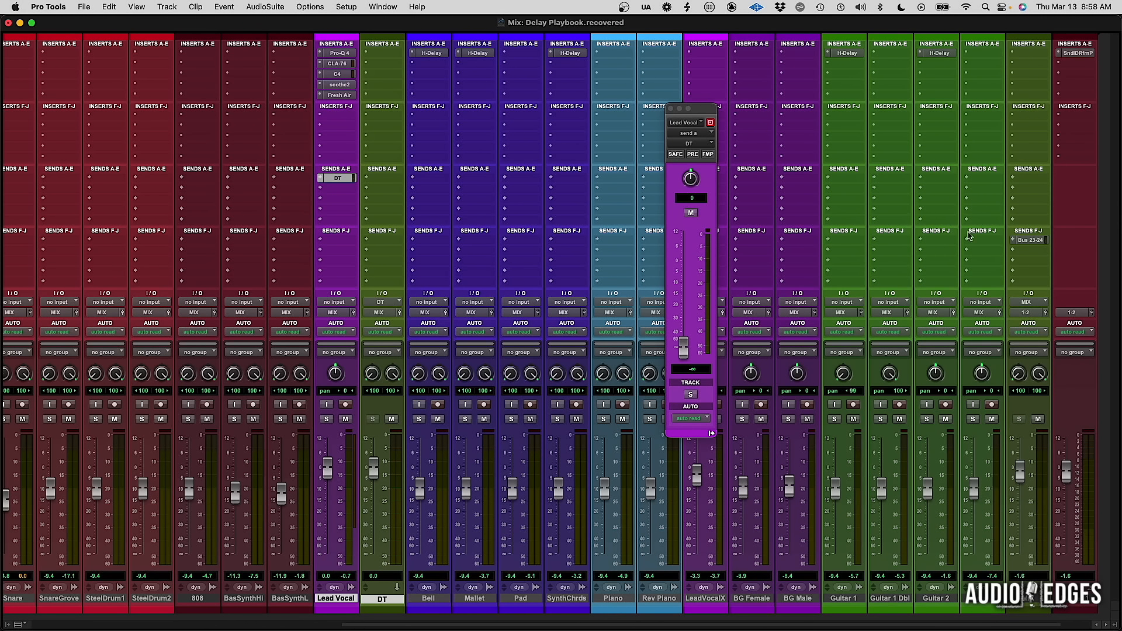
left_click_drag(708, 112, 488, 104)
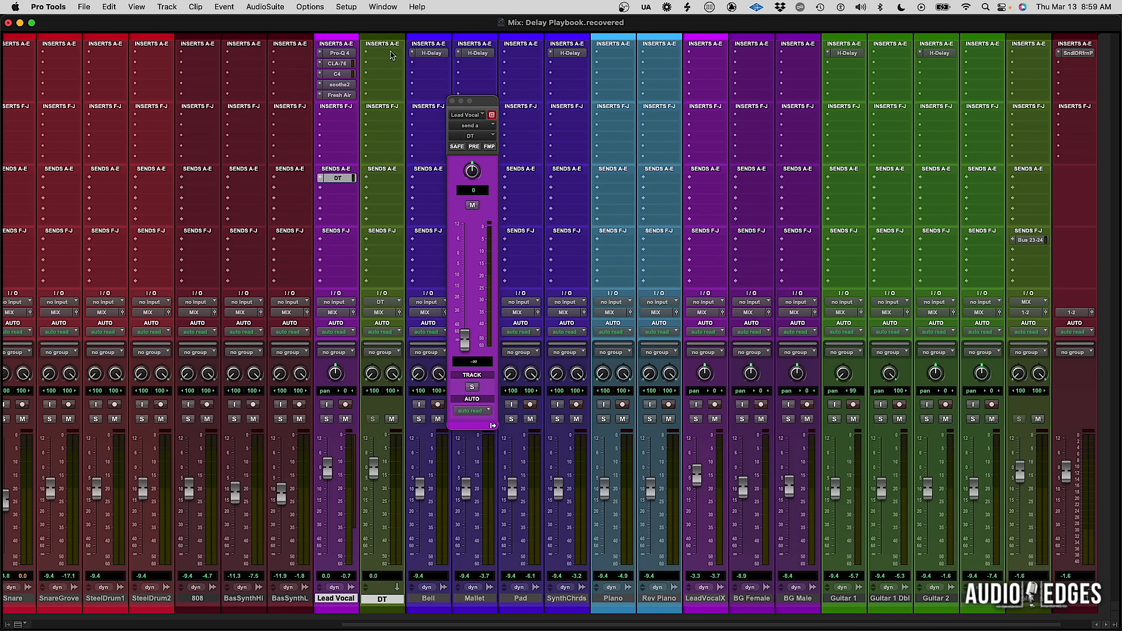
Step: Insert H-Delay in the first insert slot of DT, move its window lower, and return to the Edit window
left_click_drag(430, 53, 383, 56)
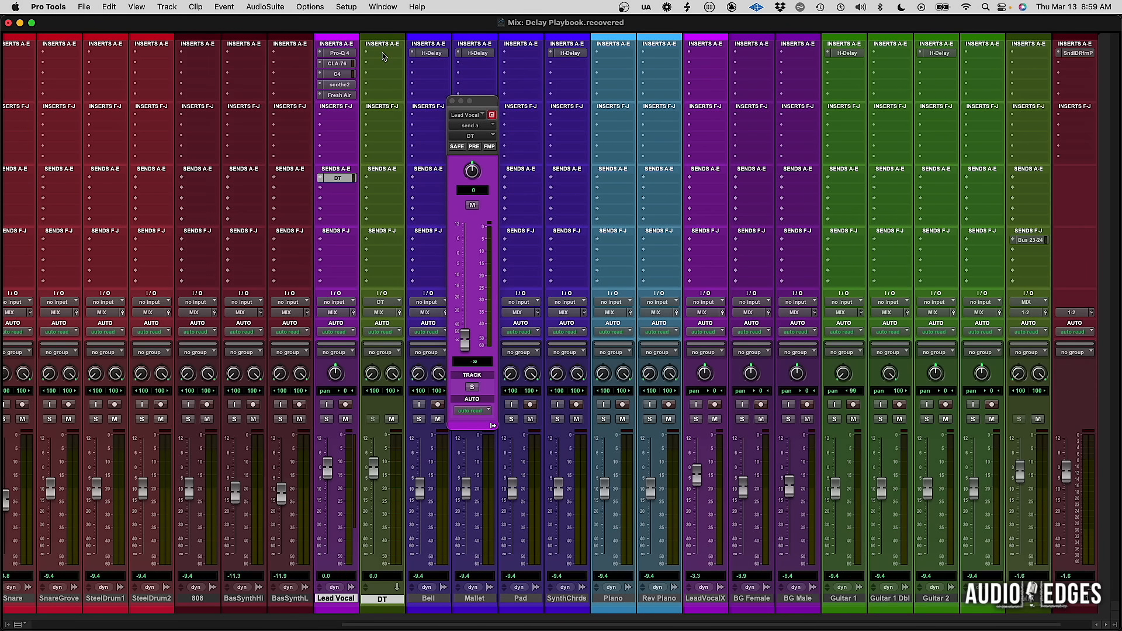
left_click(384, 56)
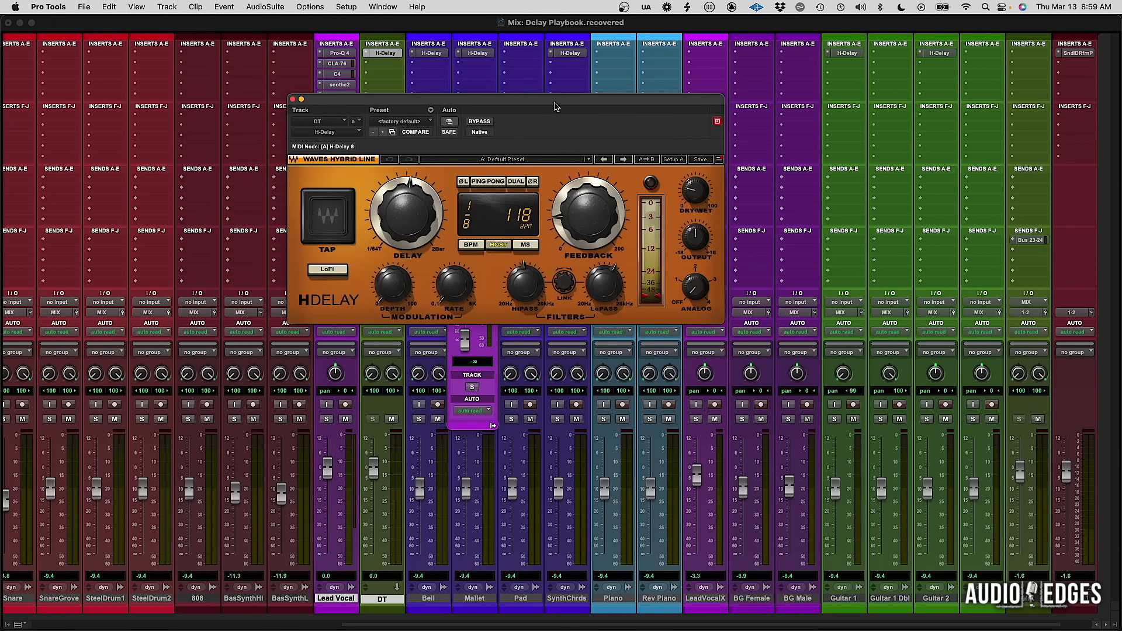
left_click_drag(558, 99, 694, 131)
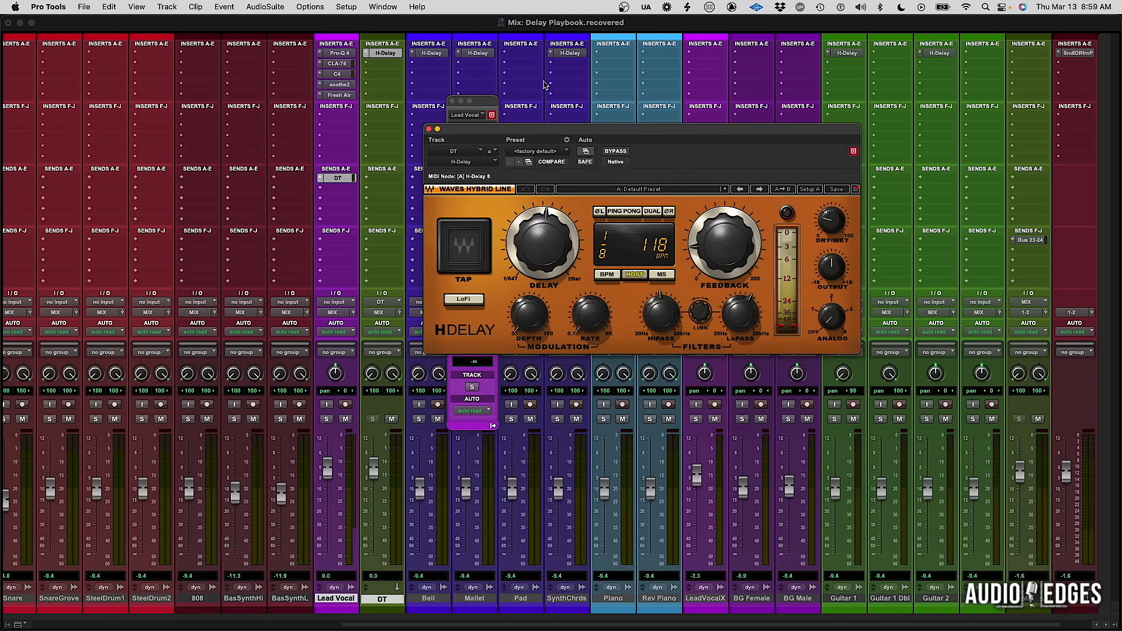
left_click_drag(514, 129, 439, 273)
key("super+equal")
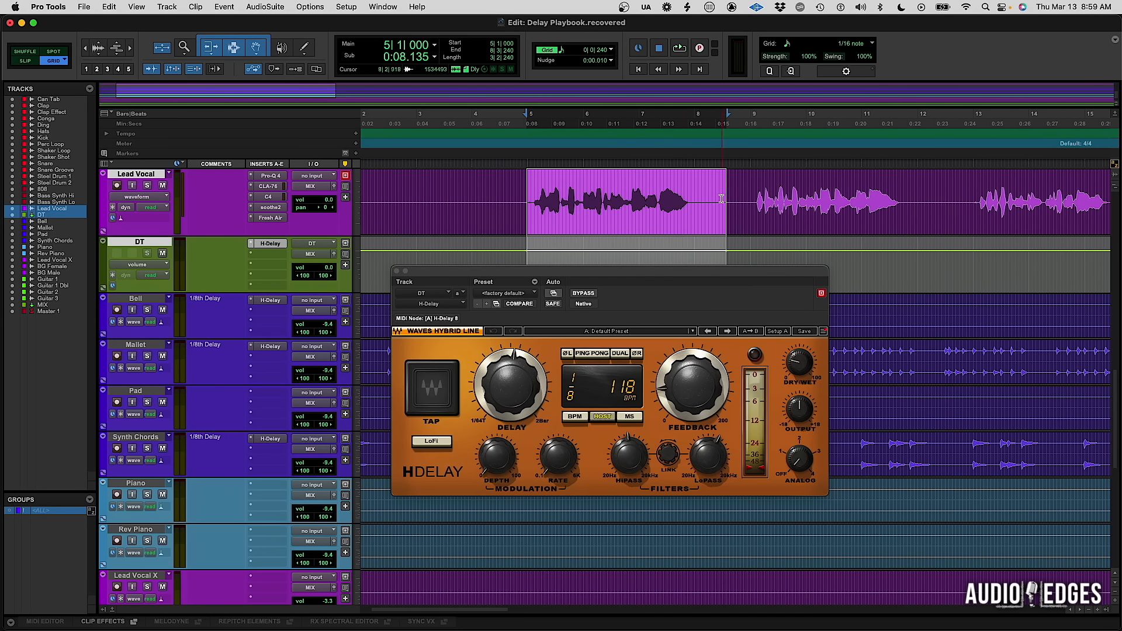
Step: Try out H-Delay's BPM and MS timing modes on DT, and return the delay to Host sync
scroll(626, 215, "left", 3)
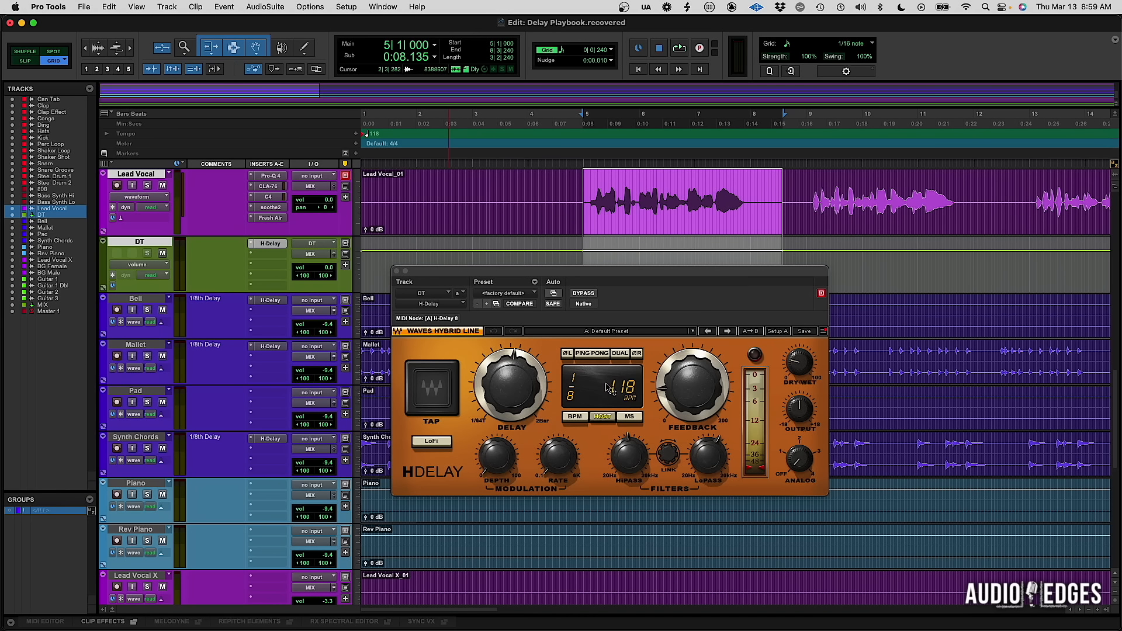
left_click(574, 417)
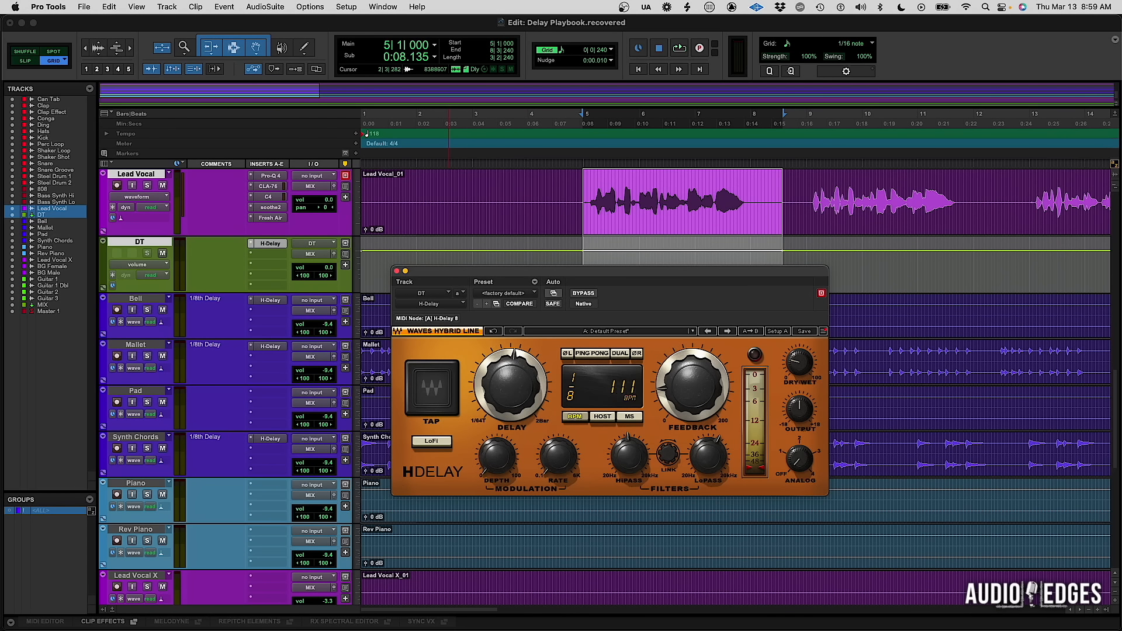
left_click_drag(623, 395, 623, 386)
left_click(604, 417)
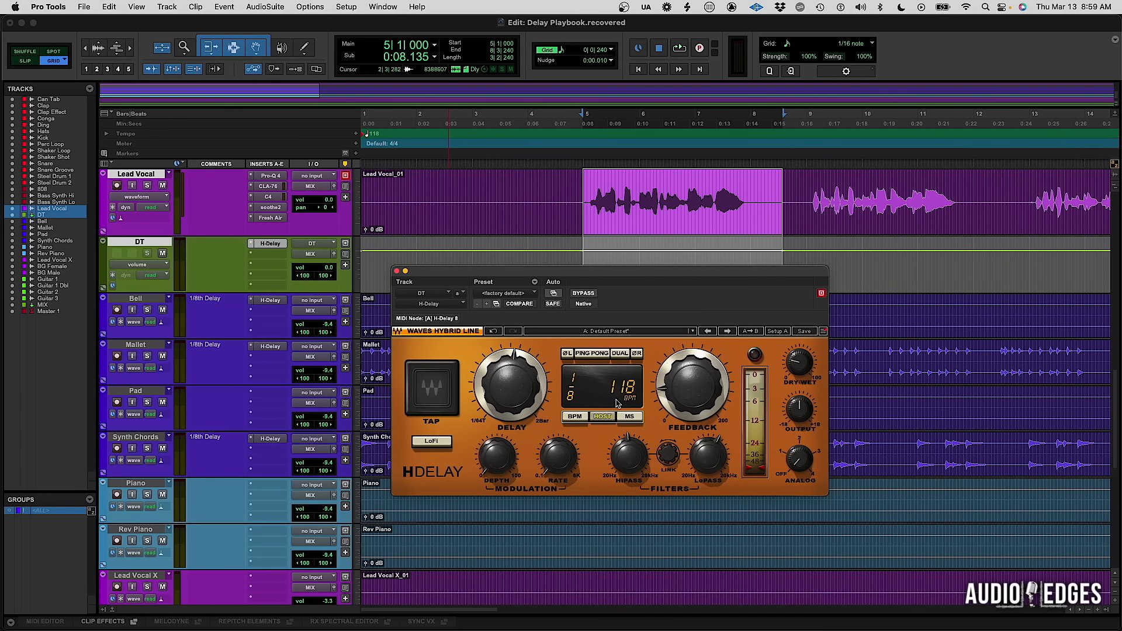
left_click(575, 418)
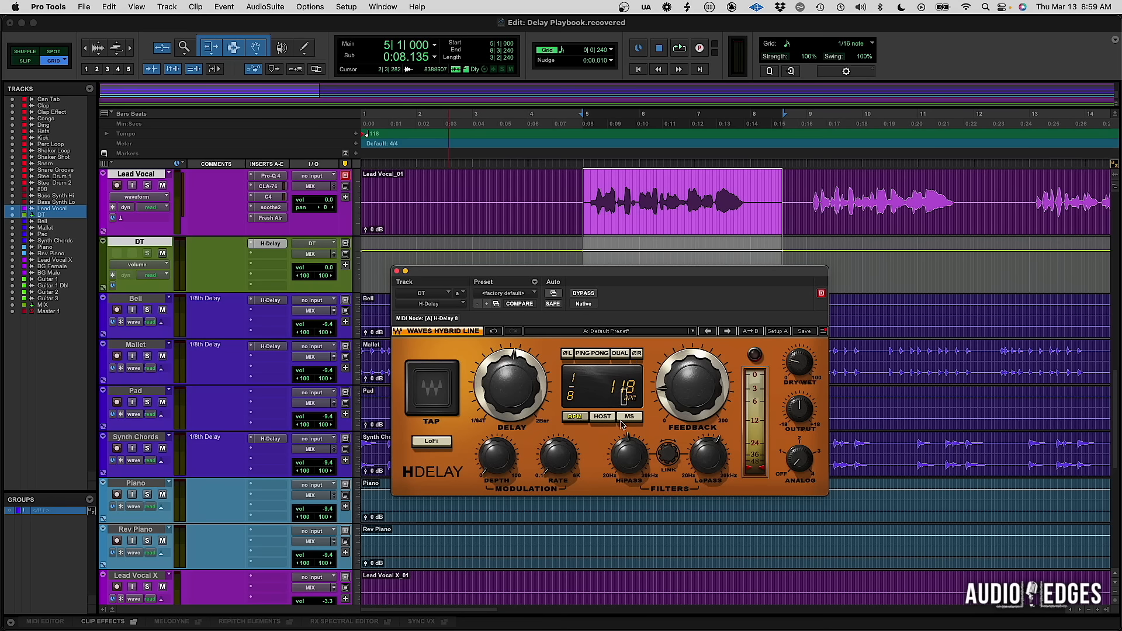
left_click_drag(630, 389, 611, 423)
left_click(601, 418)
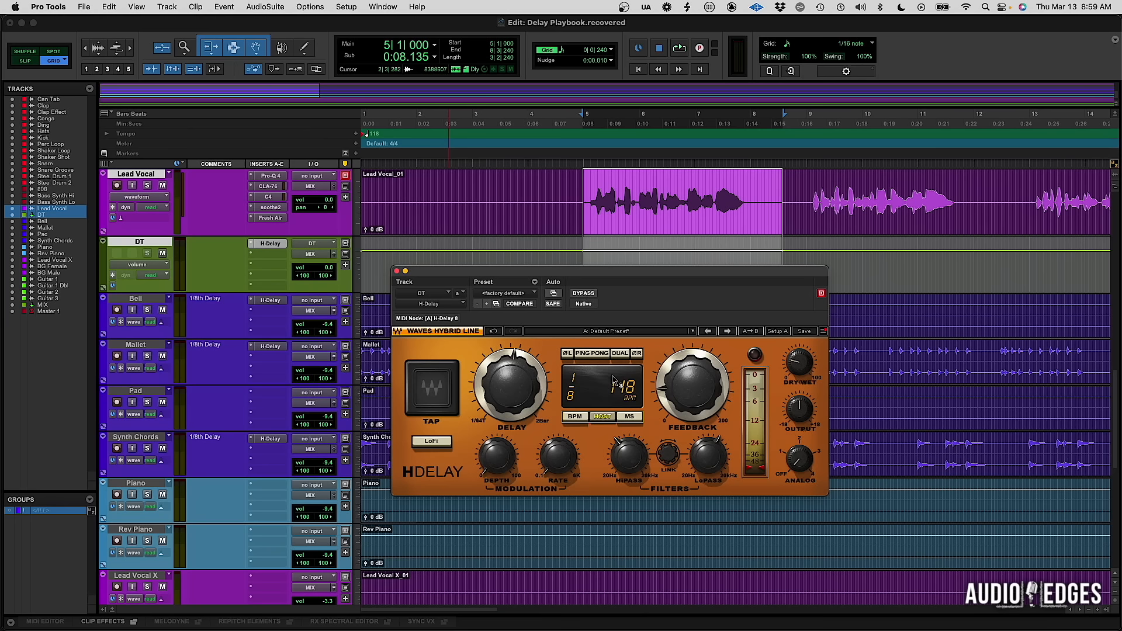
left_click(629, 417)
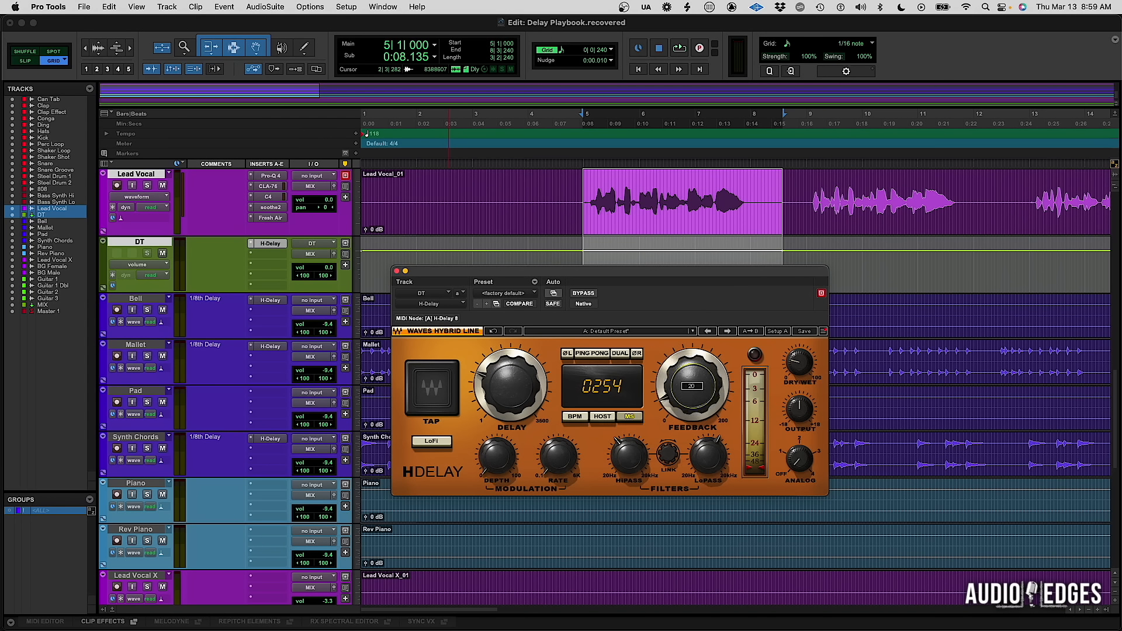
left_click_drag(691, 385, 692, 420)
left_click(602, 416)
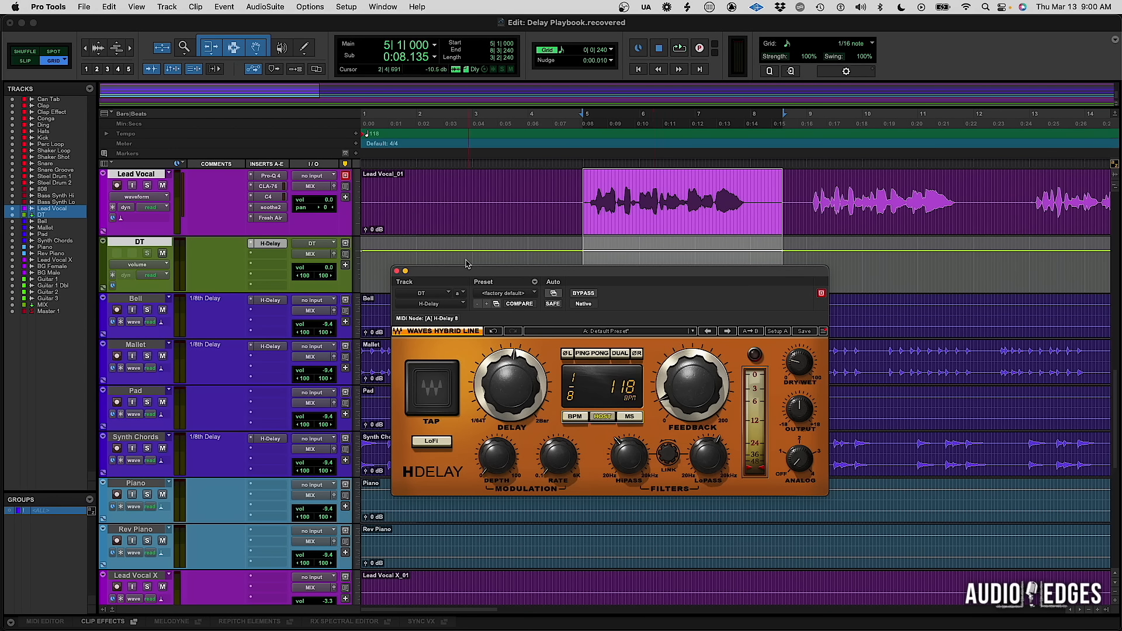
Step: Move the H-Delay window below the DT track and switch the Lead Vocal track view to the DT send's level automation
left_click_drag(461, 271, 471, 342)
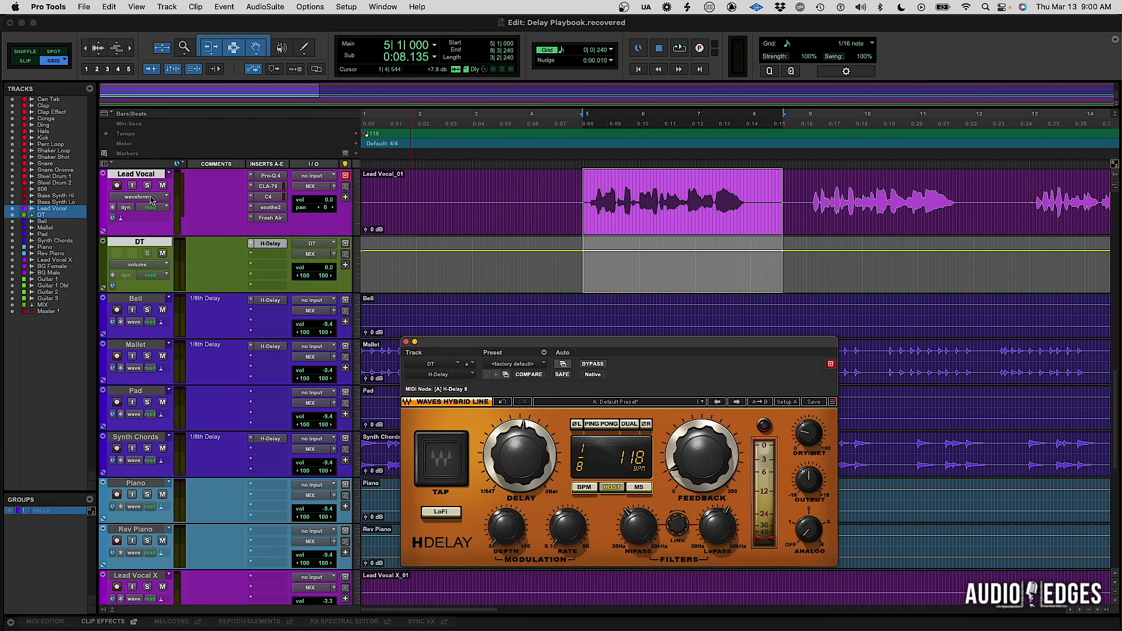
left_click(672, 190)
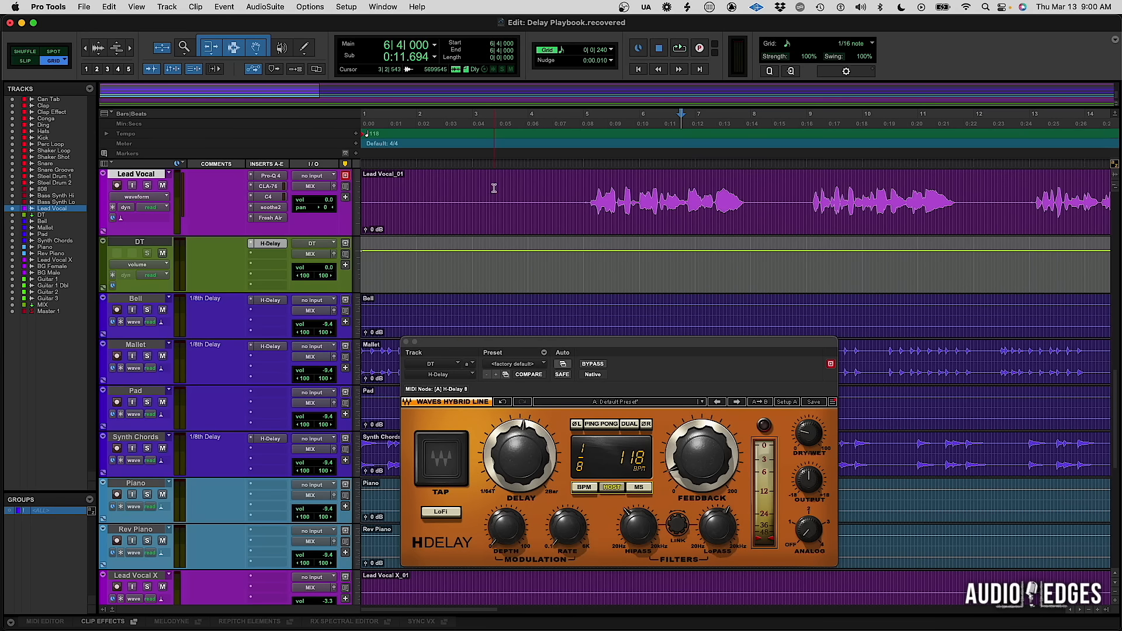
left_click(123, 199)
mouse_move(146, 248)
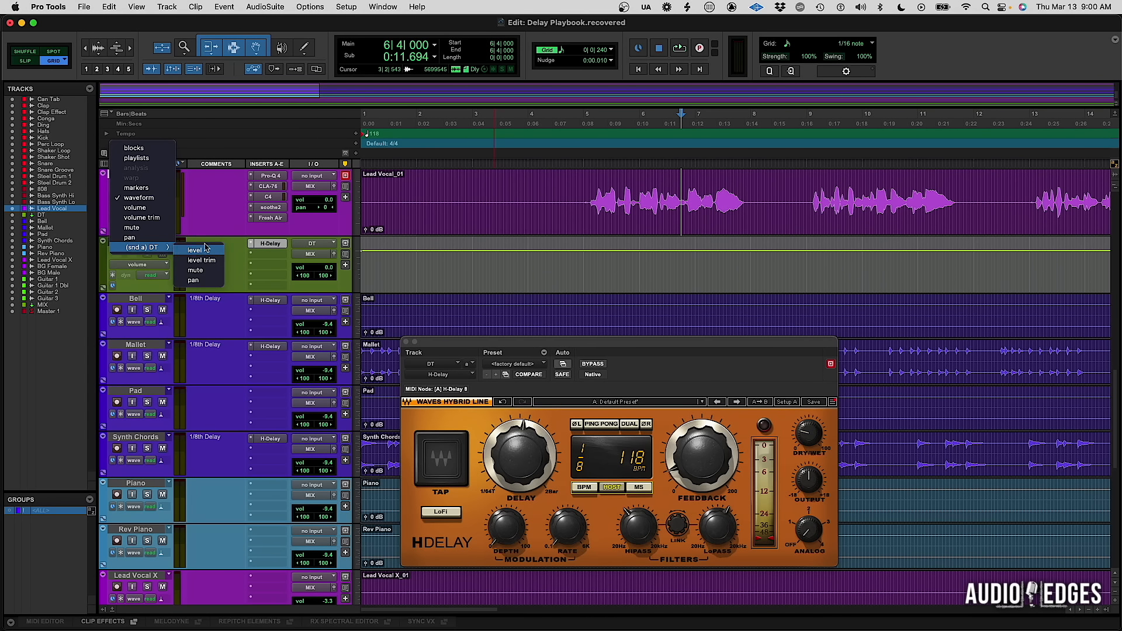
left_click(199, 249)
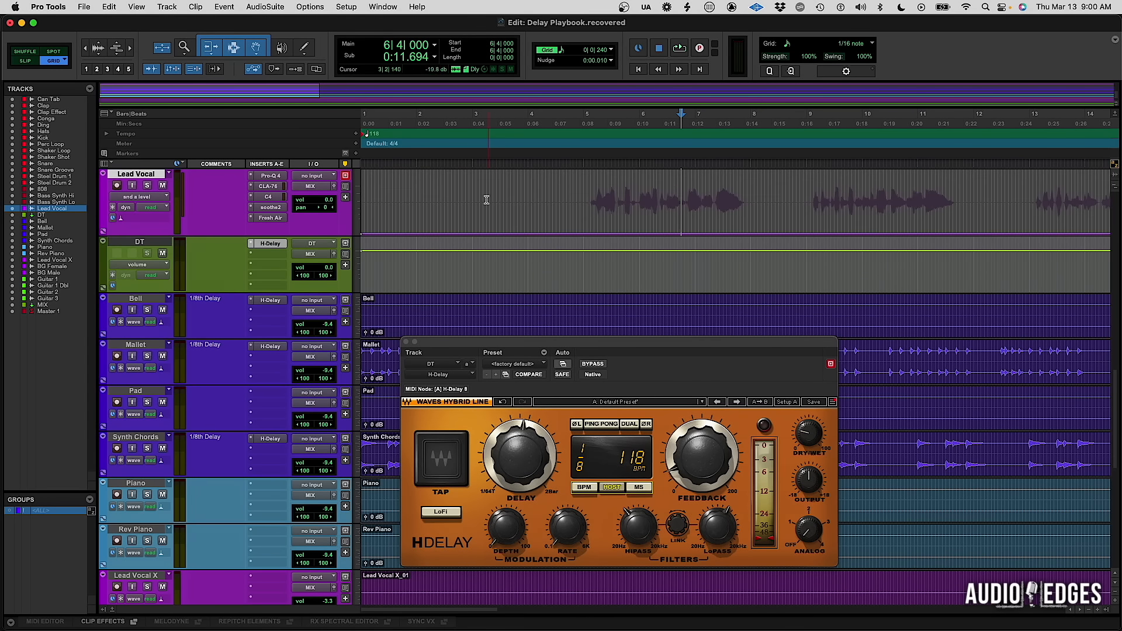
Step: Open the floating fader window for Lead Vocal's DT send and place it over the Edit window's timeline
key("super+equal")
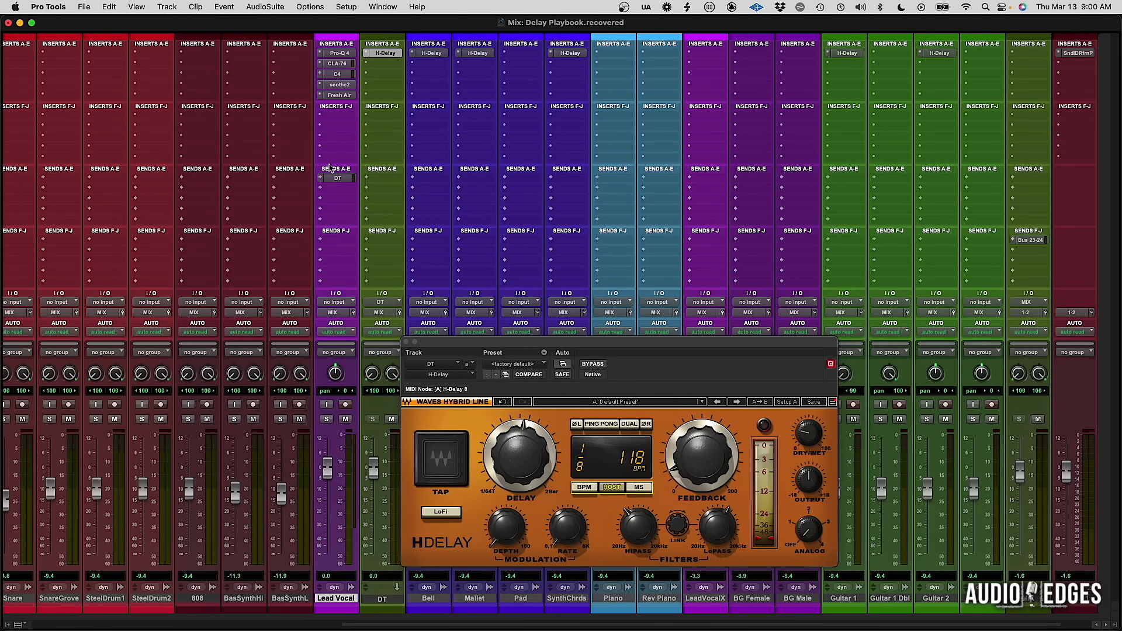
left_click(338, 178)
left_click_drag(482, 101, 668, 76)
key("super+equal")
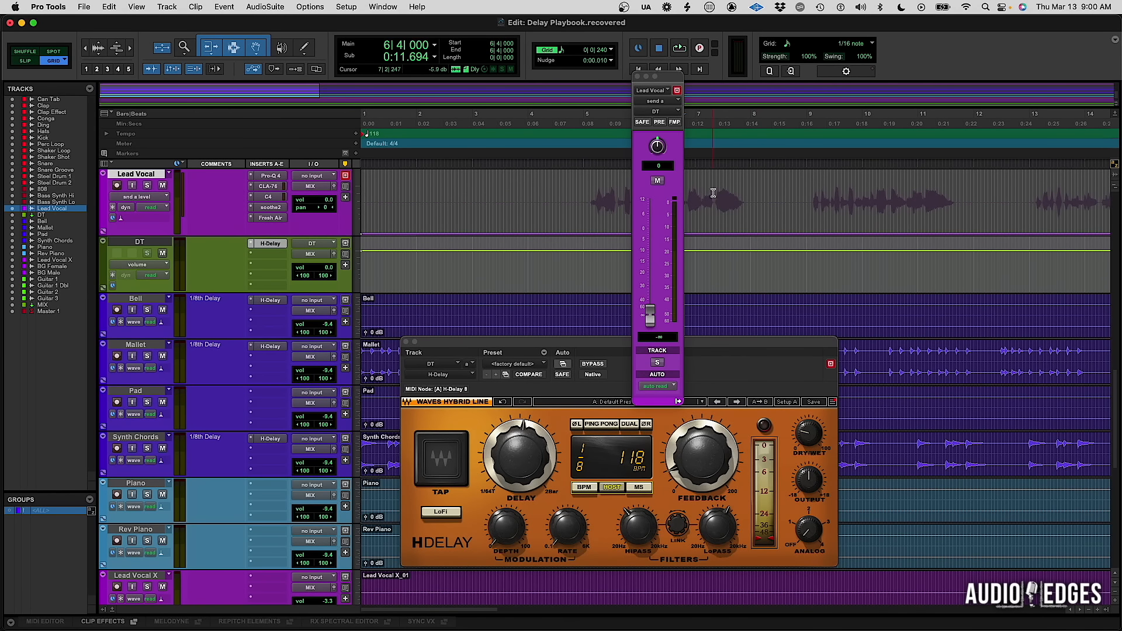
Step: Try raising the DT send level to +5.0 over the first phrase's last word, undo it, and move the send fader window off that phrase
left_click_drag(713, 193, 731, 168)
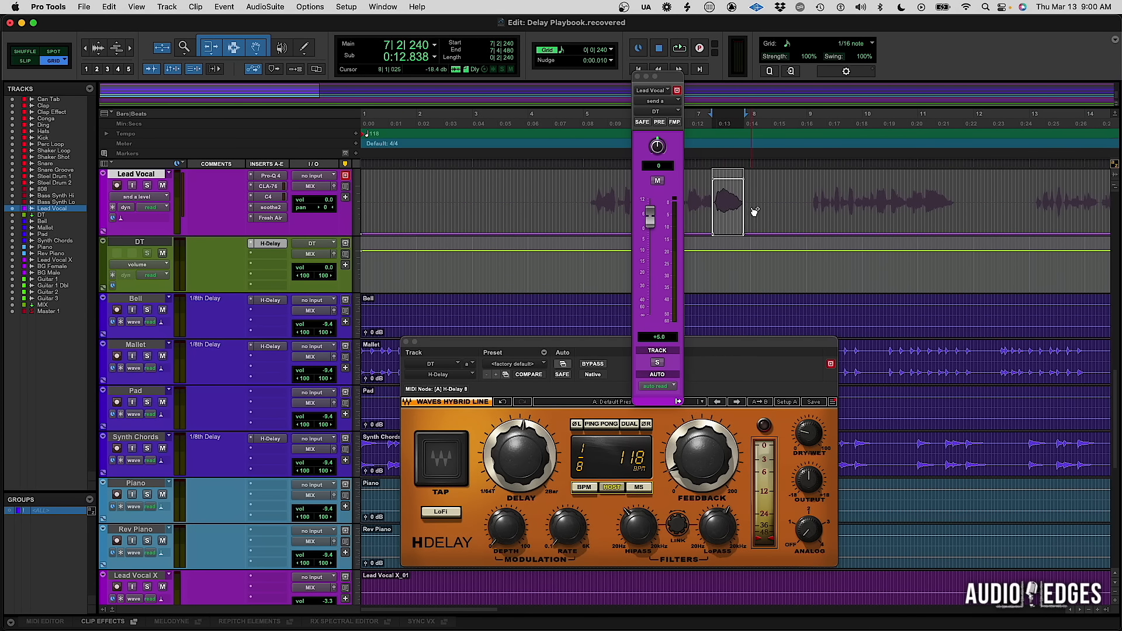
key("super+z")
left_click_drag(670, 76, 487, 62)
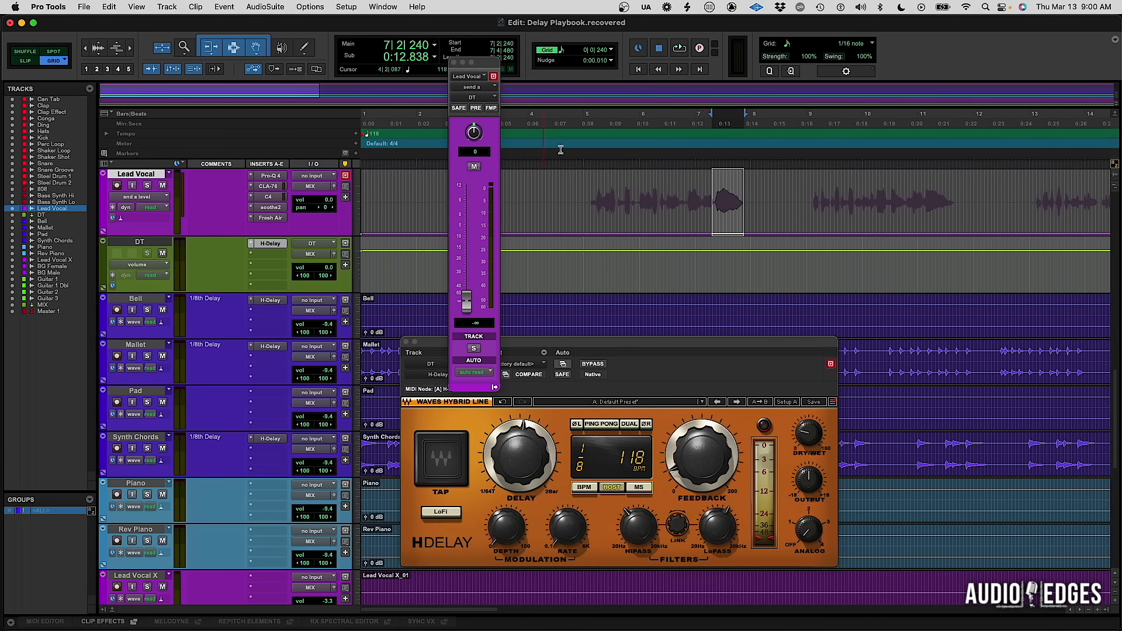
Step: Locate the last word of the first Lead Vocal phrase by selecting the phrase and playing back its ending
left_click(586, 191)
left_click_drag(587, 191, 767, 188)
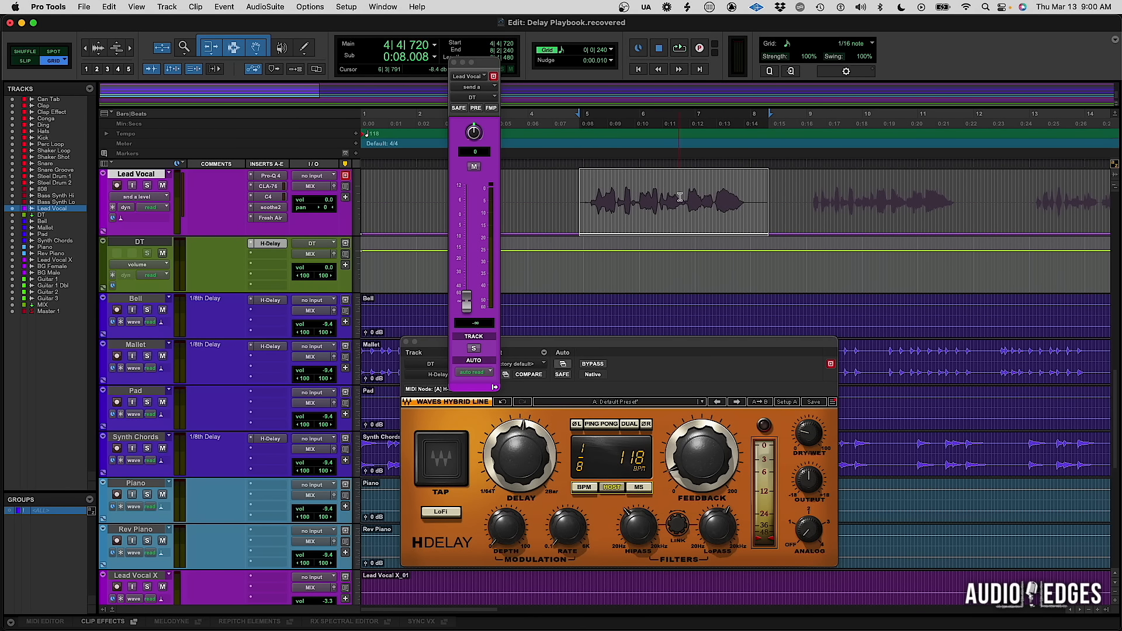
scroll(694, 202, "up", 3)
scroll(674, 252, "down", 2)
left_click(644, 236)
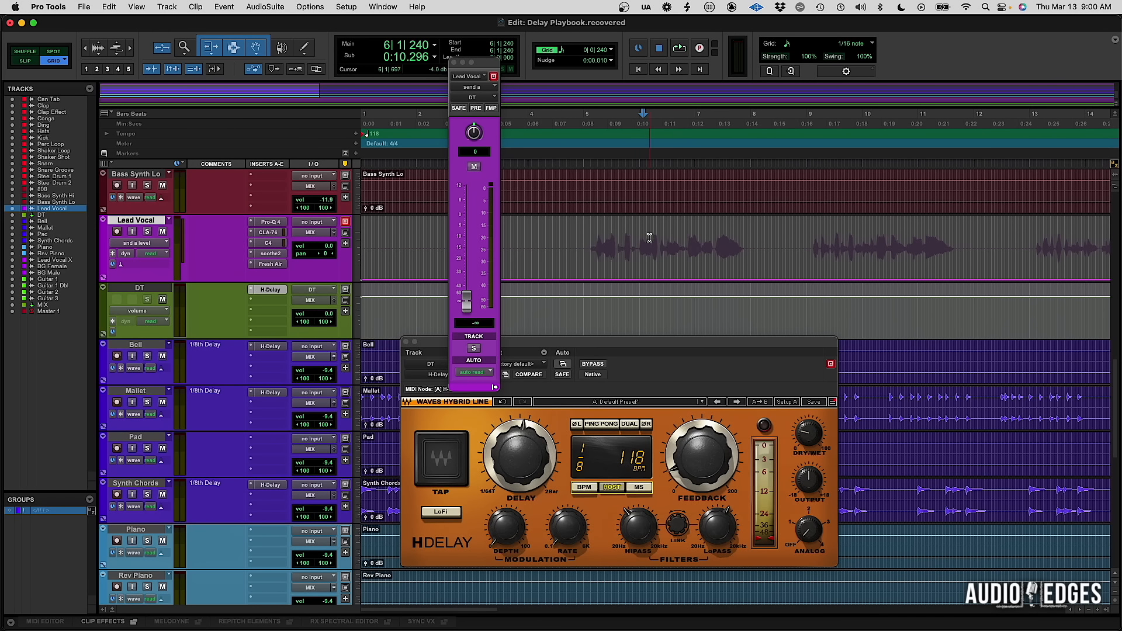
left_click(594, 236)
left_click_drag(714, 234, 748, 235)
left_click(678, 234)
key("space")
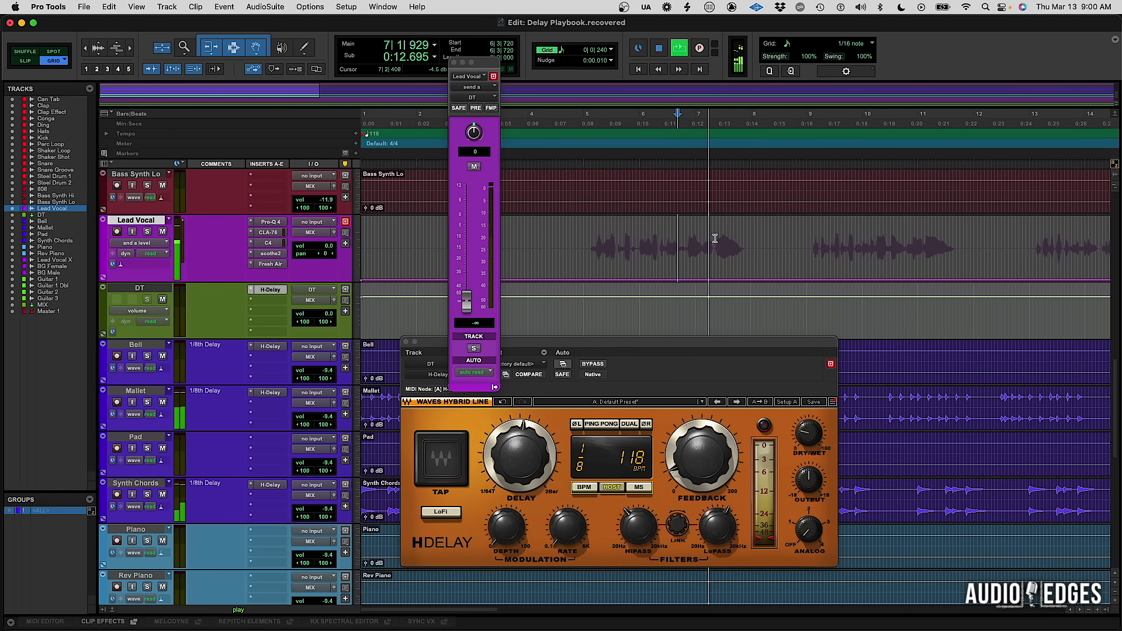
key("space")
Step: Raise Lead Vocal's DT send level automation to 0.0 dB over the last word of each of the first three vocal phrases
left_click_drag(714, 240, 745, 92)
left_click_drag(733, 218, 741, 245)
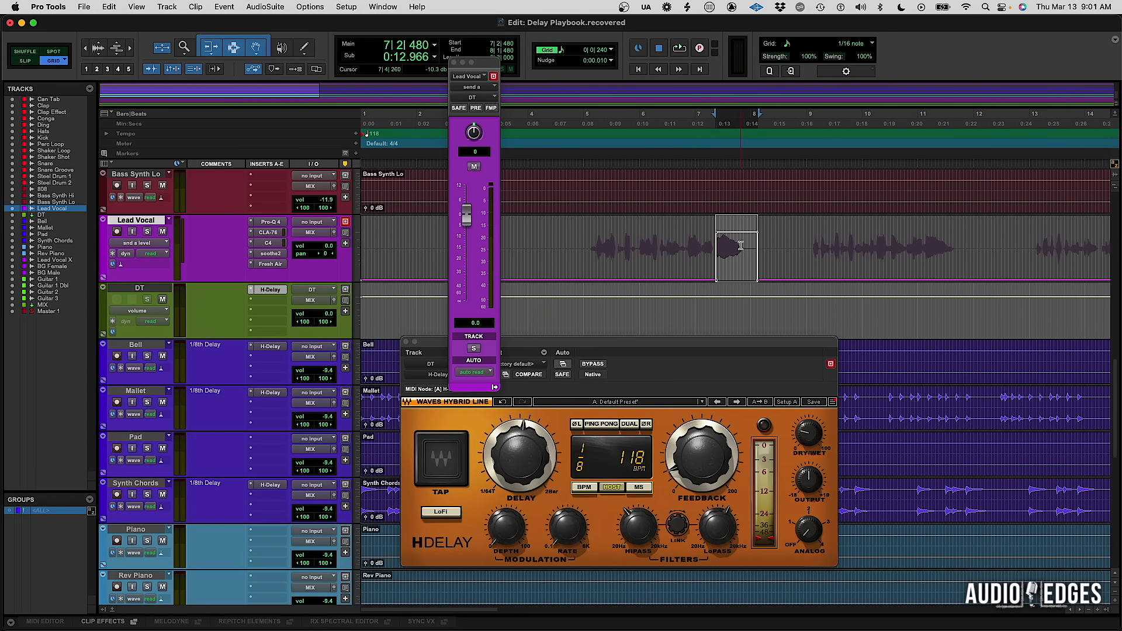
scroll(702, 251, "right", 3)
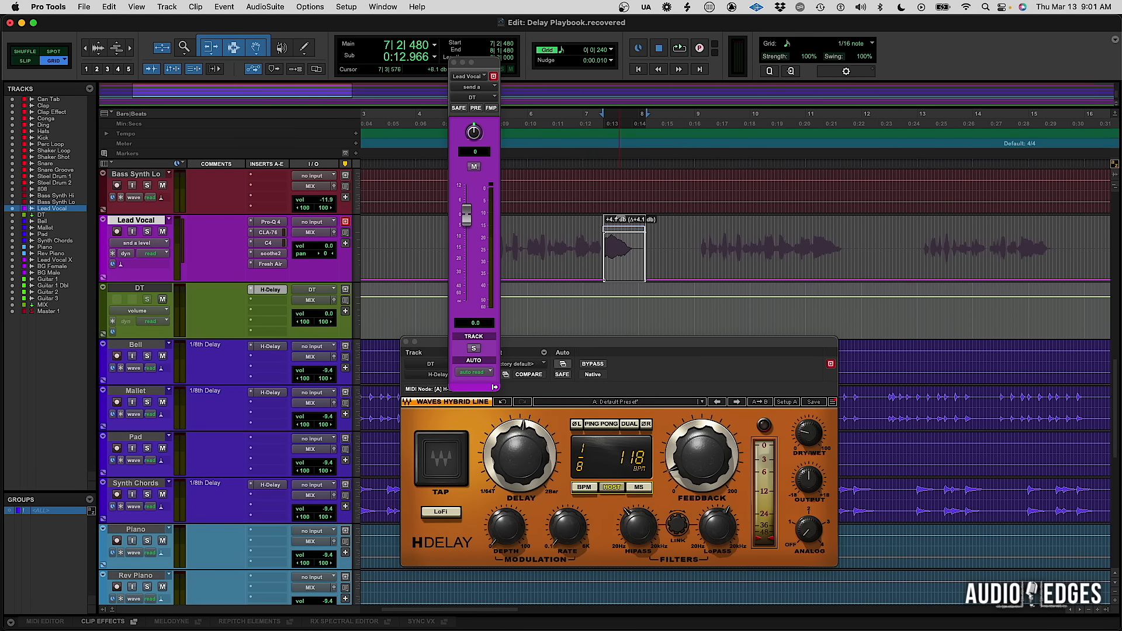
left_click_drag(813, 245, 861, 245)
scroll(854, 193, "right", 2)
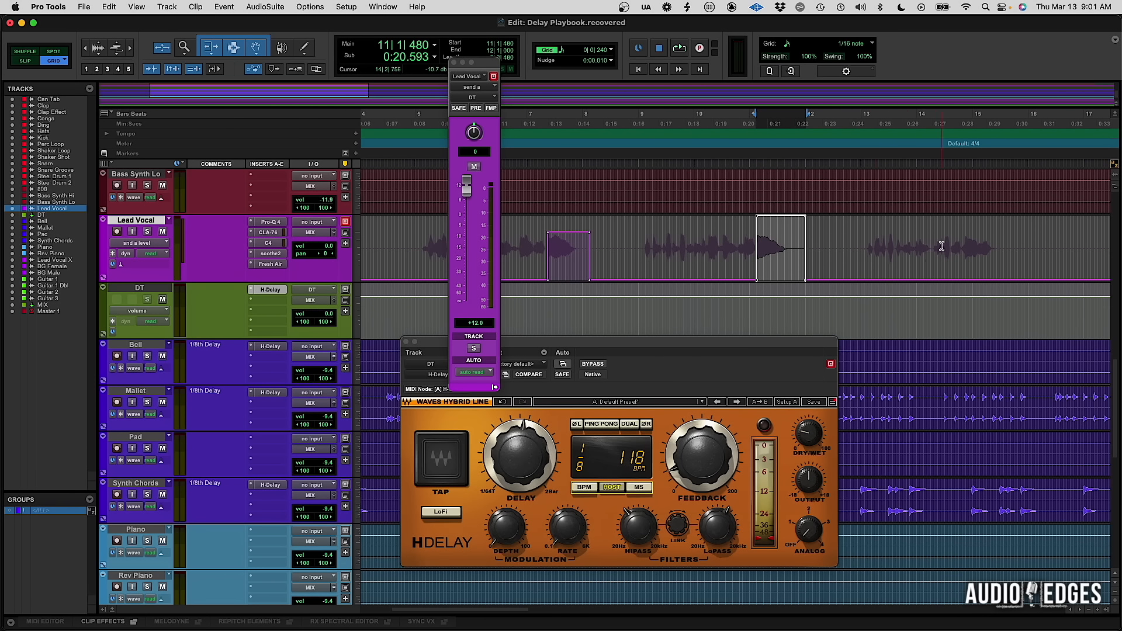
left_click_drag(962, 239, 1021, 240)
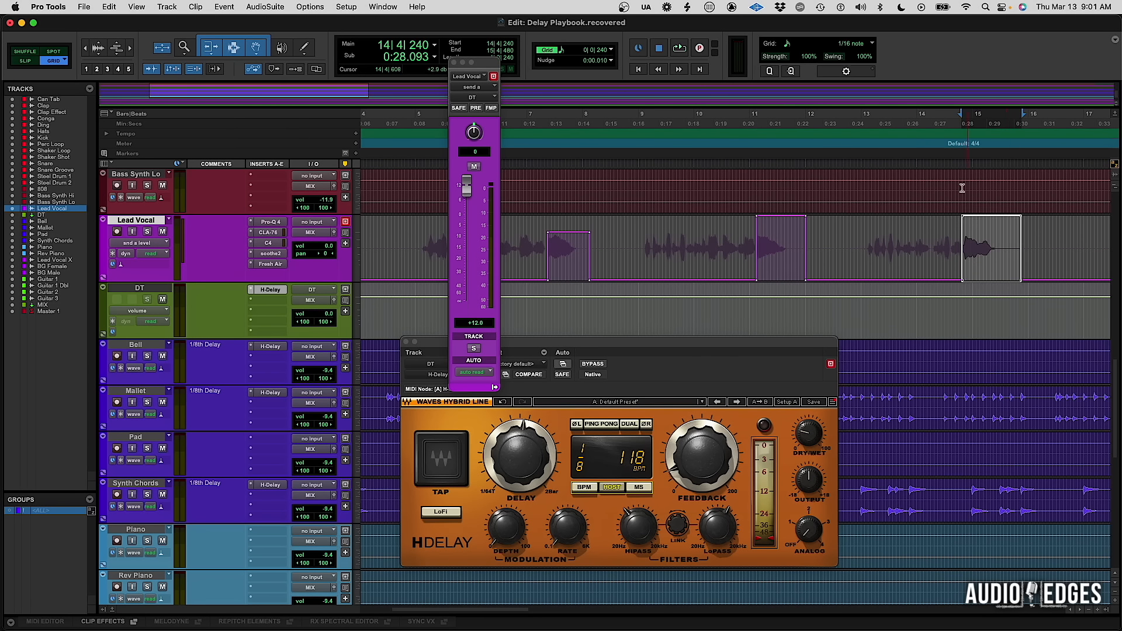
key("r")
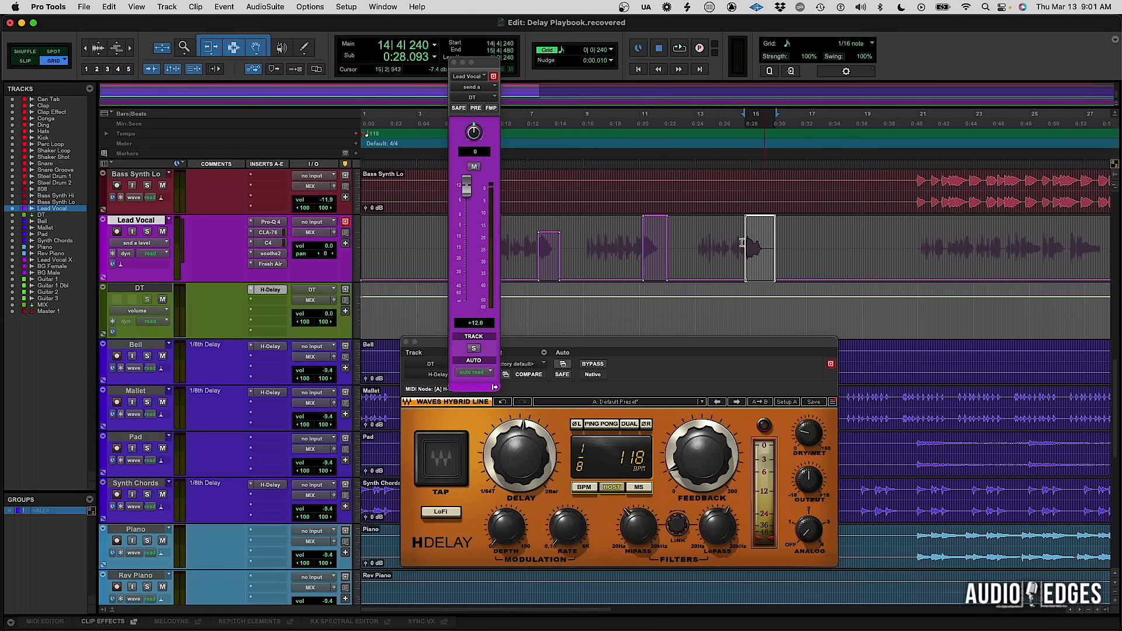
left_click_drag(522, 266, 807, 254)
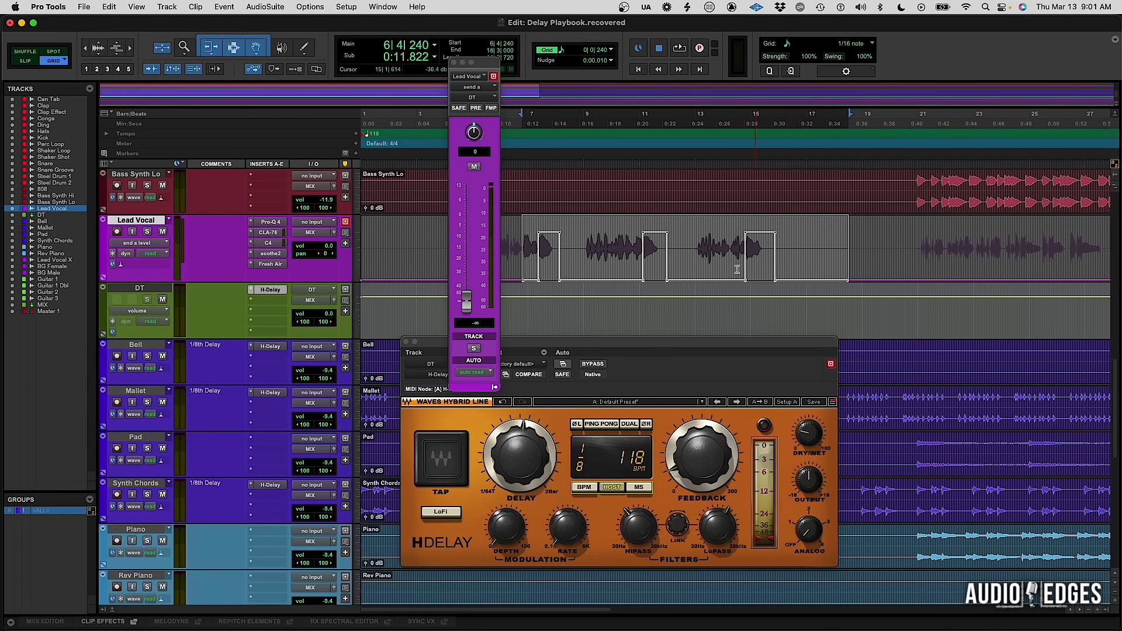
Step: Try the third throw's DT send level at +12.0 and bring it back level with the other two throws
left_click(725, 266)
left_click_drag(731, 262, 796, 266)
left_click(765, 266)
left_click_drag(754, 219, 767, 114)
left_click_drag(756, 241, 758, 244)
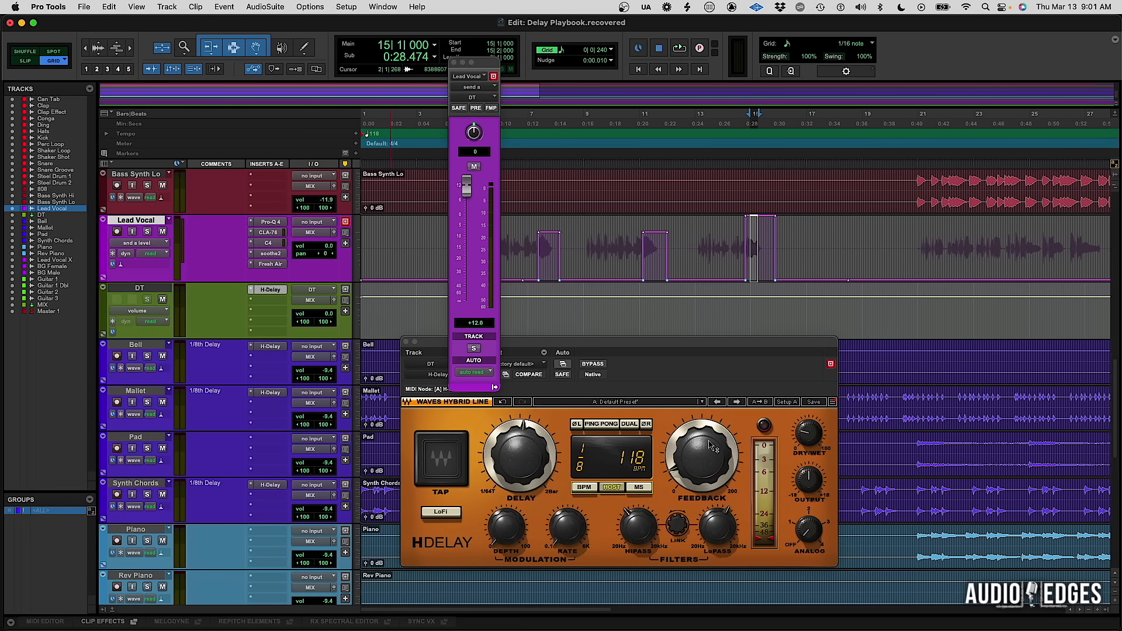
left_click_drag(726, 236, 757, 177)
left_click_drag(804, 268, 883, 269)
key("Left")
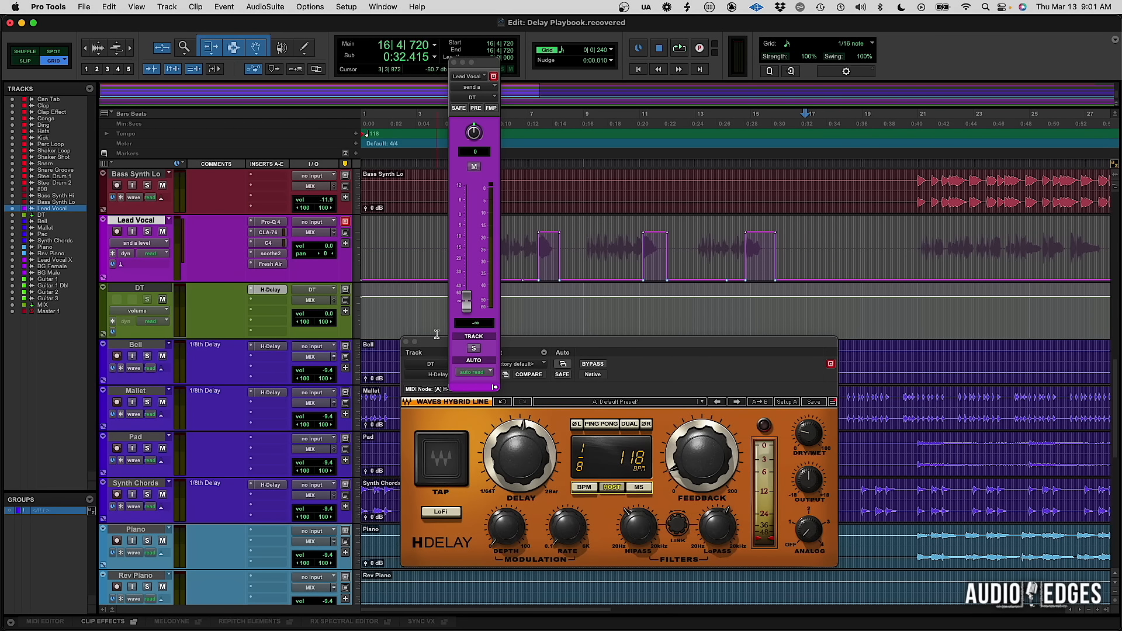
Step: Set DT's H-Delay to fully wet (100) and its delay time to a dotted eighth note (1/8 D)
left_click(270, 291)
left_click(271, 292)
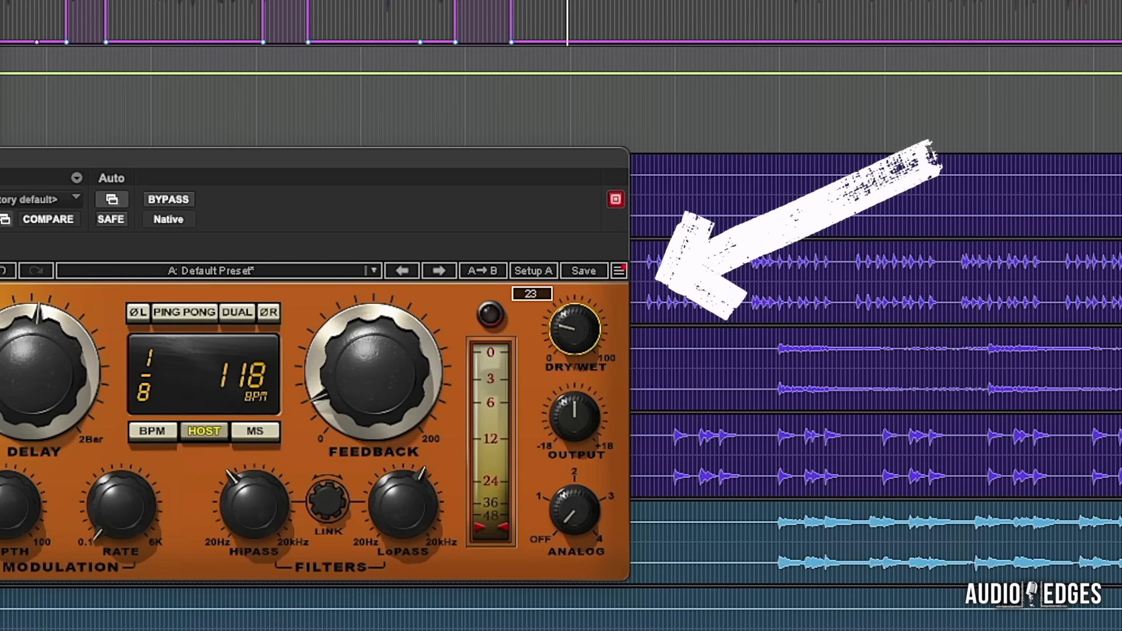
left_click_drag(575, 329, 575, 239)
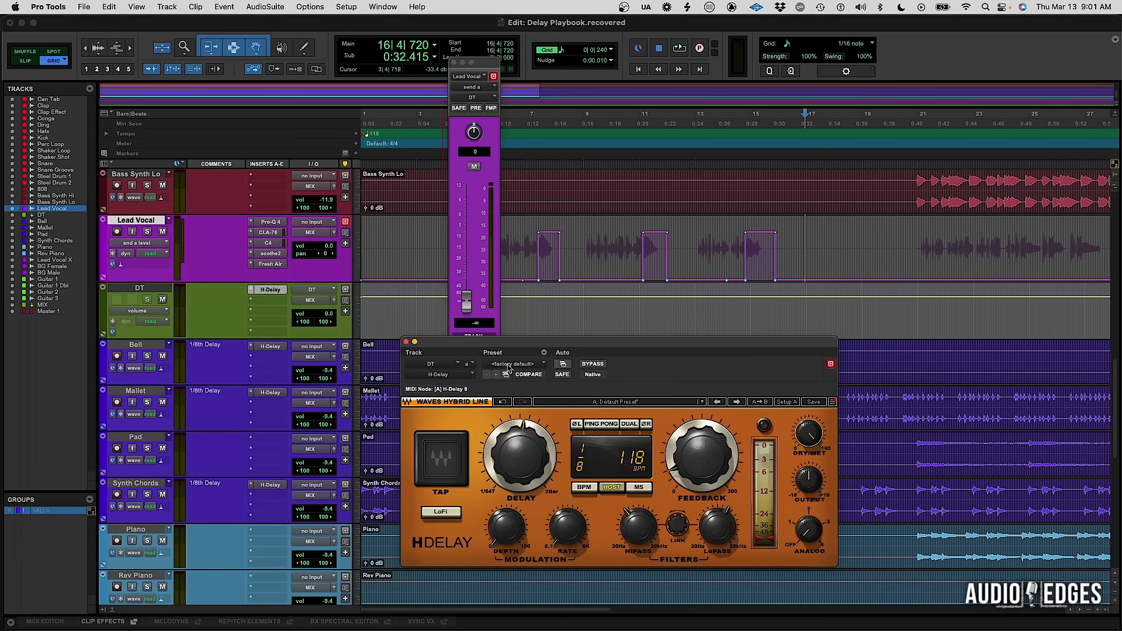
left_click(10, 202)
left_click(10, 202)
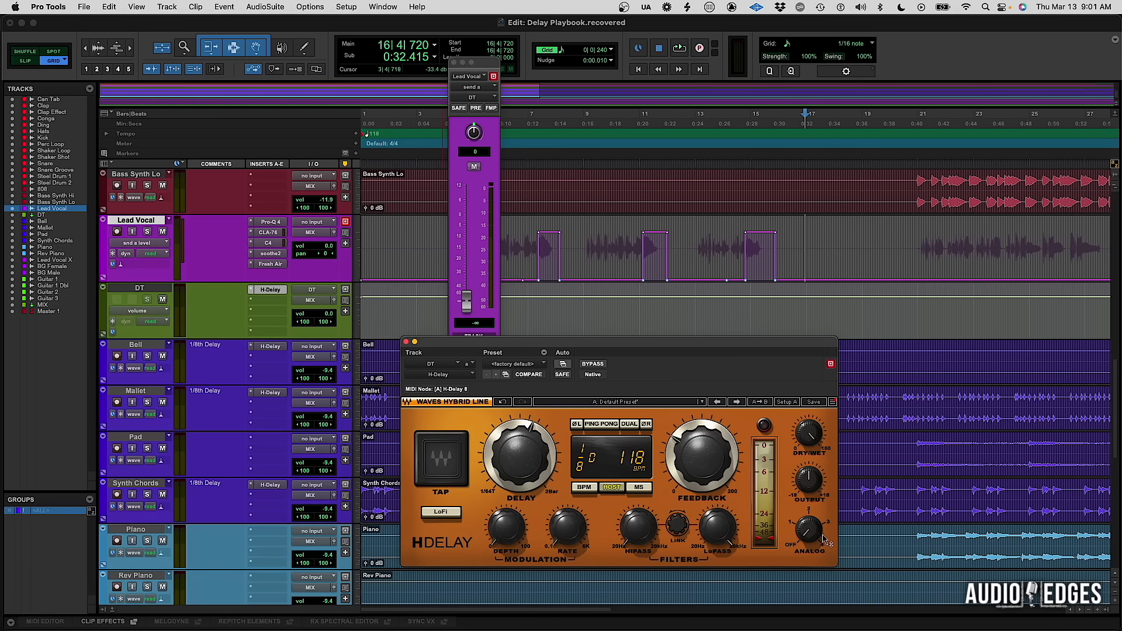
Step: Move the H-Delay and send fader windows clear of the vocal automation, and audition the first throw with Lead Vocal soloed
left_click_drag(501, 338, 588, 304)
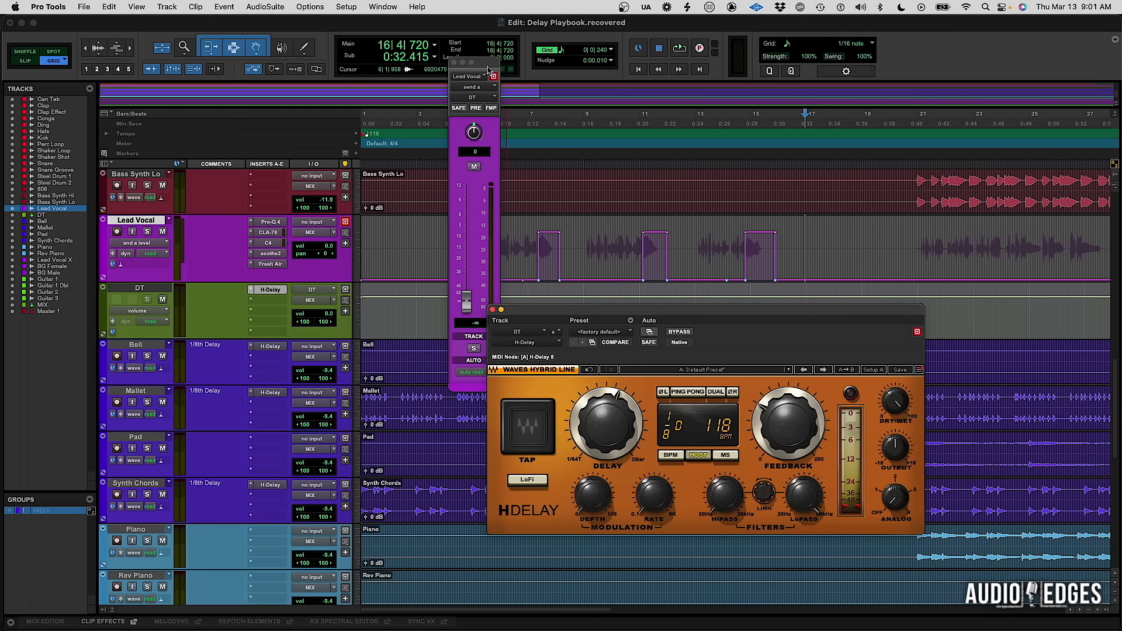
left_click_drag(479, 62, 351, 64)
left_click(512, 249)
key("space")
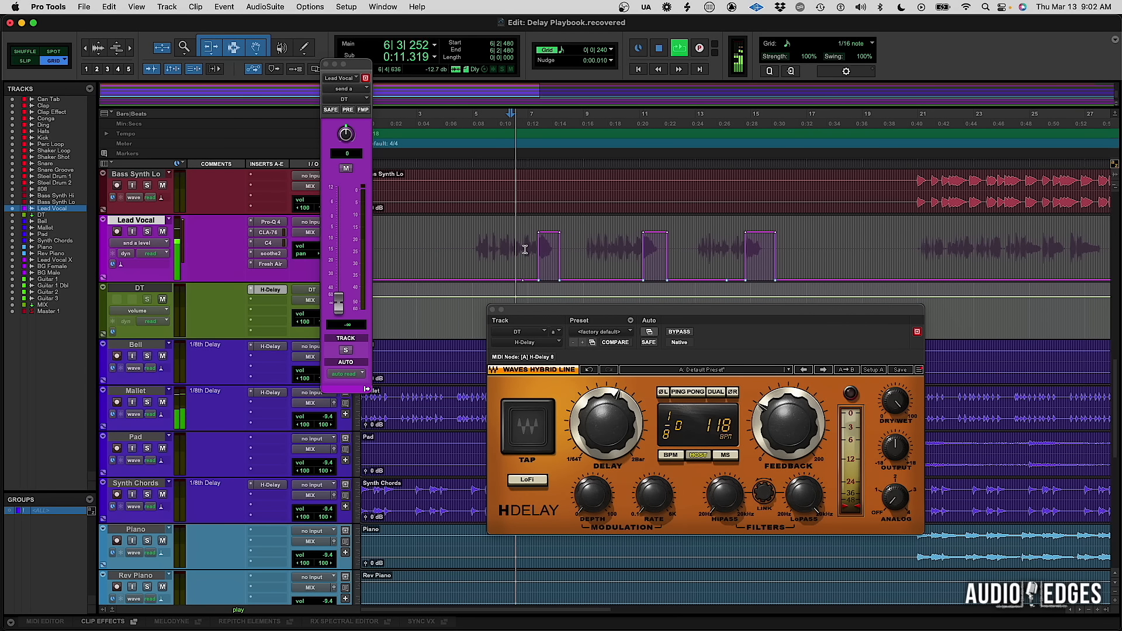
left_click(147, 232)
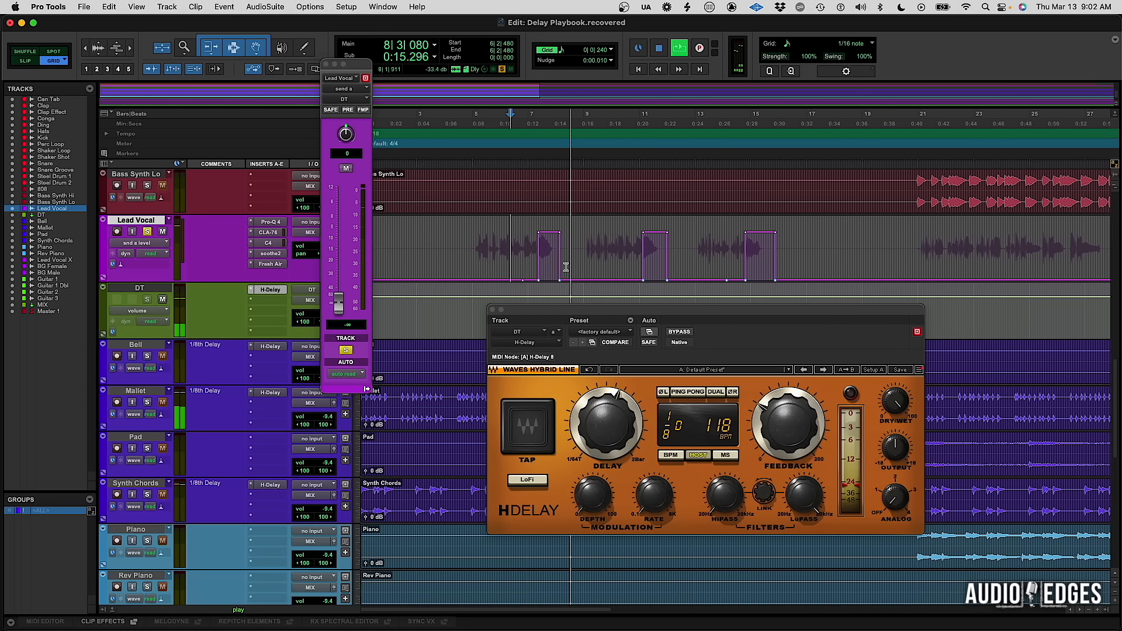
key("space")
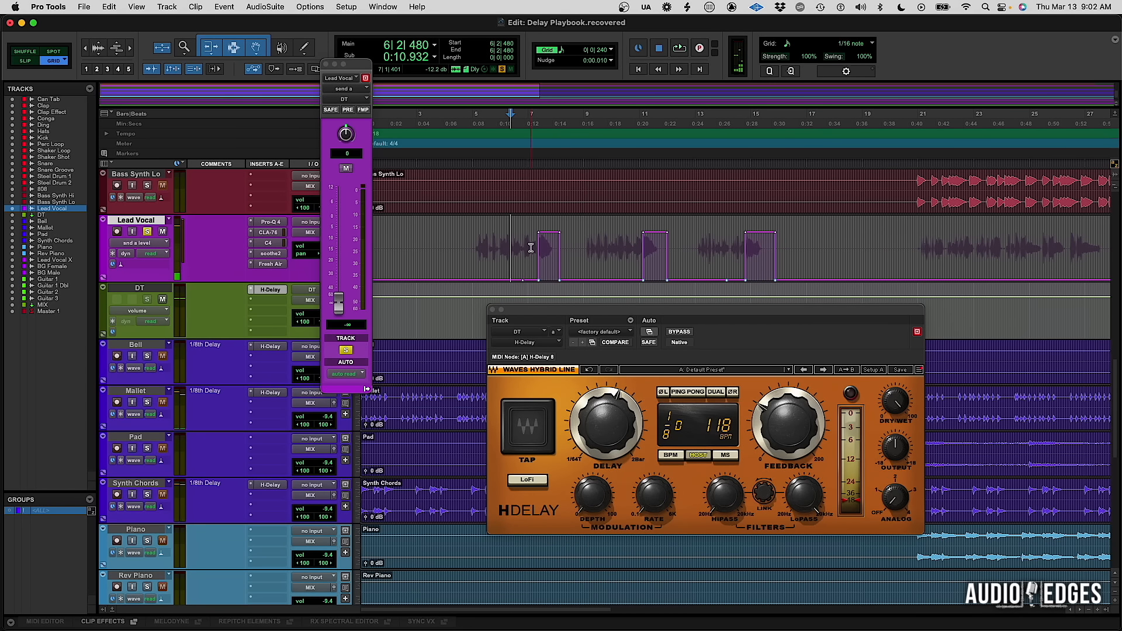
Step: Change the H-Delay time to a quarter note (1/4) and play back the first vocal throw
left_click(519, 253)
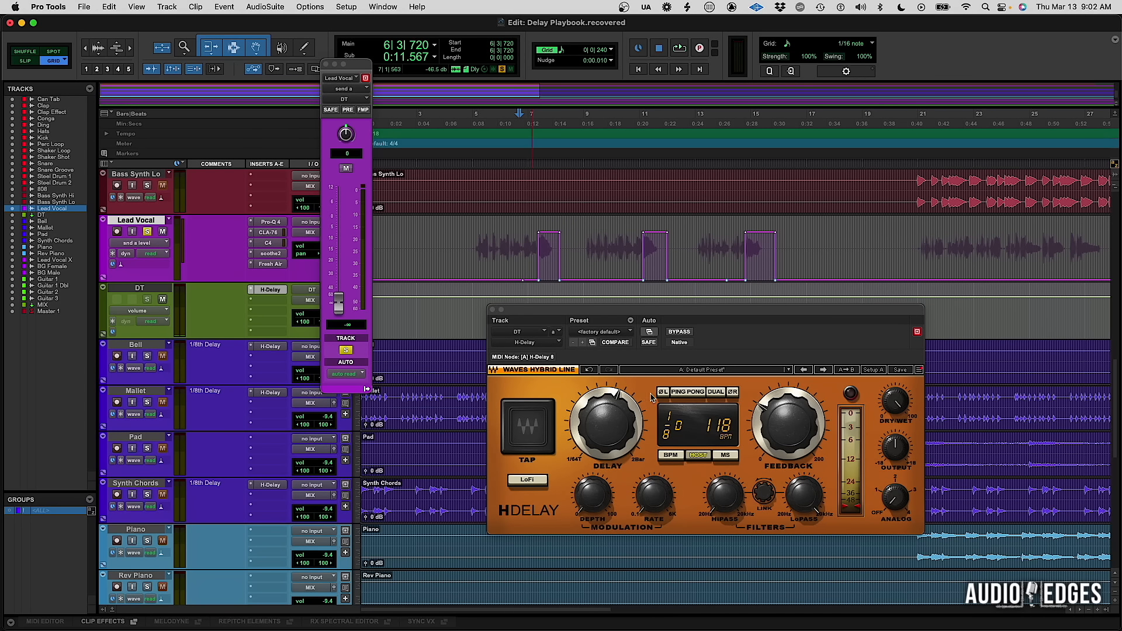
left_click_drag(604, 432, 604, 418)
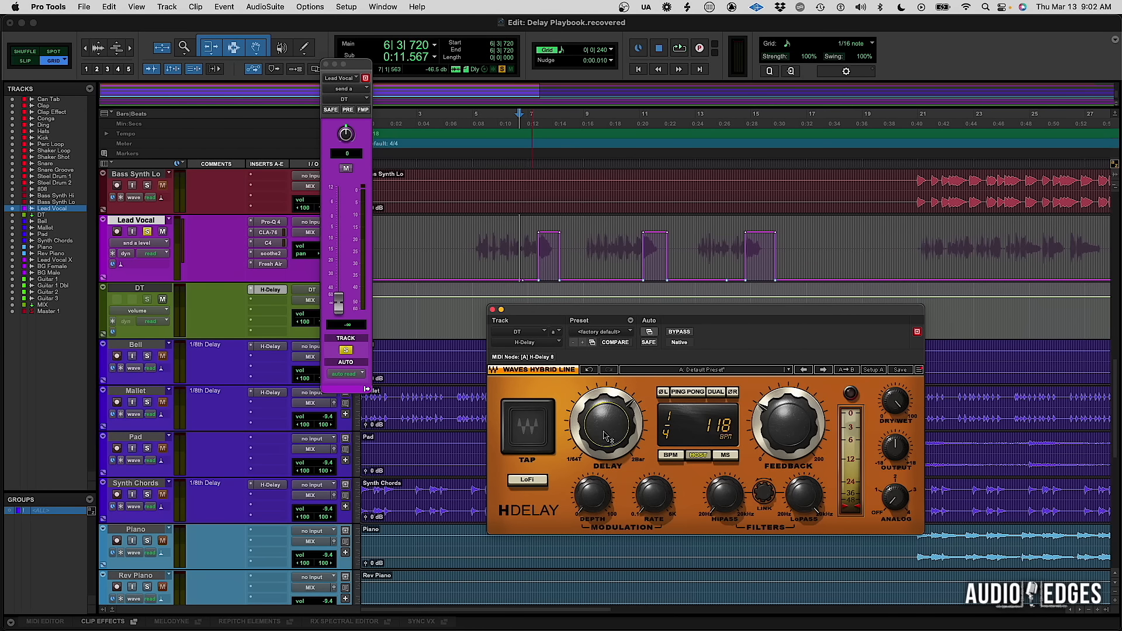
left_click(524, 242)
key("space")
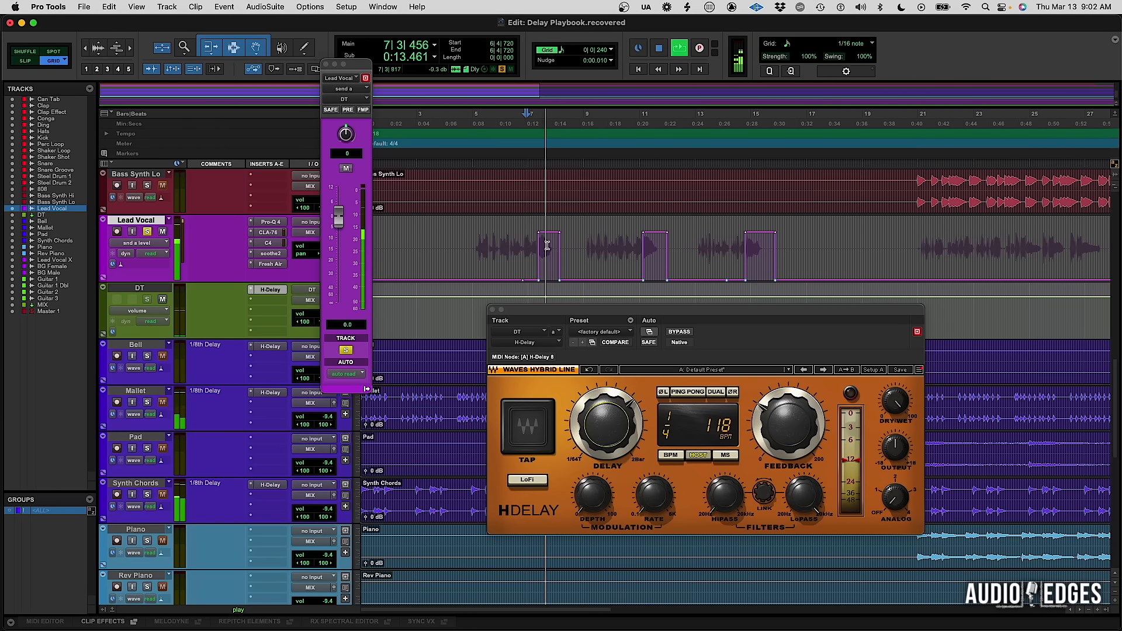
key("space")
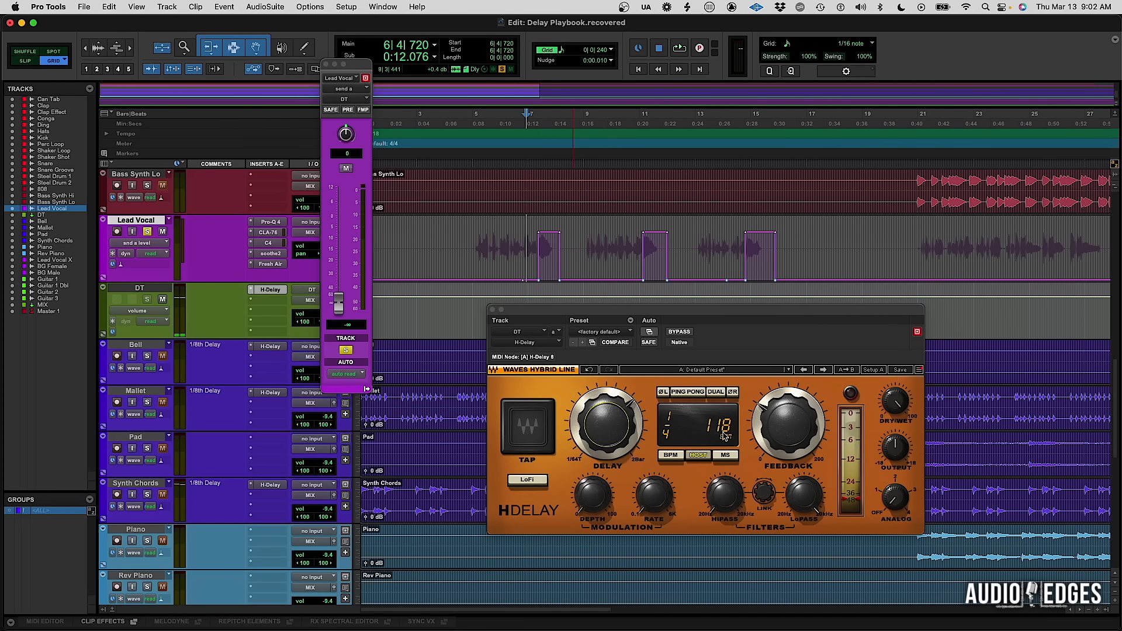
Step: Change the H-Delay time to a straight eighth note (1/8) and audition the first throw from just before its last word
left_click_drag(602, 414, 602, 443)
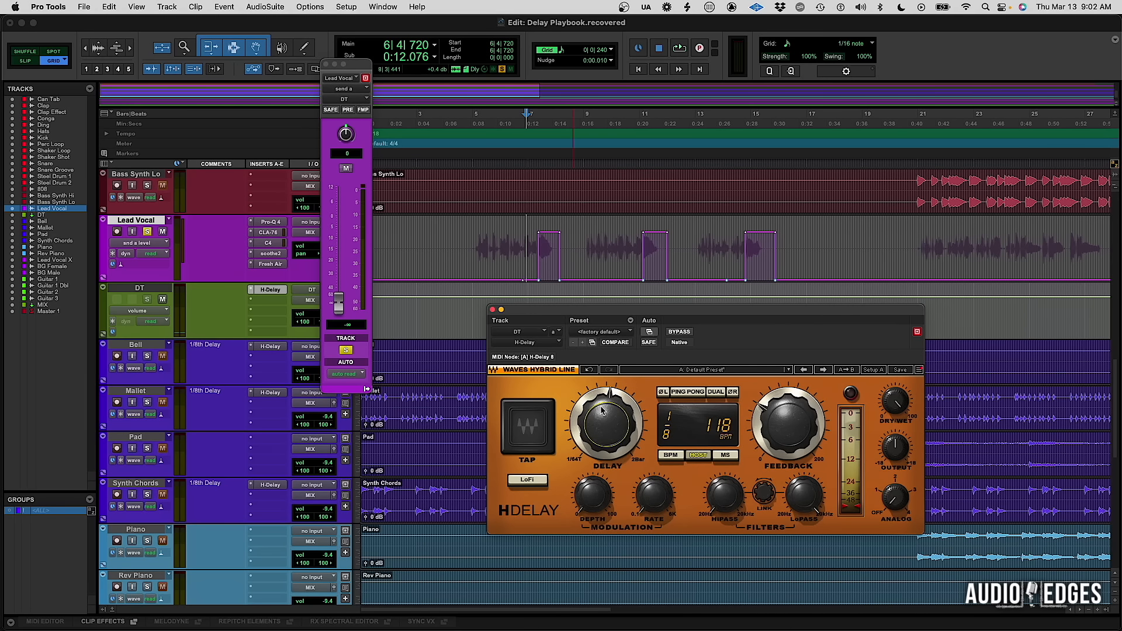
left_click(523, 264)
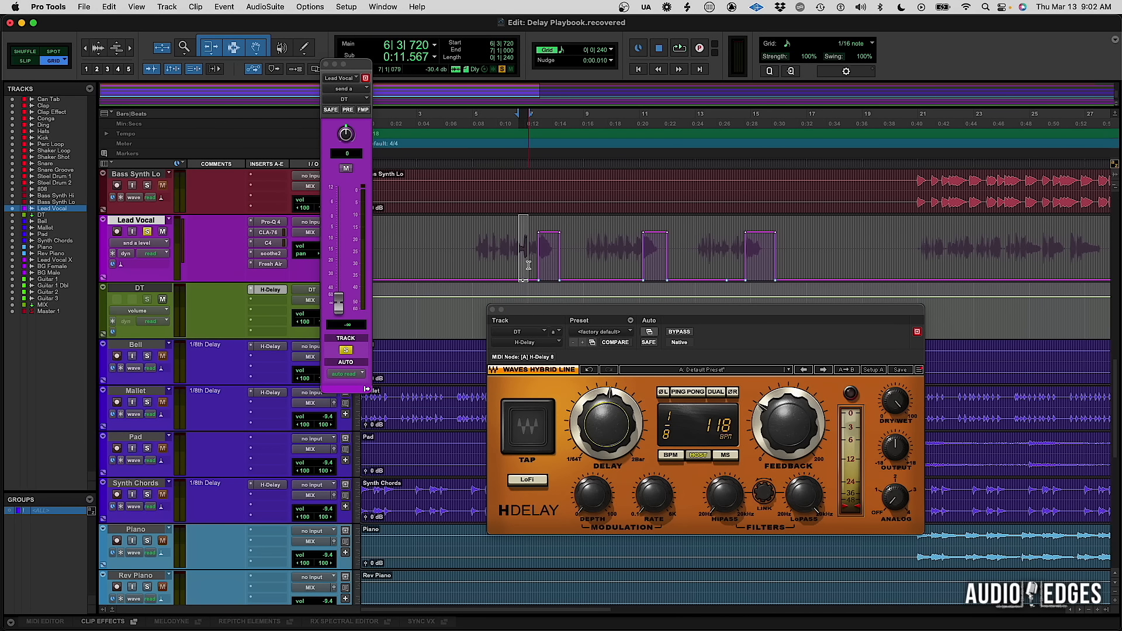
left_click(529, 255)
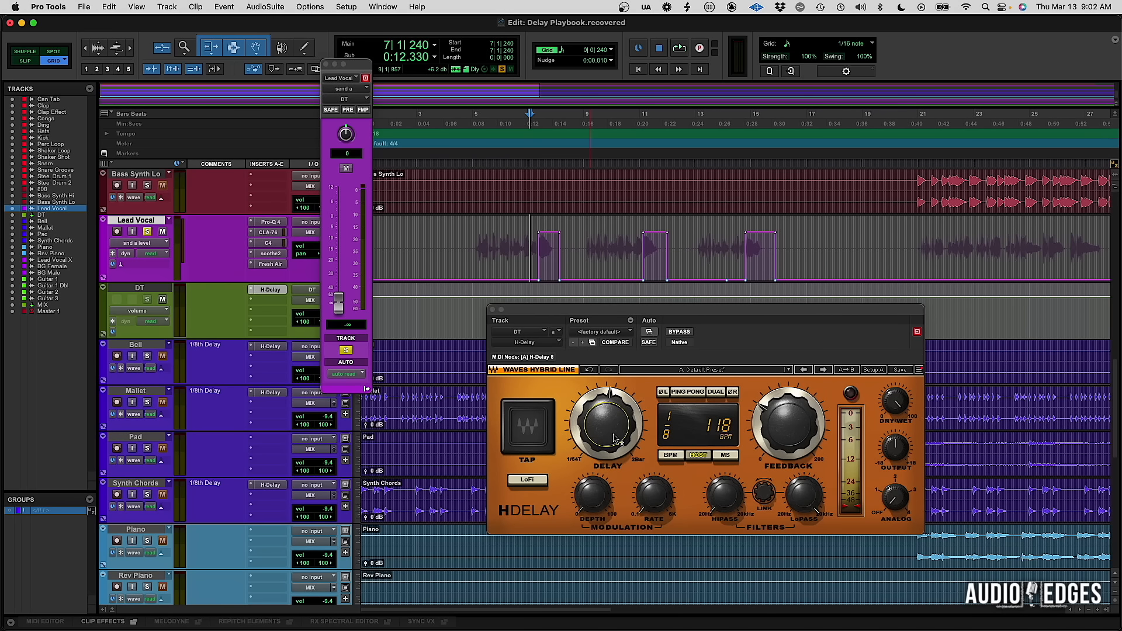
key("space")
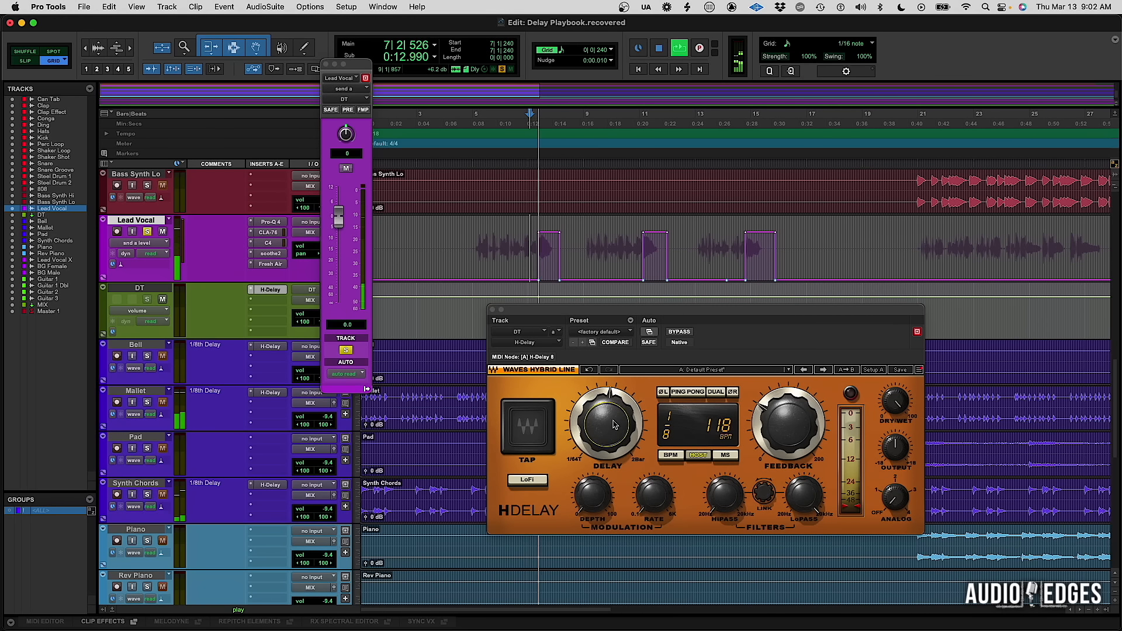
key("space")
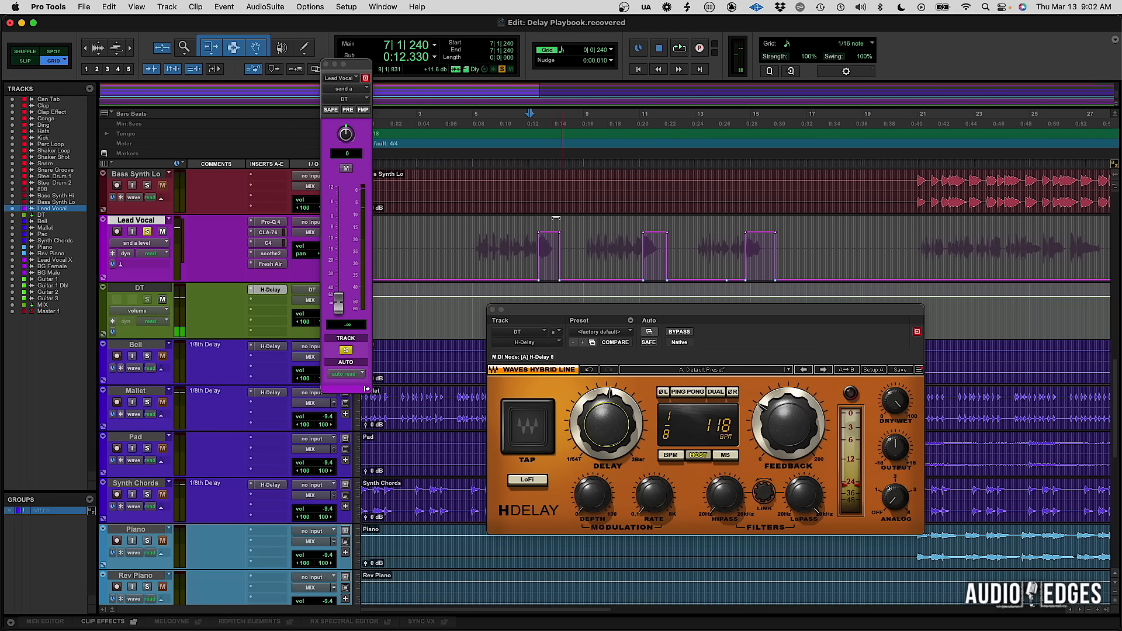
Step: Set the H-Delay time back to a quarter note (1/4) and audition the throw again
left_click_drag(631, 453, 631, 435)
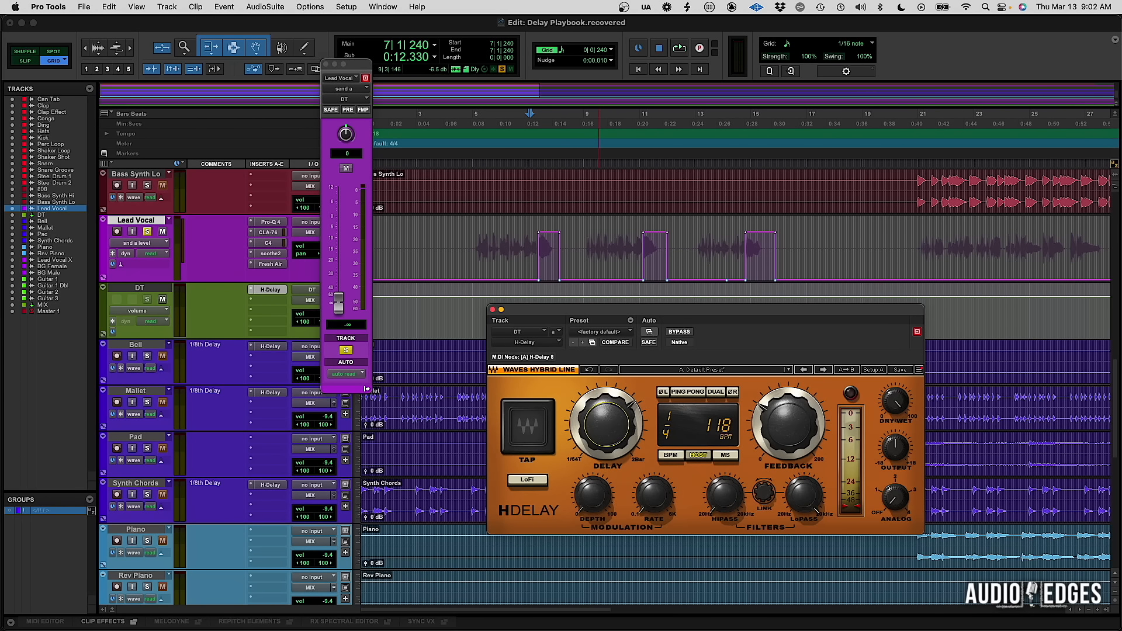
left_click(528, 246)
key("space")
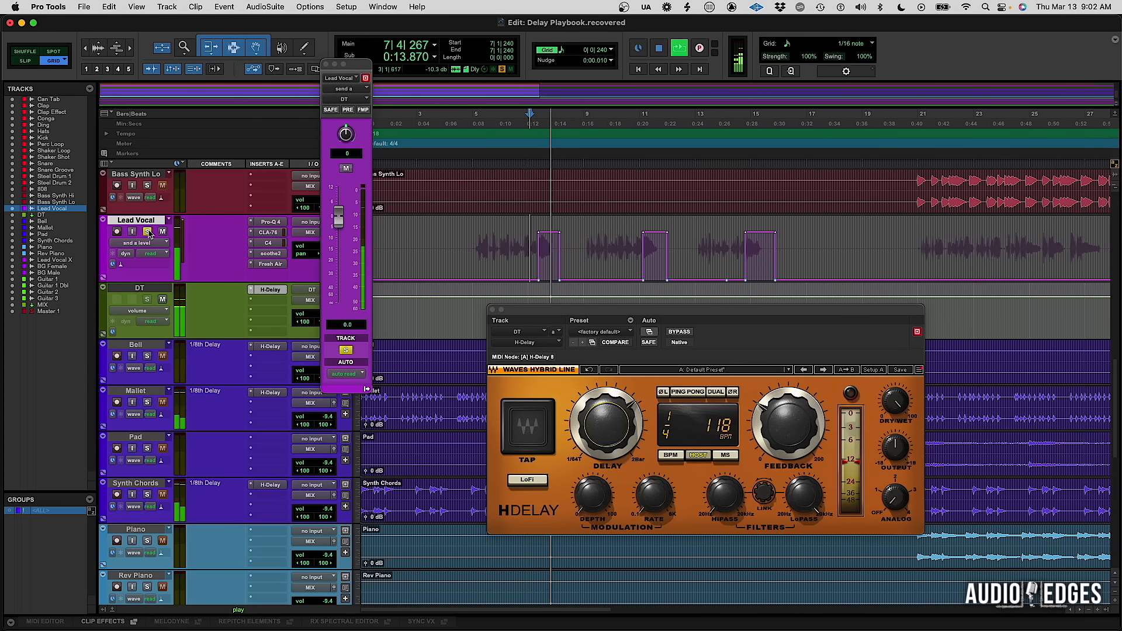
key("space")
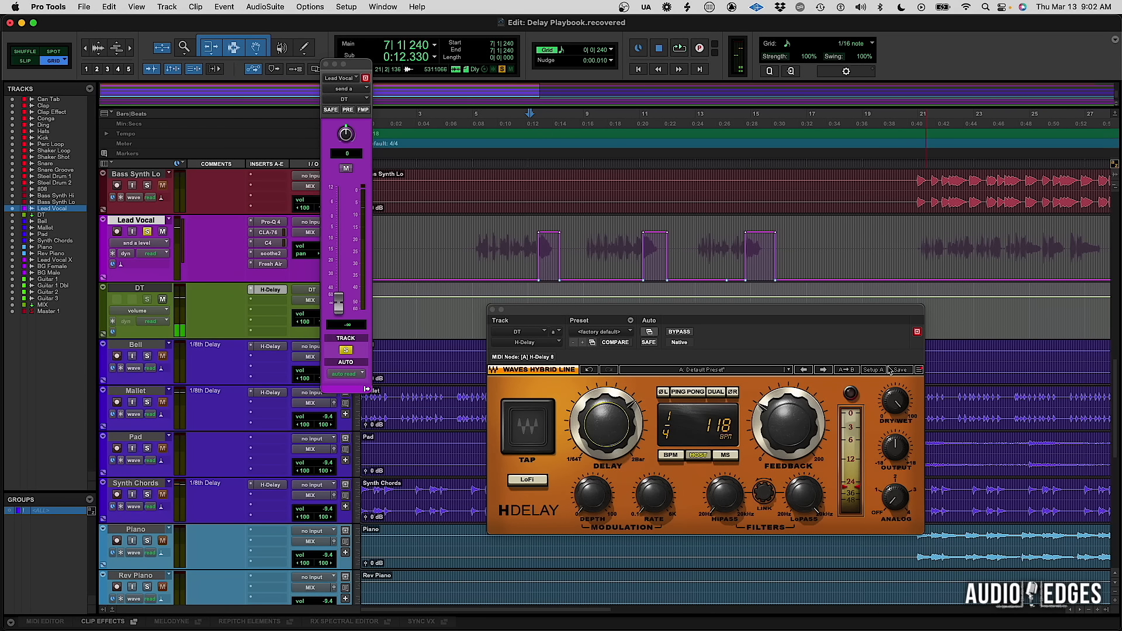
Step: Move the H-Delay window below the DT track, set its feedback to 22, and play back the first throw
left_click_drag(659, 315, 595, 345)
left_click_drag(724, 455, 723, 452)
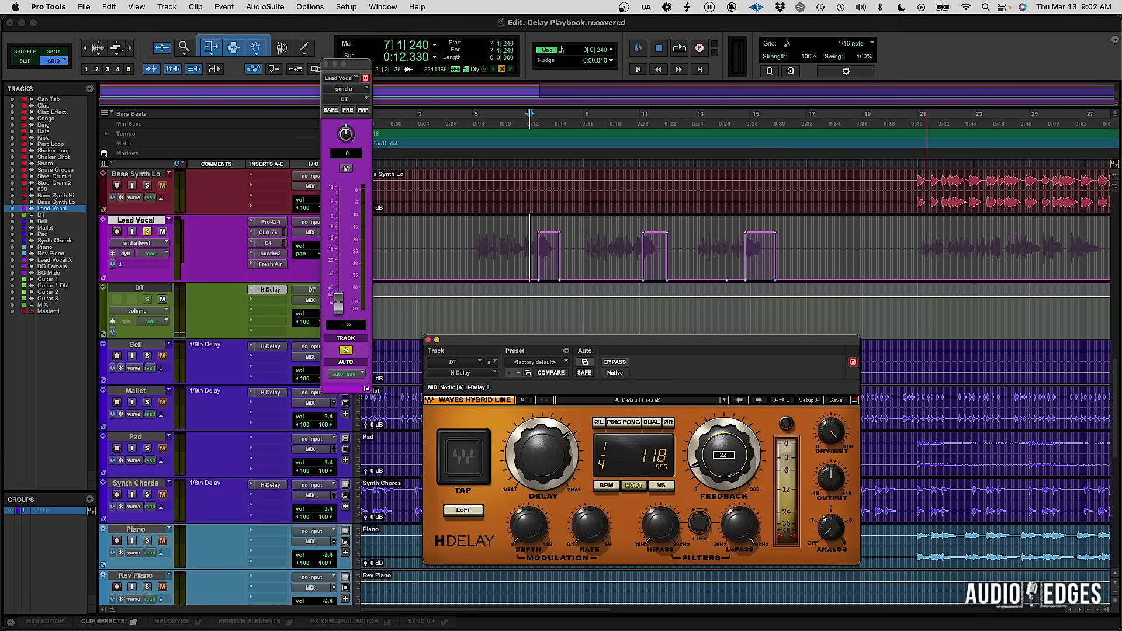
key("space")
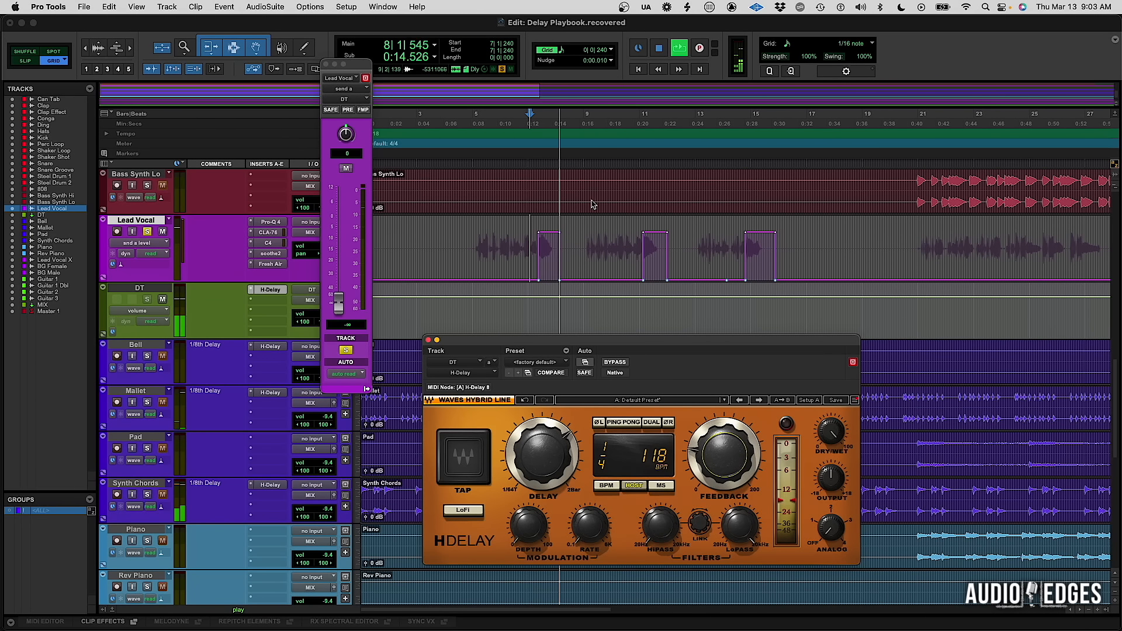
key("space")
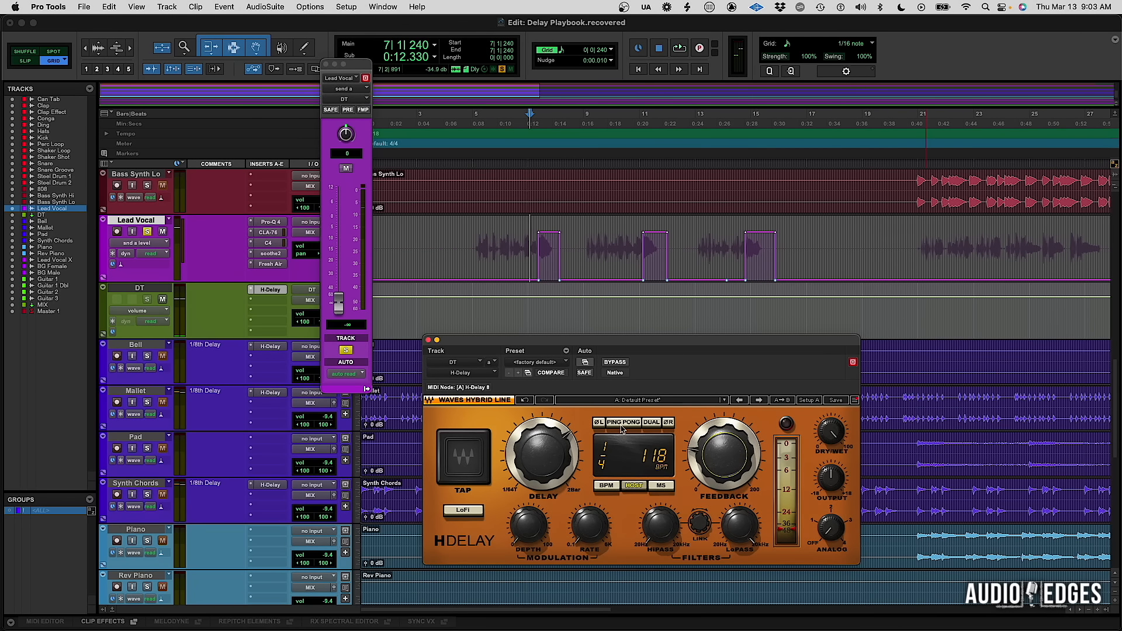
Step: Turn on Ping Pong mode in H-Delay and audition the first vocal throw
left_click_drag(648, 345, 655, 335)
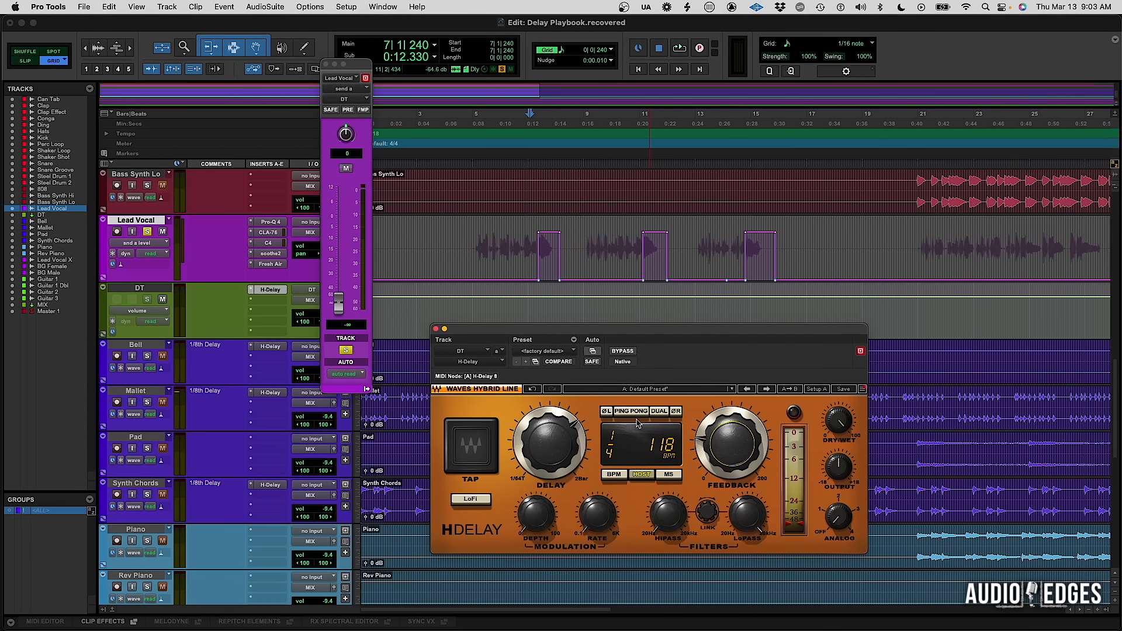
left_click(637, 412)
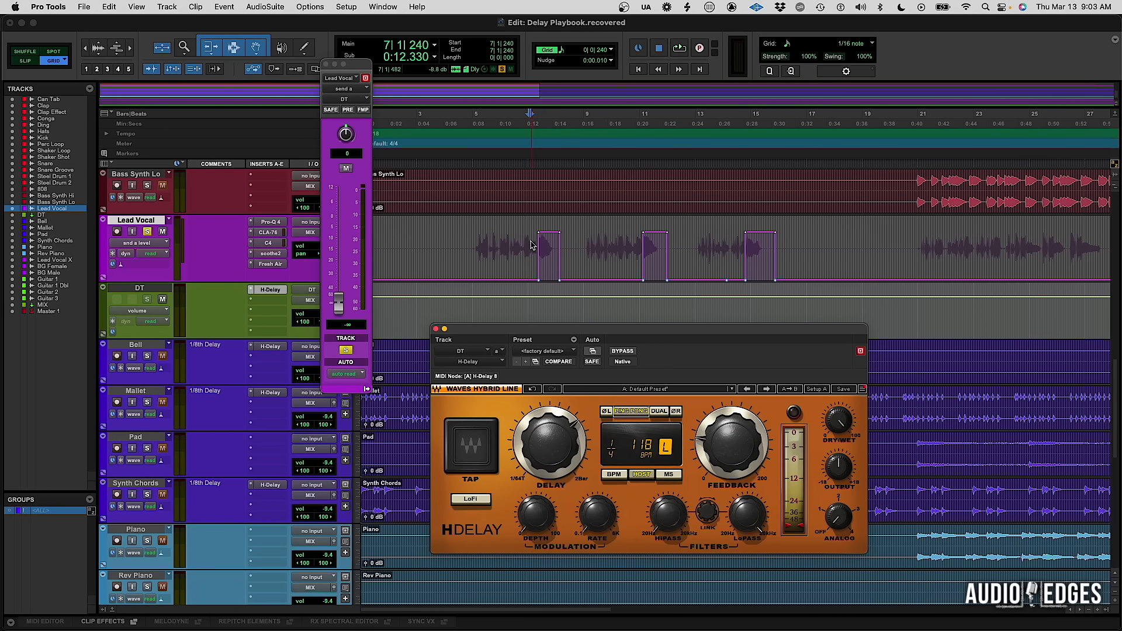
key("space")
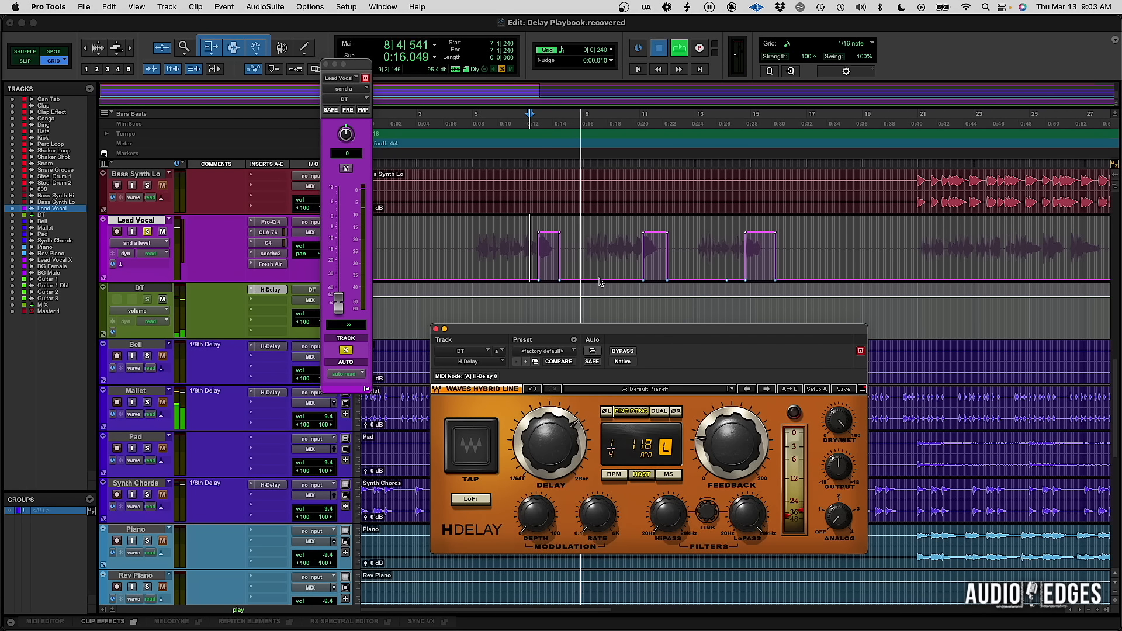
key("space")
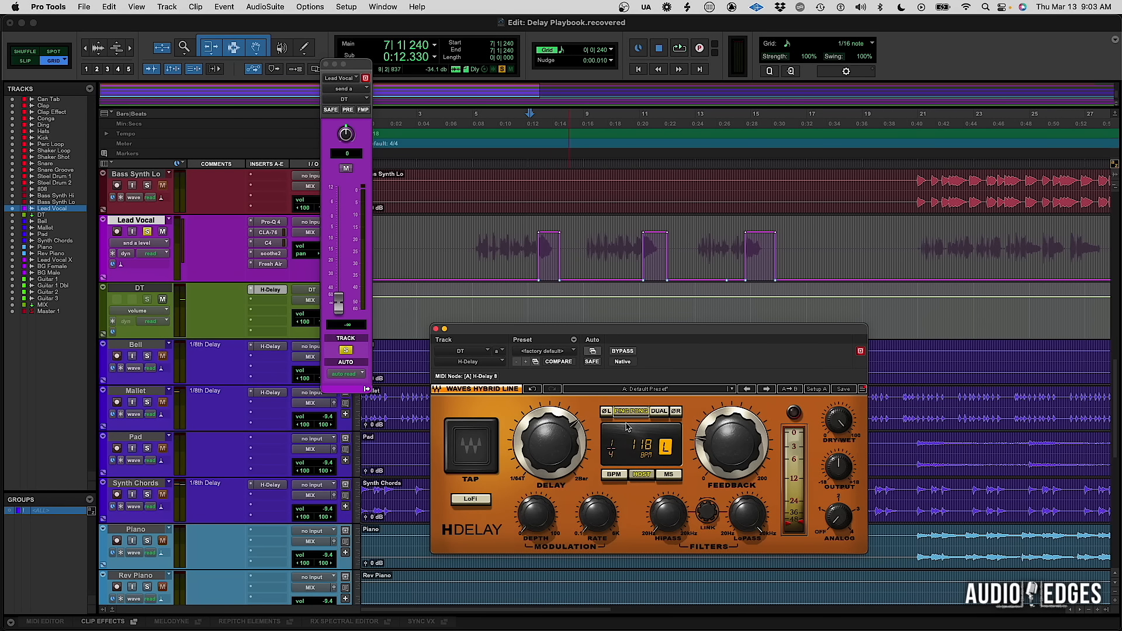
Step: Show the Mix window, close the Lead Vocal send window and move H-Delay clear of the DT channel's controls
key("super+equal")
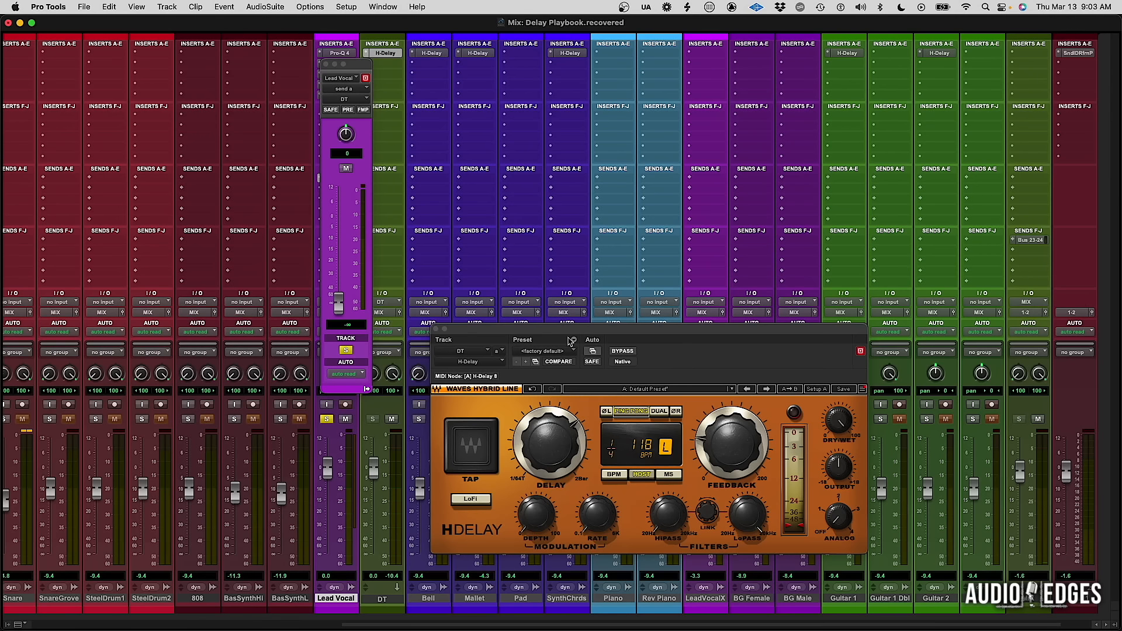
left_click(326, 65)
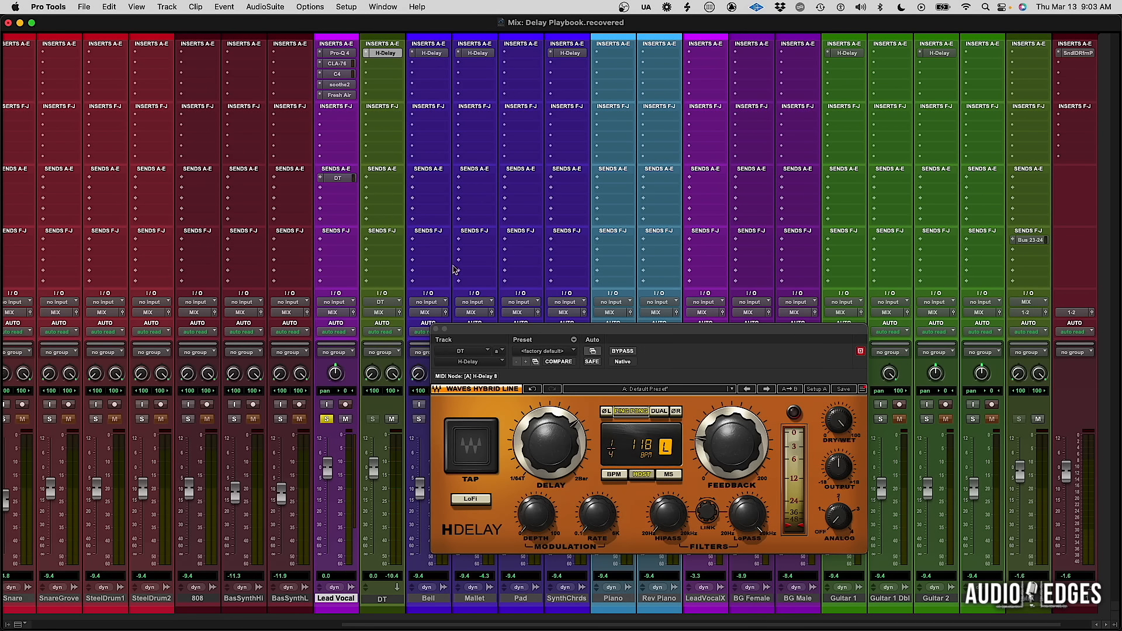
left_click_drag(485, 333, 531, 196)
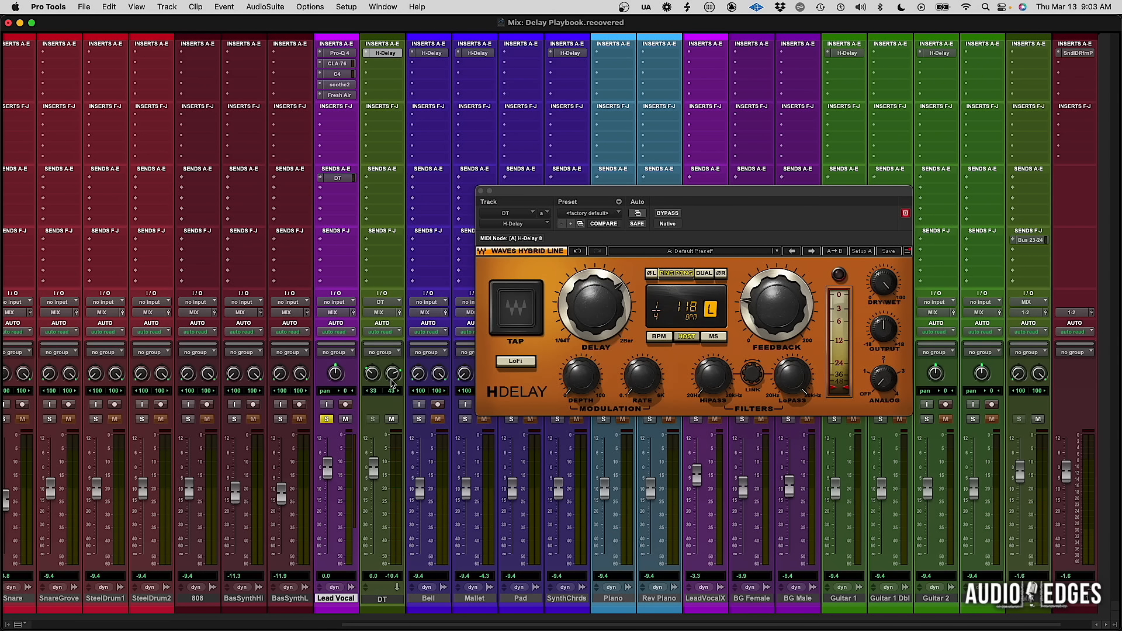
Step: Narrow the DT track's stereo panning, audition the ping-pong throw, and compare it with full 100/100 width
key("space")
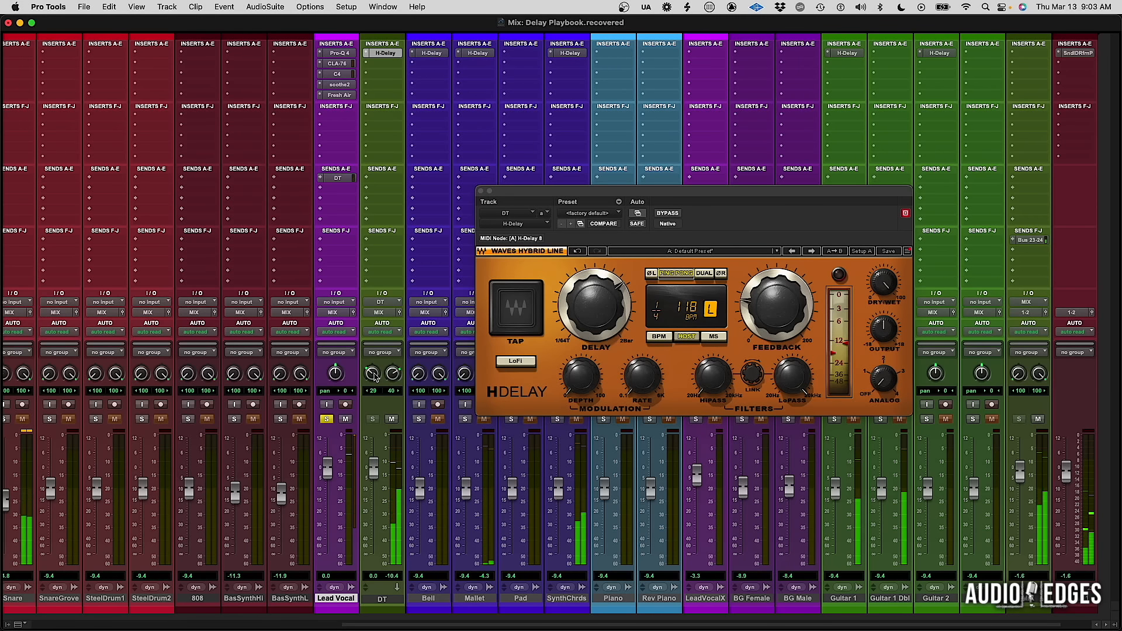
key("space")
left_click_drag(374, 377, 371, 378)
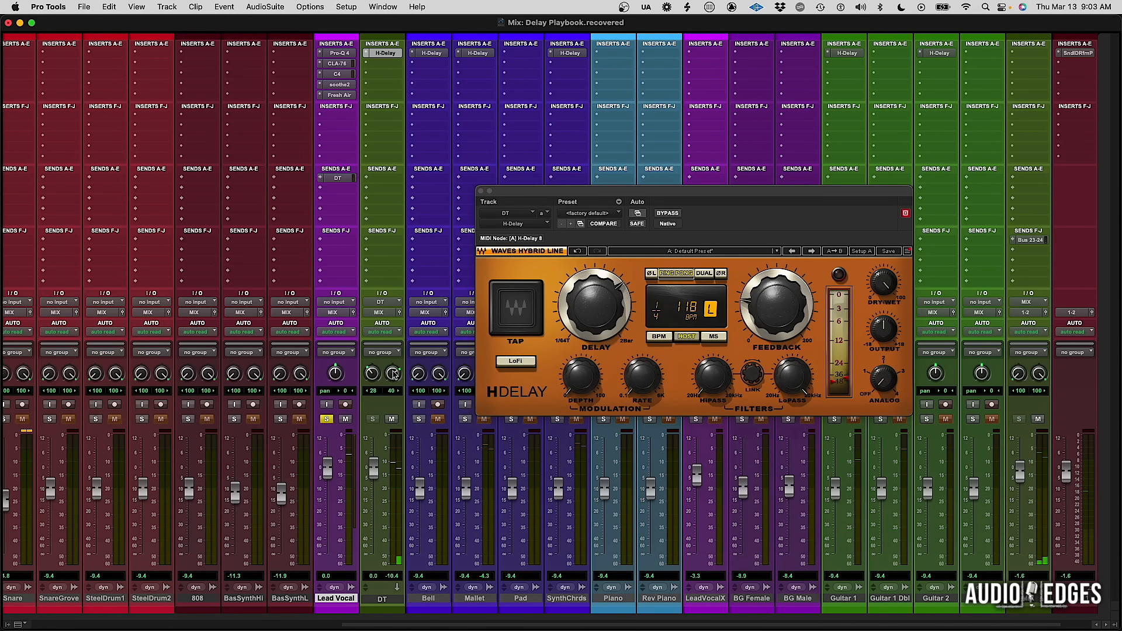
key("space")
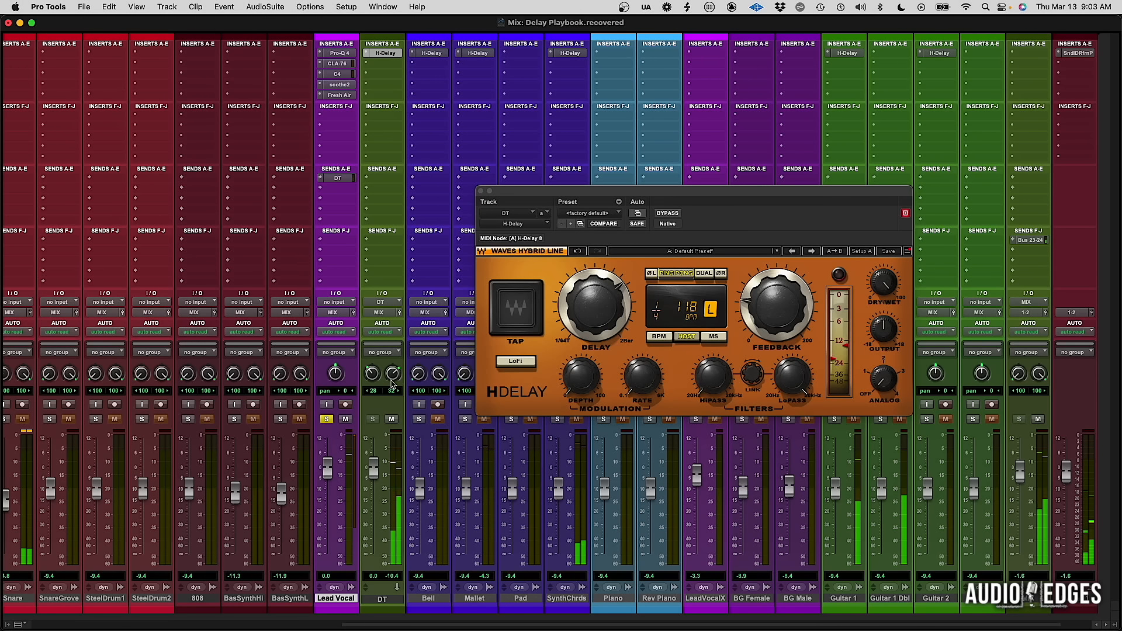
key("space")
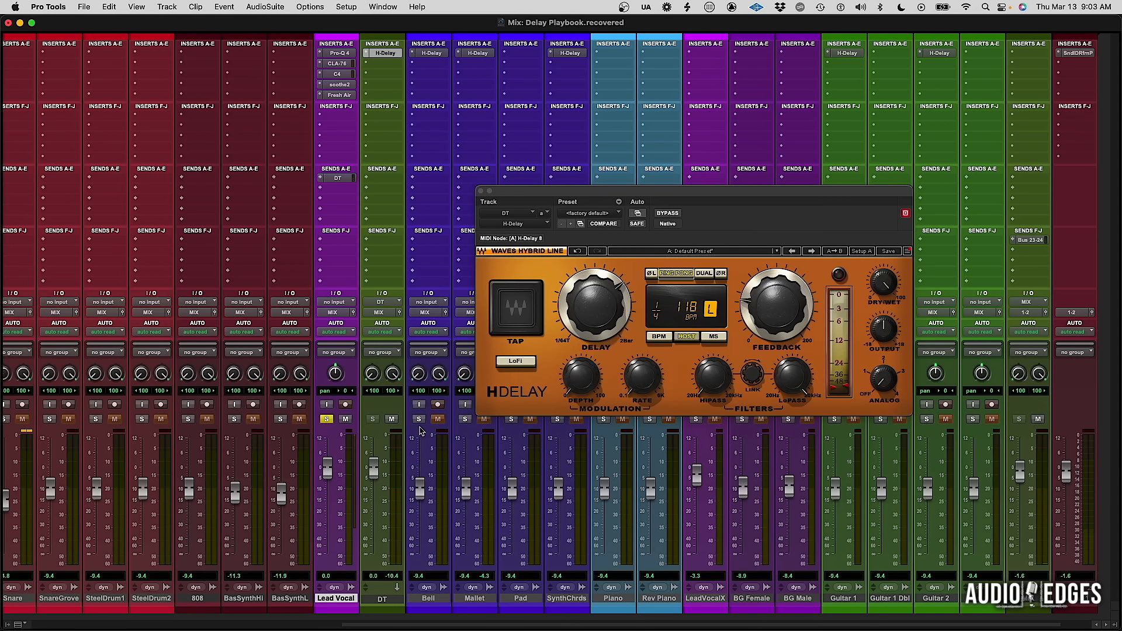
key("space")
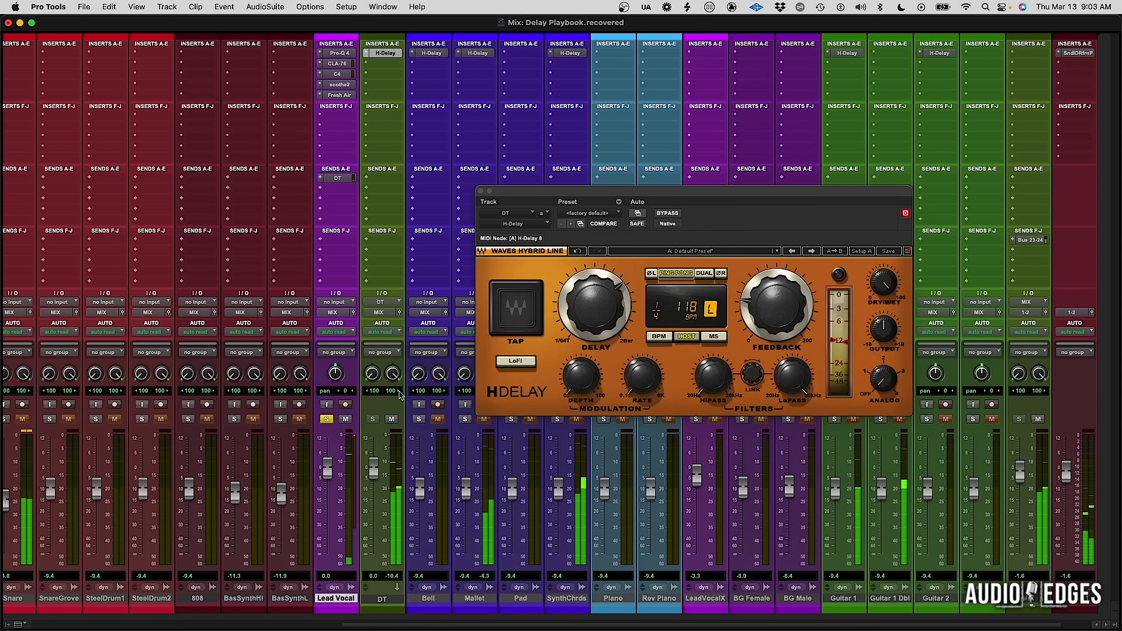
key("space")
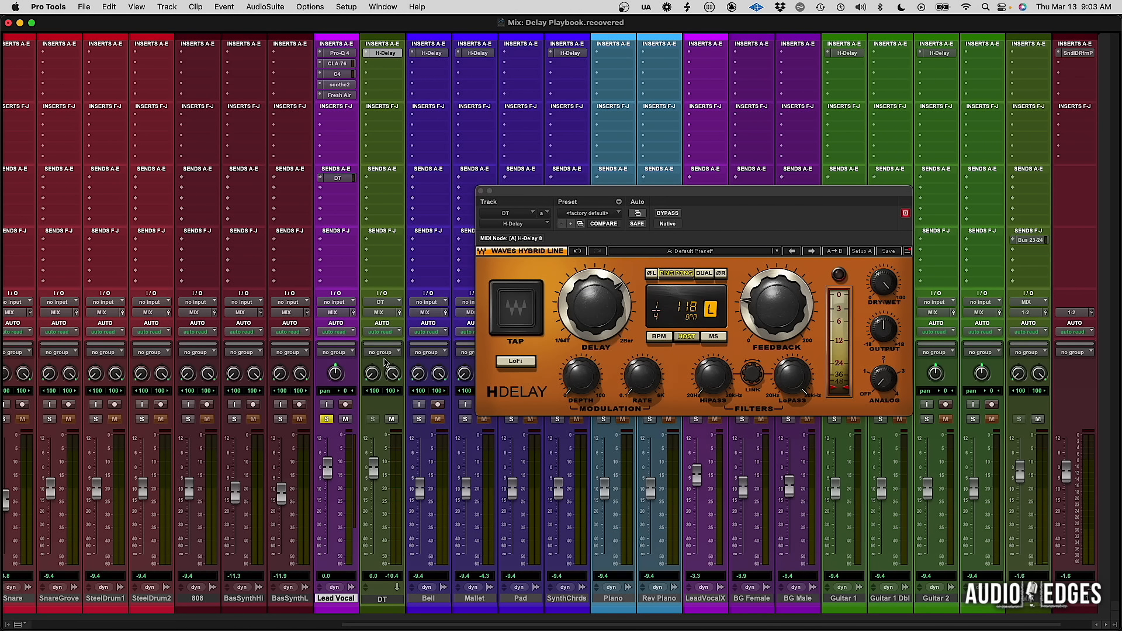
Step: Insert EchoBoy (stereo) below H-Delay on the DT track and set its mode to Ping-Pong
left_click(383, 63)
type("echoboy")
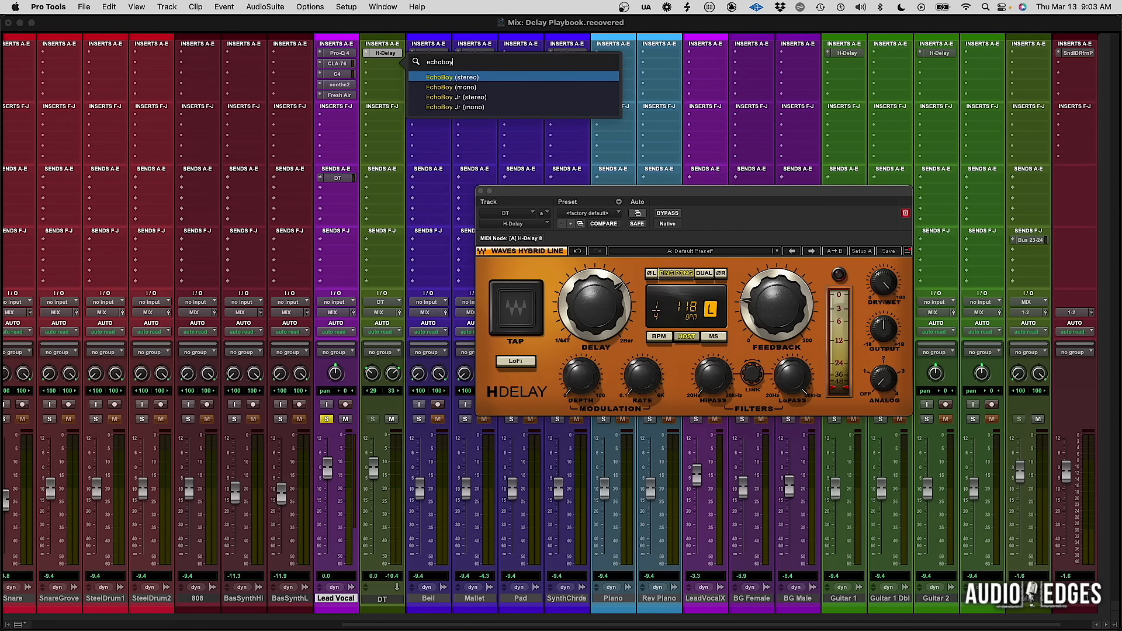
key("Escape")
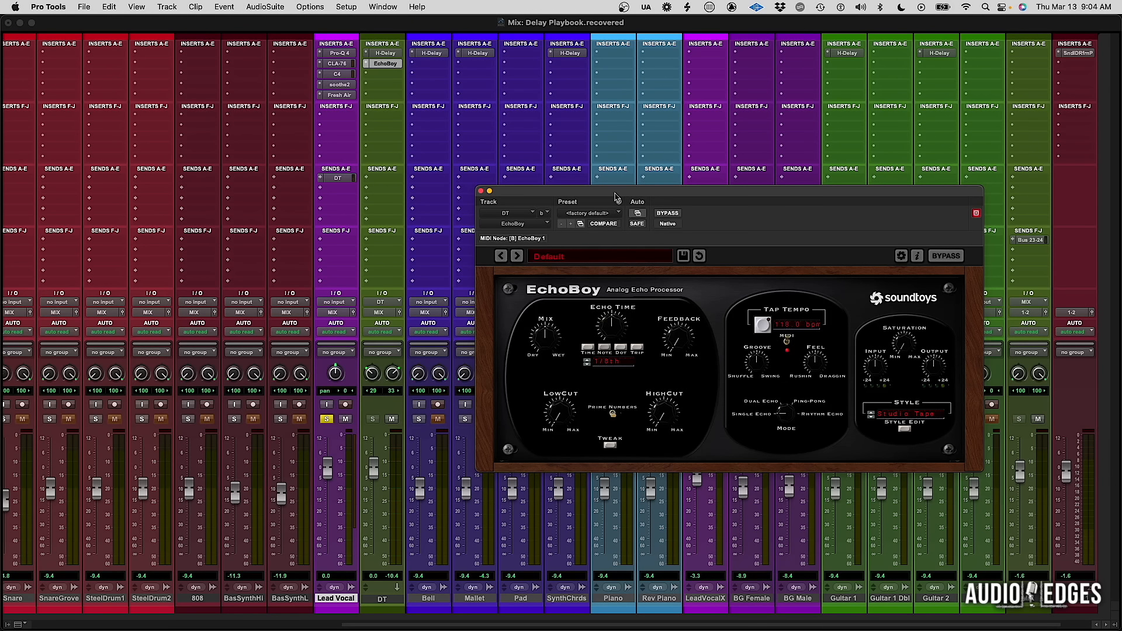
left_click_drag(616, 197, 586, 135)
left_click_drag(758, 347, 767, 305)
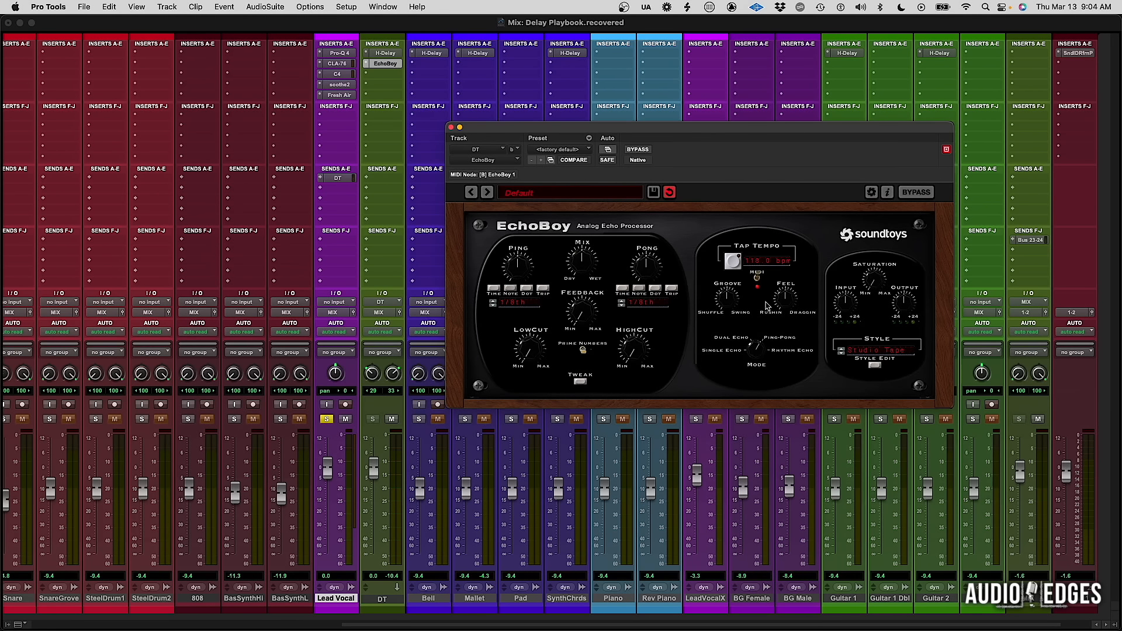
Step: Show EchoBoy's Tweak settings with the Width control and reset the DT track's panning to 100/100
left_click(580, 383)
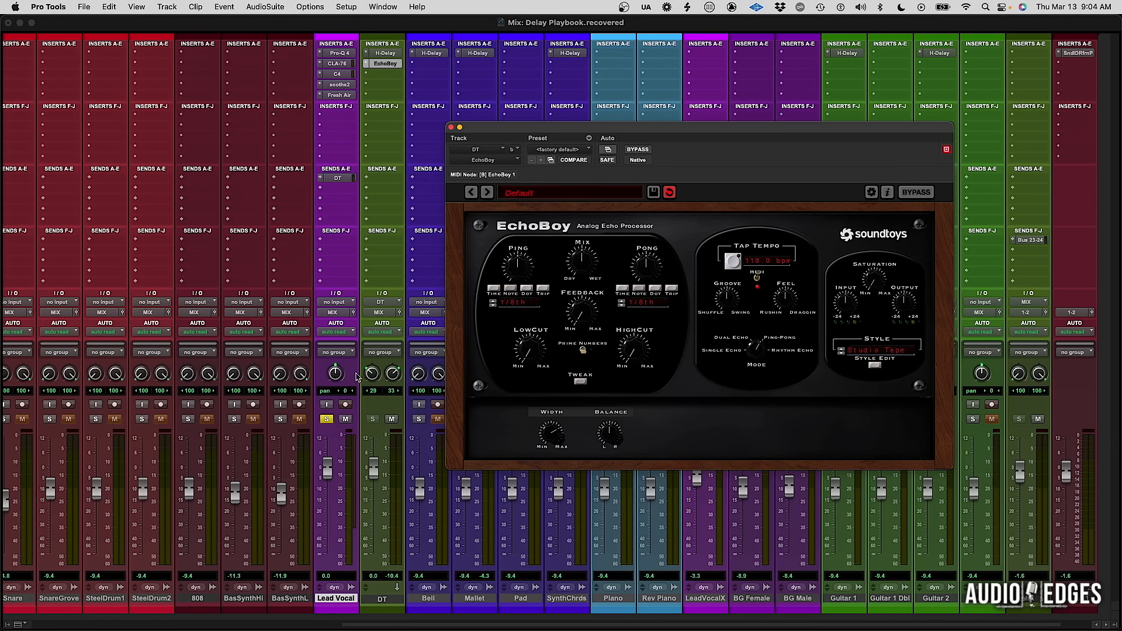
left_click(372, 377)
left_click_drag(392, 374, 386, 357)
left_click(555, 436)
Step: Remove EchoBoy from the DT track and turn off Ping Pong mode in H-Delay
left_click(366, 64)
left_click(401, 26)
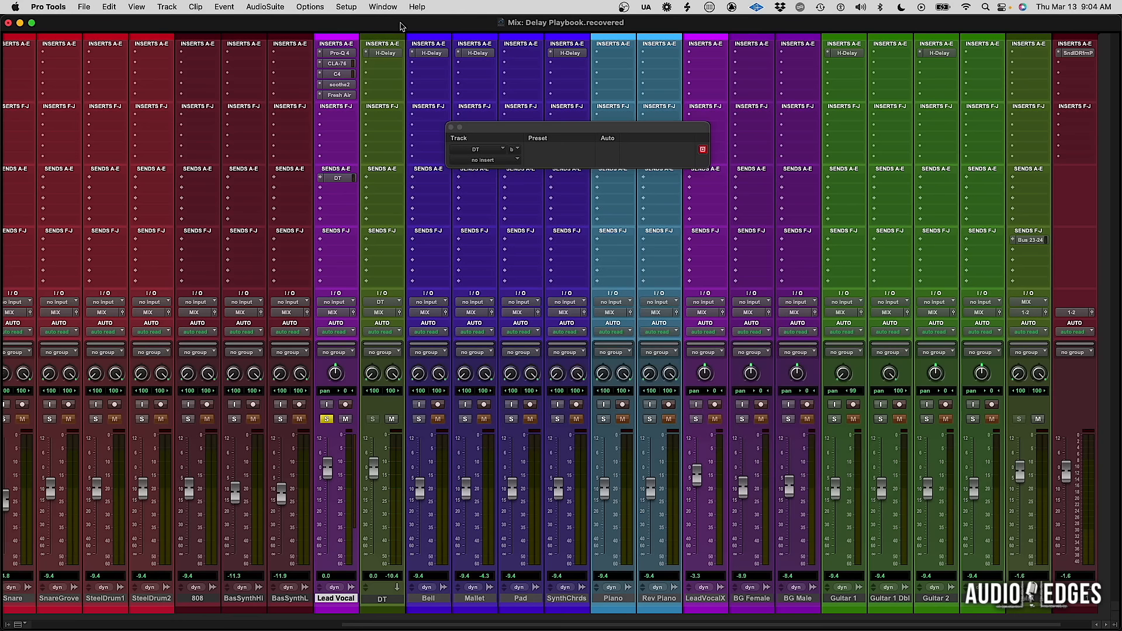
left_click(385, 53)
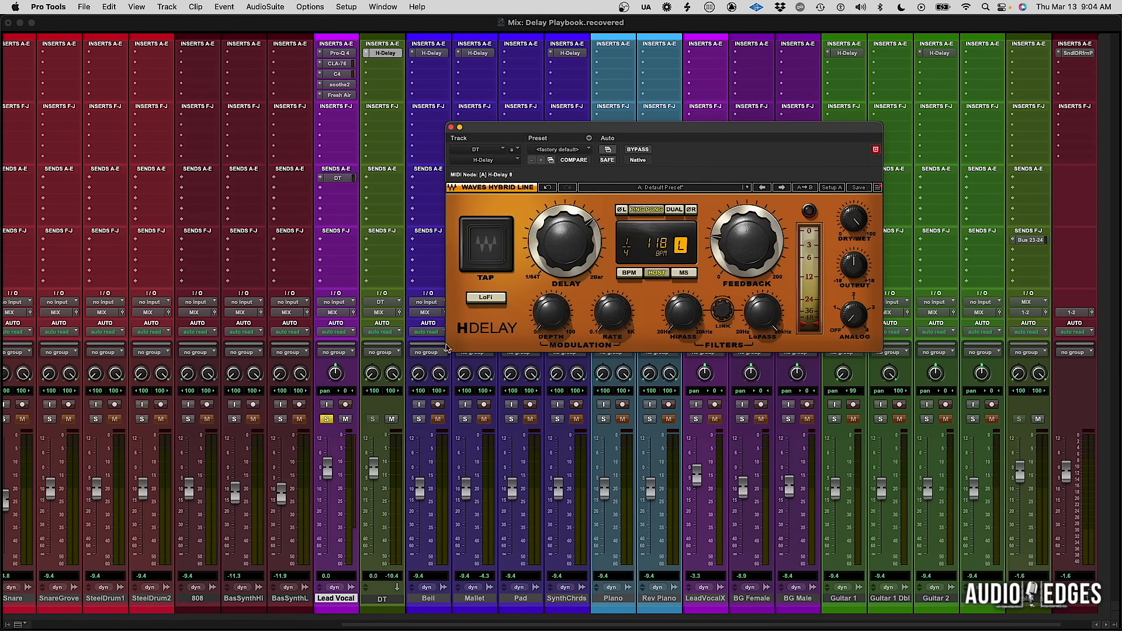
left_click(646, 210)
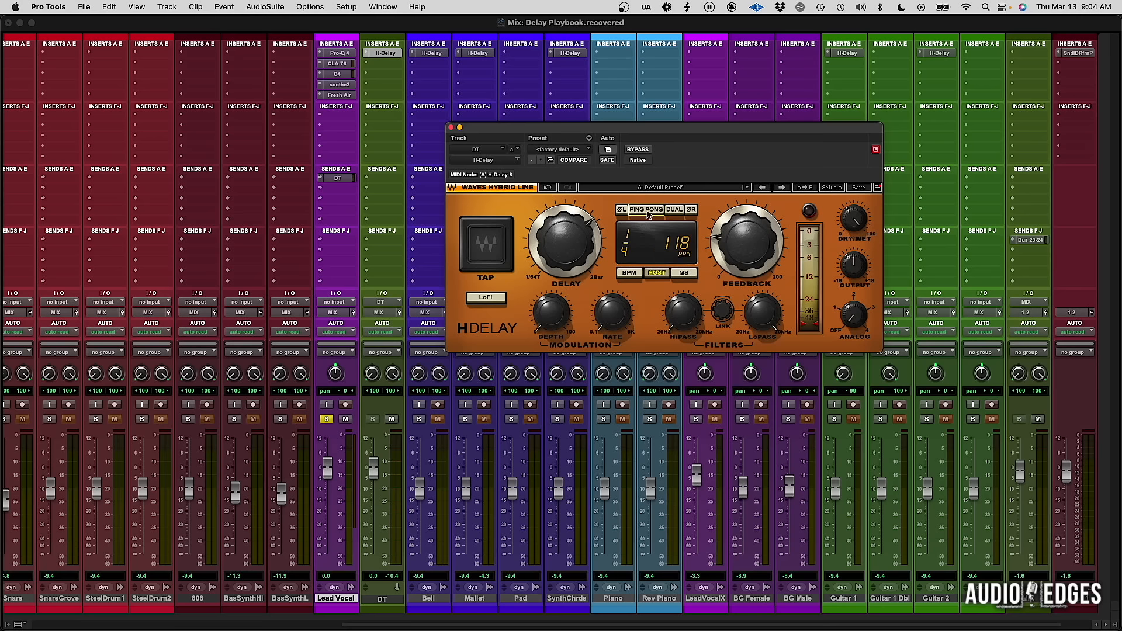
Step: Return to the Edit window, adjust H-Delay's HiPass filter and audition the first throw
mouse_move(704, 331)
key("super+equal")
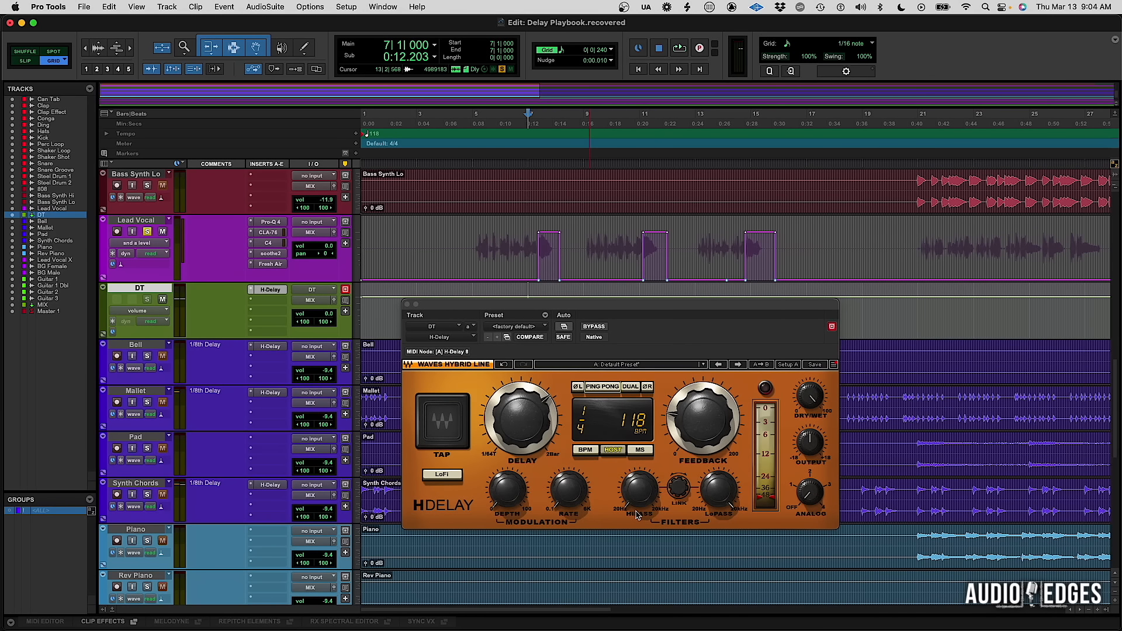
mouse_move(635, 490)
left_click_drag(637, 491, 637, 481)
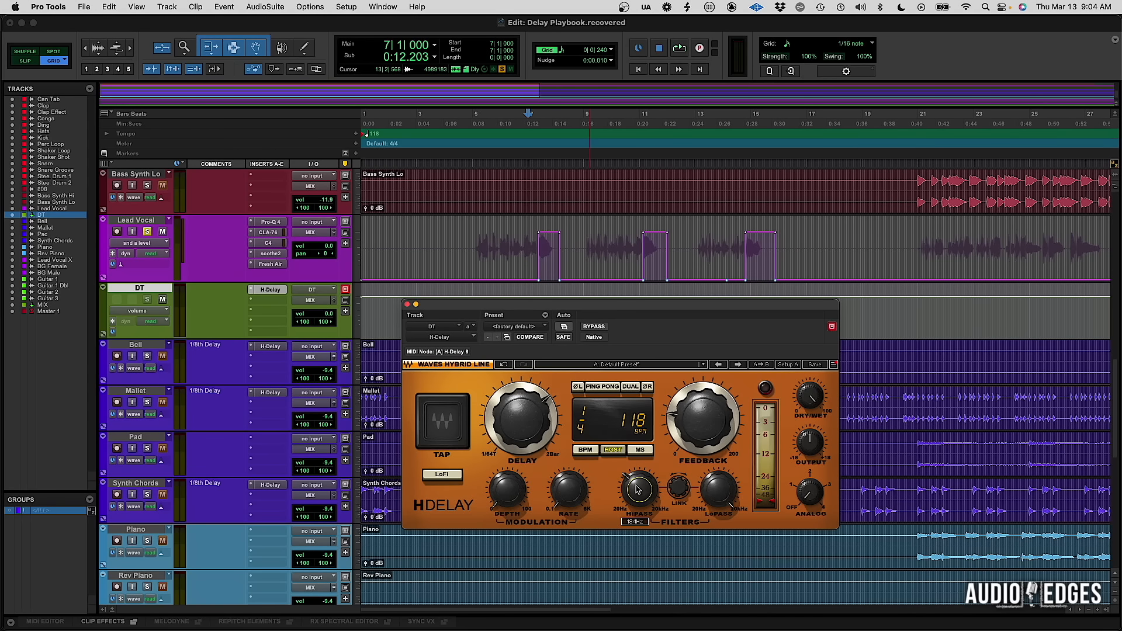
left_click_drag(719, 489, 719, 488)
left_click_drag(632, 496, 634, 487)
key("space")
key("space")
Step: Lower H-Delay's LoPass cutoff to darken the repeats and audition the first throw
left_click_drag(724, 485, 724, 497)
key("space")
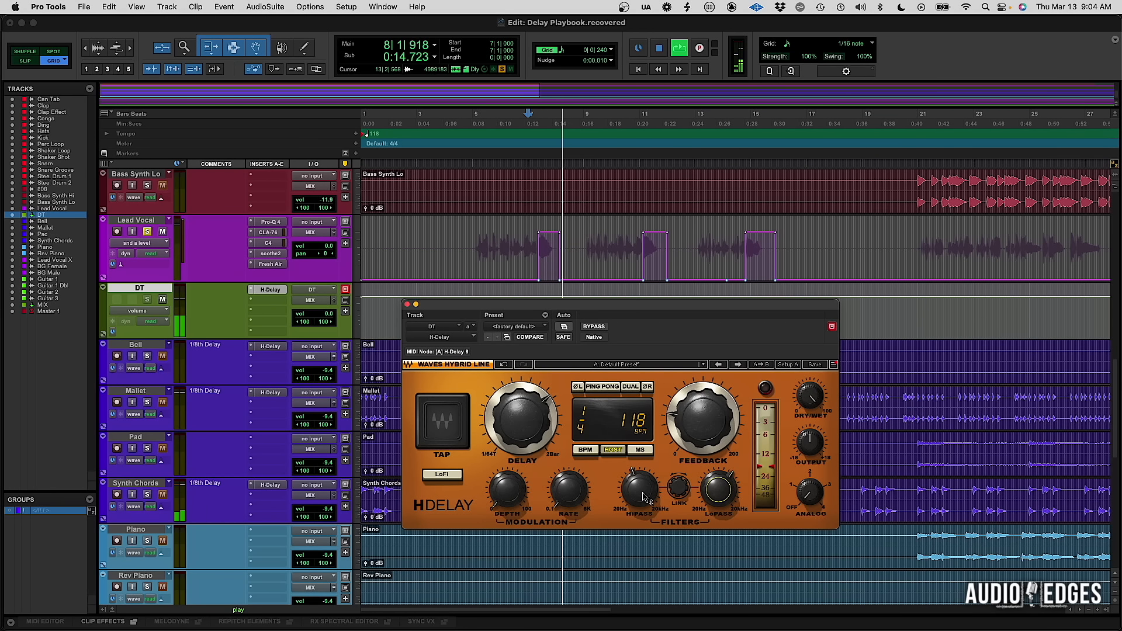
key("space")
left_click_drag(652, 498, 649, 498)
left_click_drag(718, 491, 719, 488)
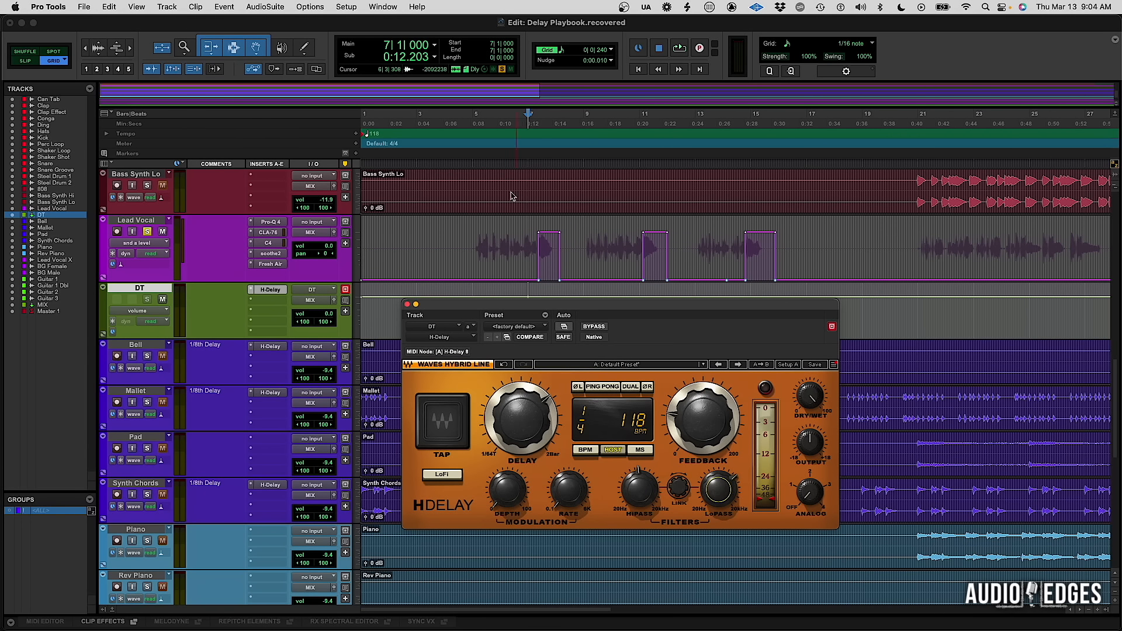
Step: Open the LoPass filter back up, raise the HiPass cutoff to about 560 Hz and play the first throw
left_click_drag(639, 493, 639, 490)
left_click_drag(719, 491, 719, 462)
key("space")
left_click_drag(639, 492, 639, 488)
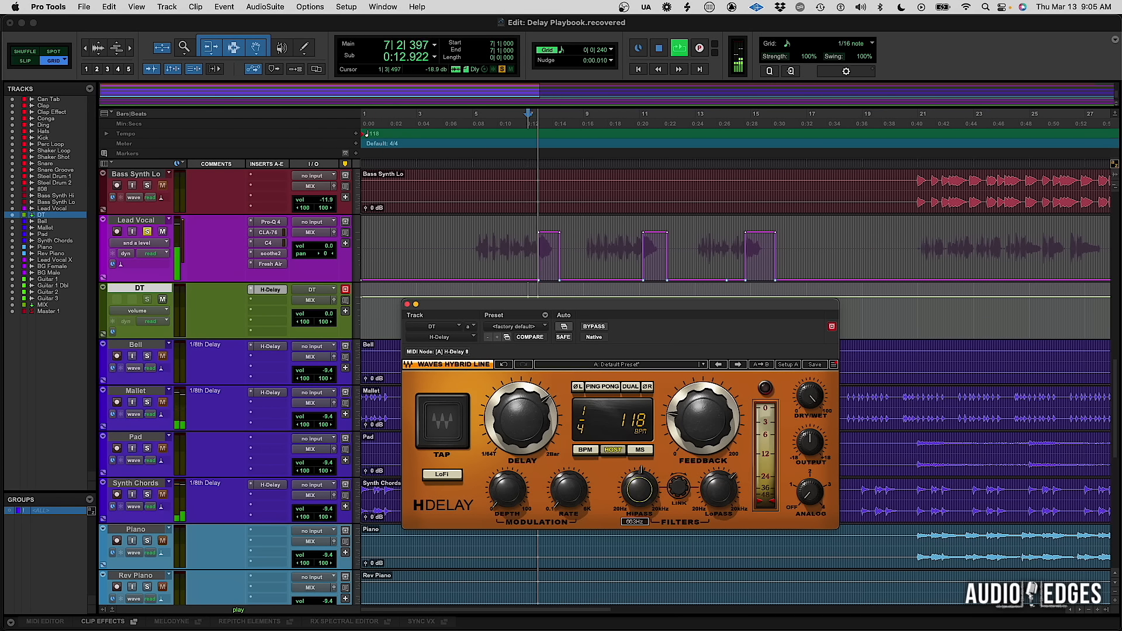
key("space")
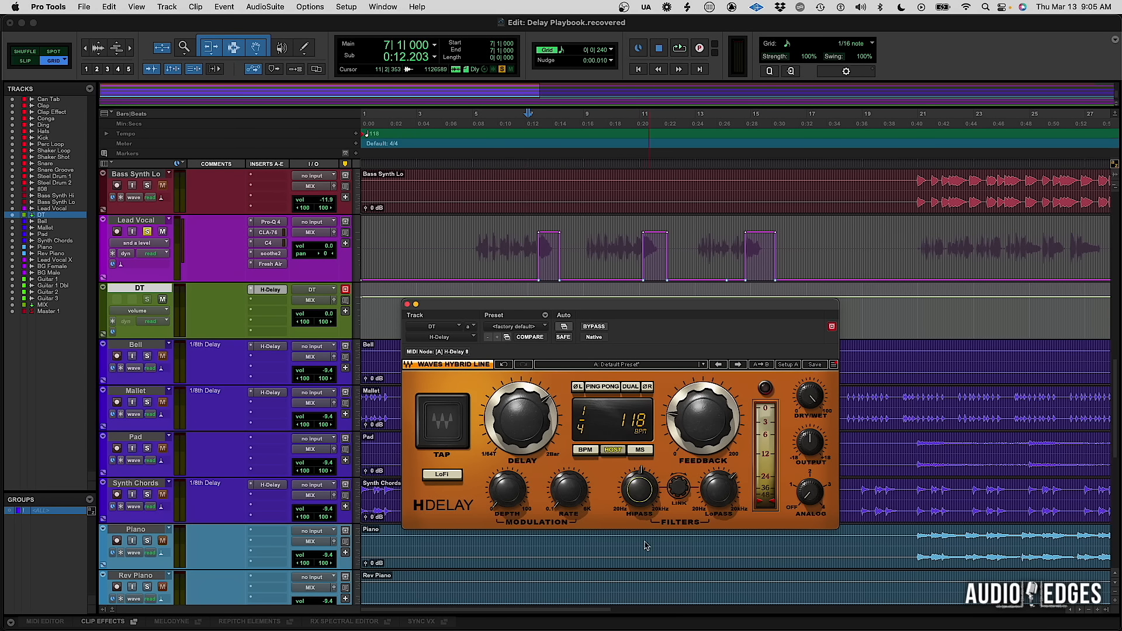
Step: Lower the HiPass cutoff to about 500 Hz and audition the throw again
left_click_drag(640, 489, 642, 495)
key("space")
key("space")
key("space")
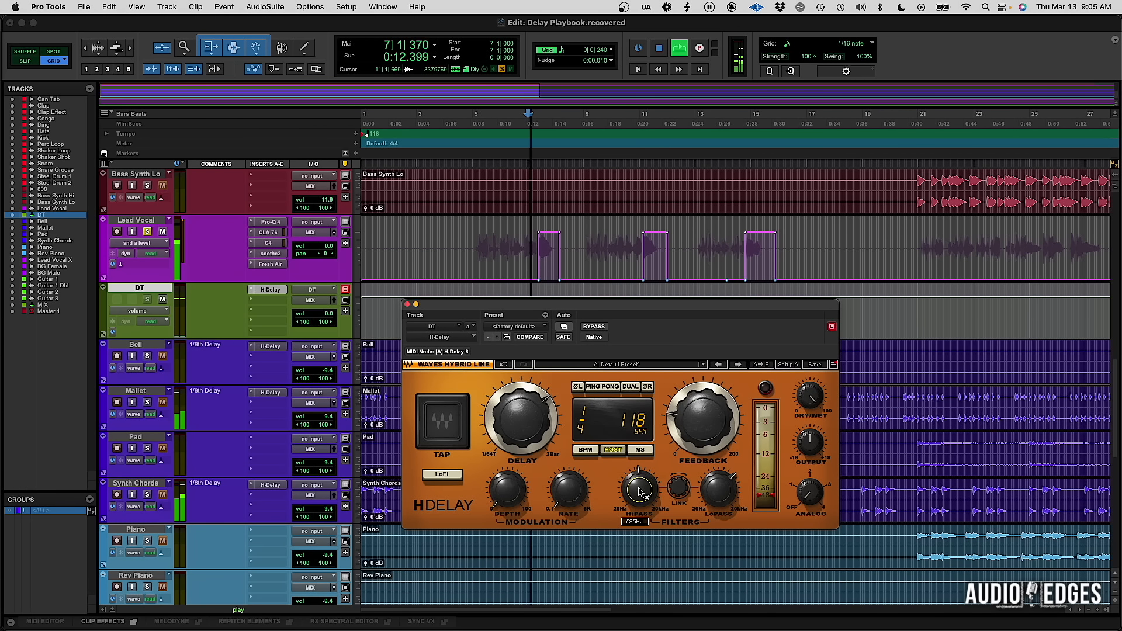
key("space")
Step: Drop the HiPass cutoff to about 100 Hz and play the throw for comparison
left_click_drag(641, 492, 641, 517)
key("space")
key("space")
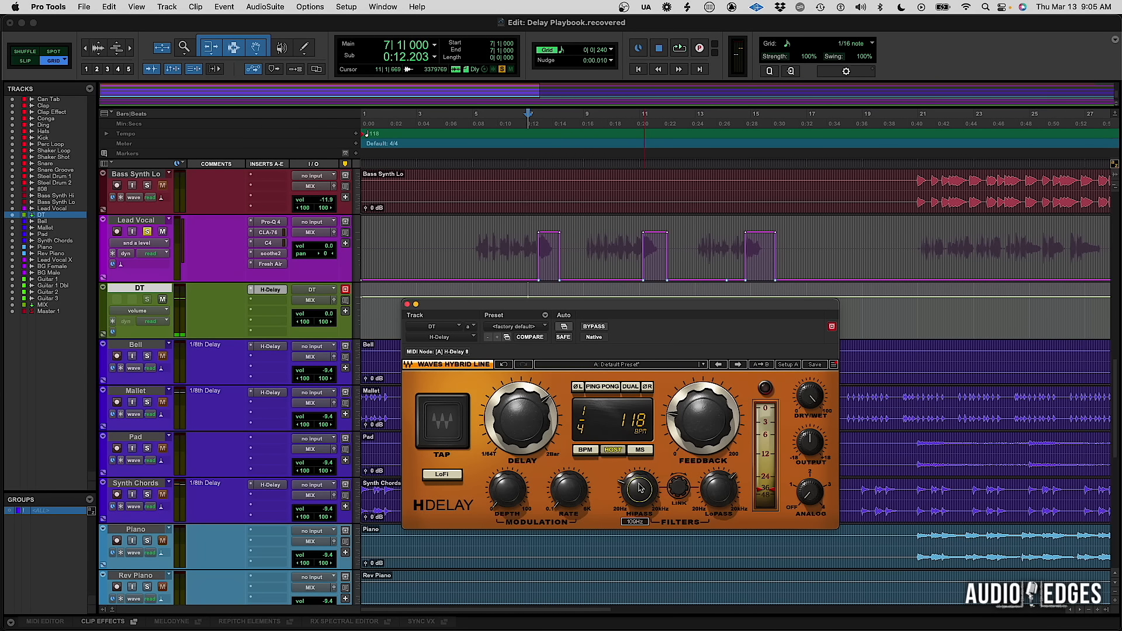
Step: Raise the HiPass cutoff again to thin out the delay and play back the first throw
left_click_drag(641, 493, 641, 477)
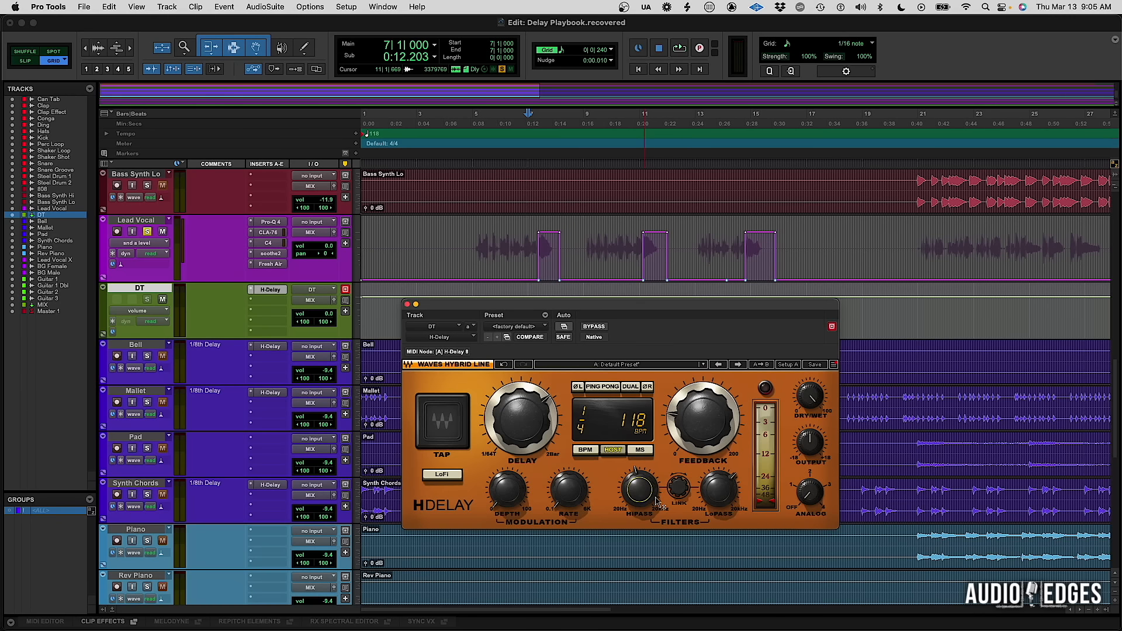
left_click_drag(648, 490, 648, 488)
left_click_drag(644, 479, 644, 482)
key("space")
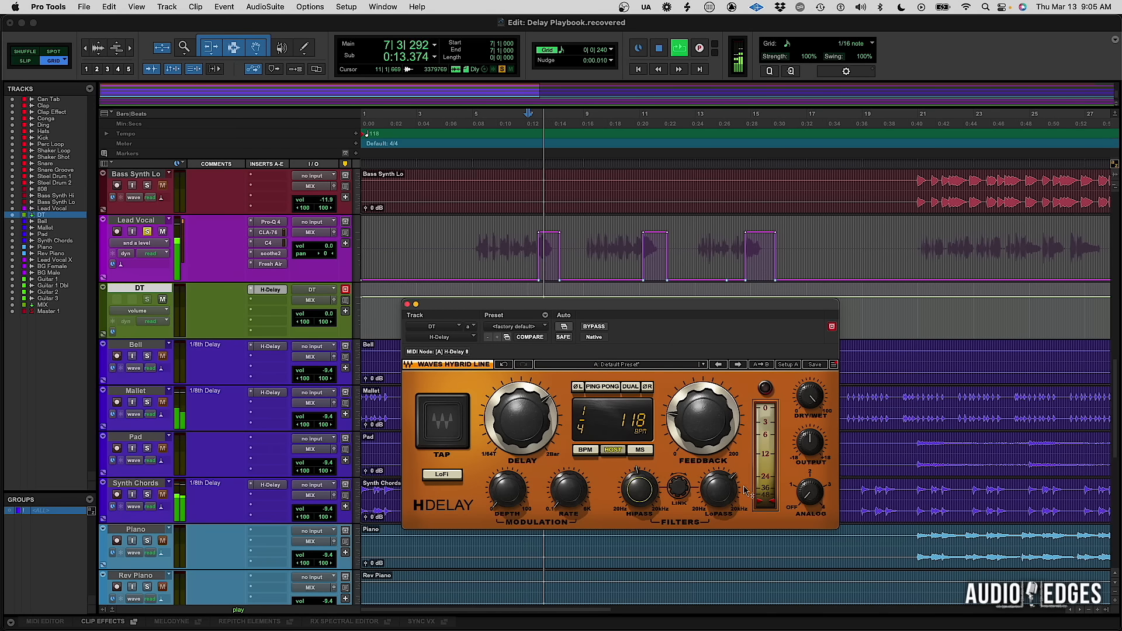
key("space")
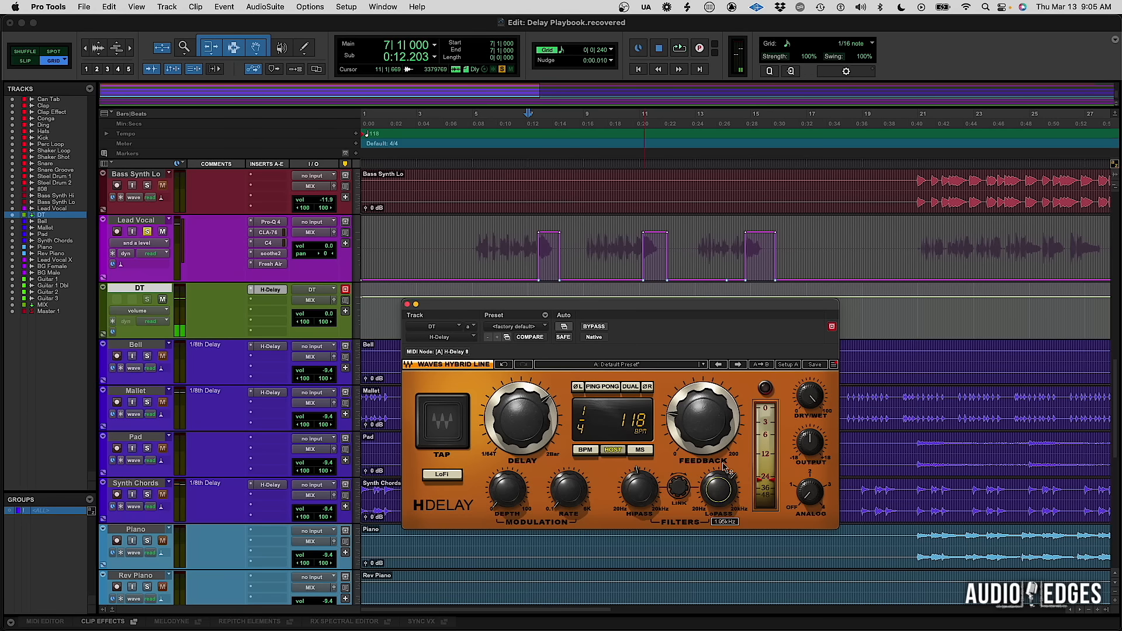
Step: Fine-tune the H-Delay feedback amount
mouse_move(697, 457)
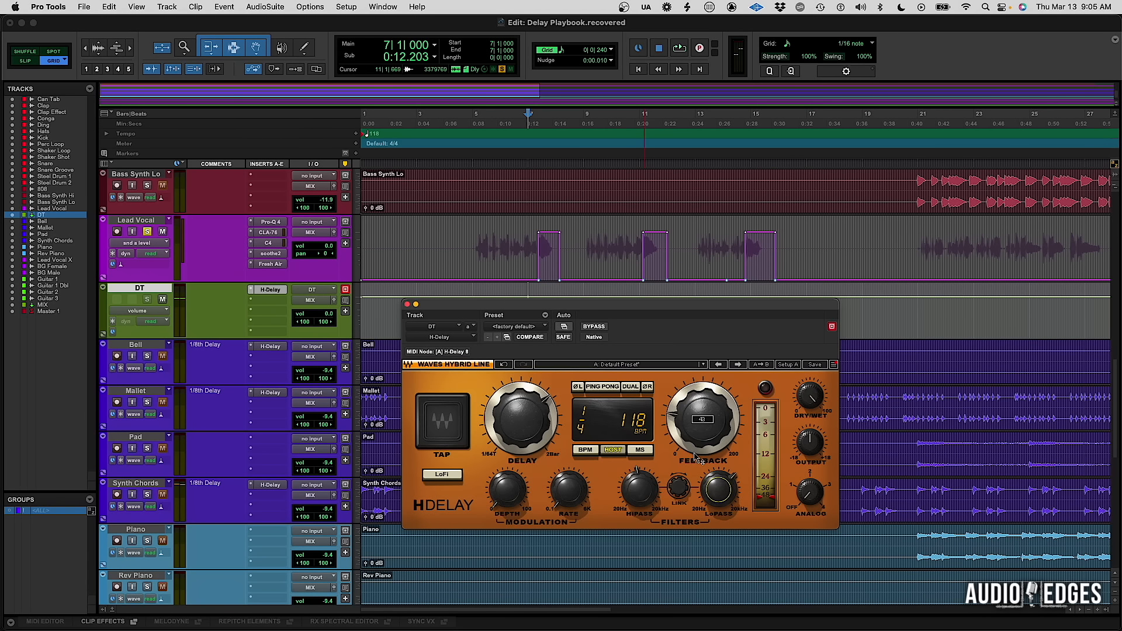
mouse_move(718, 492)
left_click_drag(706, 428, 706, 433)
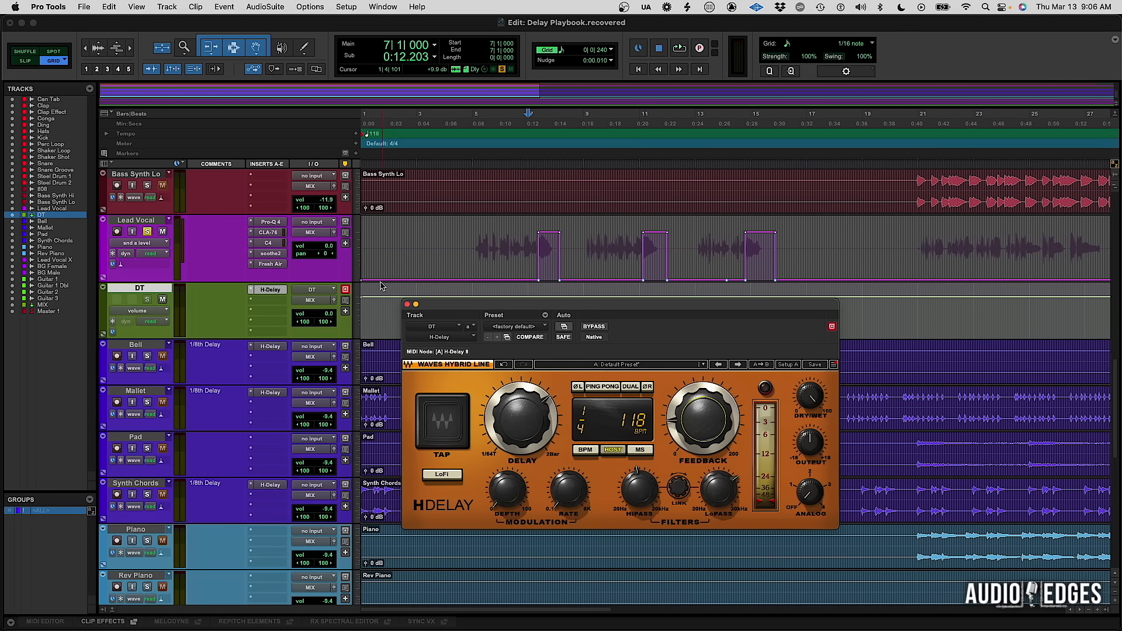
Step: Unsolo the Lead Vocal track and play the mix from bar 5, at the start of the first vocal phrase
left_click(147, 231)
left_click(487, 239)
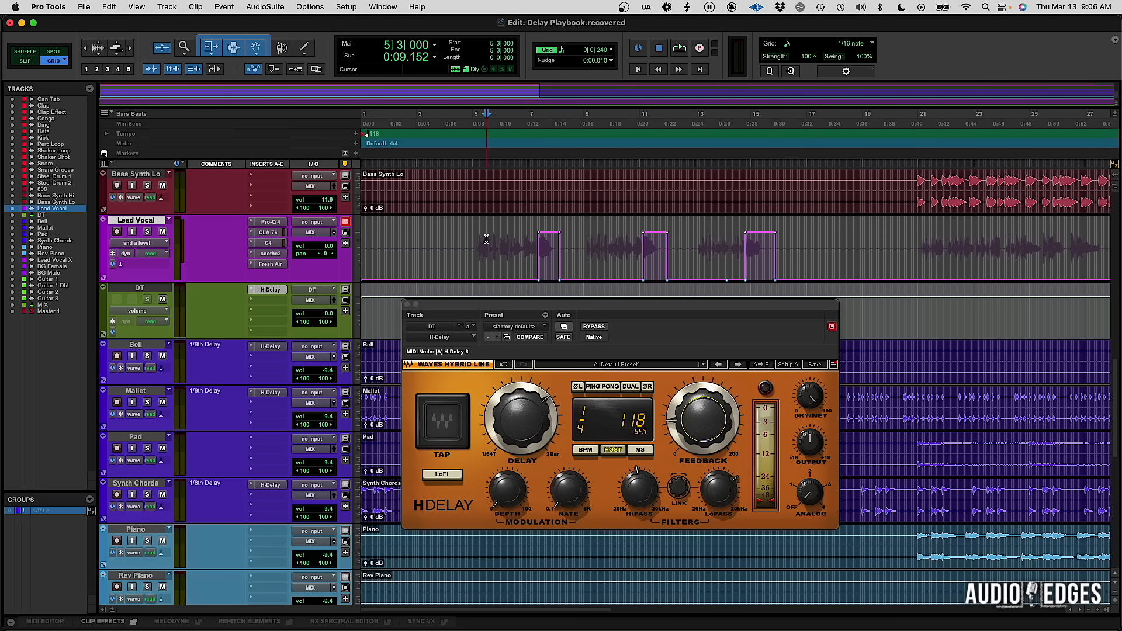
key("space")
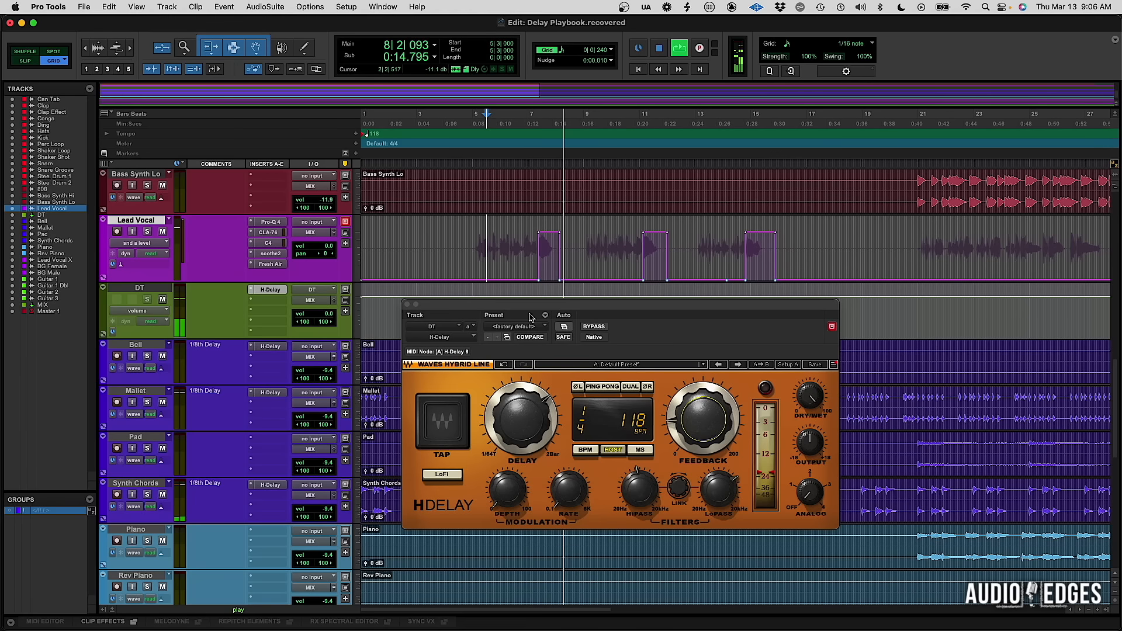
Step: Lower the H-Delay output in stages while replaying the vocal phrase from bar 5 to balance the throw
key("space")
left_click(807, 447)
left_click_drag(808, 443, 808, 448)
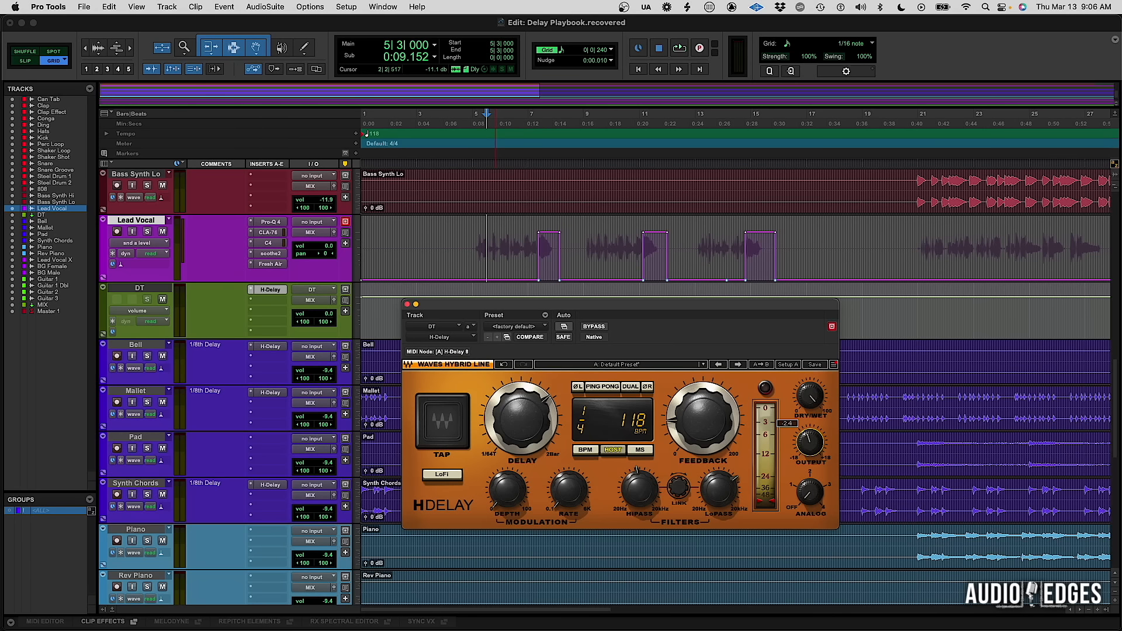
key("space")
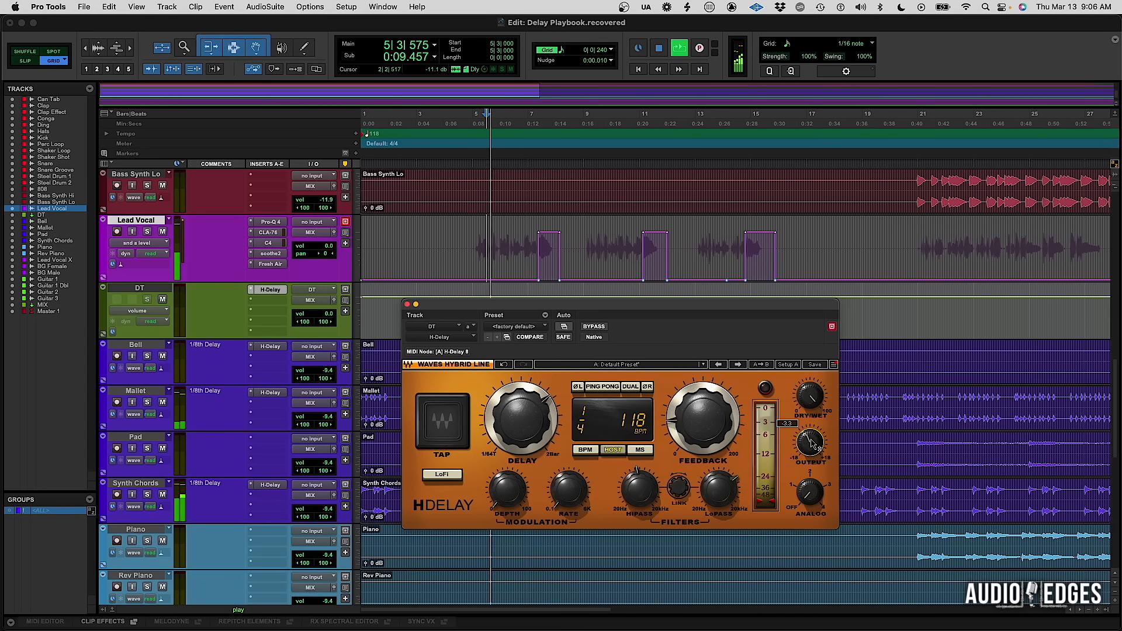
mouse_move(810, 442)
left_mouse_down()
mouse_move(810, 459)
mouse_move(811, 447)
left_mouse_up()
key("space")
key("space")
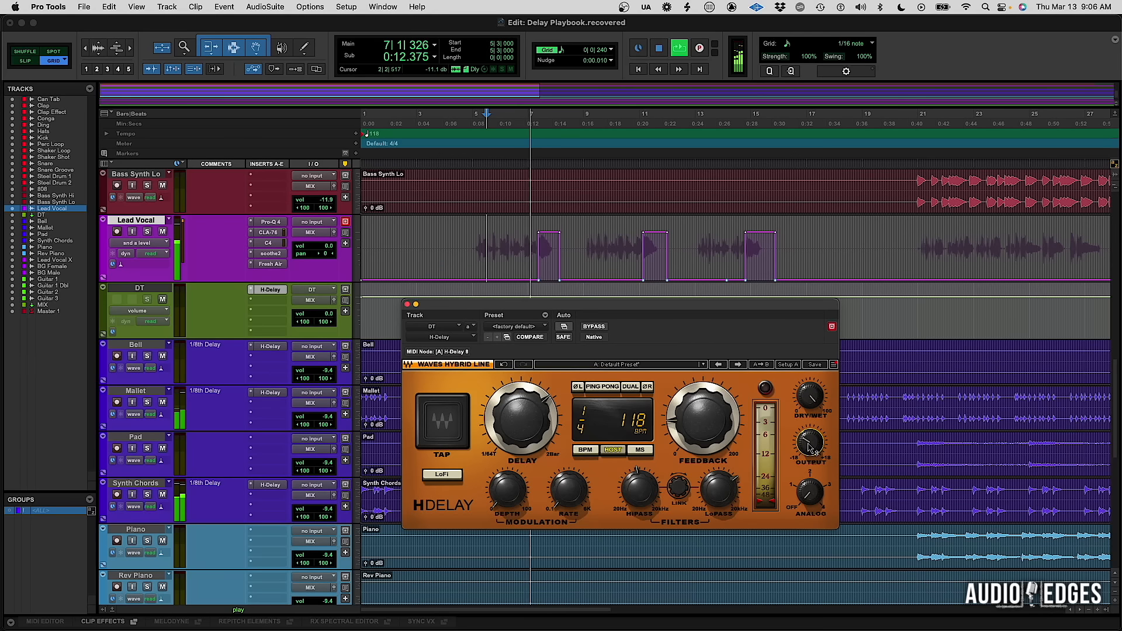
left_click_drag(810, 443, 810, 440)
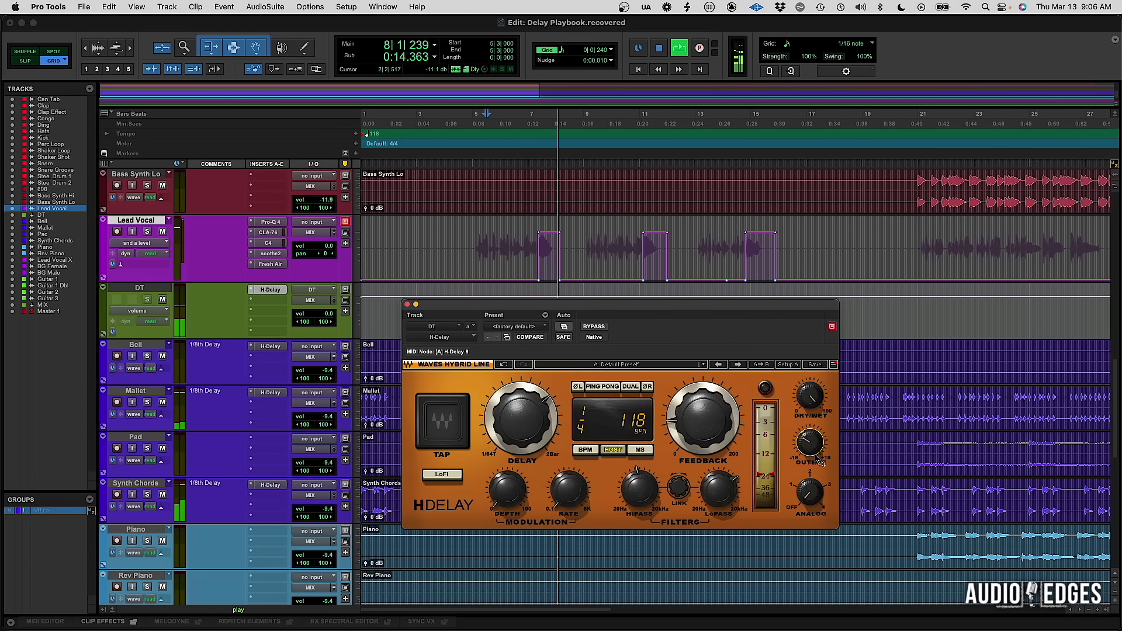
key("space")
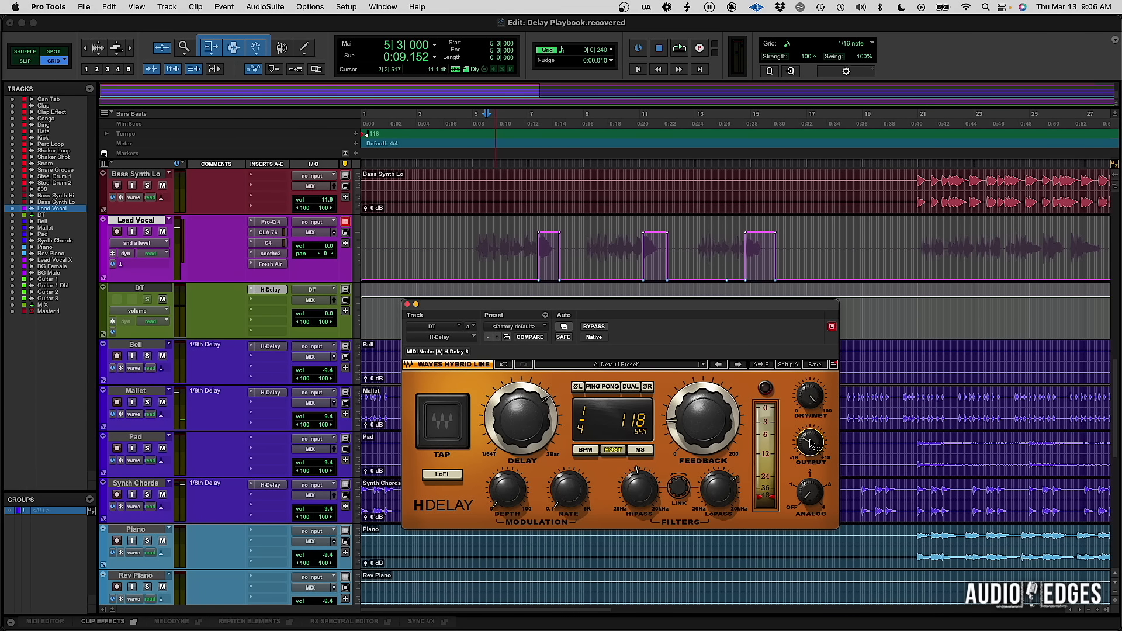
Step: Try lowering the DT track's fader to -10.5 dB in the Mix window and reset it to 0 dB
key("super+equal")
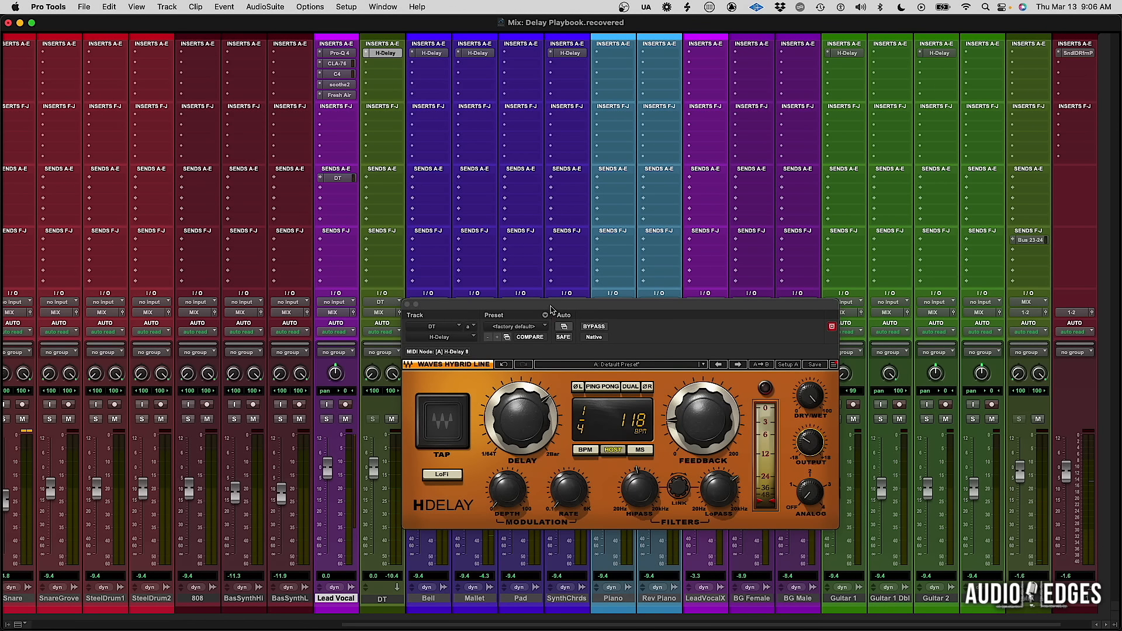
left_click_drag(551, 309, 702, 293)
left_click_drag(374, 467, 375, 493)
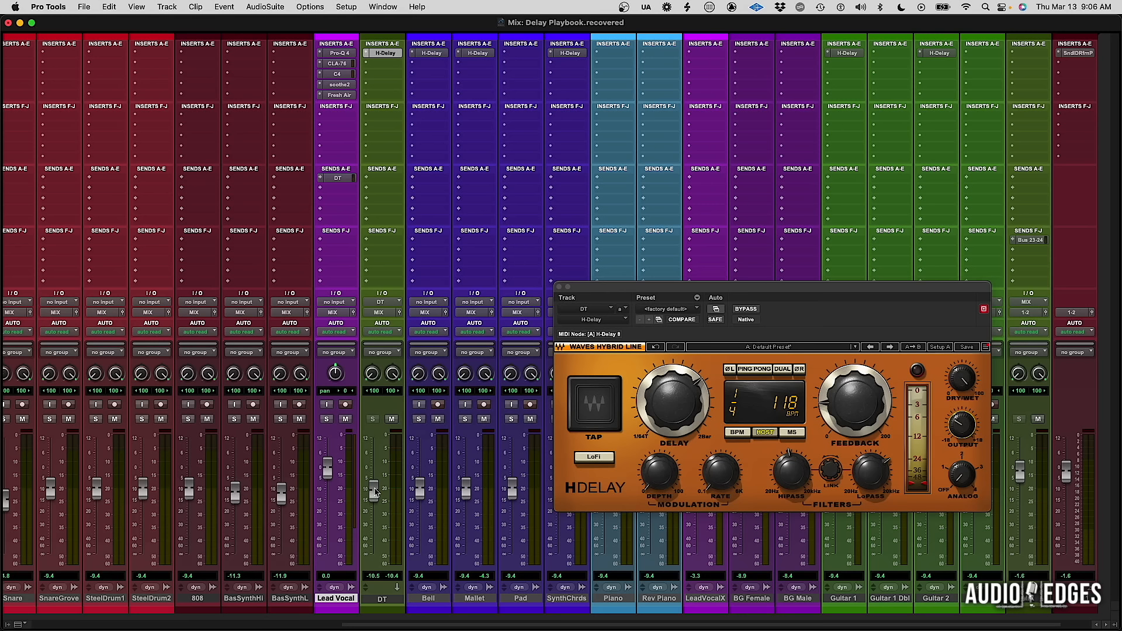
left_click(379, 492, "alt")
Step: Open the Lead Vocal's DT send fader and select the first throw's automation around bar 7 in the Edit window
left_click(339, 179)
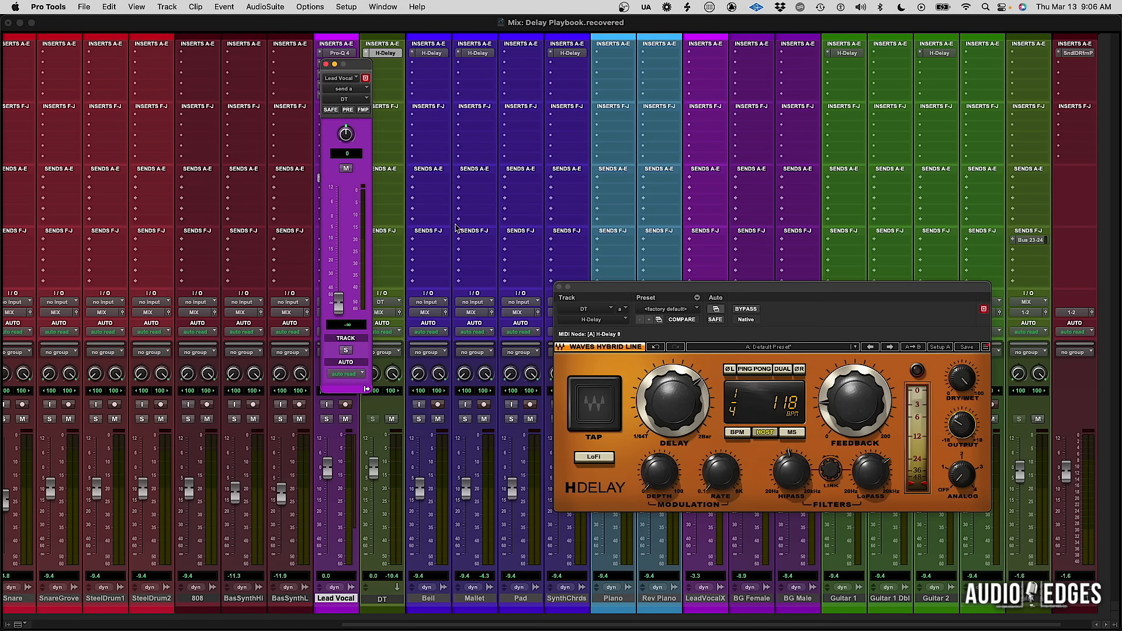
key("super+equal")
left_click_drag(532, 251, 487, 251)
left_click(568, 251)
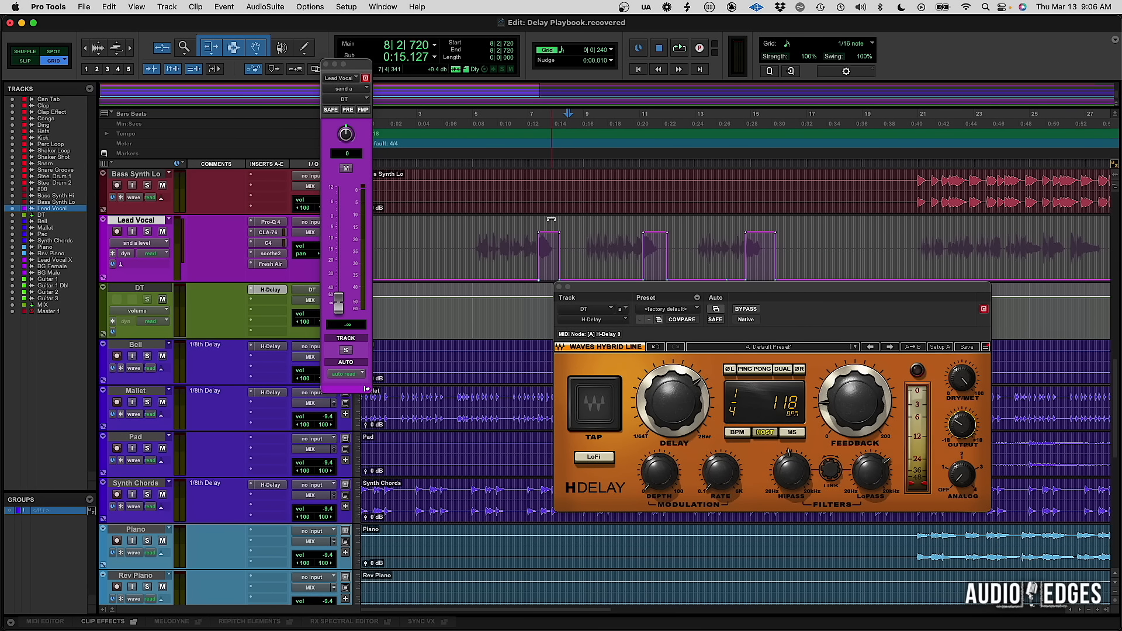
left_click(559, 287)
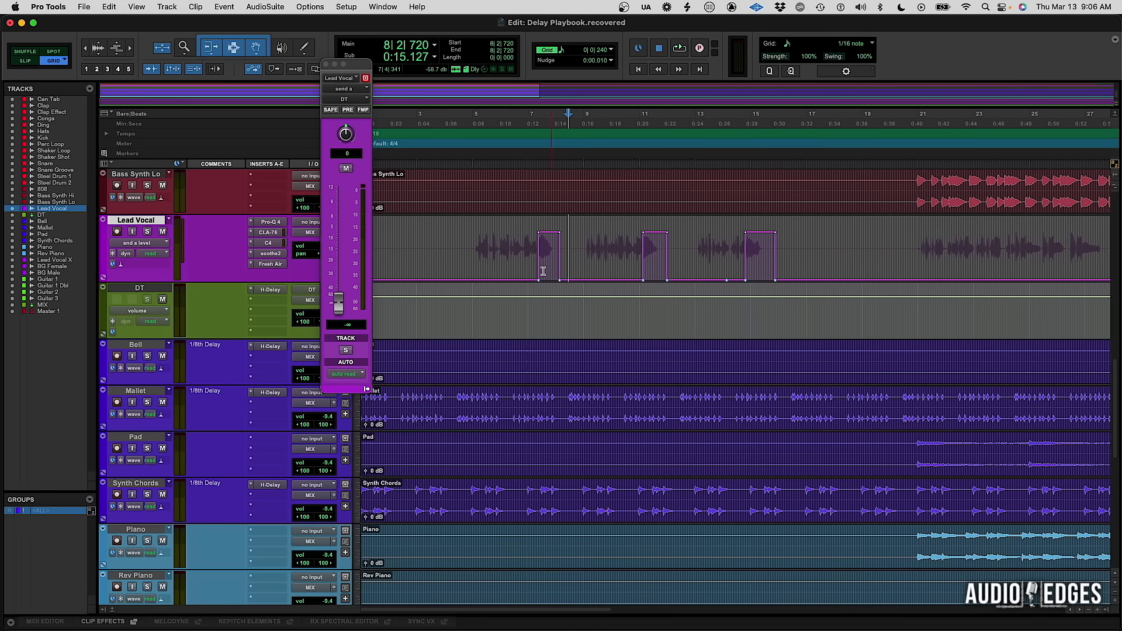
left_click_drag(519, 251, 565, 241)
left_click(573, 251)
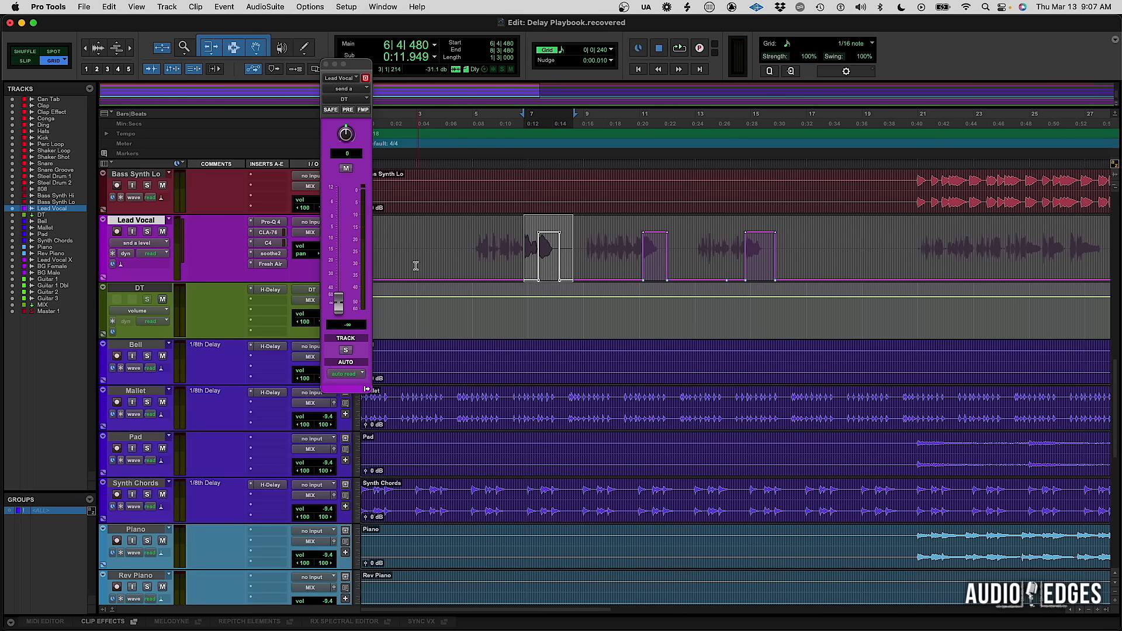
Step: Reopen H-Delay on the DT track and view the plug-in options for the empty insert slot below it
left_click(272, 290)
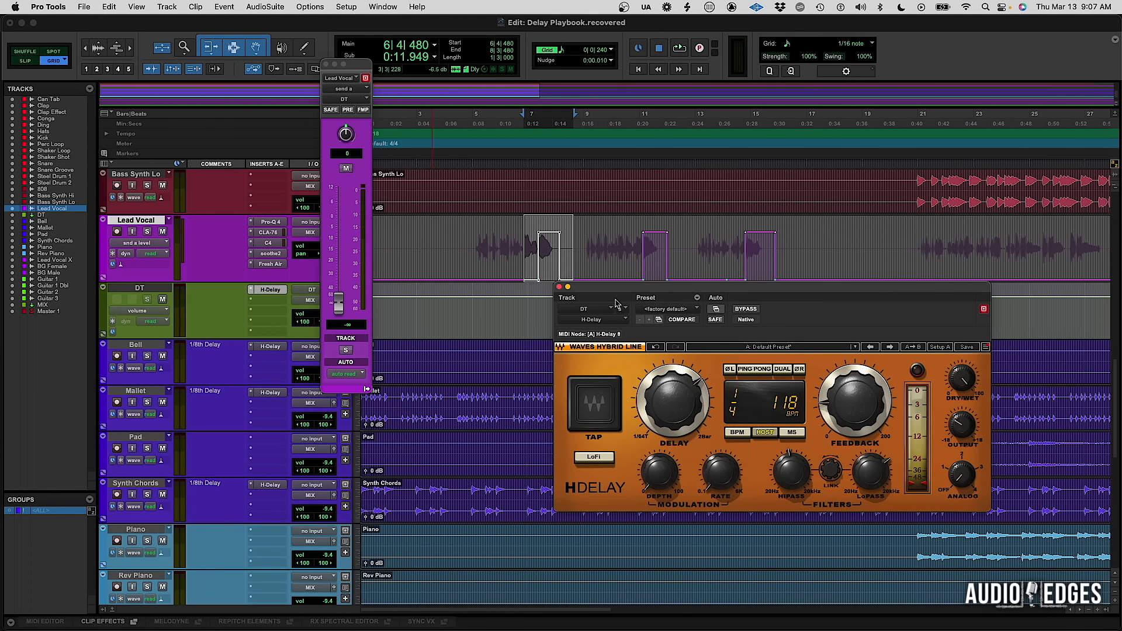
left_click(269, 301)
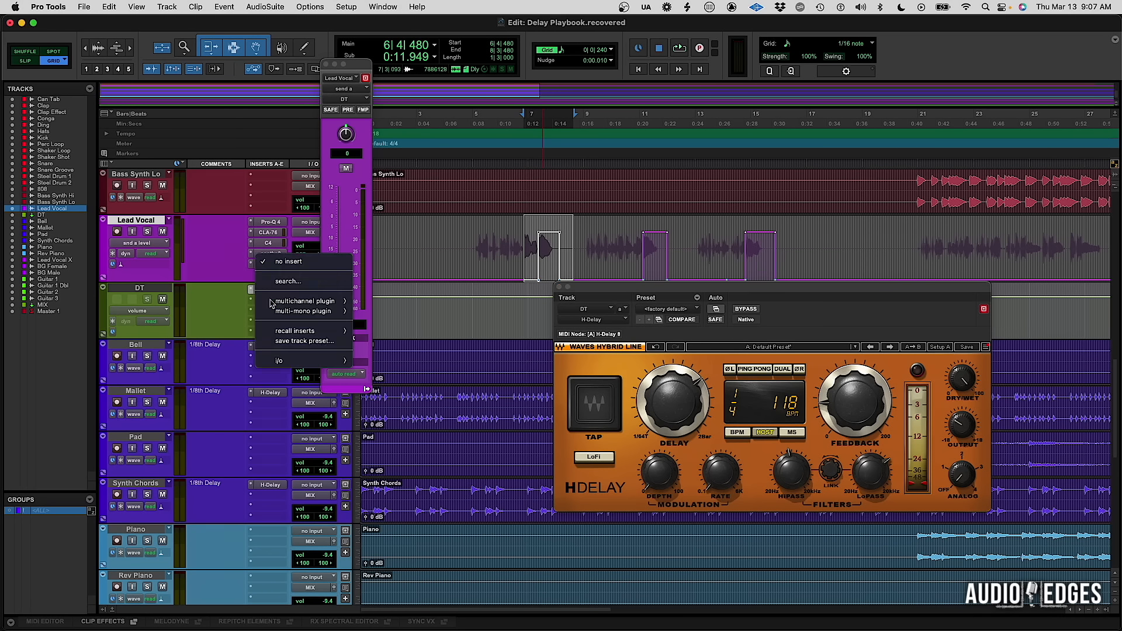
left_click(219, 300)
left_click(217, 300)
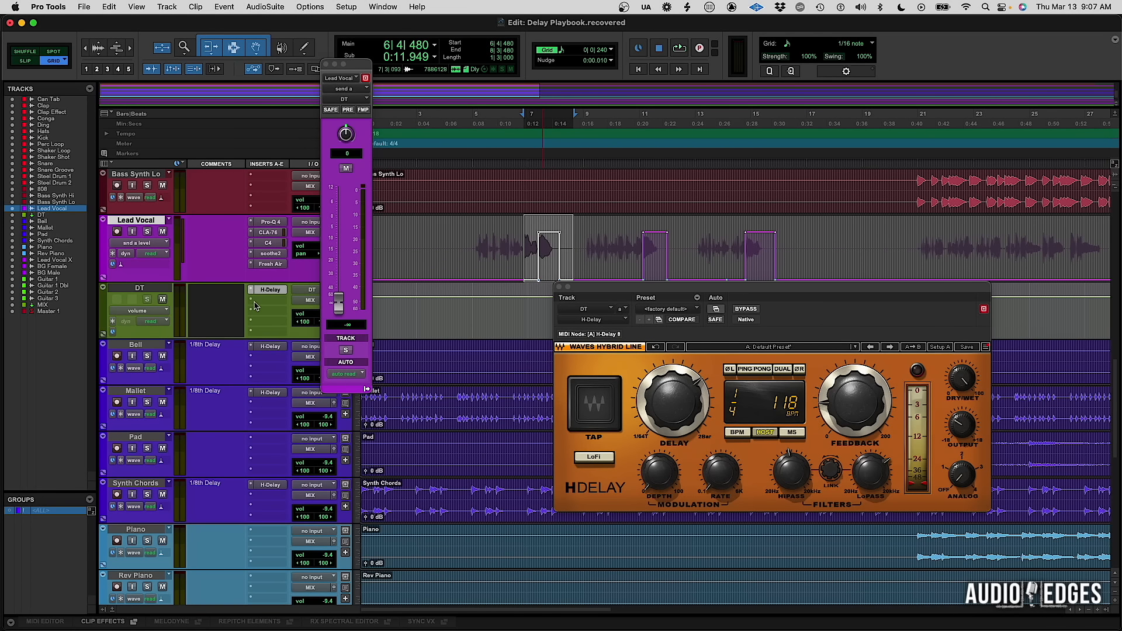
left_click(253, 302)
left_click(238, 314)
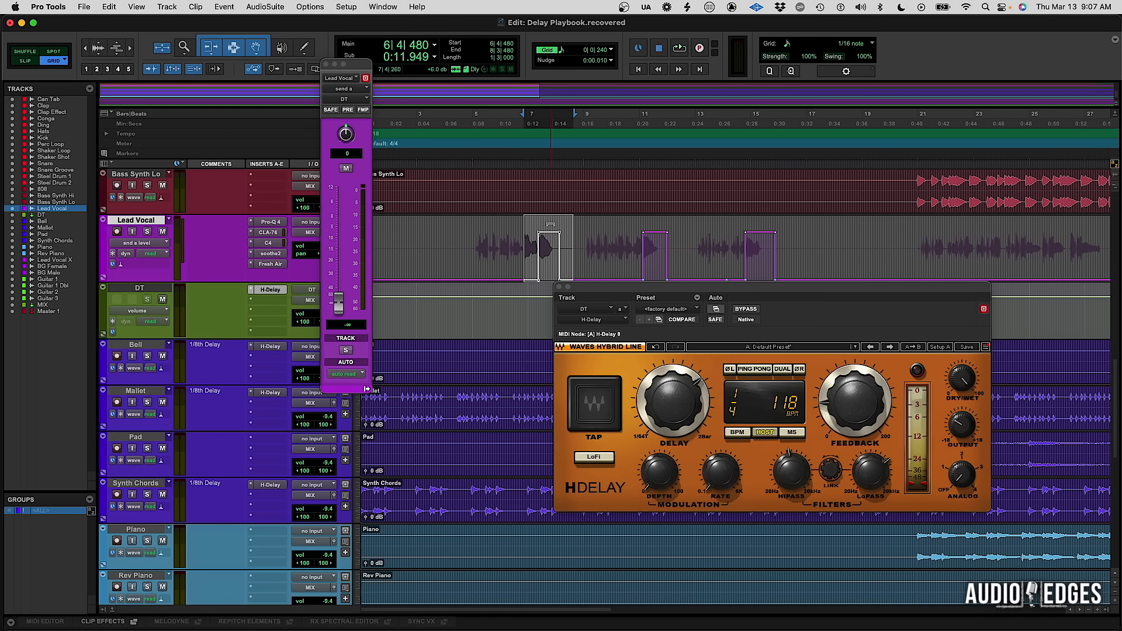
Step: Try adjusting the first throw's send automation level and undo the change
left_click_drag(550, 224, 552, 220)
key("super+z")
left_click(533, 251)
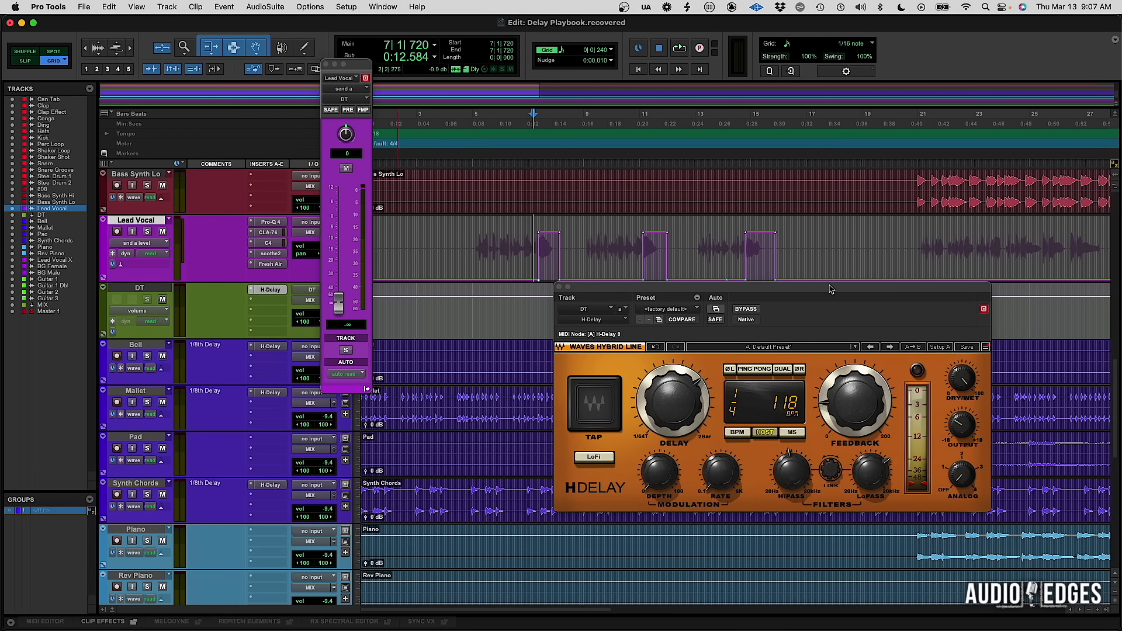
Step: Move H-Delay clear of the DT lane, place the cursor at 6|3|480 on Lead Vocal and close its send fader
left_click_drag(832, 289, 729, 385)
left_click_drag(558, 291, 556, 291)
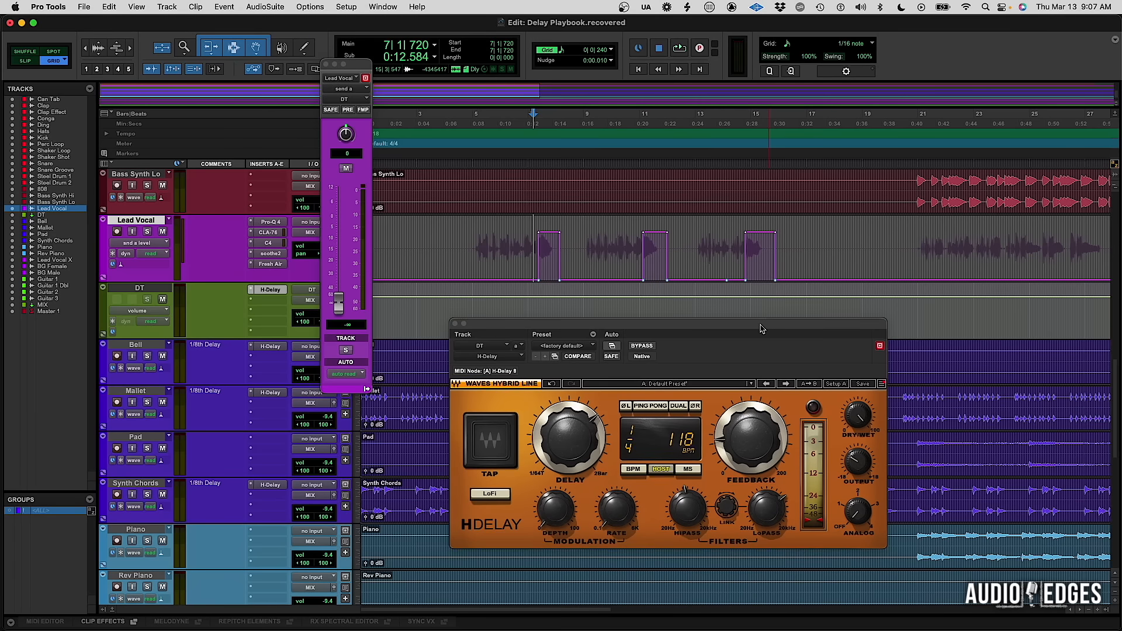
left_click_drag(765, 383, 761, 328)
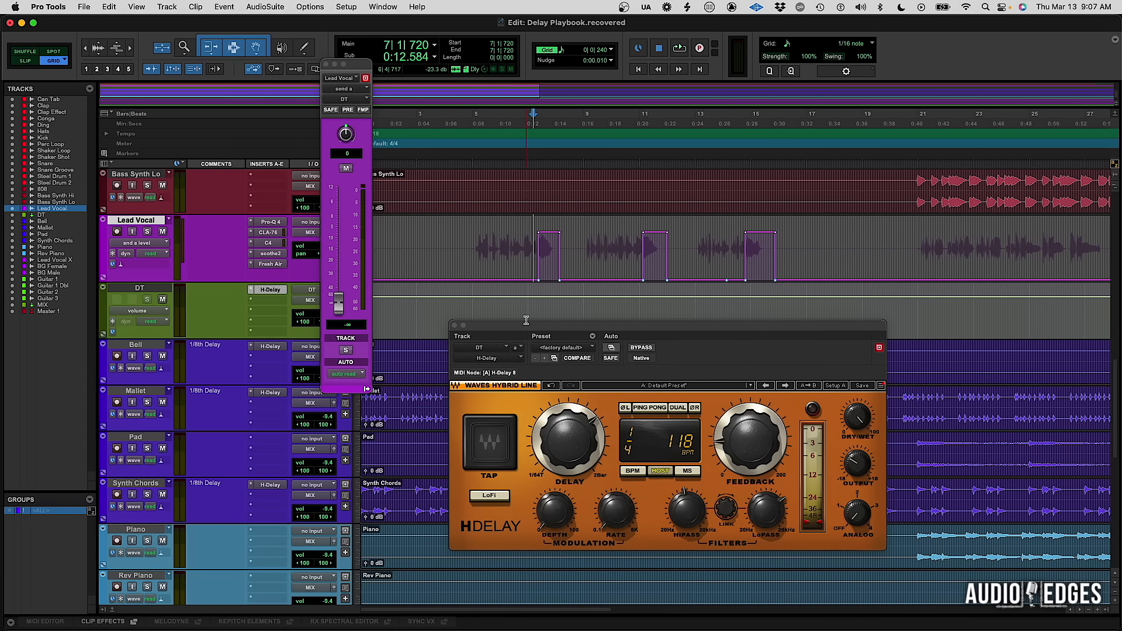
left_click_drag(524, 312, 590, 305)
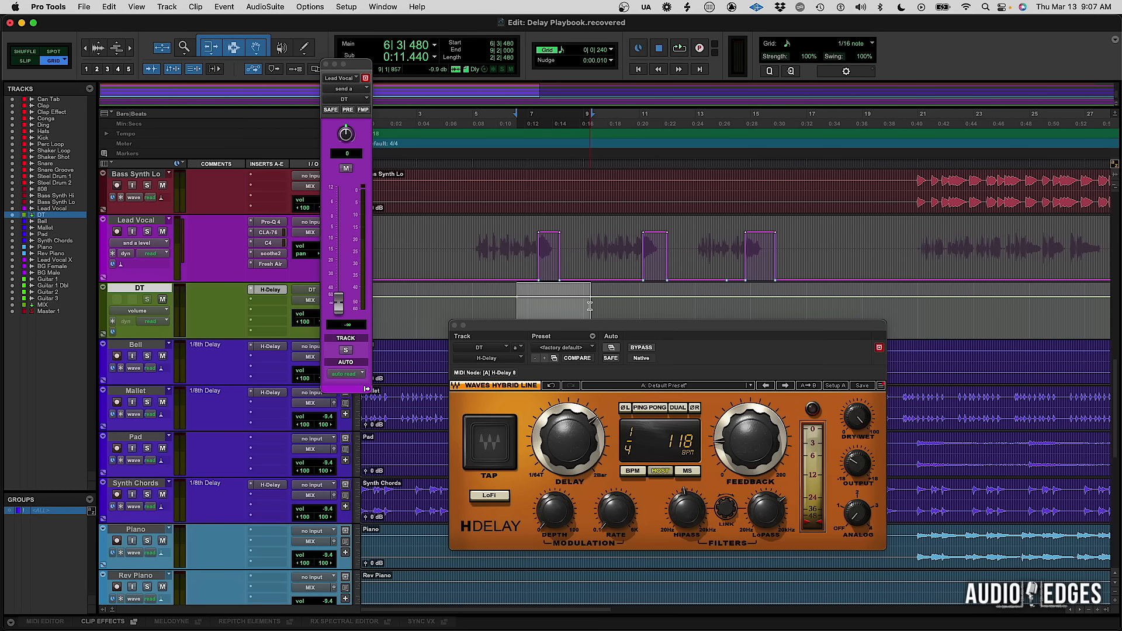
left_click(518, 251)
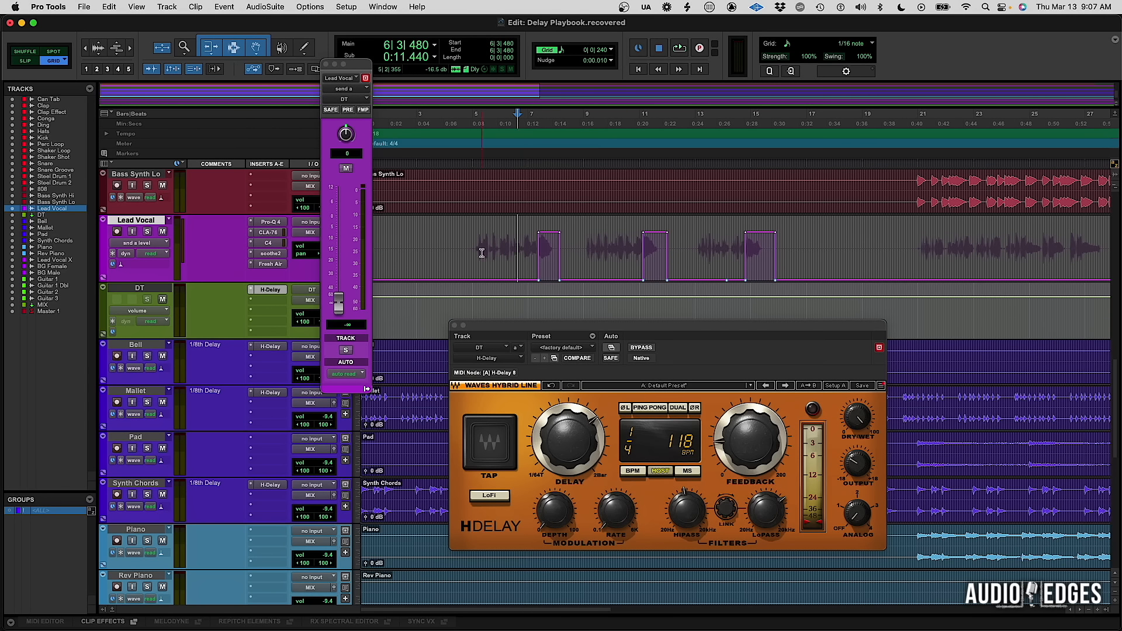
left_click(326, 64)
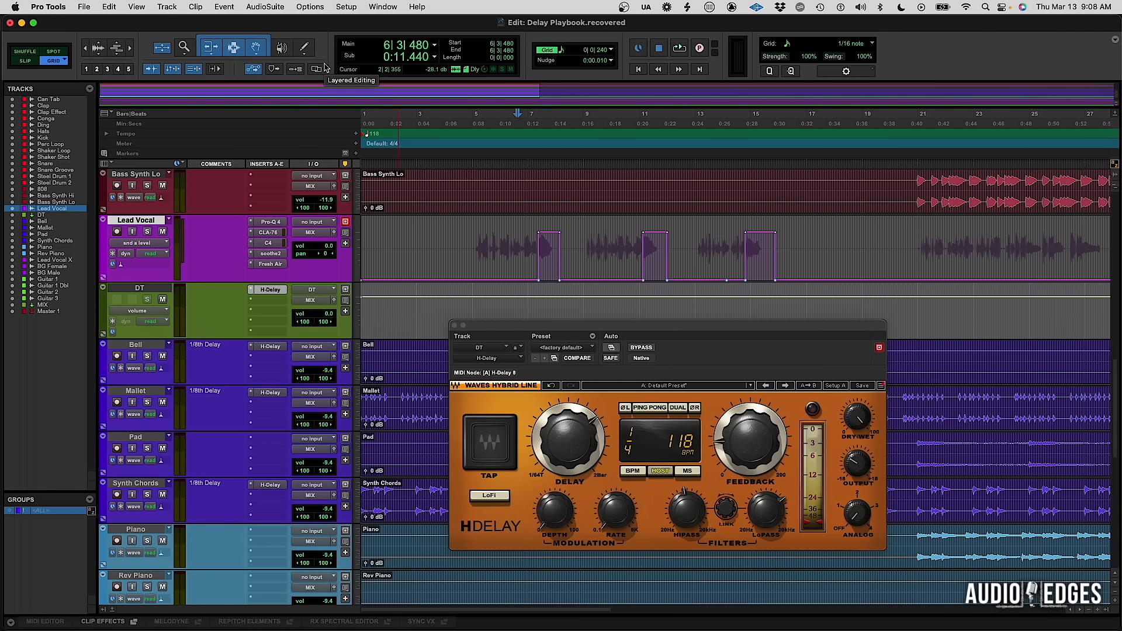
Step: Fine-tune the H-Delay output while playing the mix with the Mix window shown, and close the plug-in
key("super+equal")
key("space")
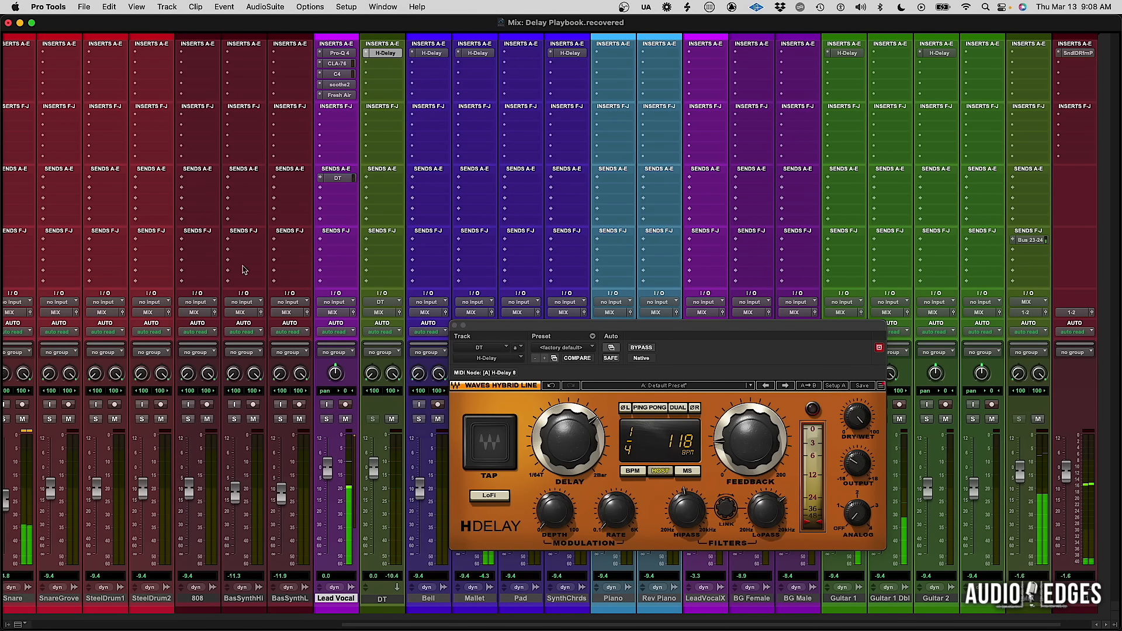
left_click(858, 466)
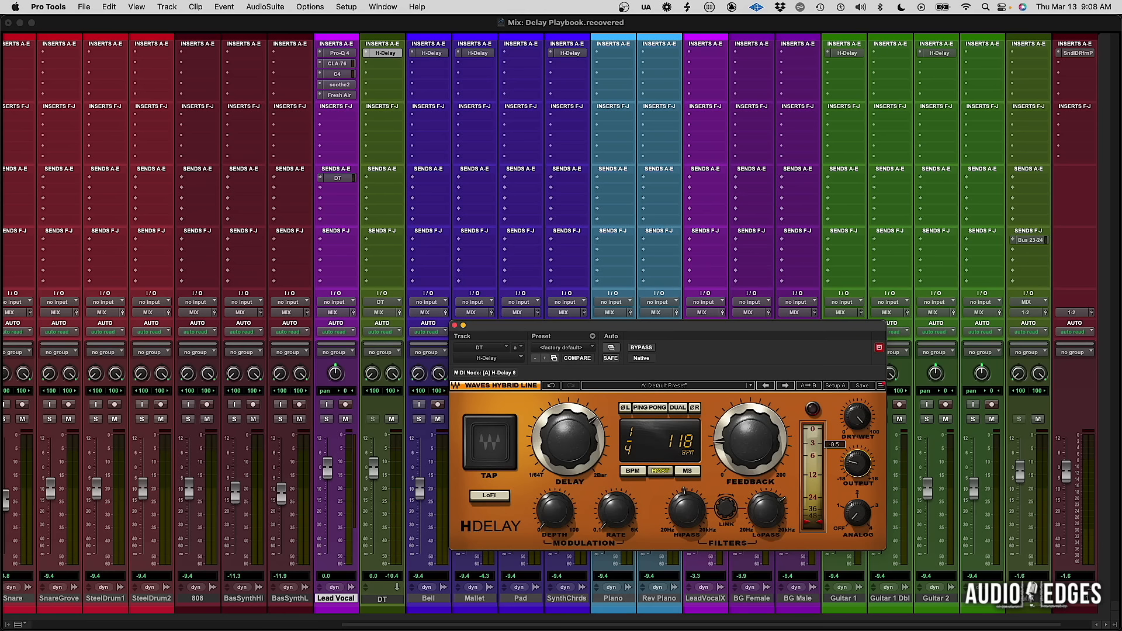
key("space")
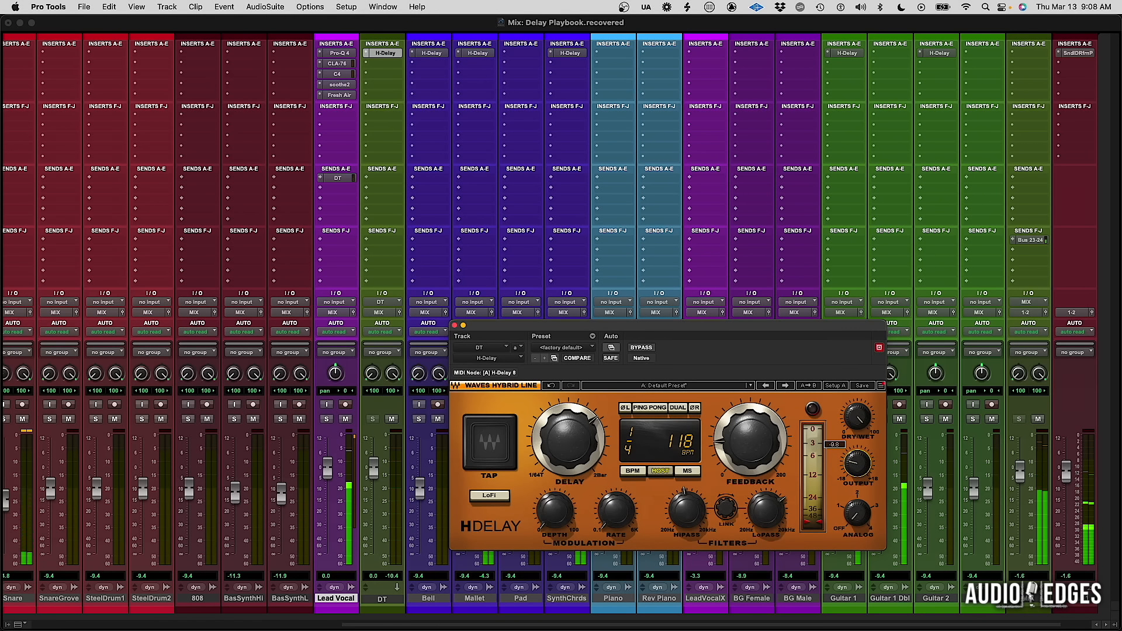
left_click_drag(859, 464, 859, 468)
key("space")
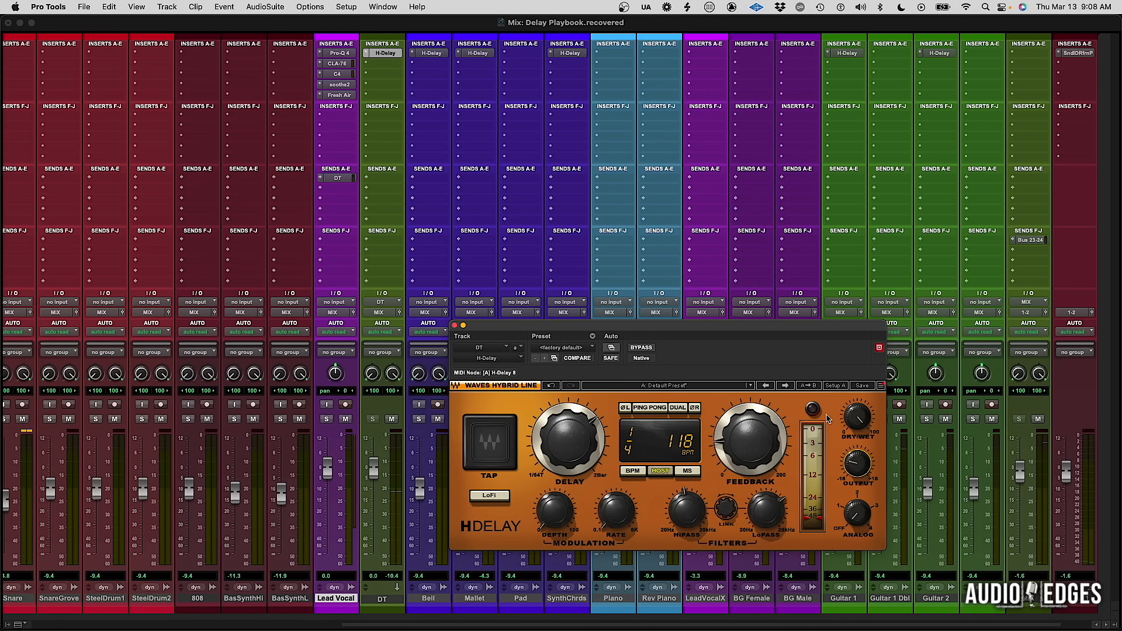
left_click(455, 325)
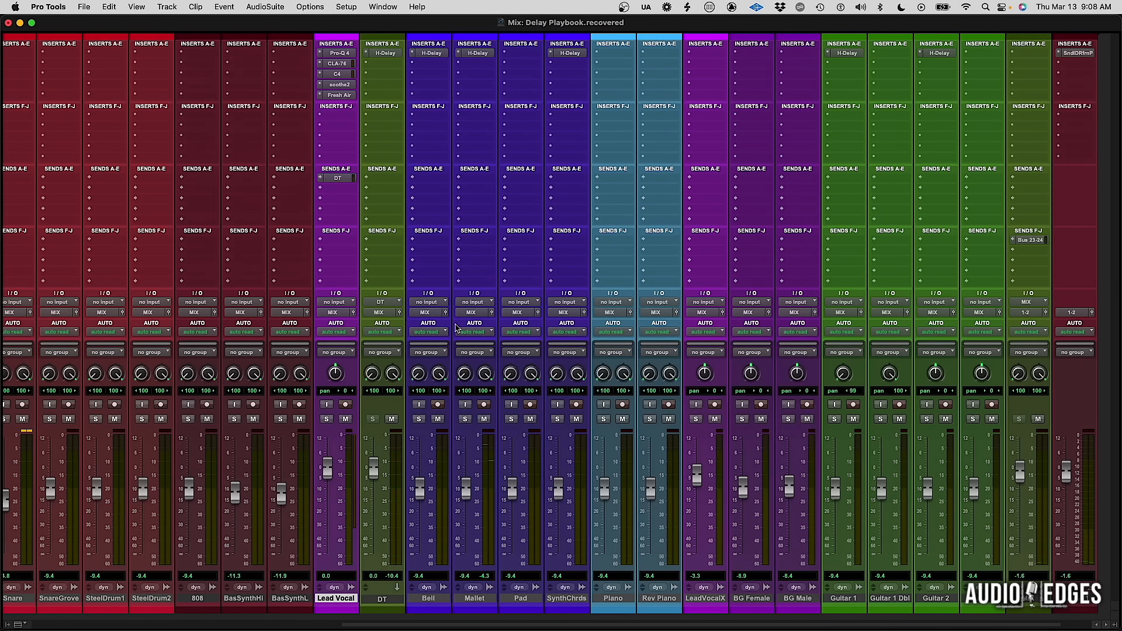
Step: Play the Lead Vocal section from bar 21 in the Edit window to locate a word for another throw
key("super+equal")
scroll(505, 294, "up", 5)
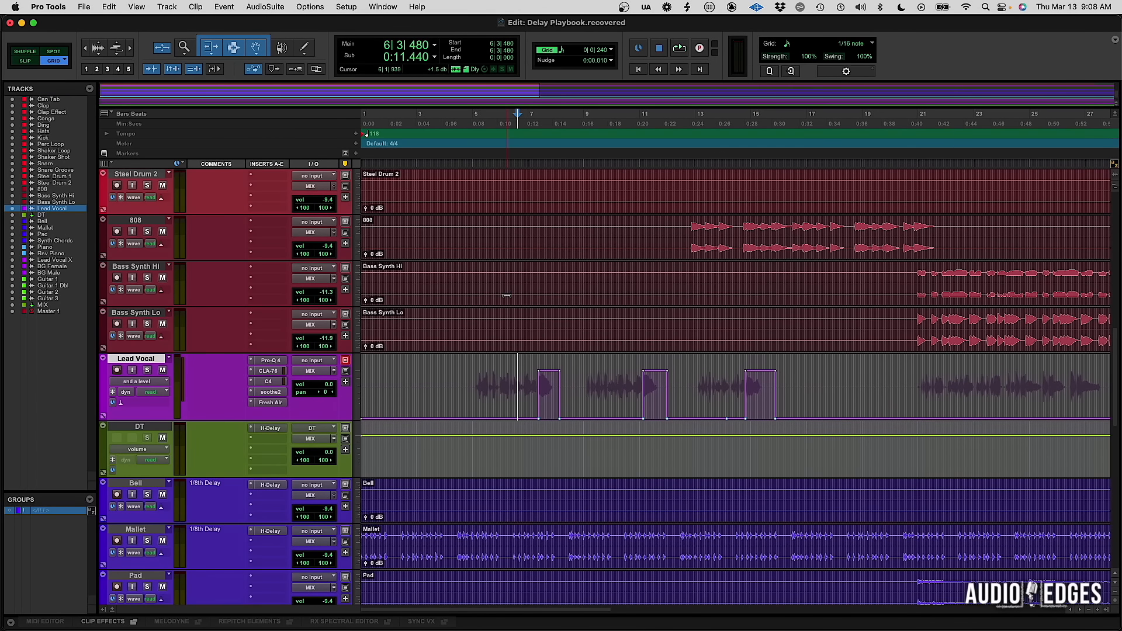
key("super+bracketleft")
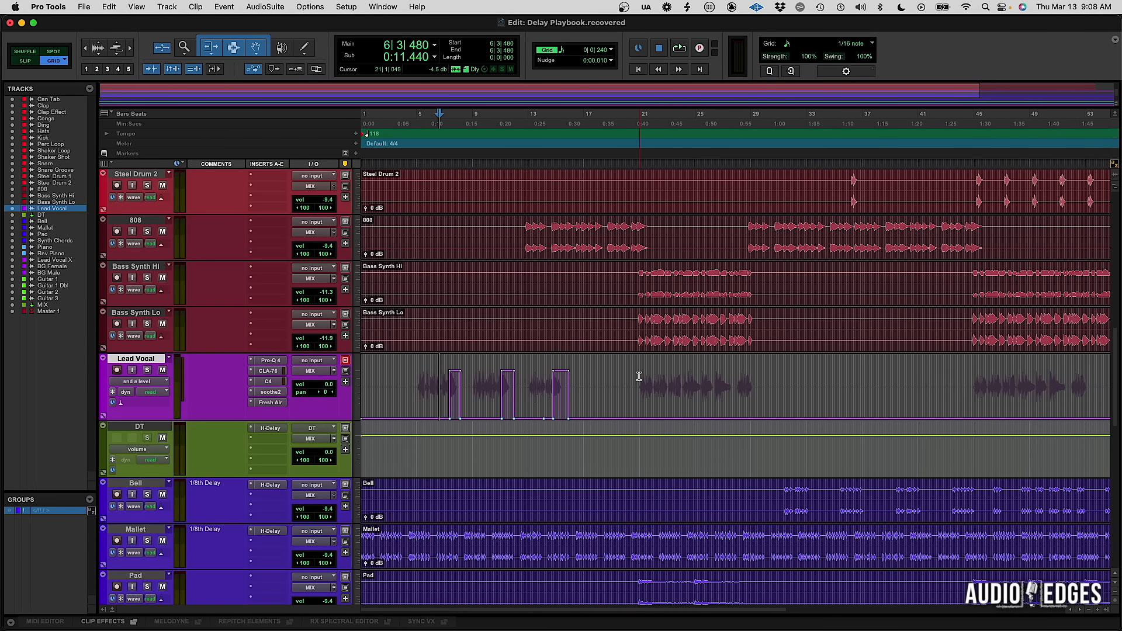
left_click(639, 377)
key("space")
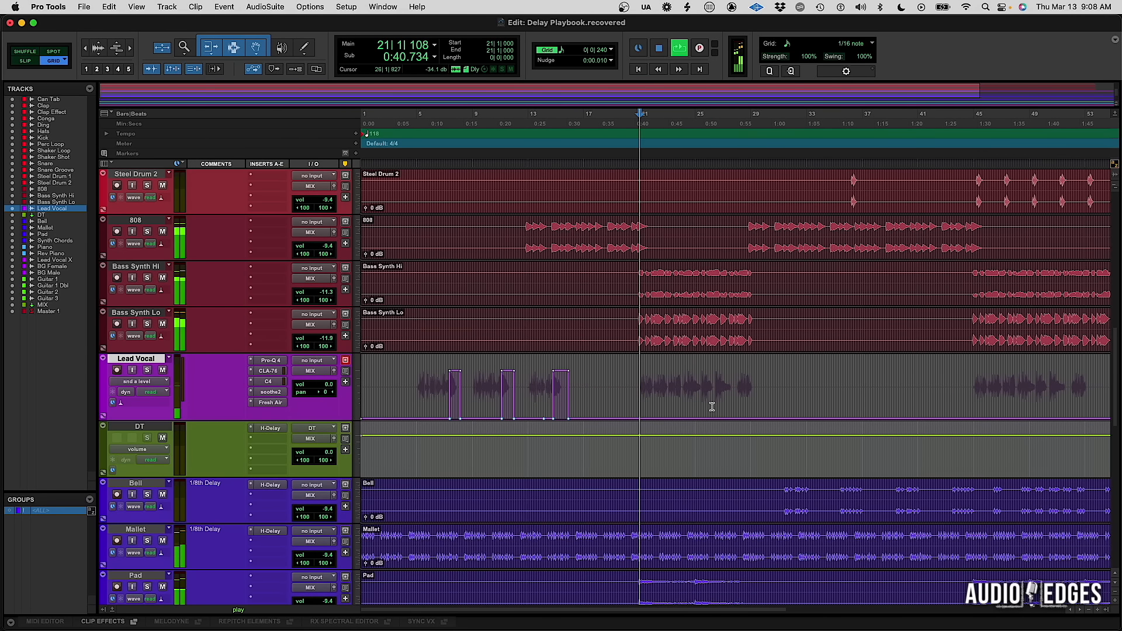
key("super+bracketright")
key("super+bracketright")
key("super+bracketright")
key("super+bracketright")
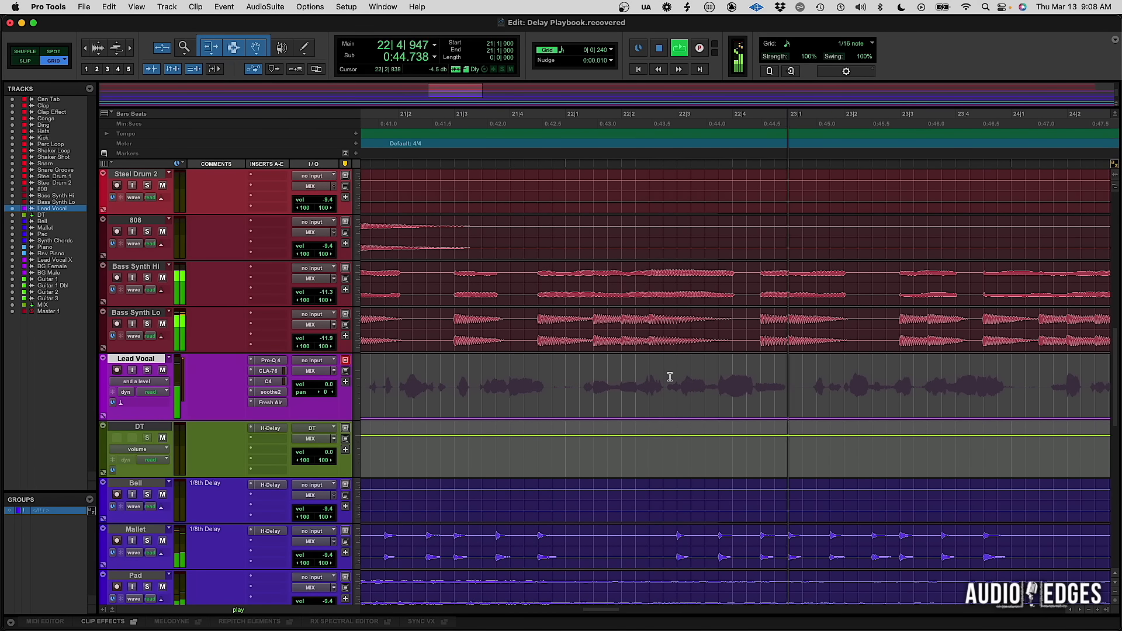
key("space")
Step: Solo the Lead Vocal and audition the word between 22|2|720 and 23|1|240 in Slip mode
left_click_drag(667, 377, 797, 384)
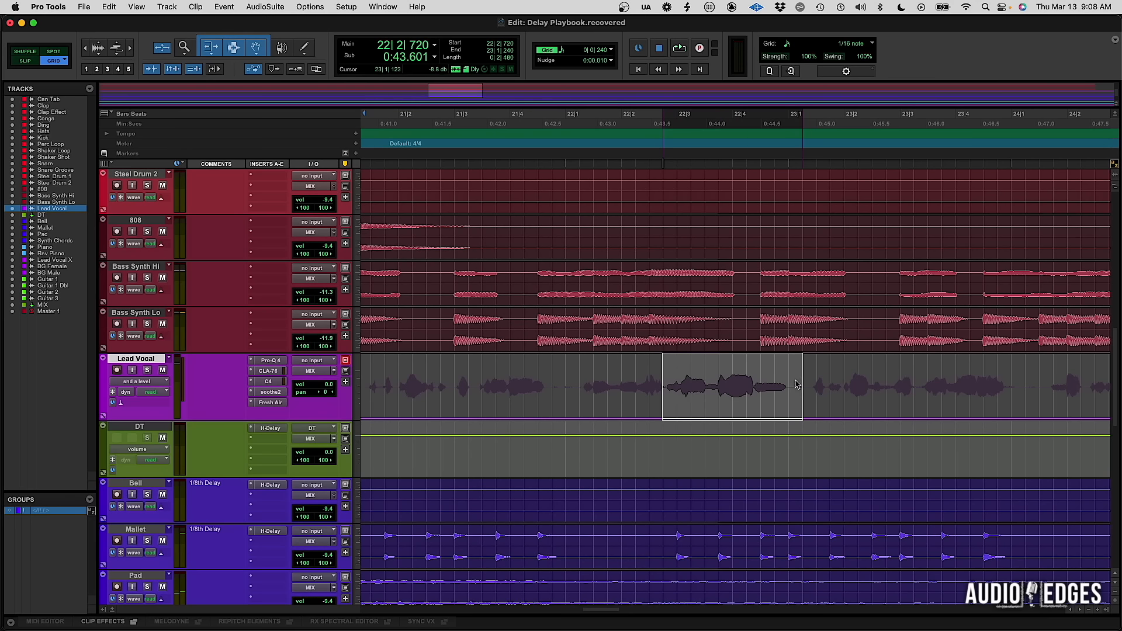
key("shift+s")
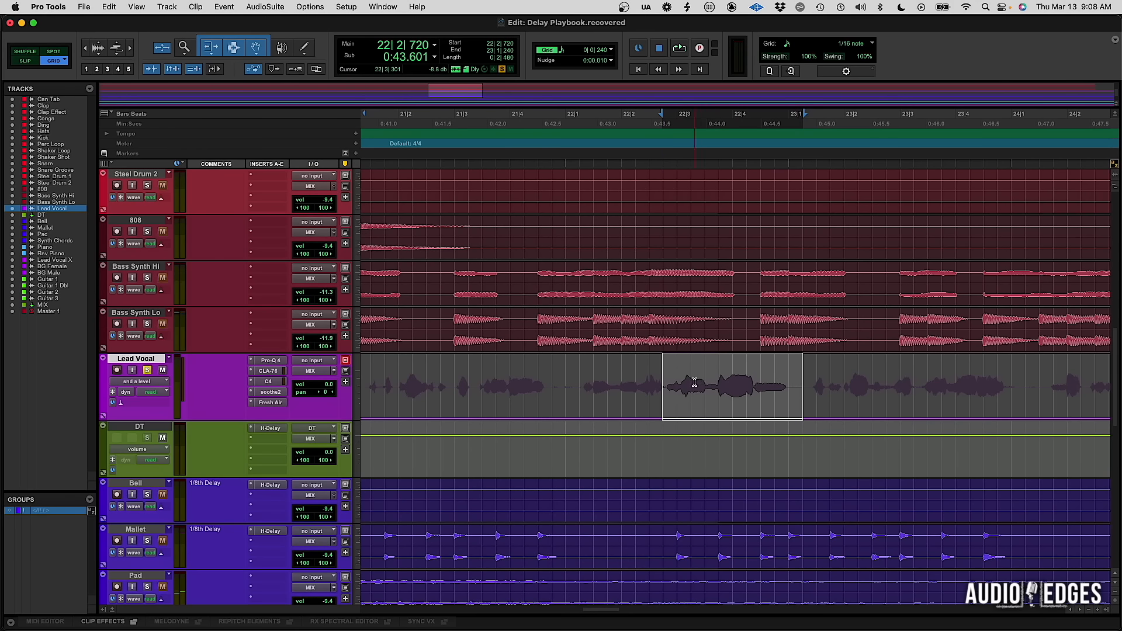
key("F2")
key("space")
Step: Raise the DT send automation over the Lead Vocal word from 22|2|777 to 23|1|042 and play the new throw
left_click_drag(667, 384, 762, 201)
key("space")
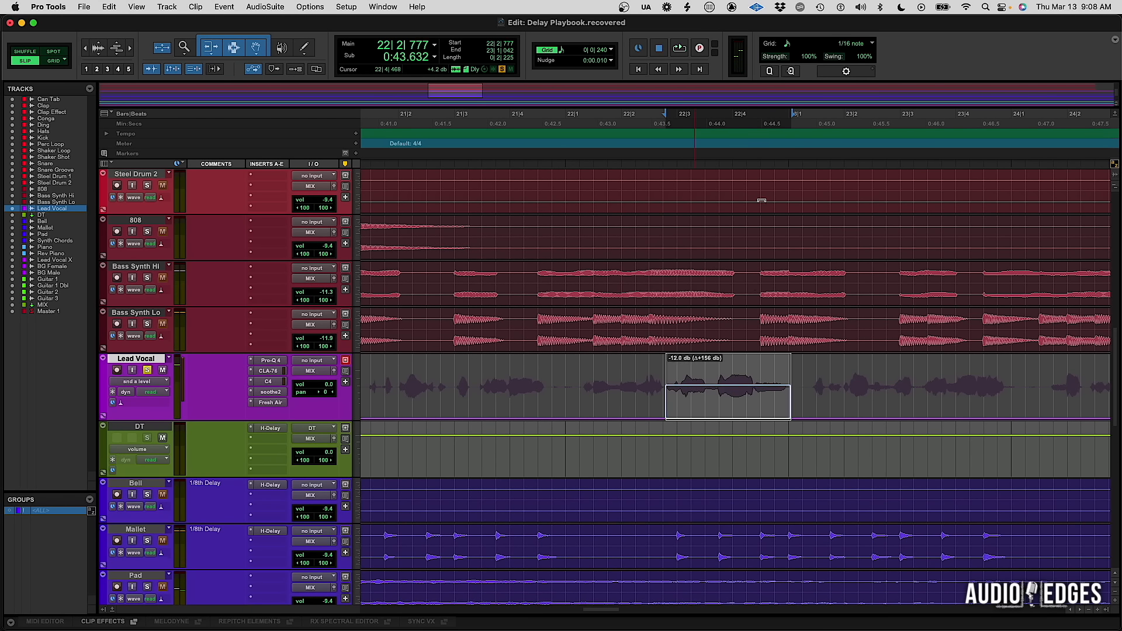
left_click_drag(707, 363, 700, 394)
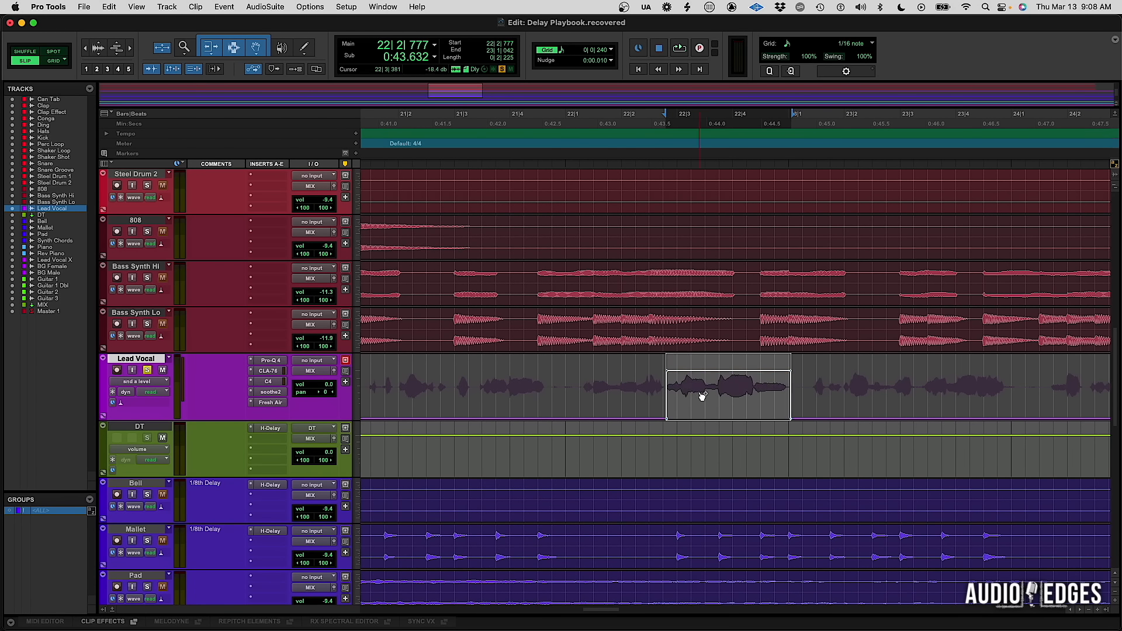
left_click(621, 401)
key("space")
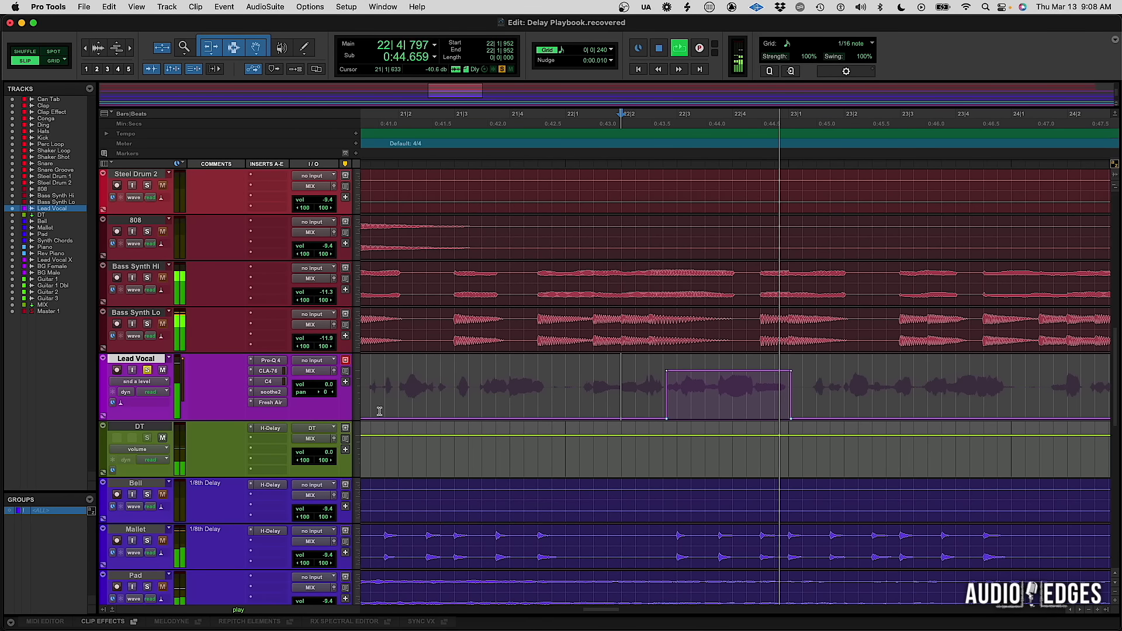
Step: Unsolo the Lead Vocal and play the full mix from 21|4|432 through the new throw
key("space")
left_click(147, 371)
key("r")
key("r")
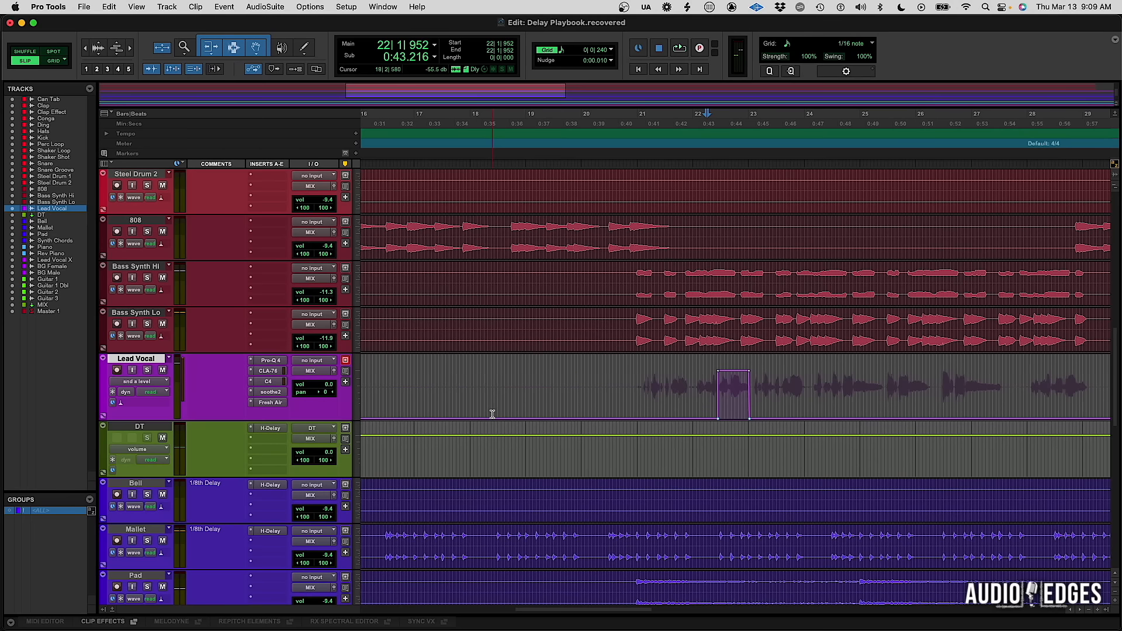
left_click(685, 384)
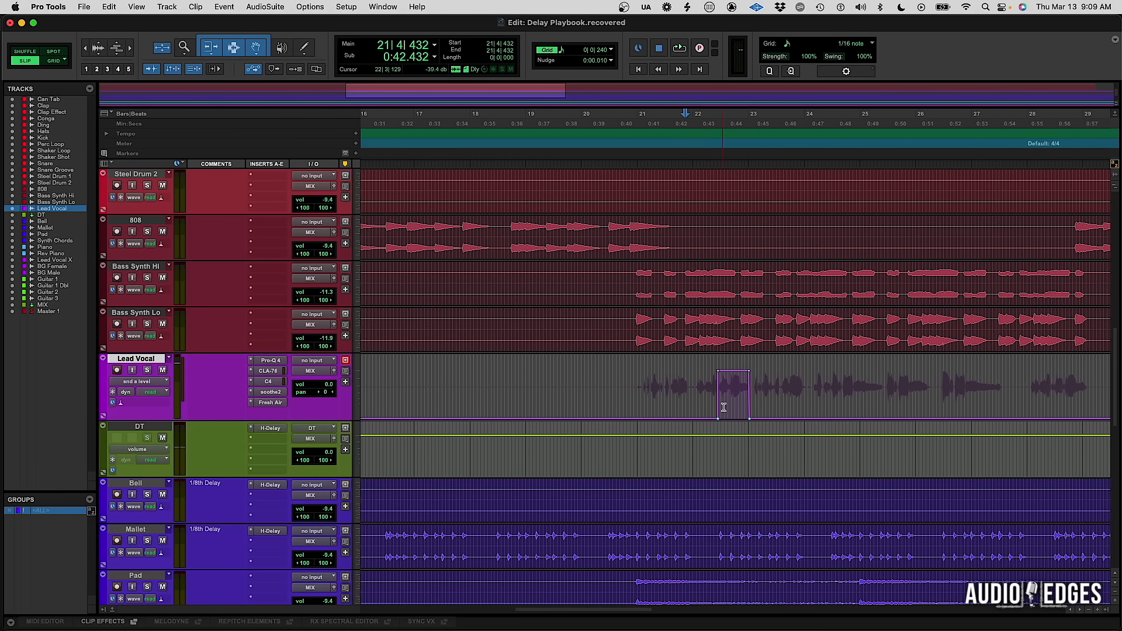
key("space")
Step: Raise the DT track's volume automation to +2.5 dB from about bar 20|4 to 25|2 and play the throw
left_click_drag(632, 442, 858, 440)
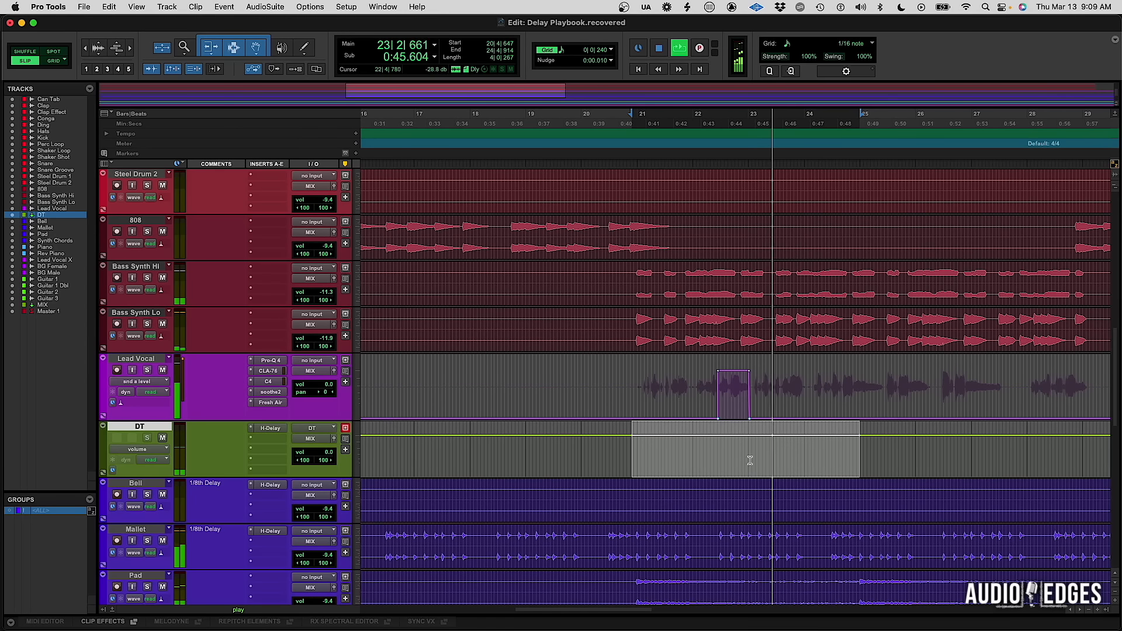
left_click(713, 395)
key("space")
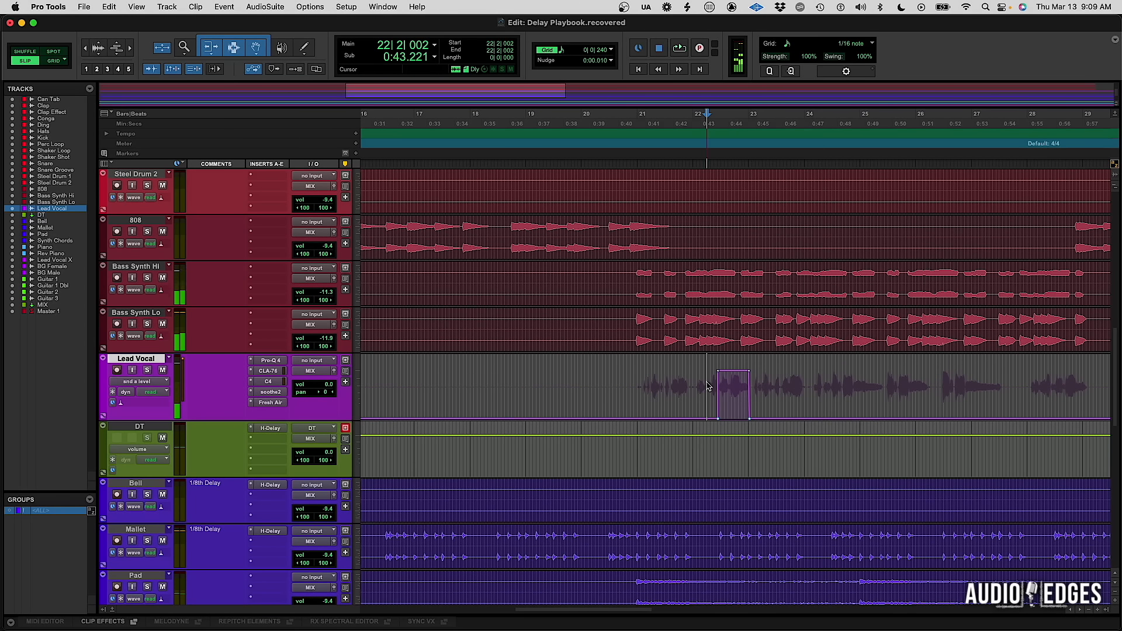
left_click_drag(624, 452, 885, 451)
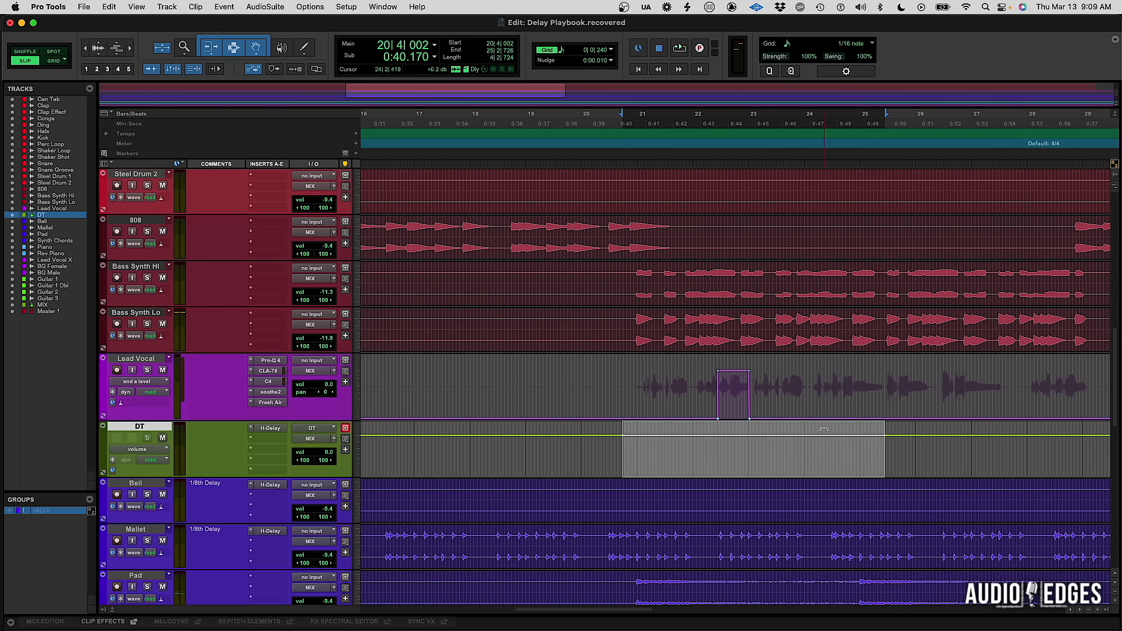
left_click_drag(824, 429, 812, 407)
left_click(709, 444)
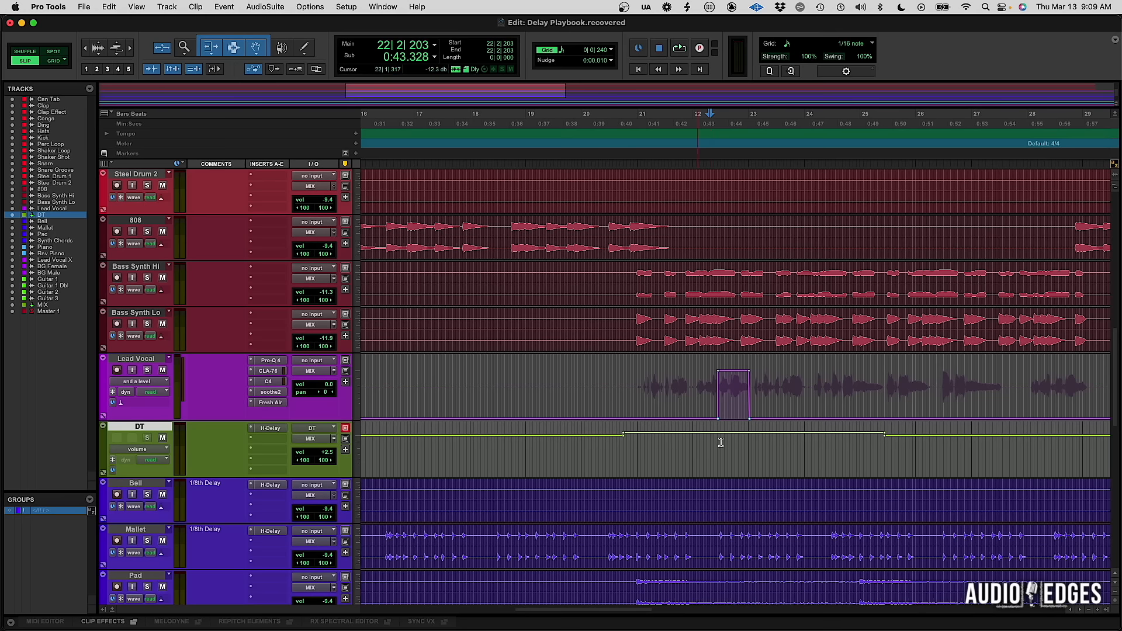
left_click(703, 443)
key("space")
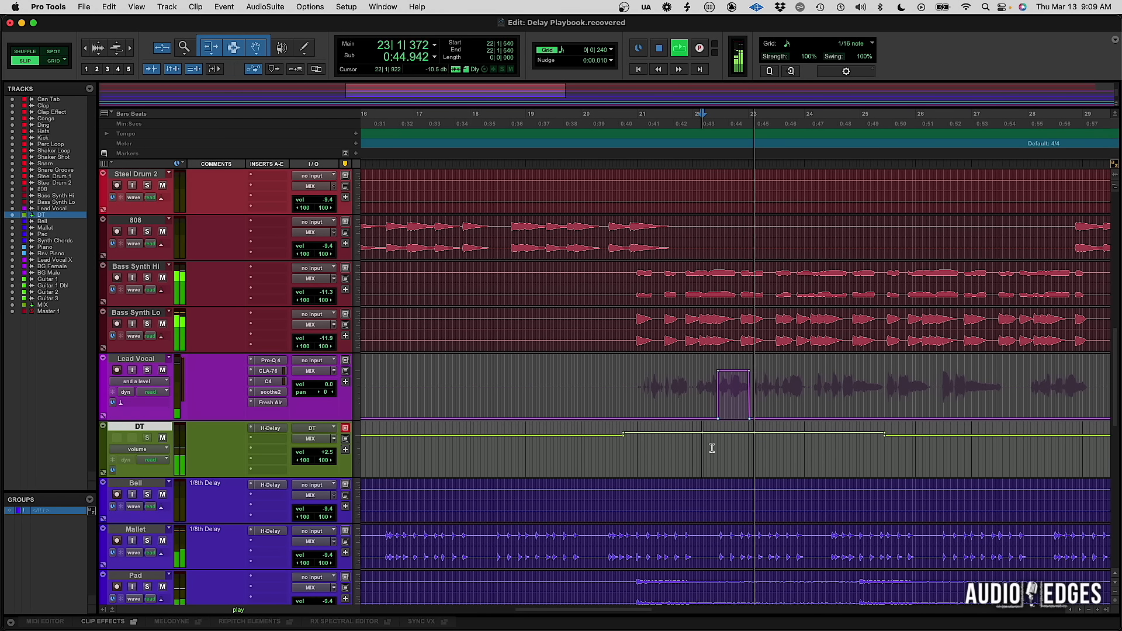
key("space")
Step: Open the DT track's H-Delay, move its window clear of the vocal, and play the throw from 22|1|277
left_click(270, 428)
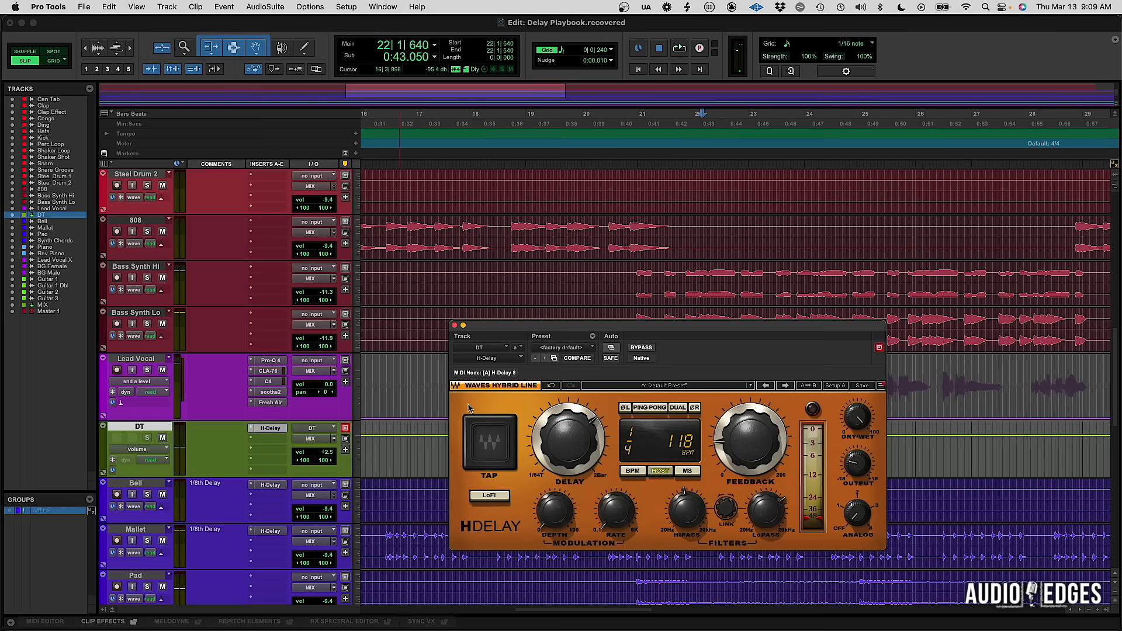
left_click_drag(608, 331, 485, 72)
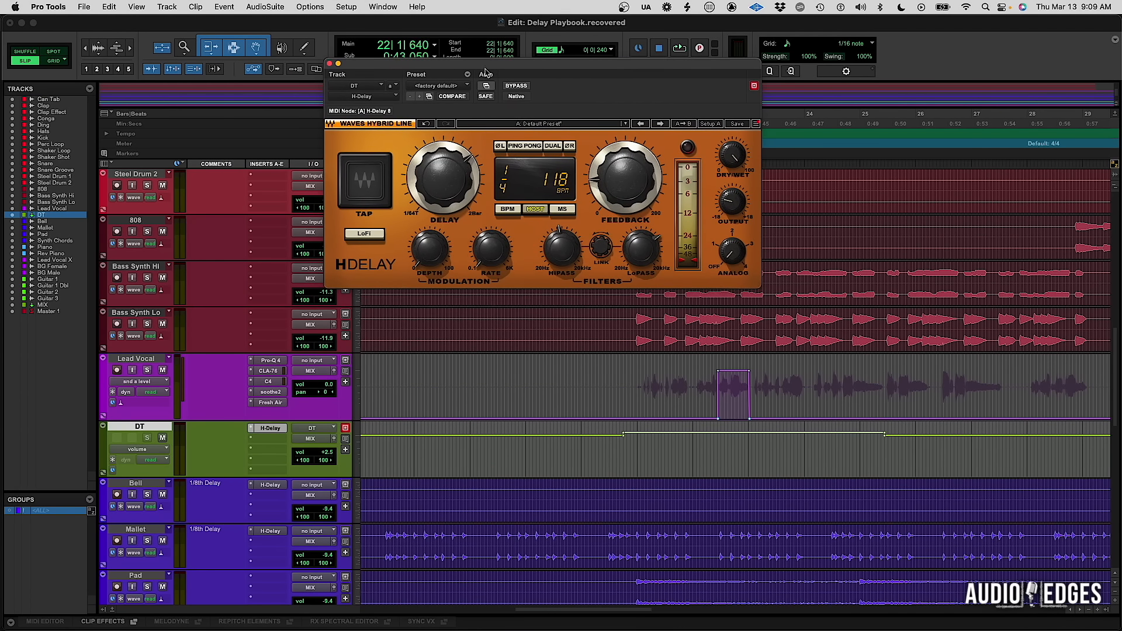
left_click(681, 389)
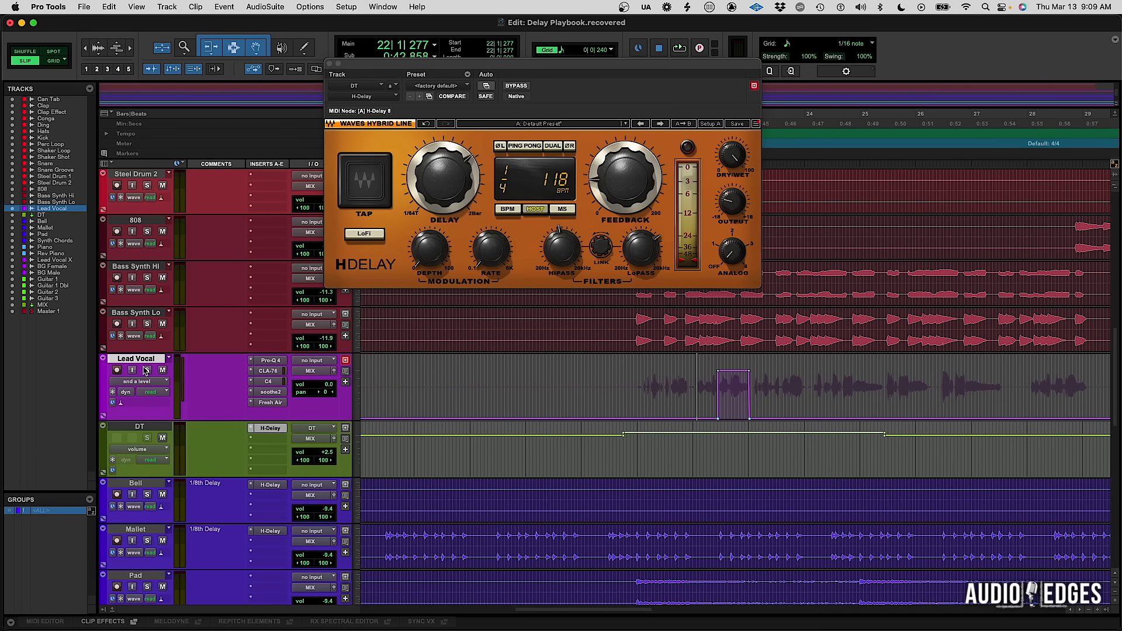
key("space")
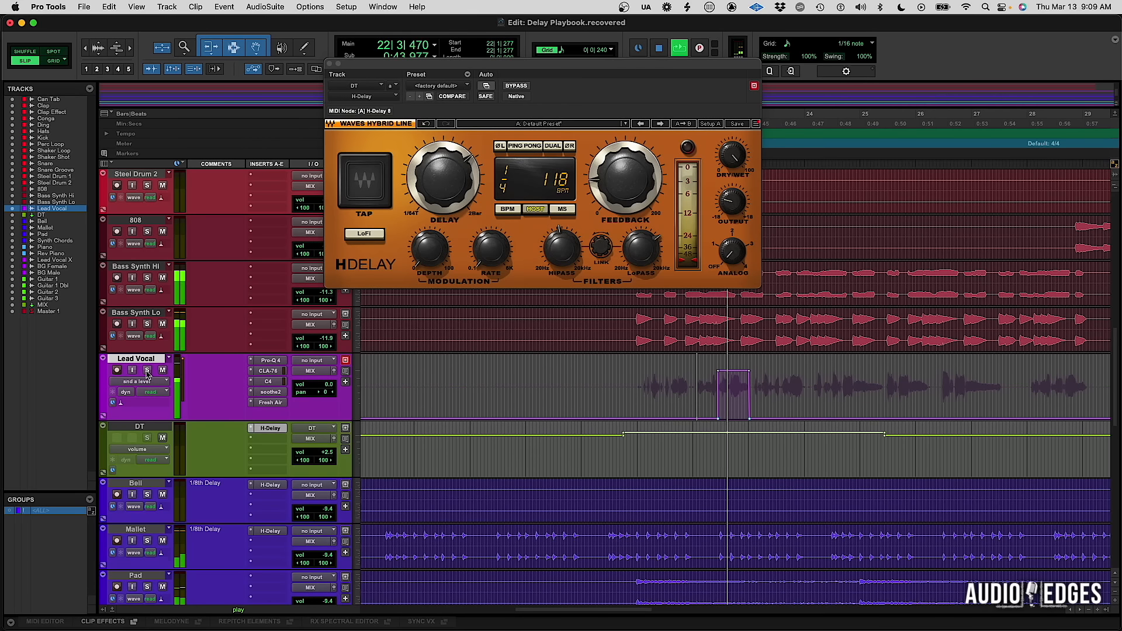
key("space")
Step: Try H-Delay times of 1/2 triplet and dotted 1/4, playing the vocal throw with each
left_click_drag(444, 179, 444, 171)
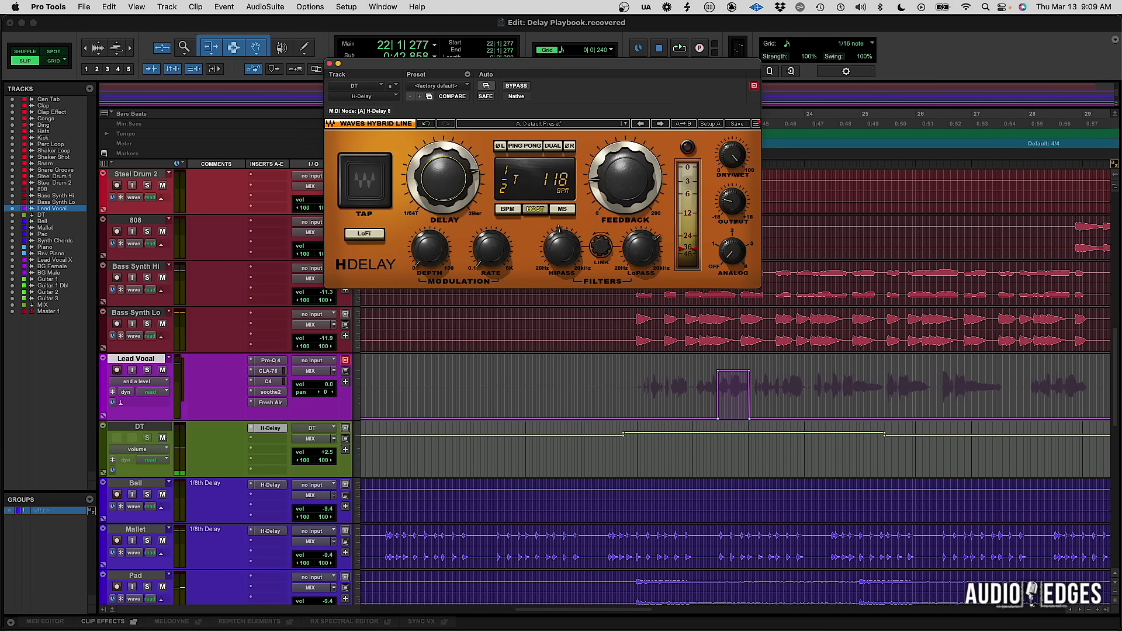
key("space")
scroll(444, 181, "up", 1)
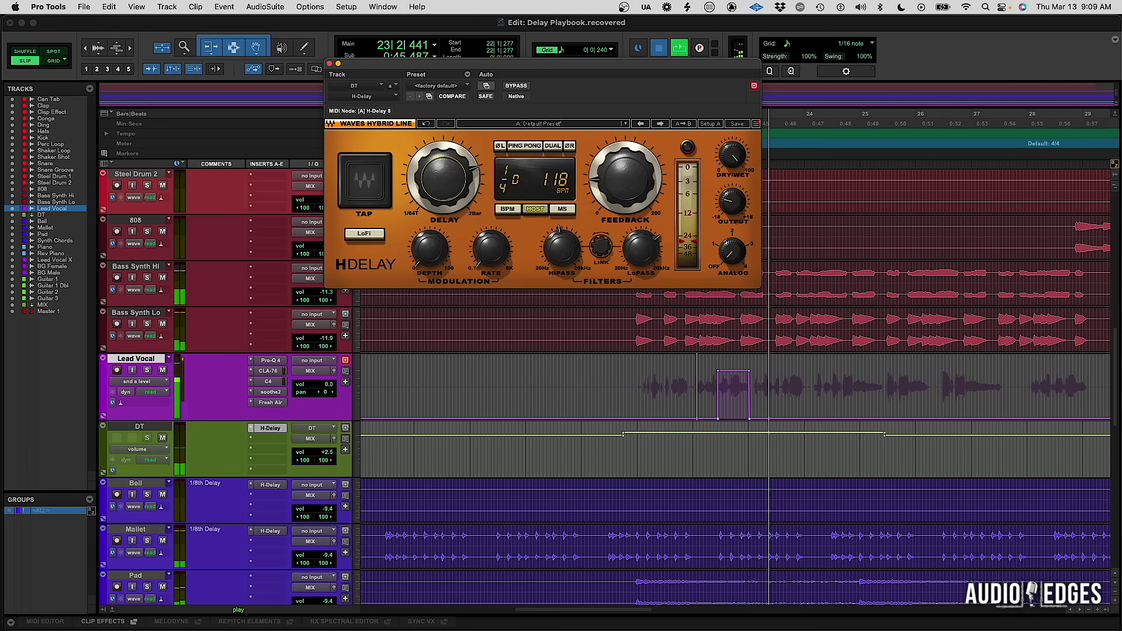
key("space")
left_click_drag(441, 179, 446, 193)
left_click(712, 386)
key("space")
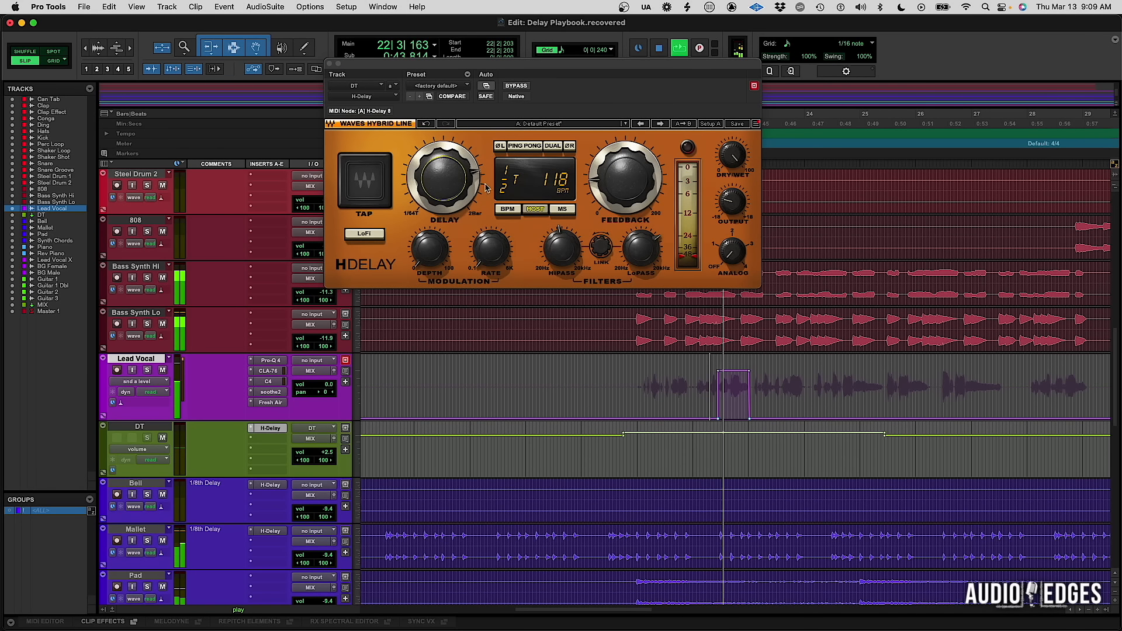
key("space")
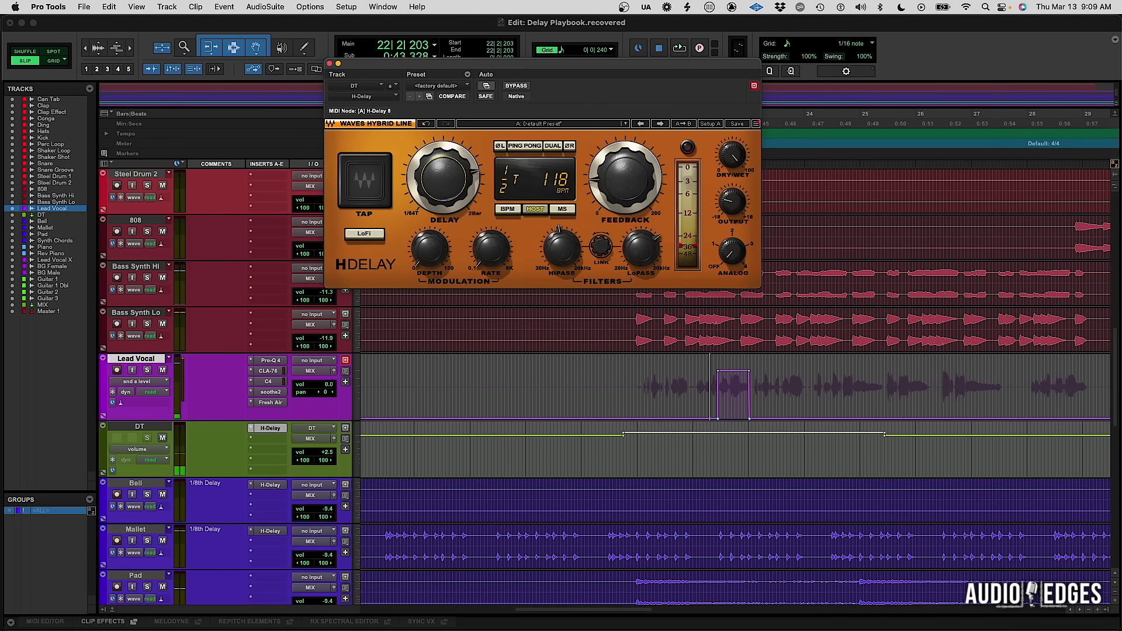
Step: Try a 1/2 delay time with adjusted feedback in H-Delay and play the throw
left_click_drag(443, 183, 443, 169)
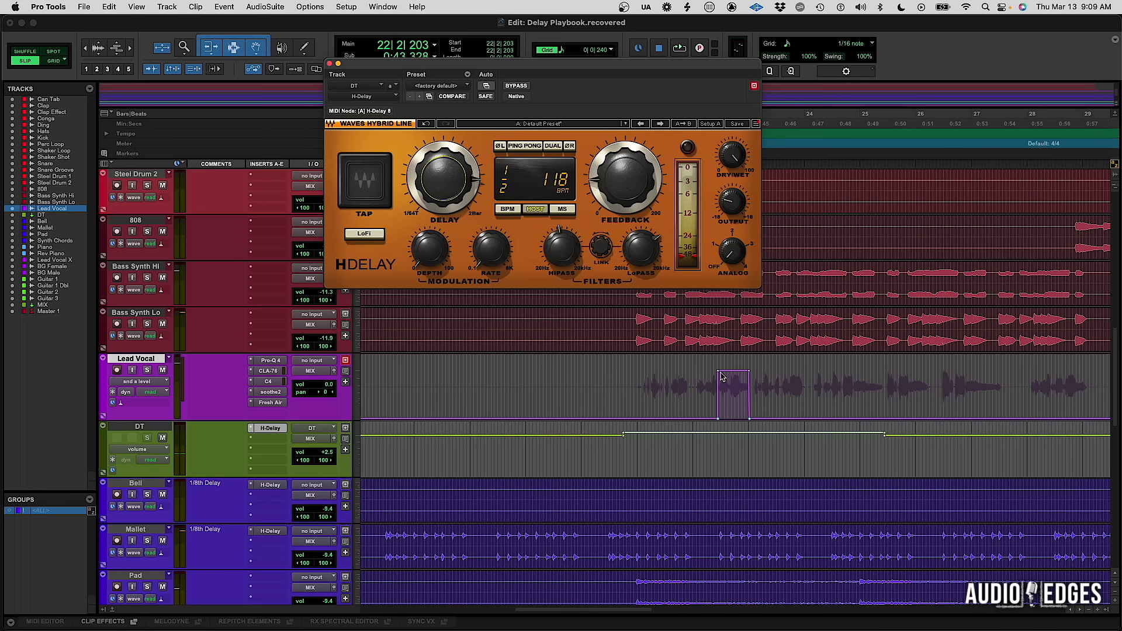
left_click_drag(627, 193, 627, 210)
key("space")
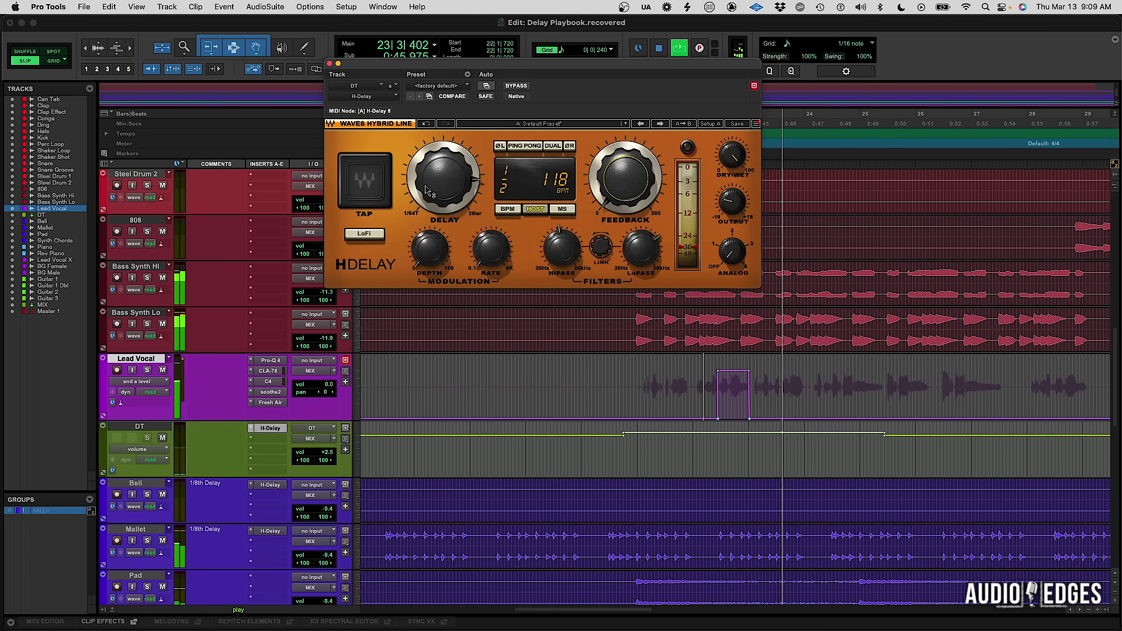
key("space")
Step: Compare 1/4, 1/4 triplet and dotted 1/4 delay times on the throw, and return H-Delay to 1/4
left_click_drag(445, 182, 445, 193)
key("space")
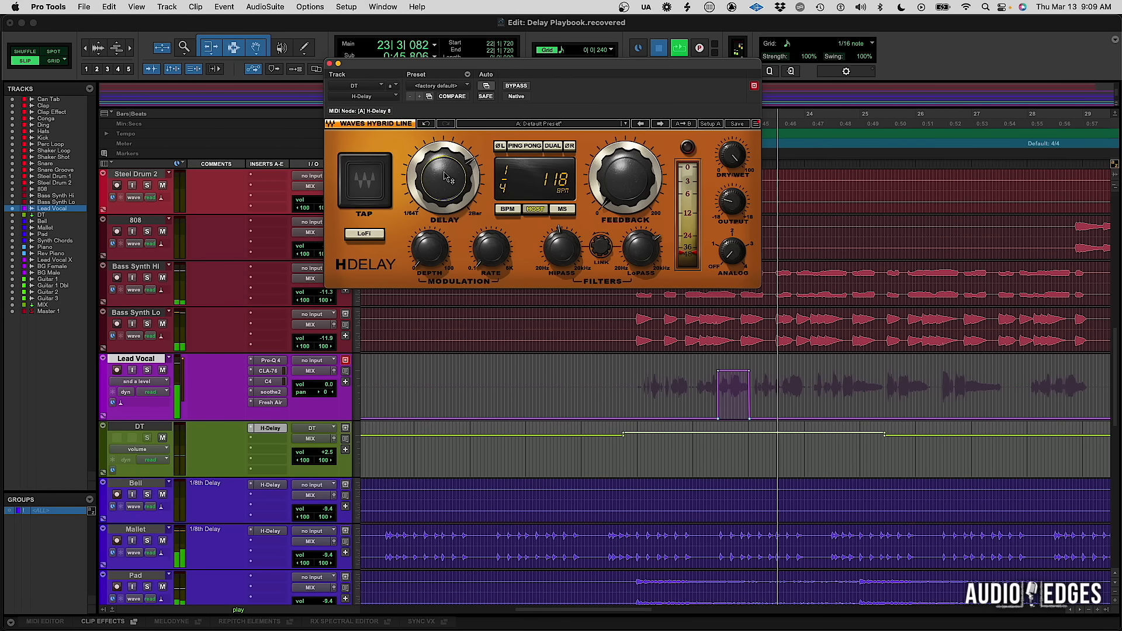
key("space")
left_click_drag(450, 180, 450, 187)
key("space")
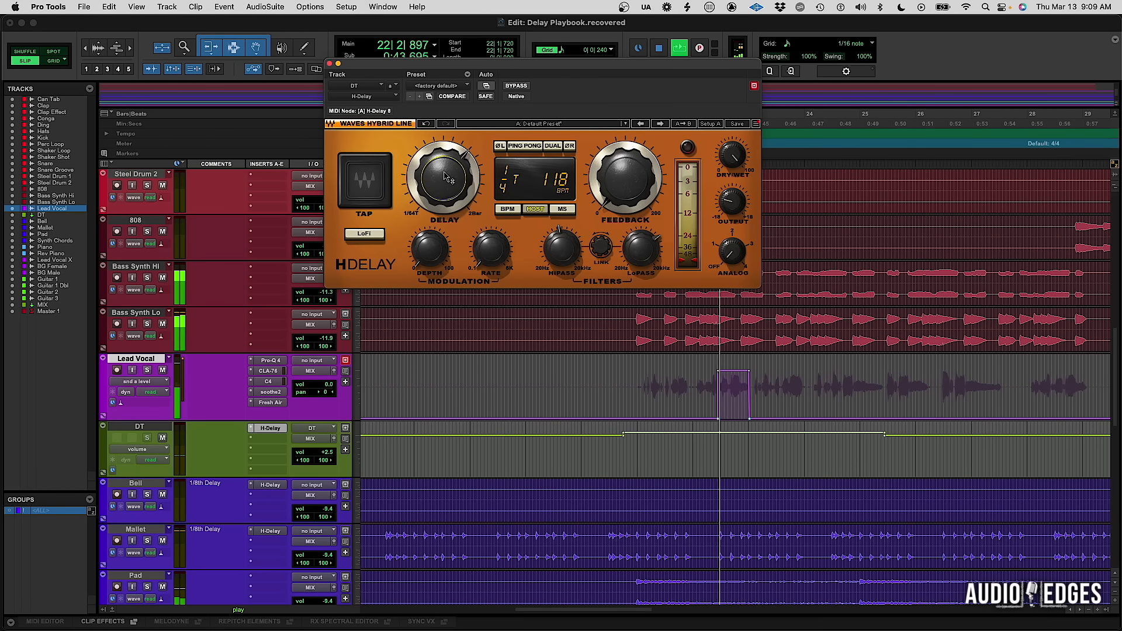
key("space")
scroll(447, 177, "up", 2)
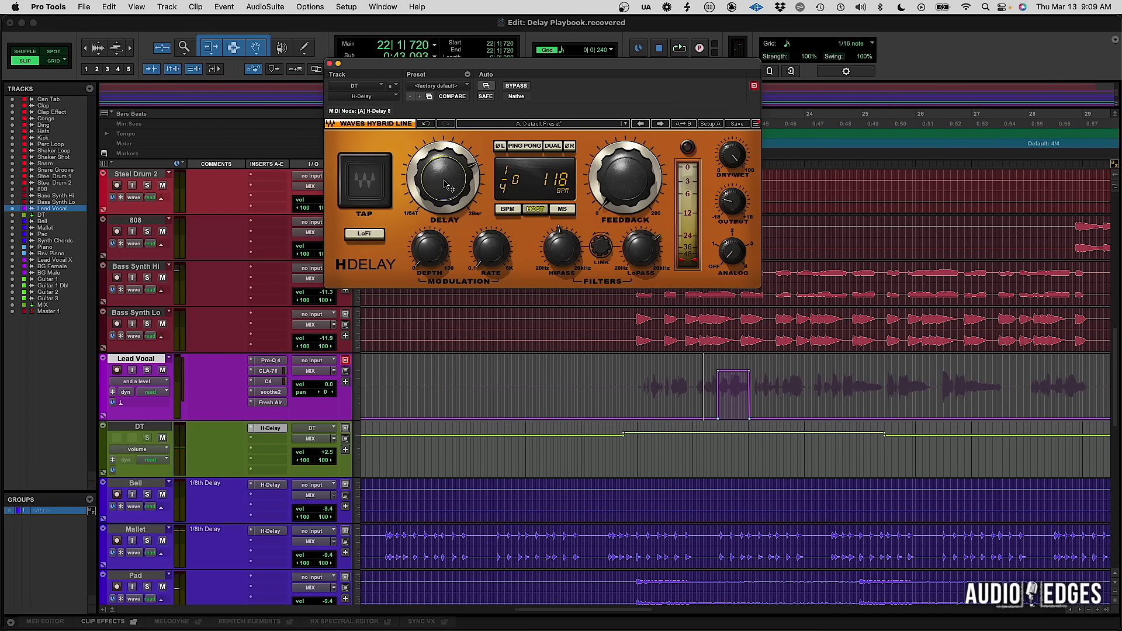
left_click_drag(444, 181, 444, 188)
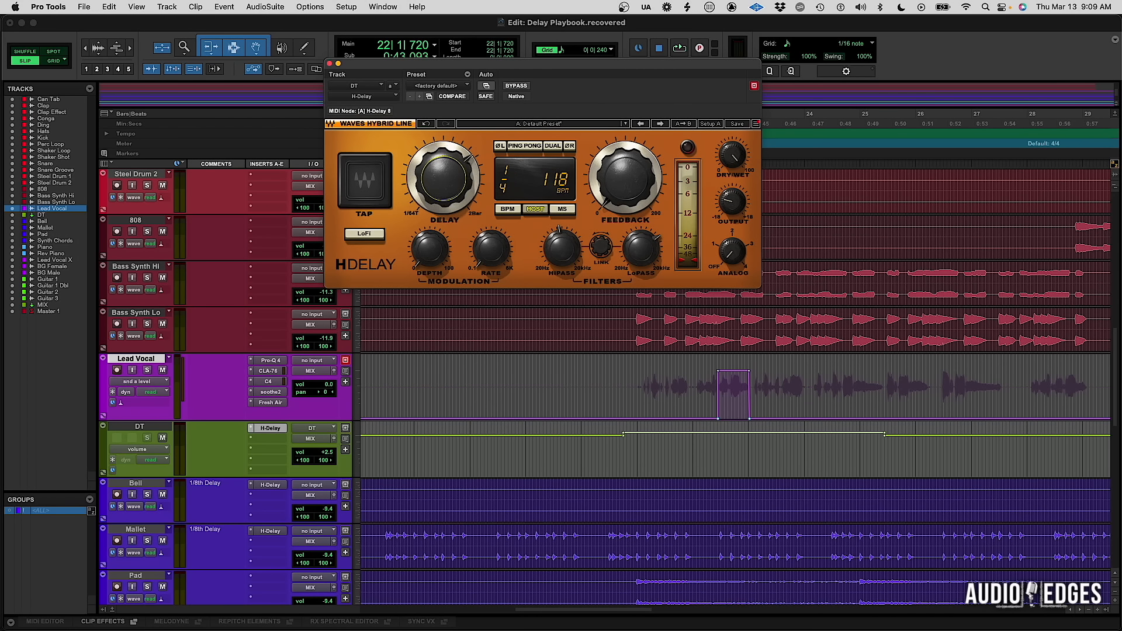
Step: Delete the raised volume automation on the DT track, selecting from 20|3|076 to past the raise's end
left_click_drag(694, 397, 821, 396)
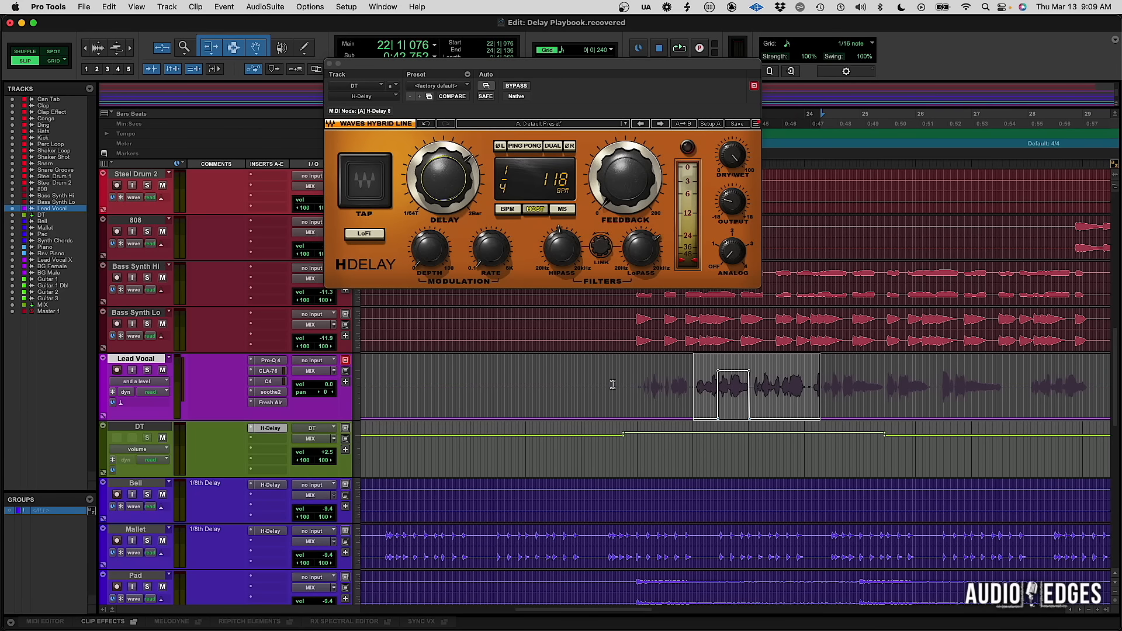
left_click_drag(613, 385, 822, 388)
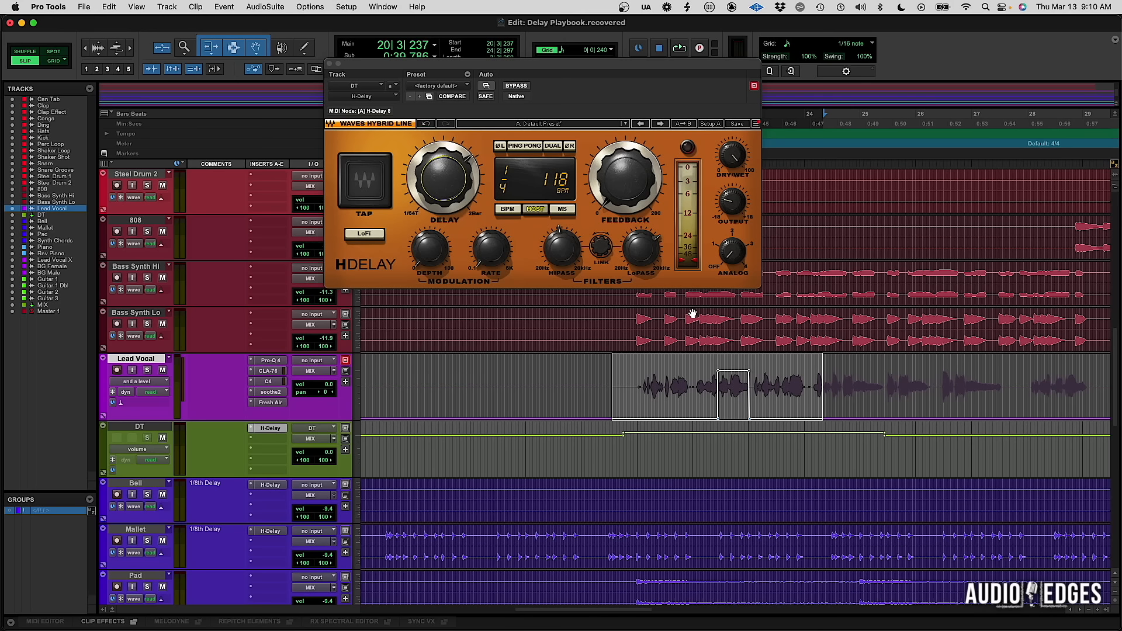
left_click_drag(610, 459, 897, 446)
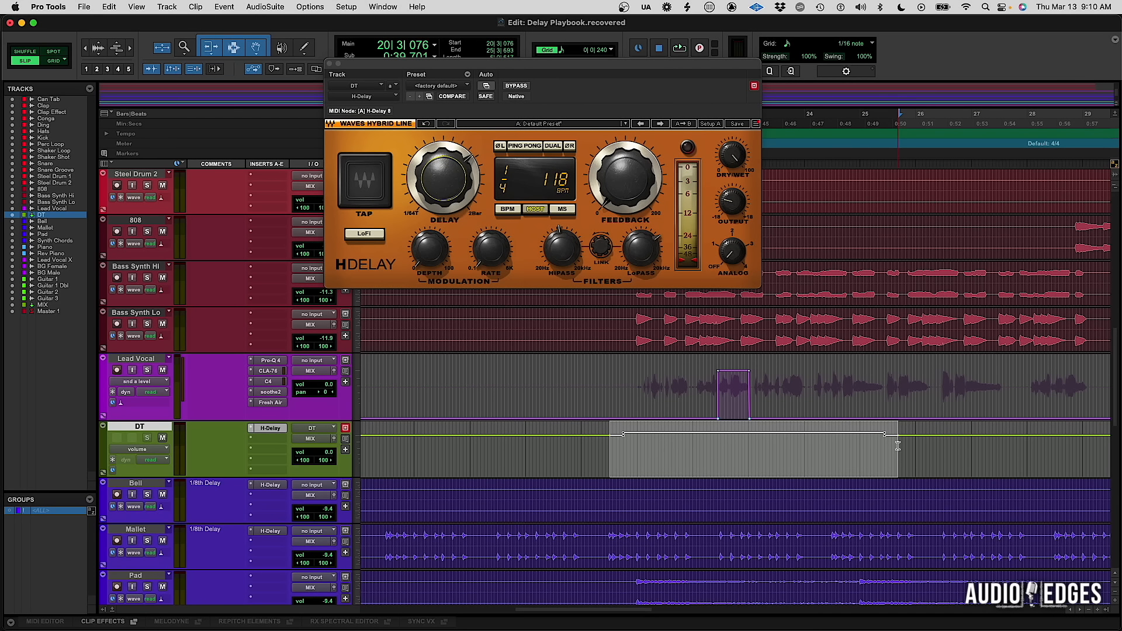
key("Delete")
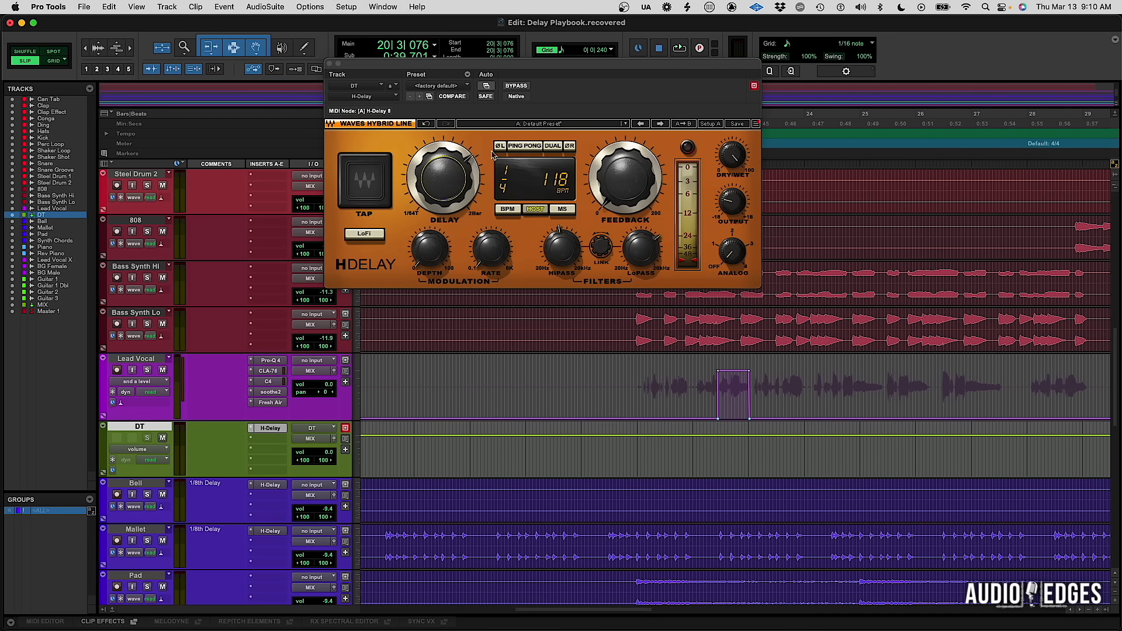
Step: Set H-Delay's feedback to 36 and close the plug-in
mouse_move(615, 201)
left_mouse_down()
mouse_move(616, 170)
mouse_move(616, 182)
left_mouse_up()
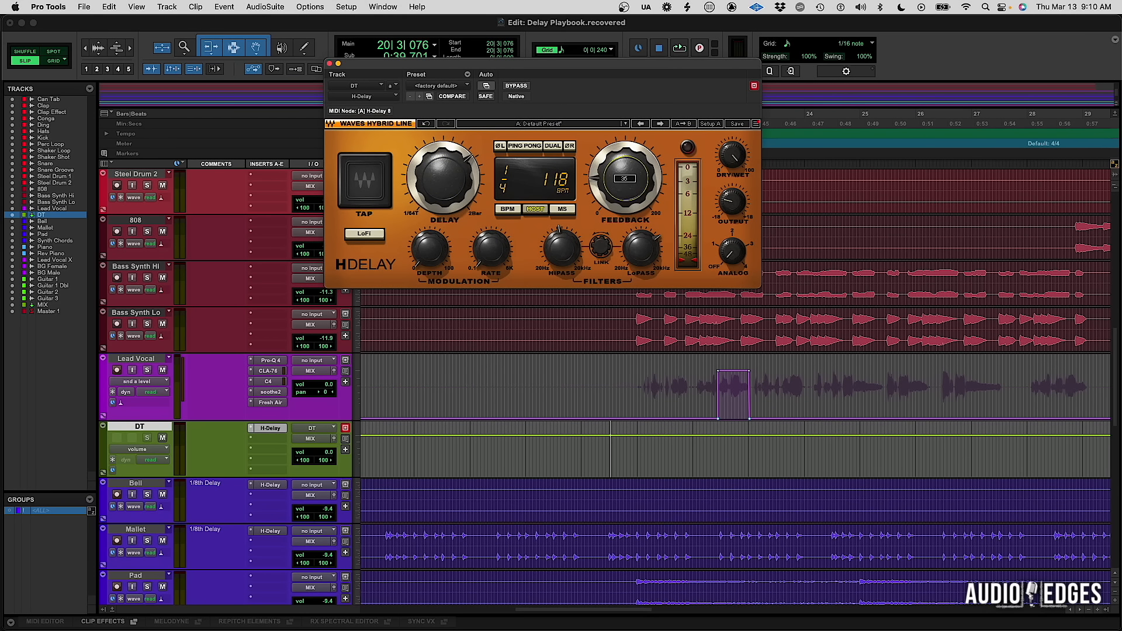
left_click(329, 63)
Step: Insert MetaFlanger (stereo) after H-Delay on the DT track and glance through its presets
key("super+bracketleft")
key("super+bracketleft")
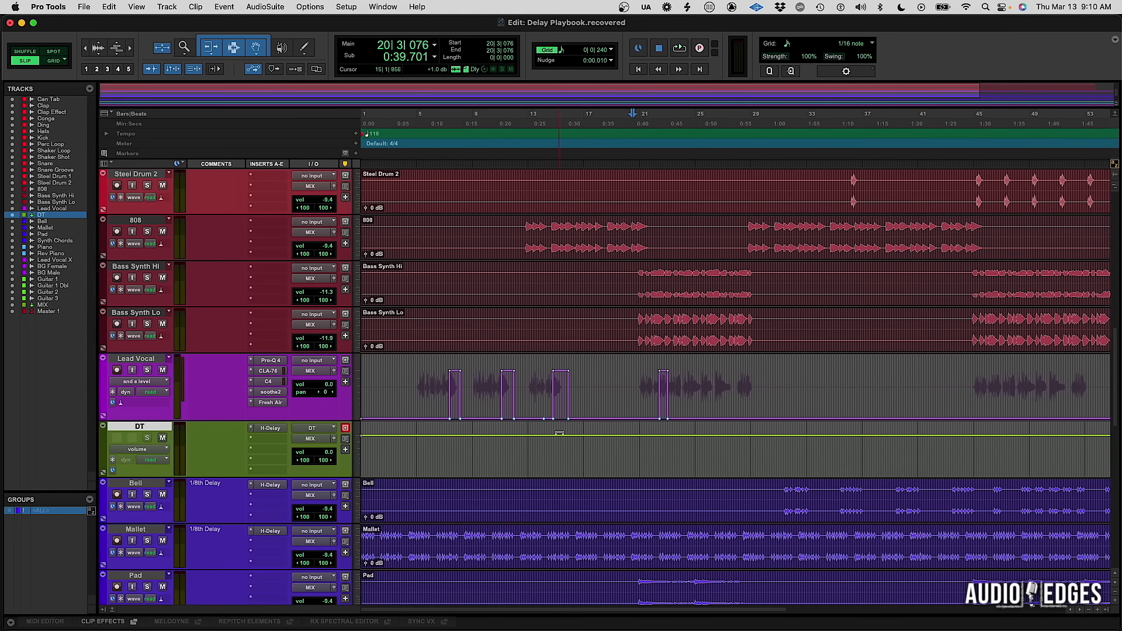
left_click(445, 444)
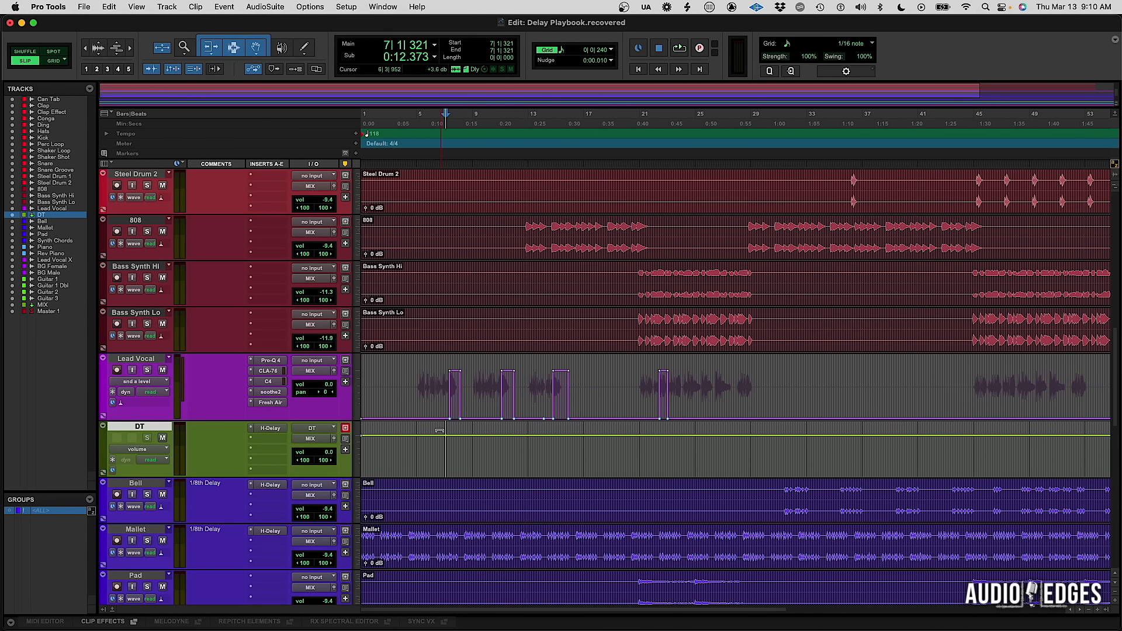
left_click(277, 439)
left_click(288, 420)
type("meta")
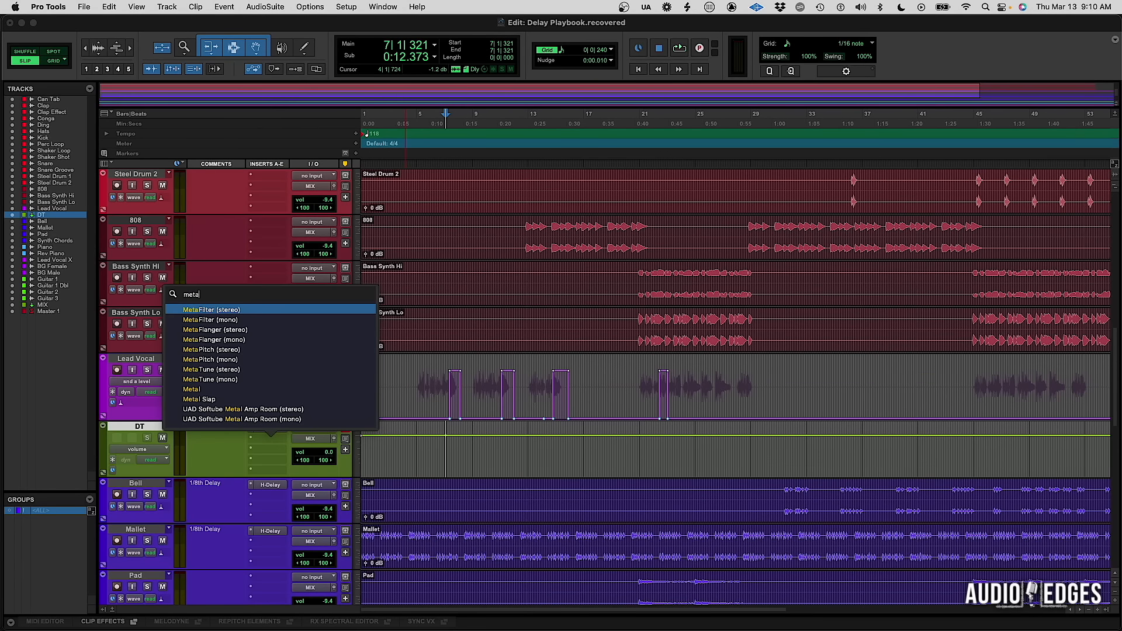
left_click(267, 330)
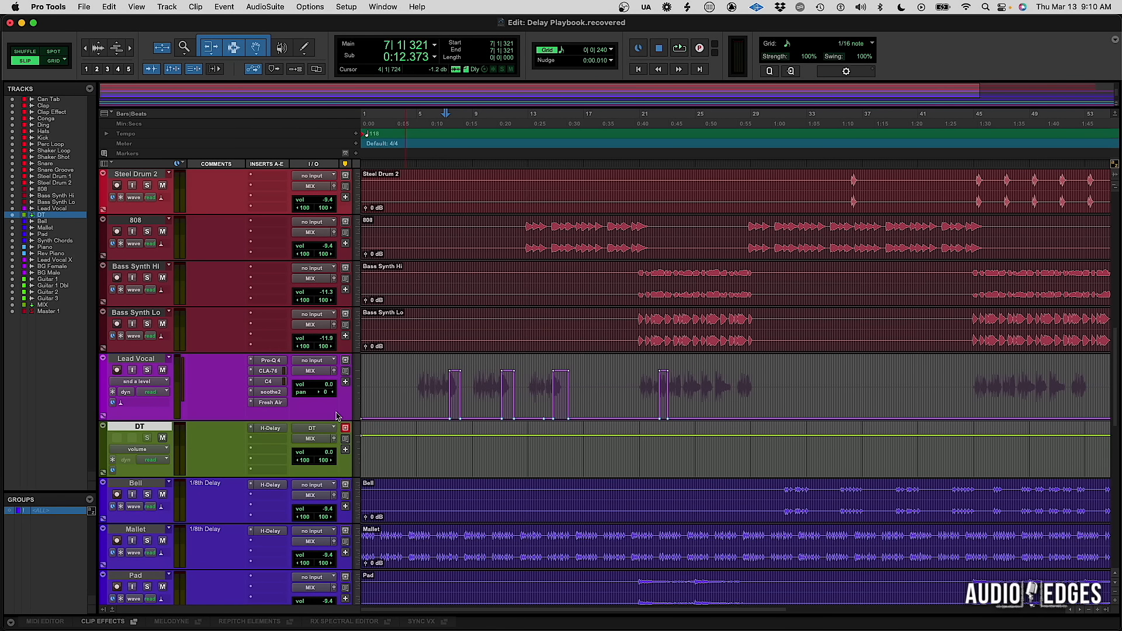
left_click(454, 124)
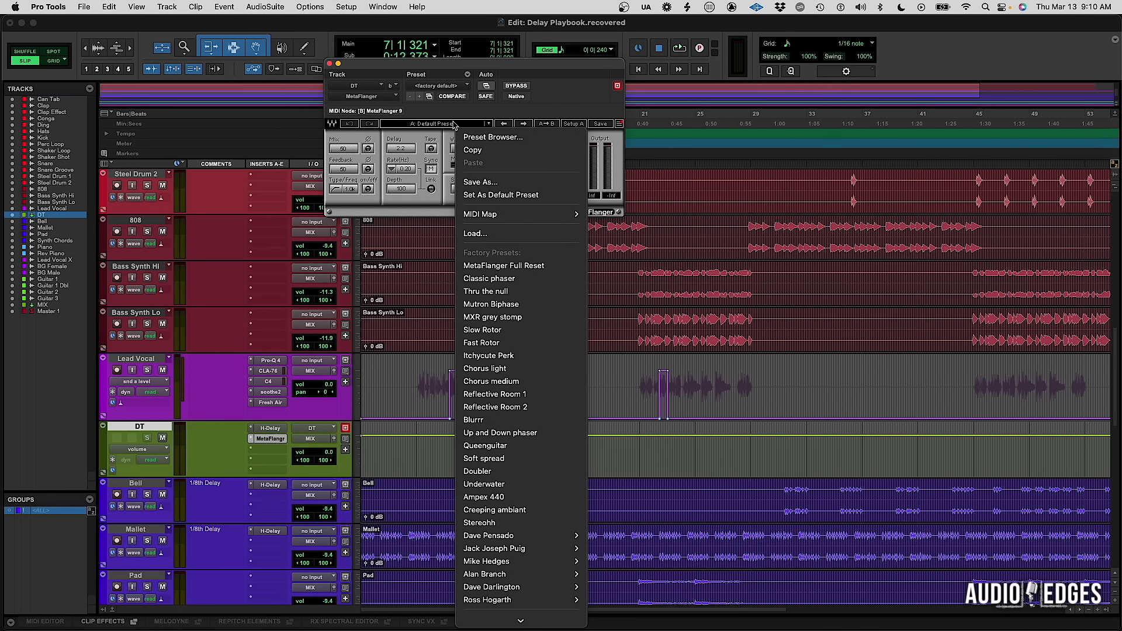
left_click(359, 165)
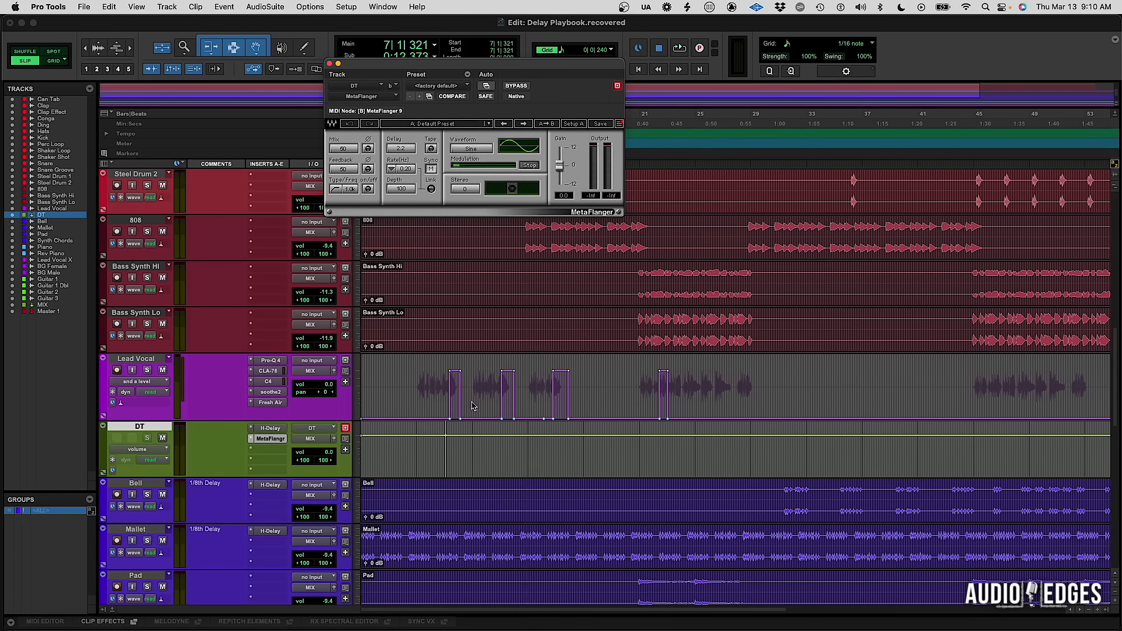
Step: Solo the Lead Vocal and play the first throw from 6|3|952 with MetaFlanger's default preset
left_click(441, 380)
left_click(148, 370)
key("space")
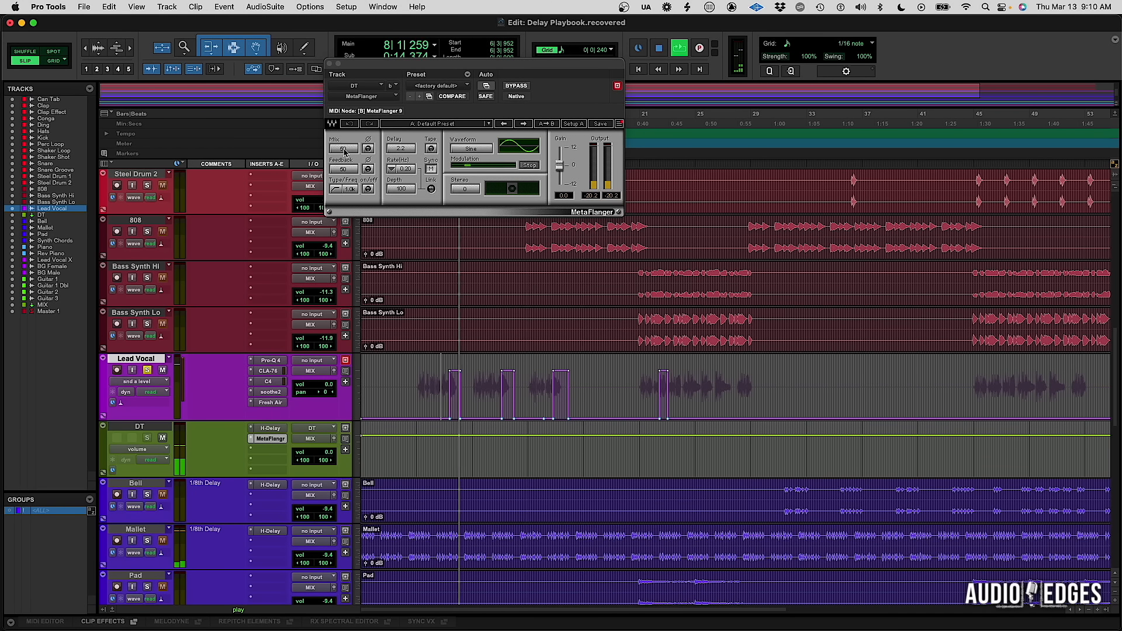
key("space")
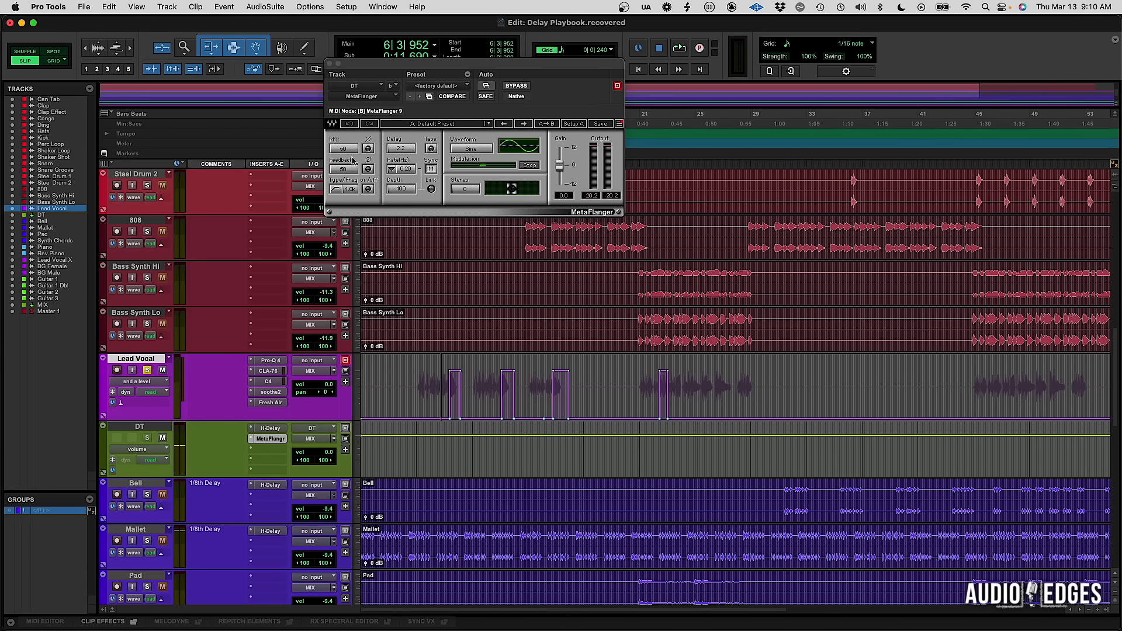
Step: Load the AE Vocal Effect preset in MetaFlanger, play the throw with it, and close the plug-in
left_click(430, 128)
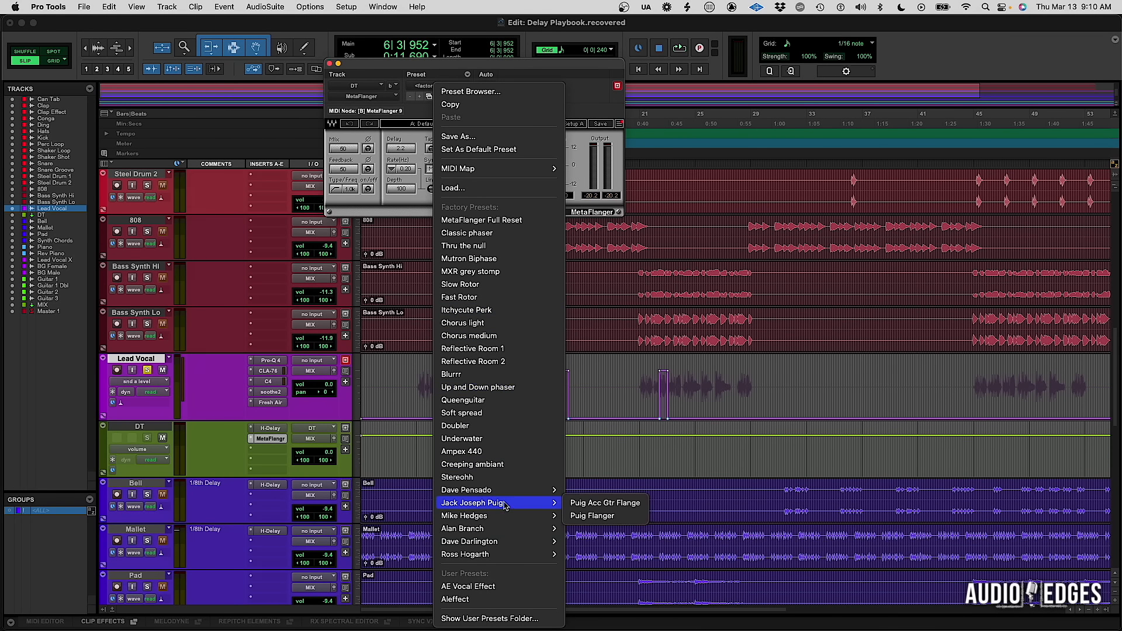
left_click(476, 586)
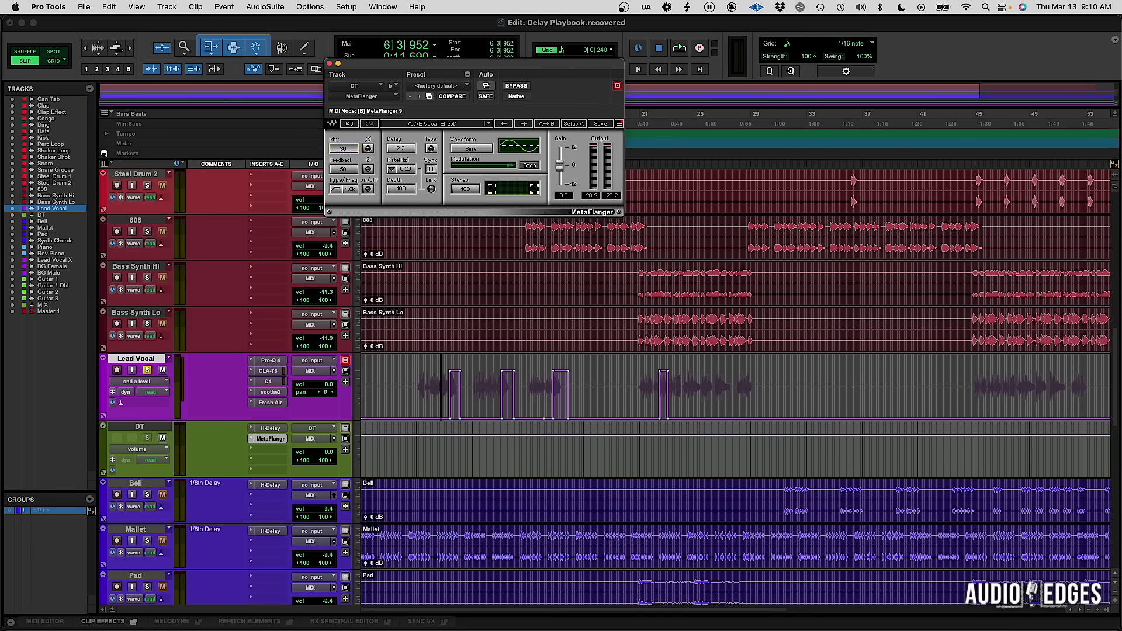
key("space")
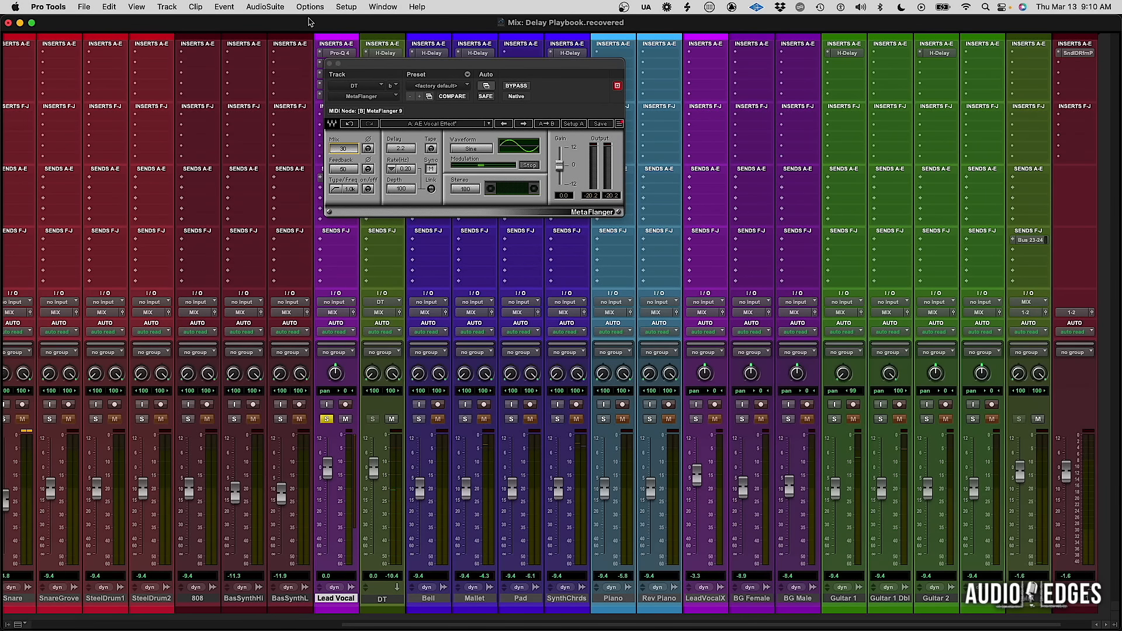
left_click(329, 63)
Step: Create a stereo aux track named Vocal Reverb from Lead Vocal's send F and place it after the DT track
left_click(338, 242)
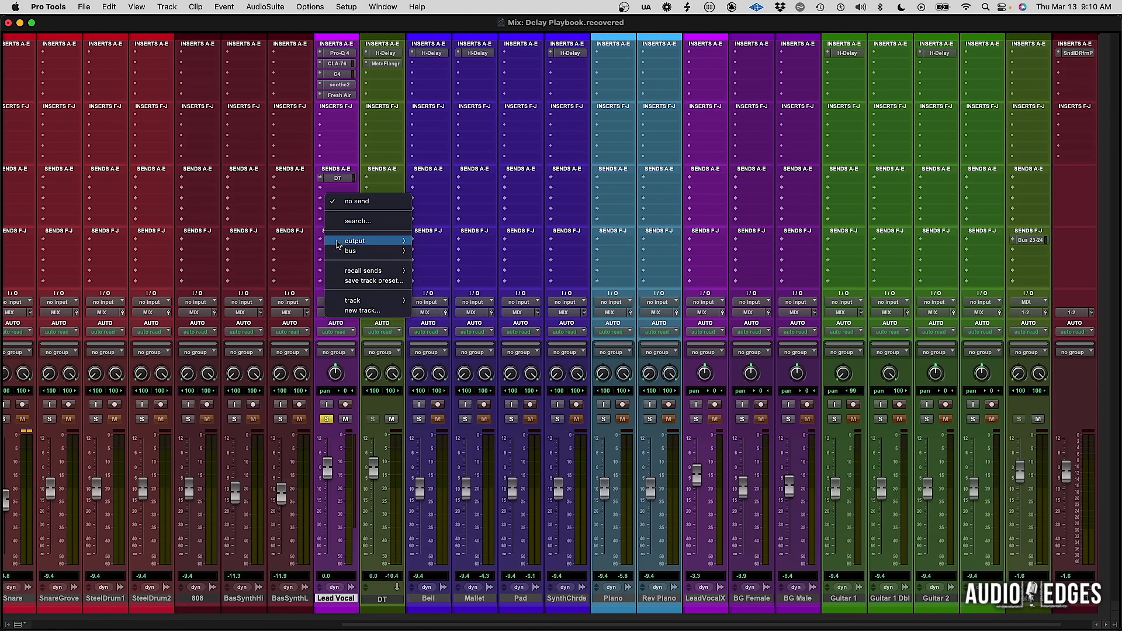
left_click(340, 316)
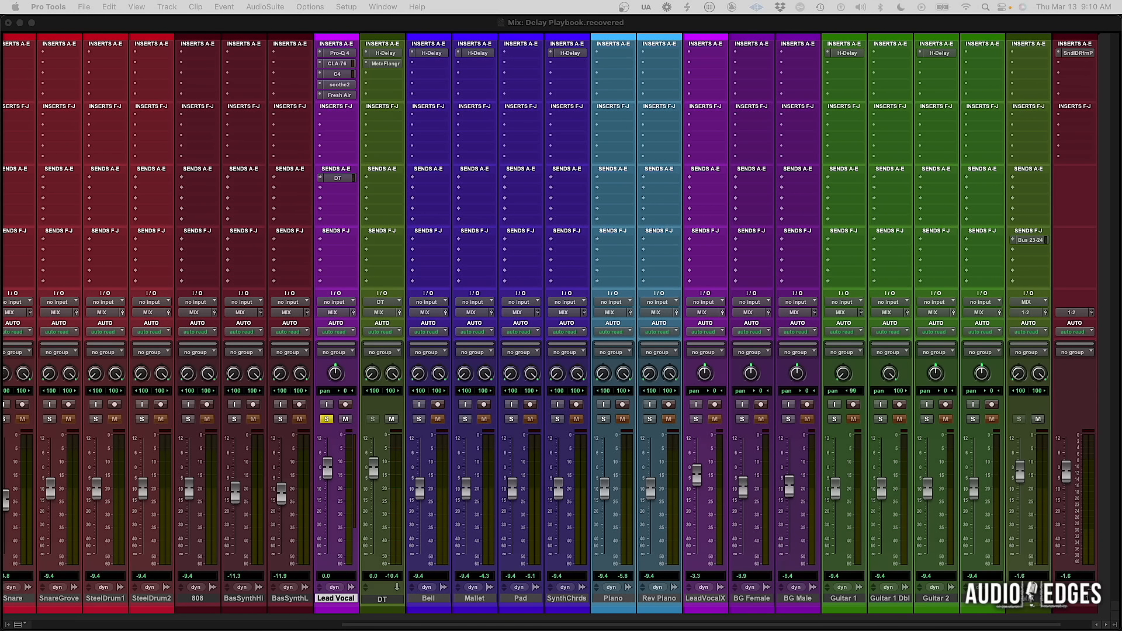
type("Vocal Reverb")
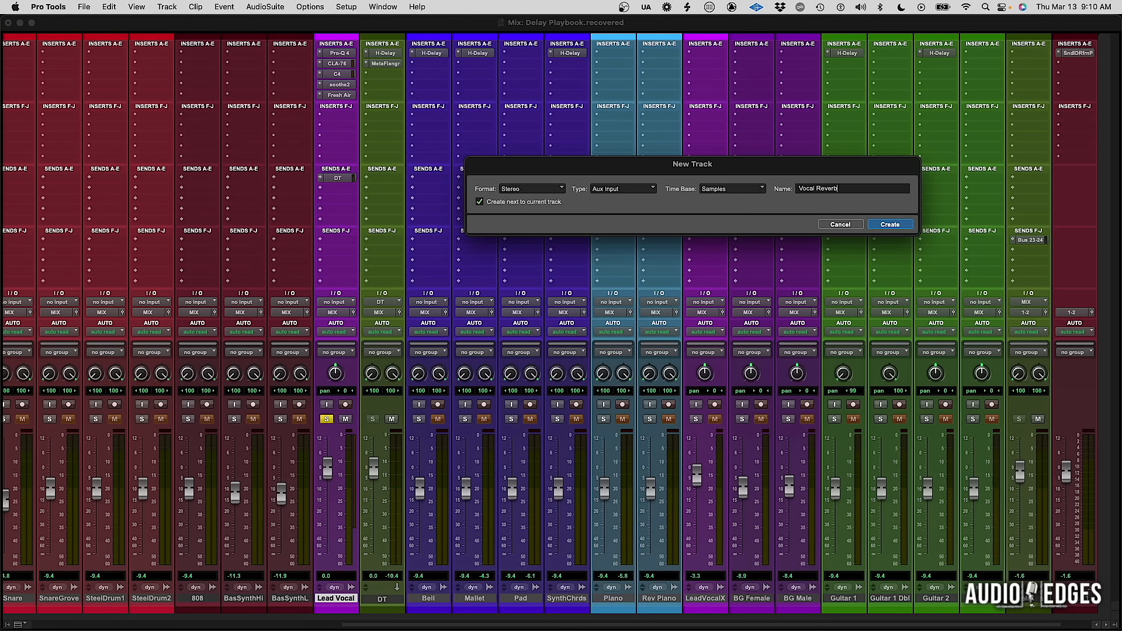
key("Return")
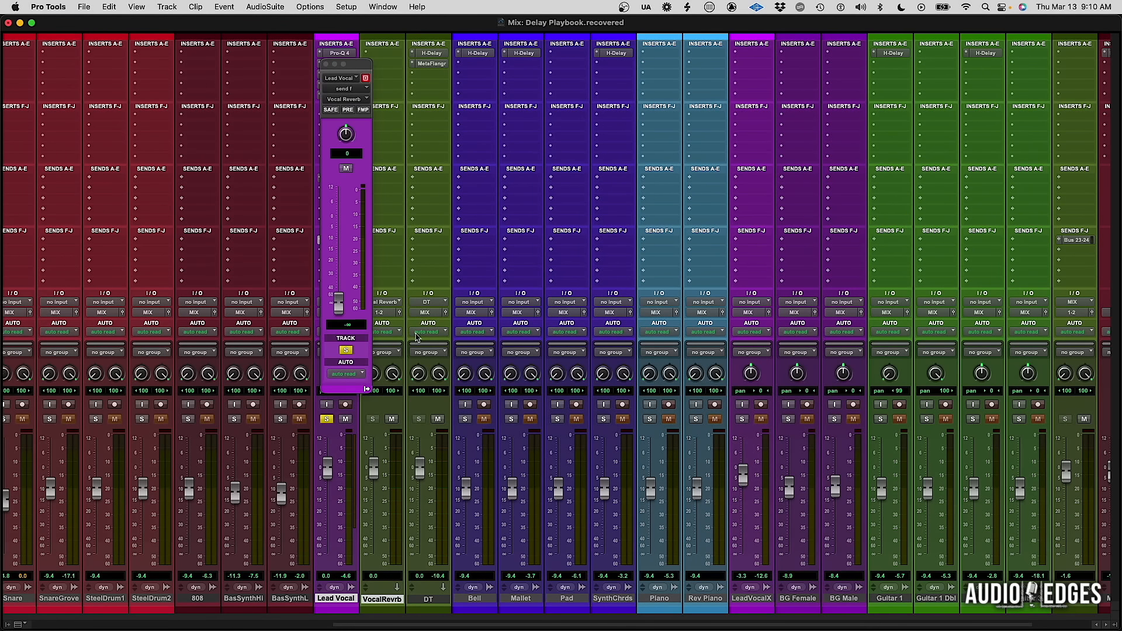
left_click_drag(391, 599, 436, 600)
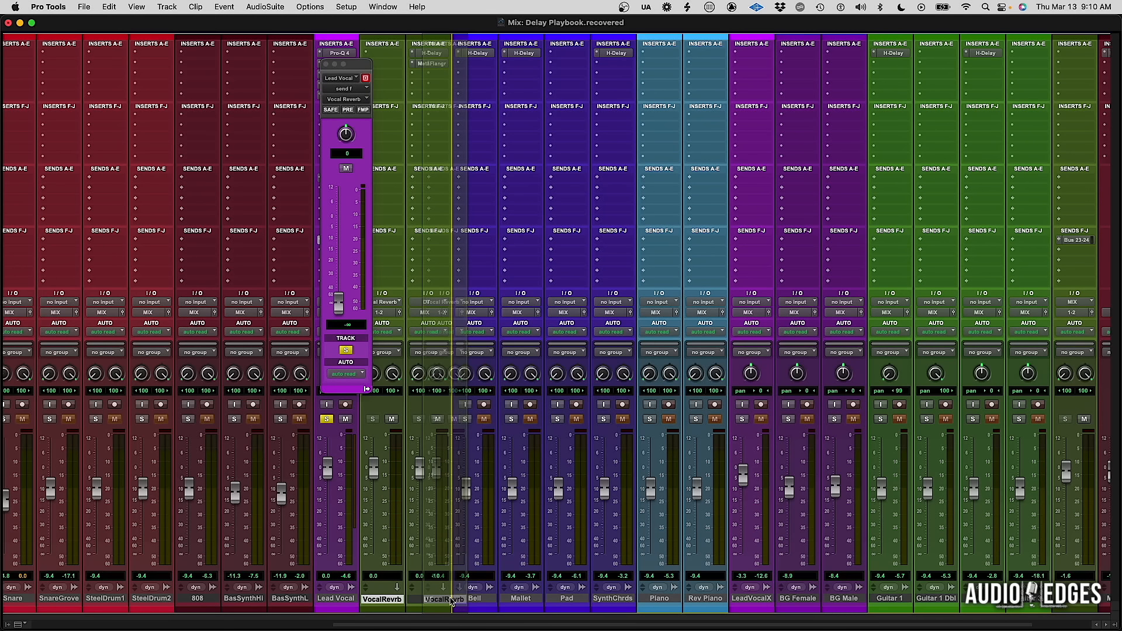
left_click_drag(352, 63, 216, 57)
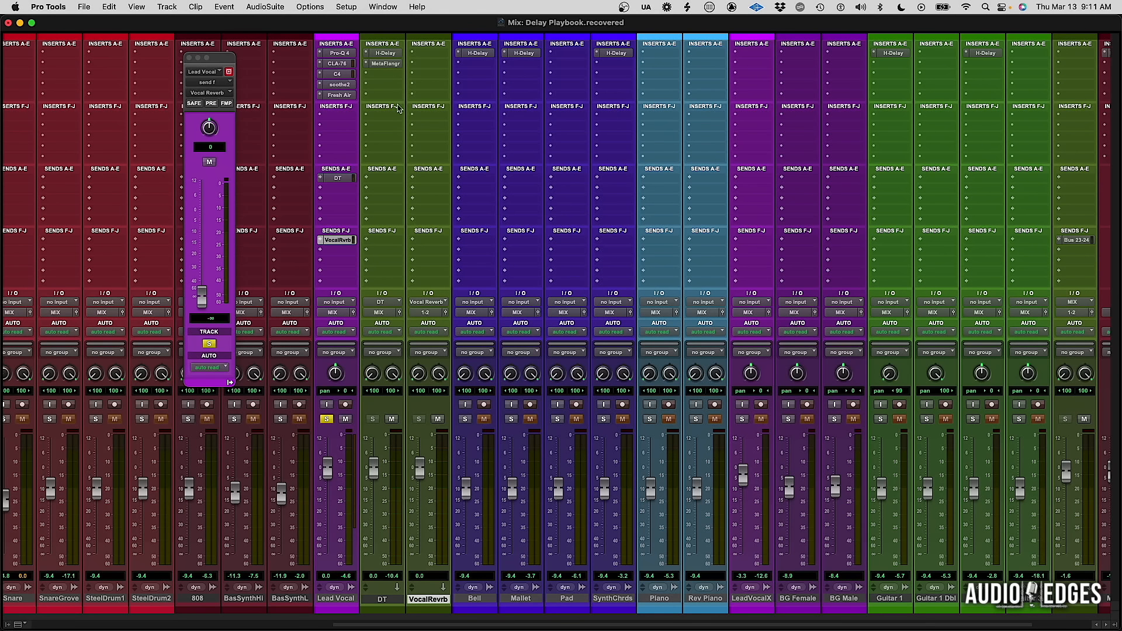
Step: Insert RVerb (stereo) on the Vocal Reverb track and close the plug-in
left_click(429, 56)
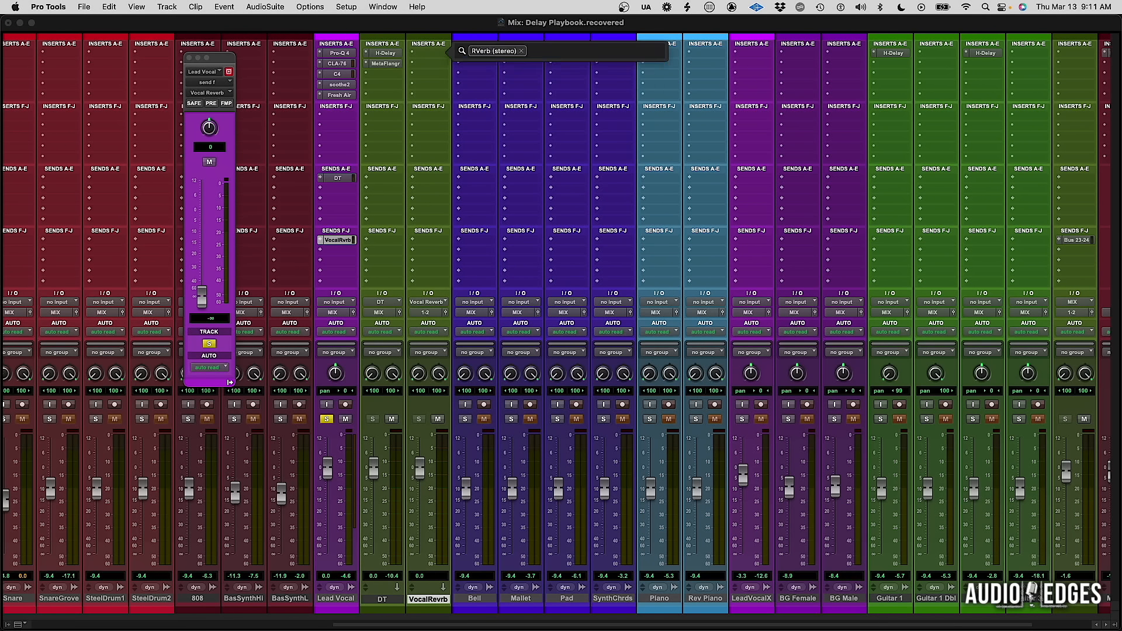
key("Return")
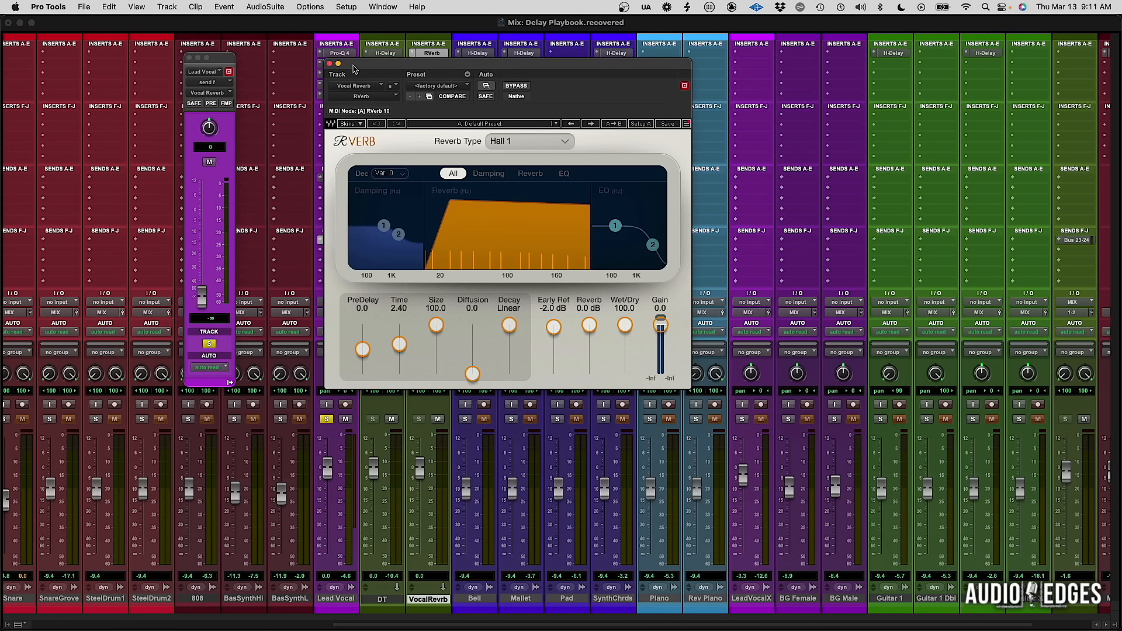
left_click(329, 63)
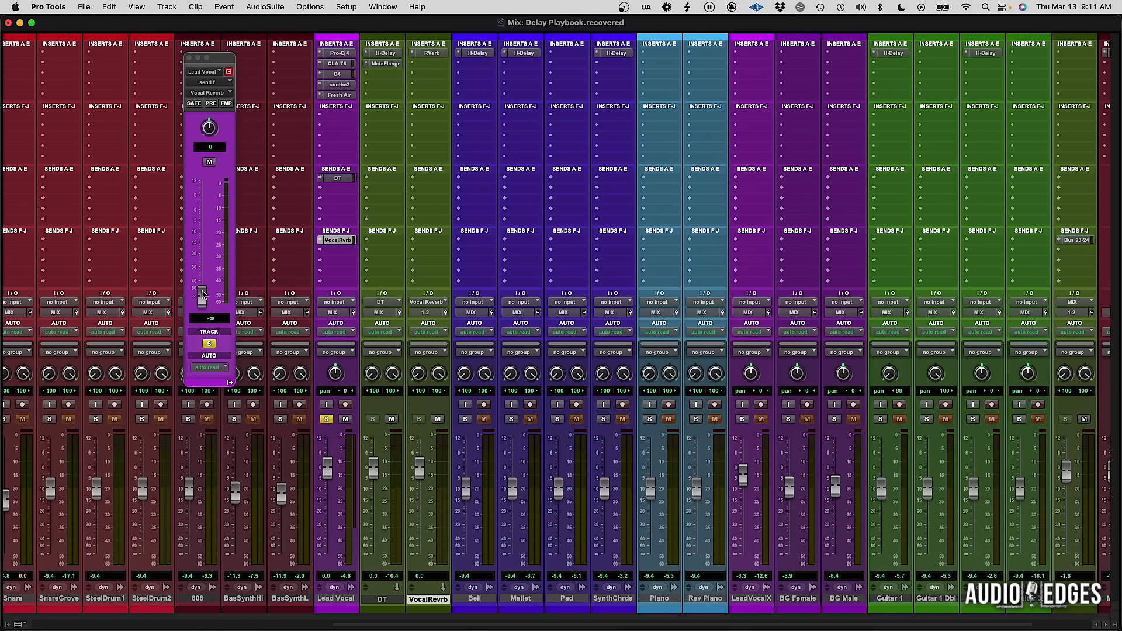
Step: During playback, set Lead Vocal's Vocal Reverb send to -15.0 dB and lower the DT track's fader to -6.5 dB
key("space")
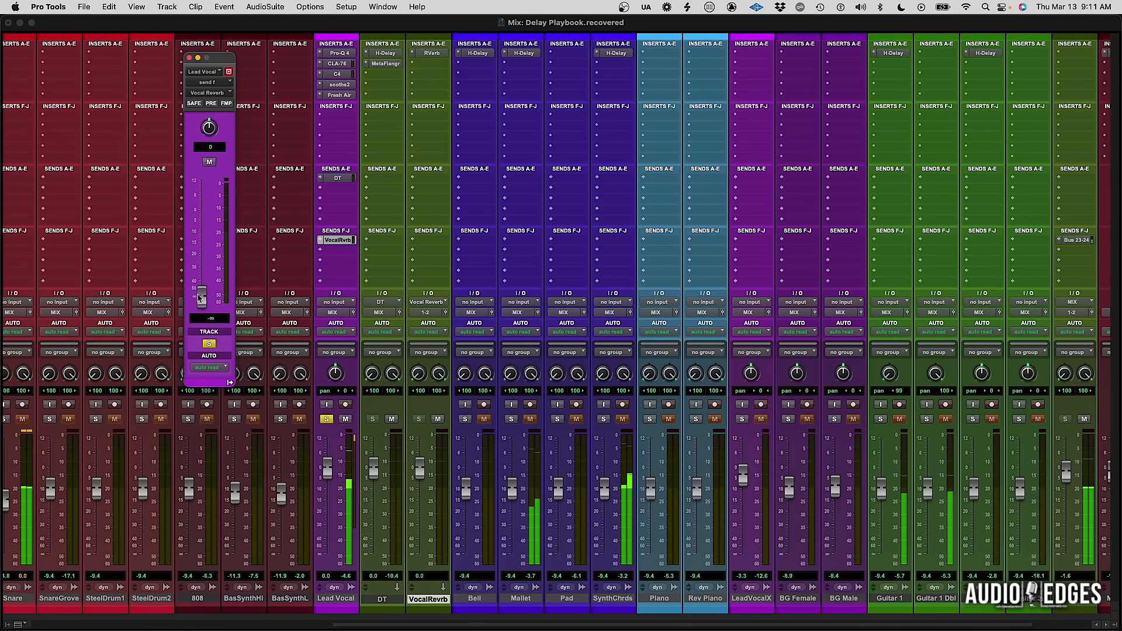
left_click_drag(205, 297, 205, 246)
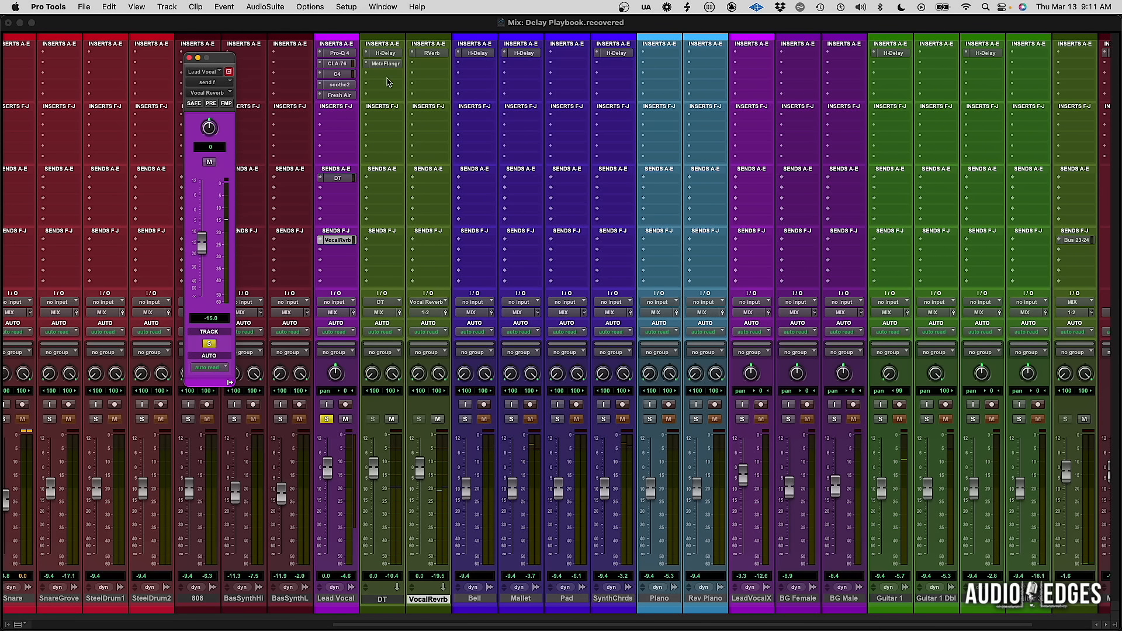
left_click_drag(377, 467, 375, 479)
key("space")
Step: Copy the Lead Vocal's Vocal Reverb send to the DT track and compare the two sends' levels
mouse_move(372, 227)
left_mouse_down()
mouse_move(386, 178)
mouse_move(385, 240)
left_mouse_up()
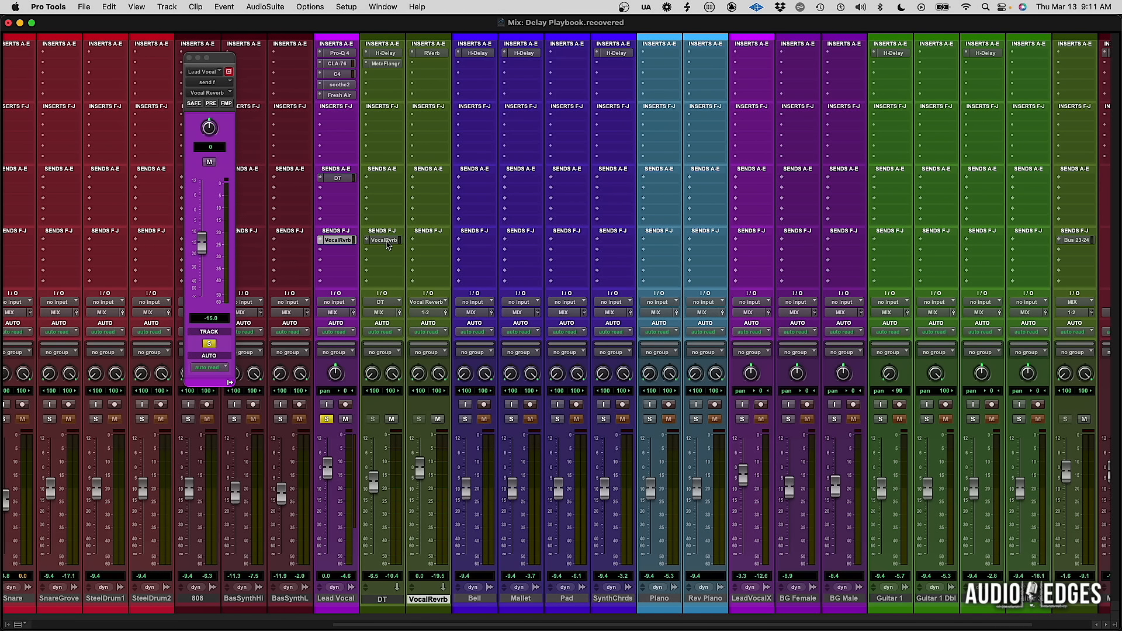
left_click(386, 240)
left_click(337, 240)
left_click(386, 240)
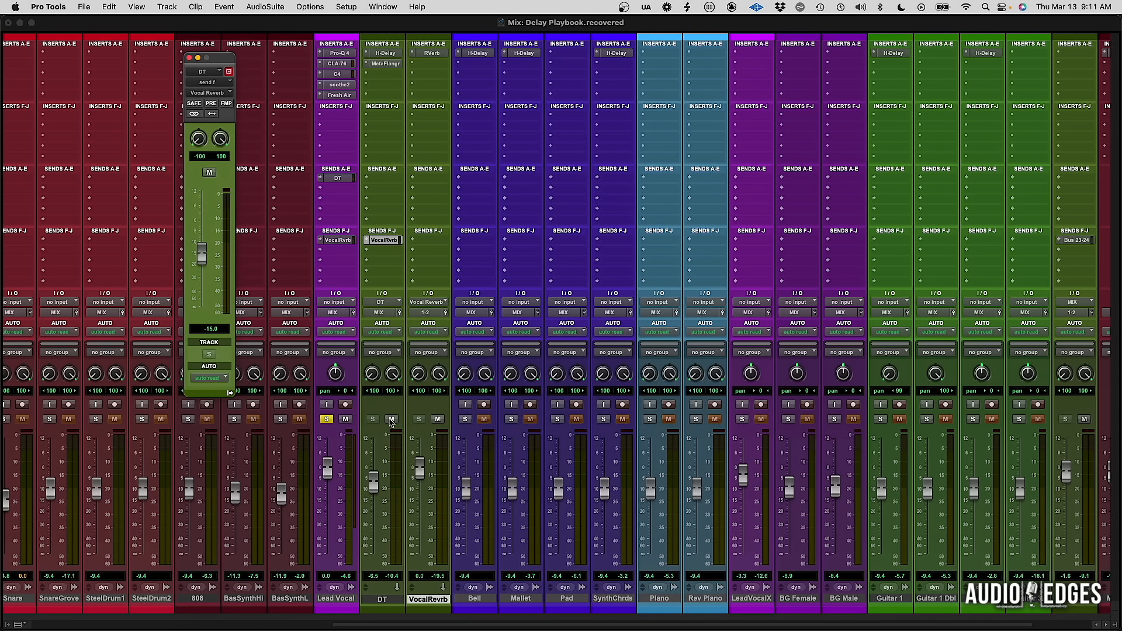
Step: Route the Vocal Reverb track's output to the MIX (Stereo) bus
left_click(425, 313)
type("mix")
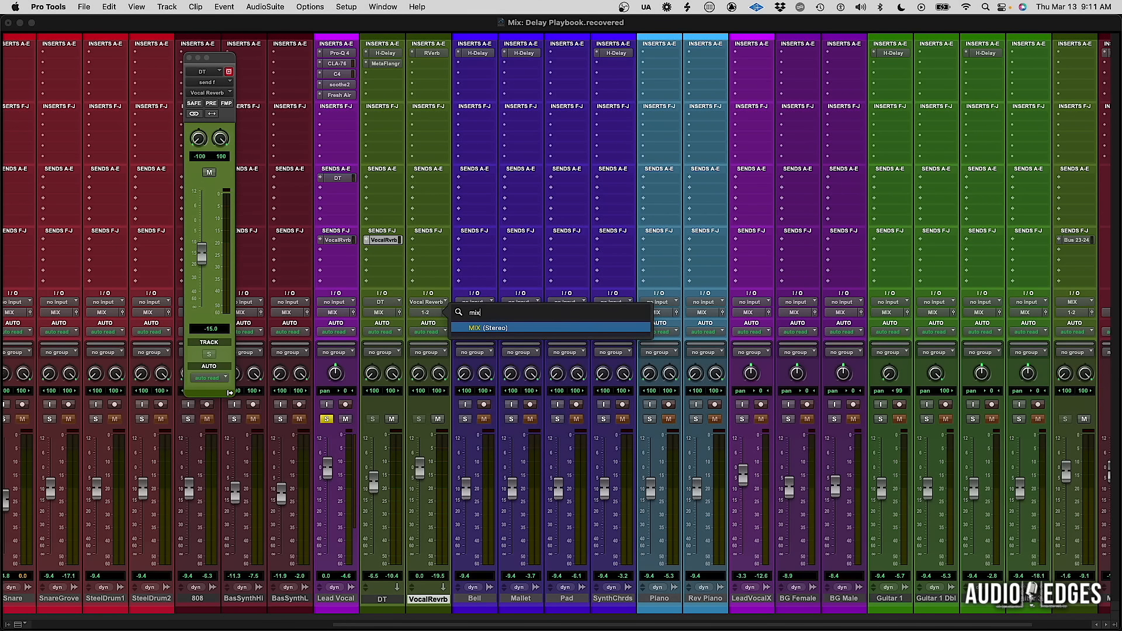
key("Return")
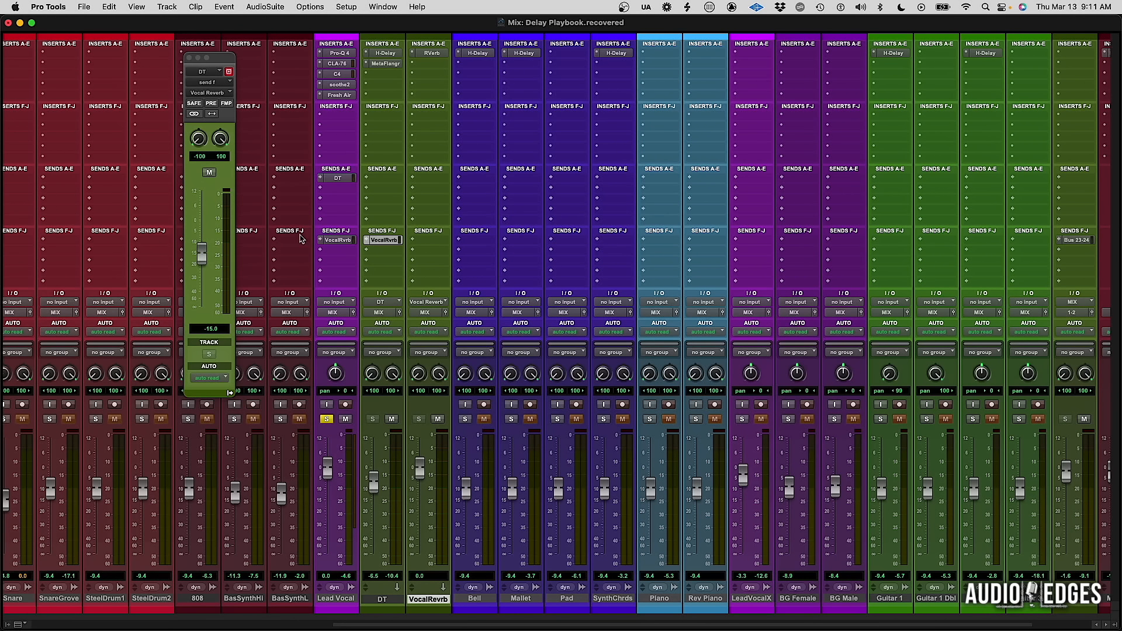
Step: Try DT's Vocal Reverb send at +12.0 dB during playback and undo the level change
left_click(347, 240)
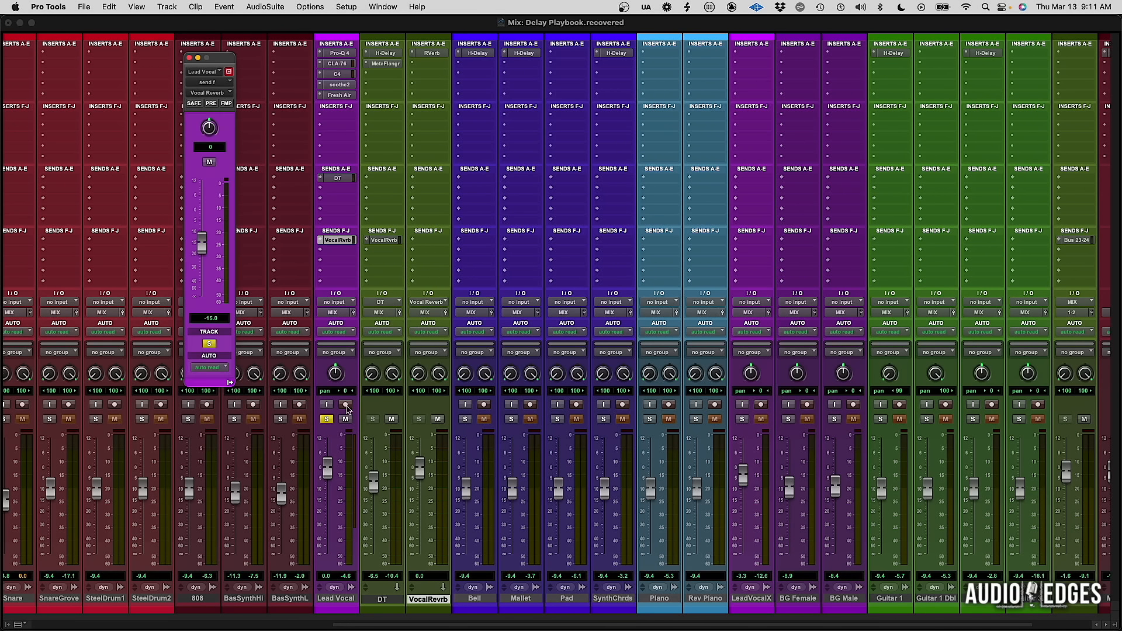
left_click(391, 419)
key("space")
left_click(379, 240)
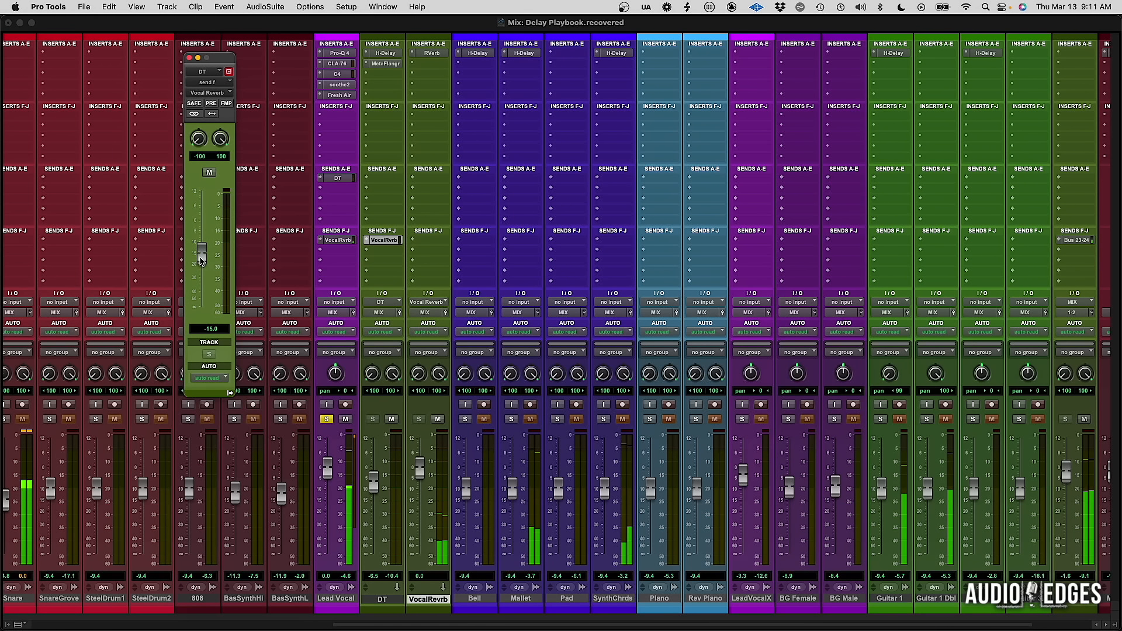
left_click_drag(201, 260, 202, 190)
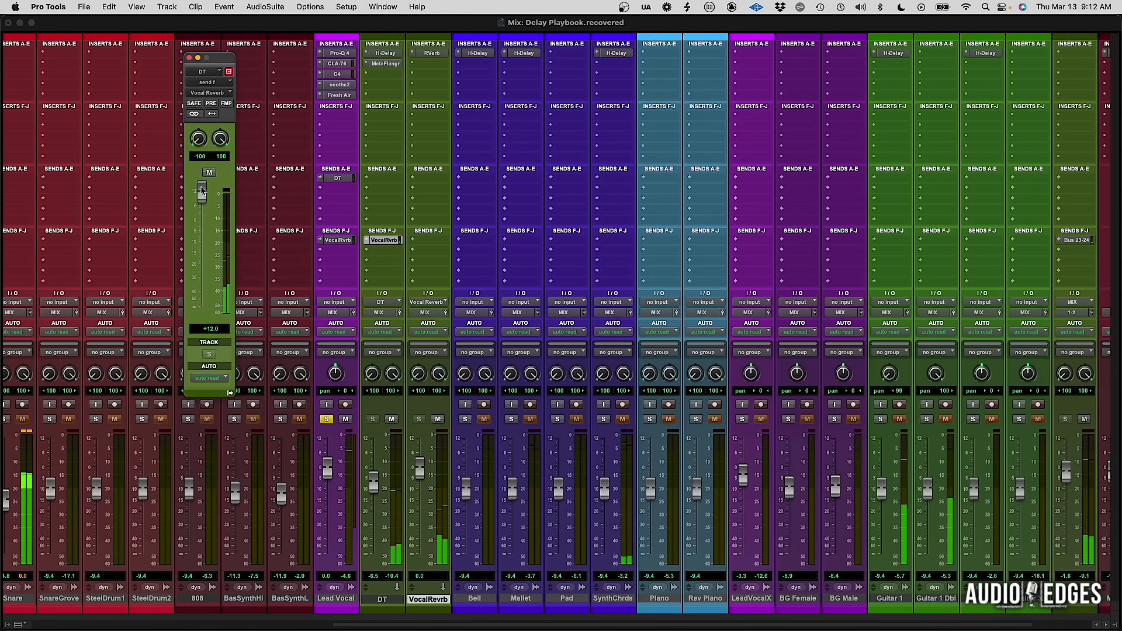
key("super+z")
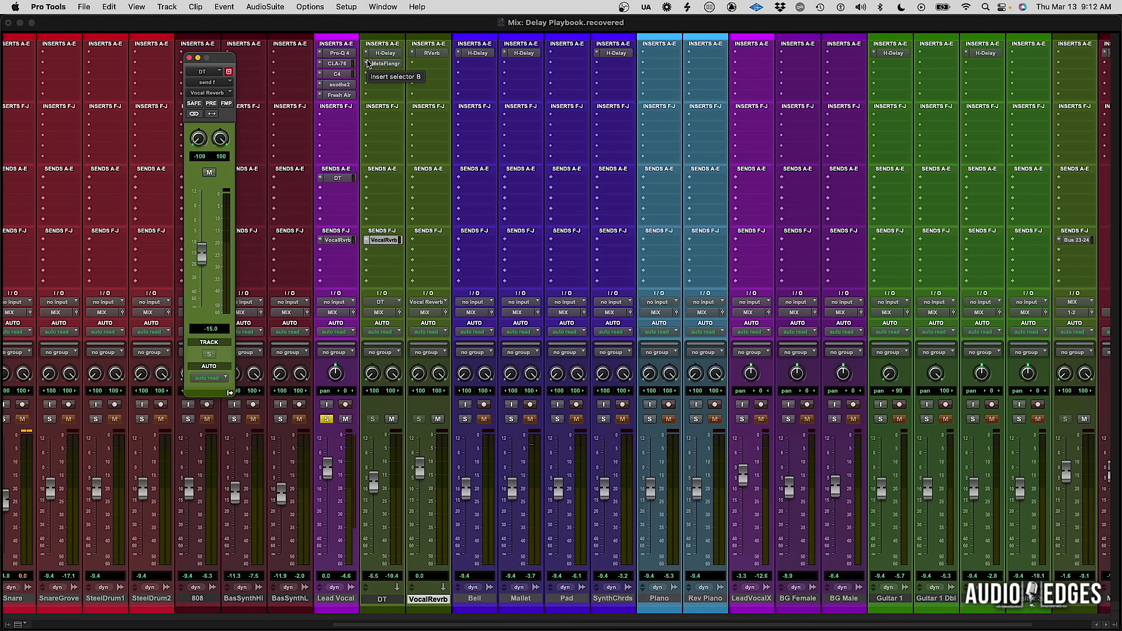
Step: Return to the Edit window, close the send window, and switch the Lead Vocal track's view to waveform
key("super+equal")
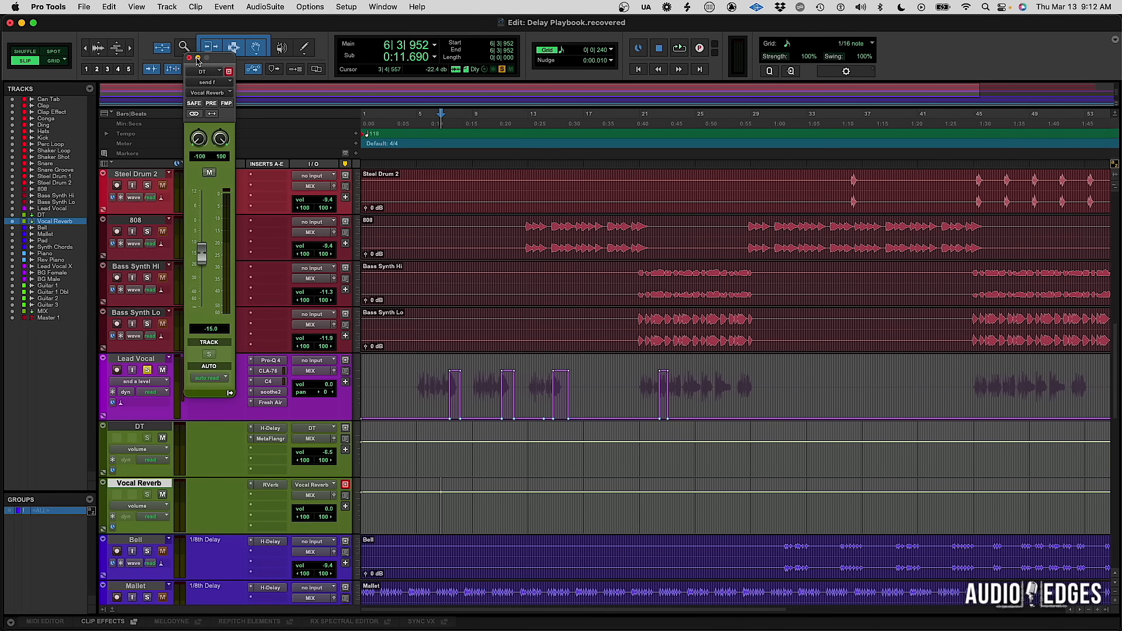
left_click(189, 58)
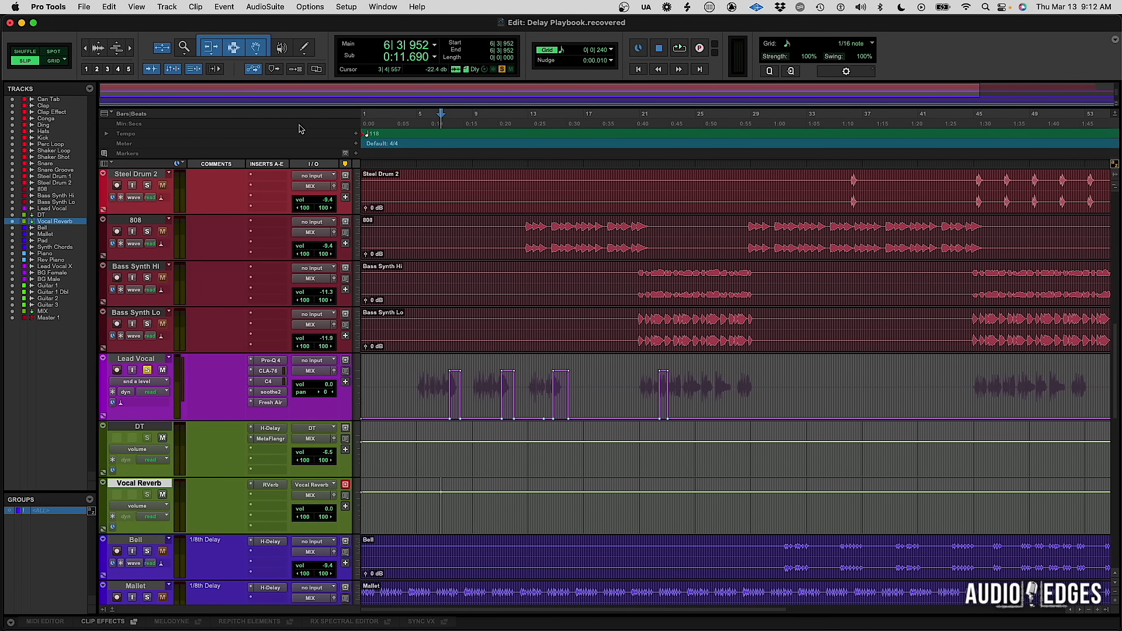
left_click(538, 406)
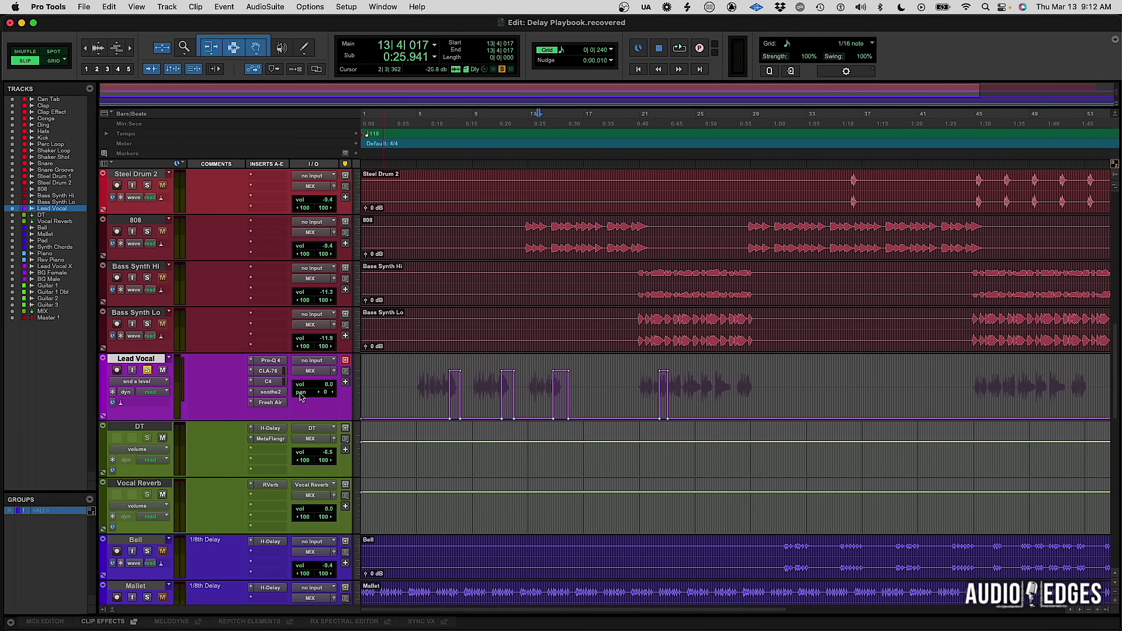
left_click(150, 382)
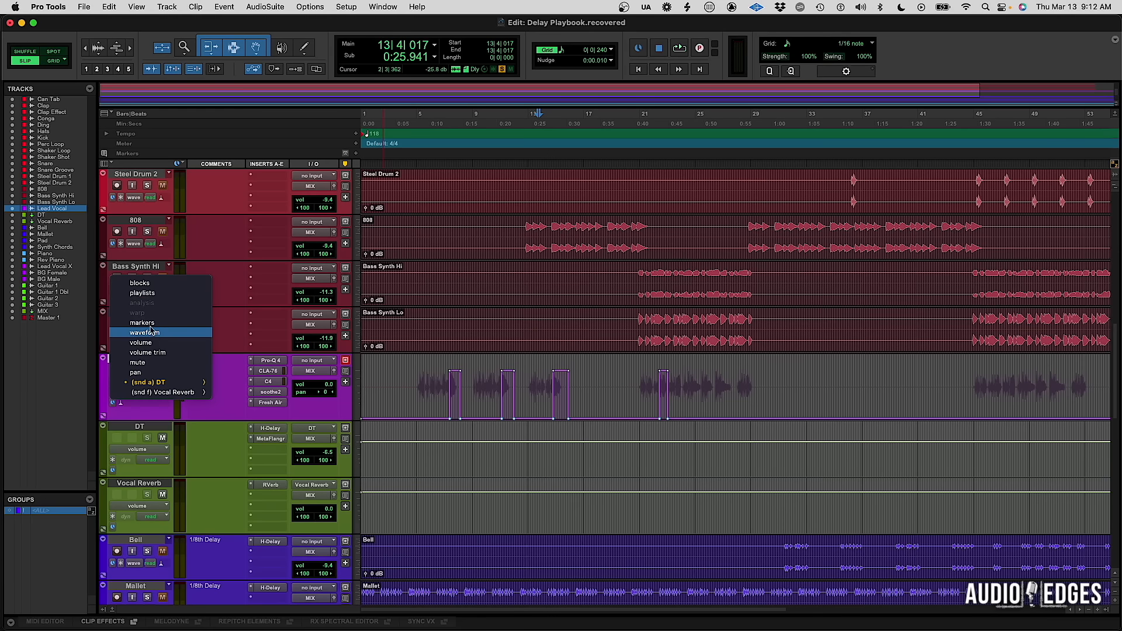
left_click(150, 333)
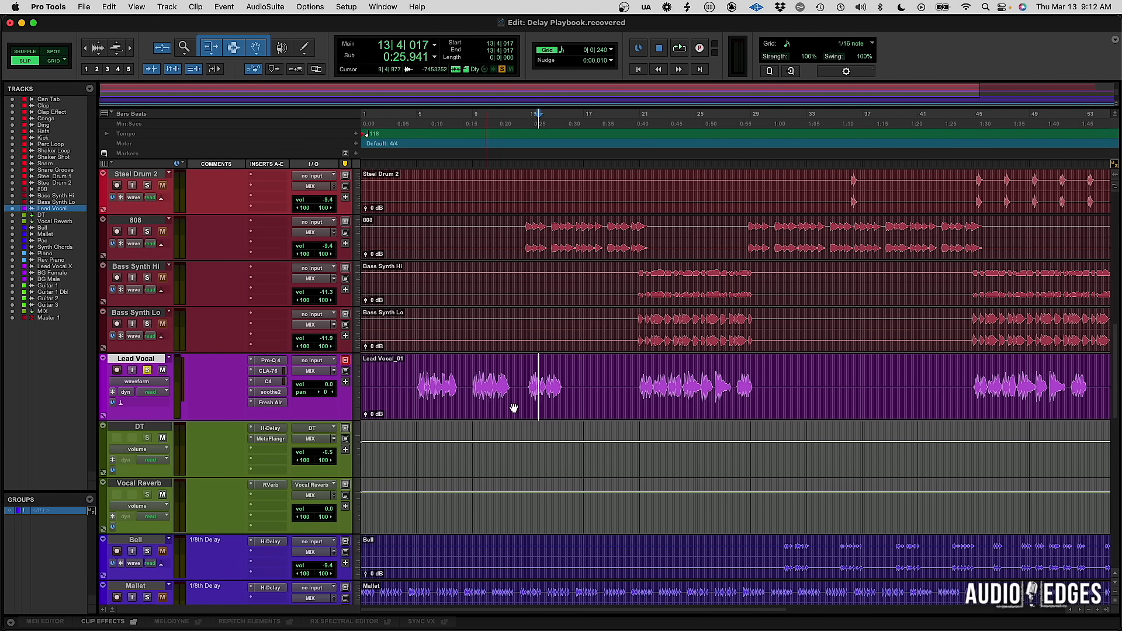
Step: Play the Lead Vocal section starting near bar 21 to find a phrase, select 22|2|727 to 23|1|082, and play the selection
key("space")
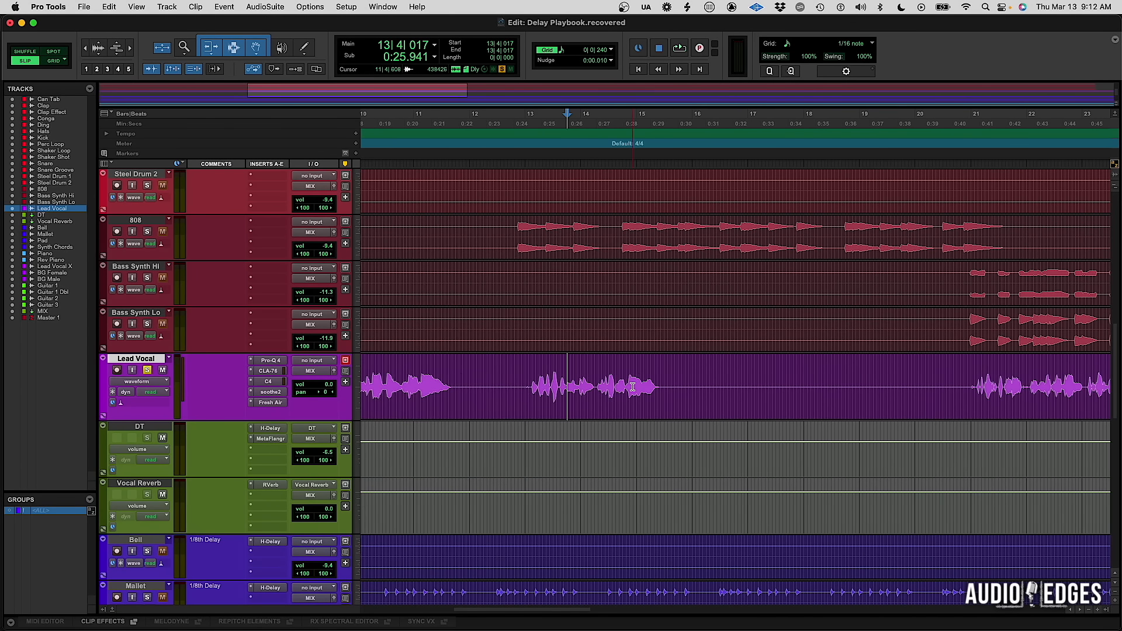
key("space")
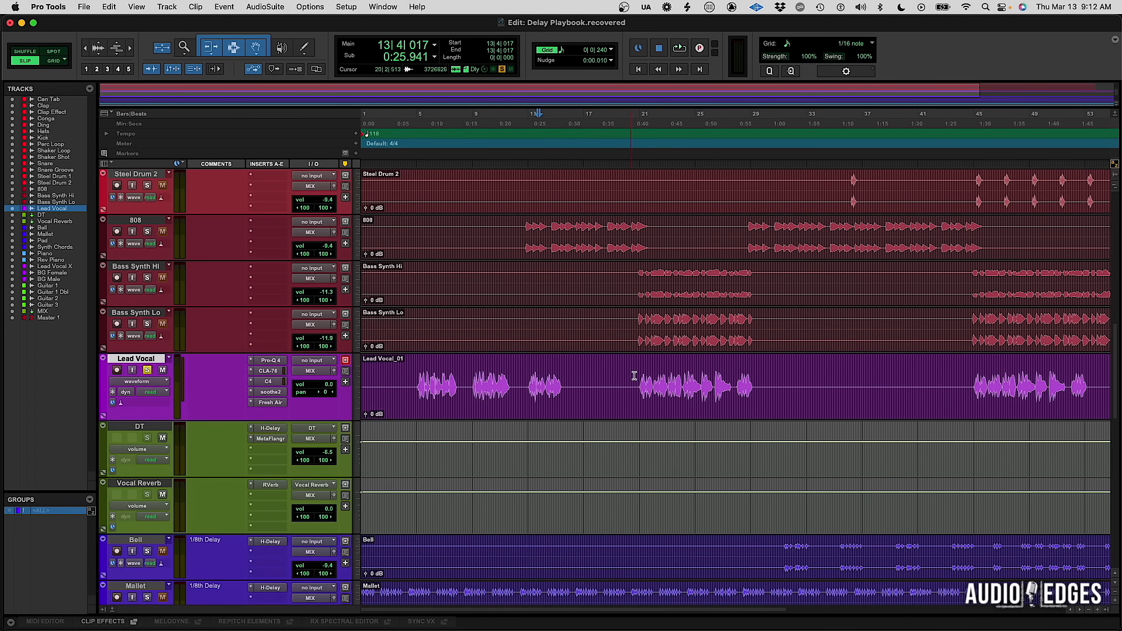
left_click(641, 373)
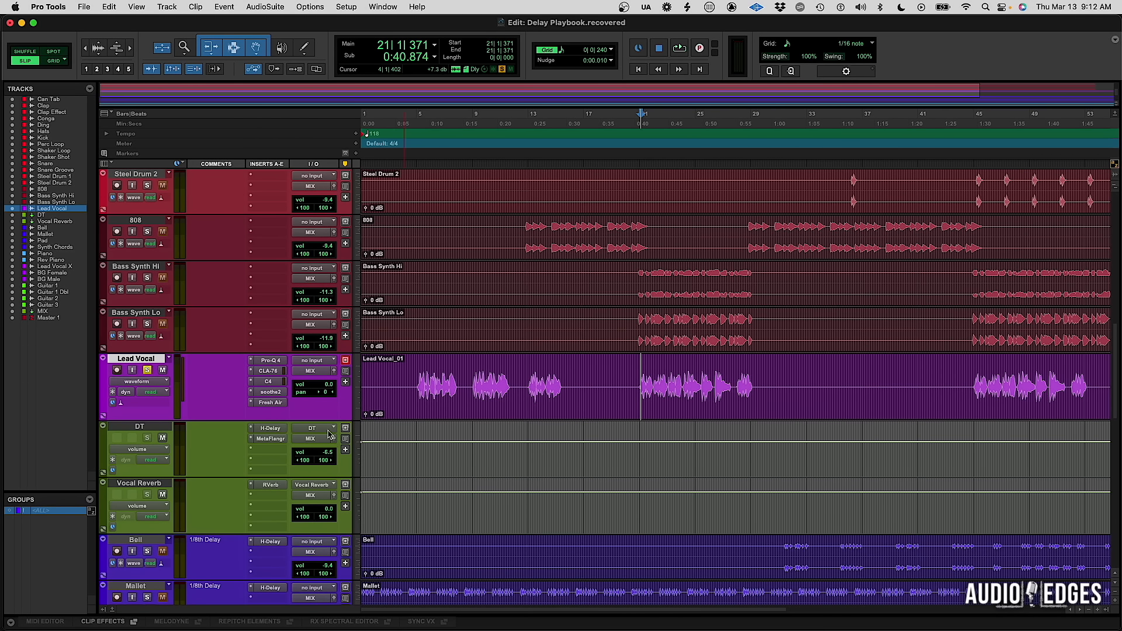
key("t")
key("t")
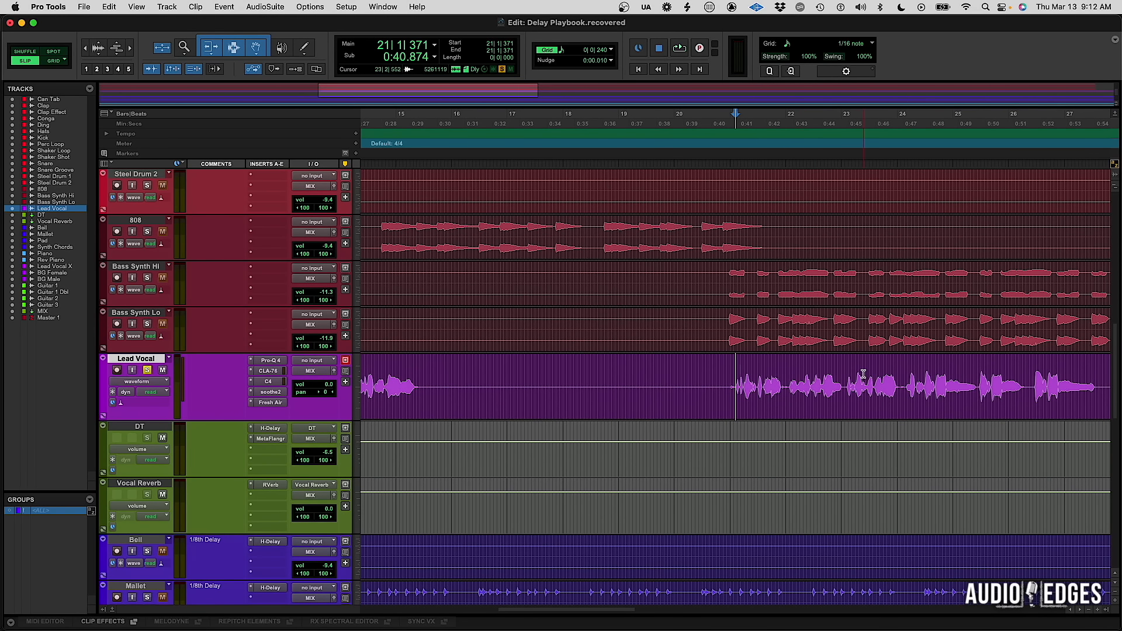
scroll(863, 376, "right", 2)
scroll(863, 375, "right", 2)
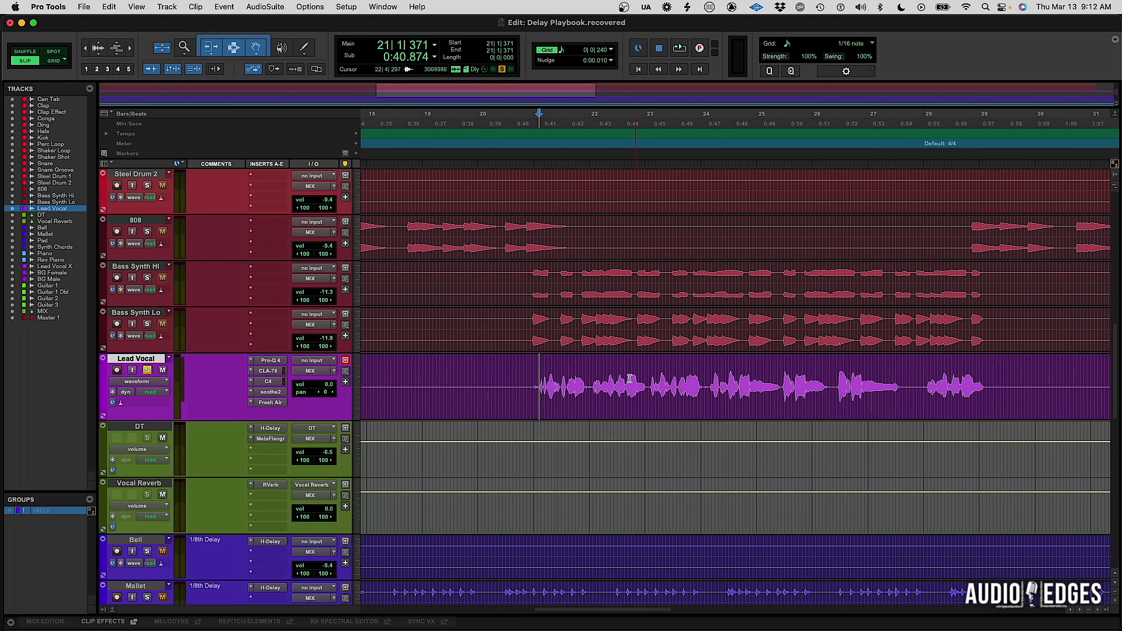
left_click(590, 377)
key("space")
key("t")
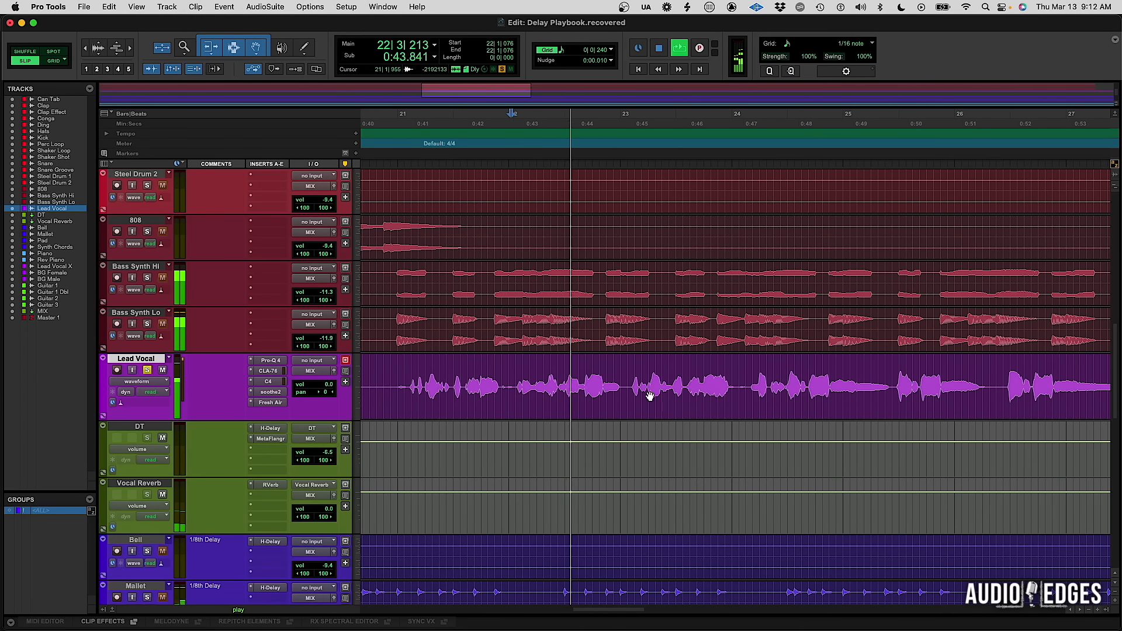
key("space")
left_click_drag(557, 385, 622, 369)
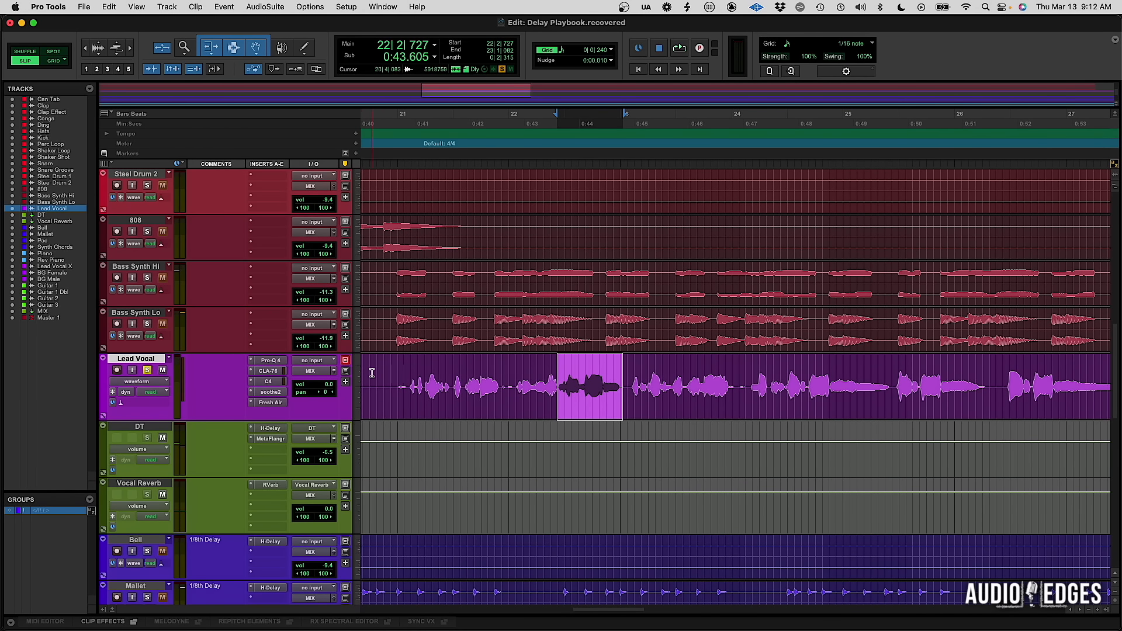
key("space")
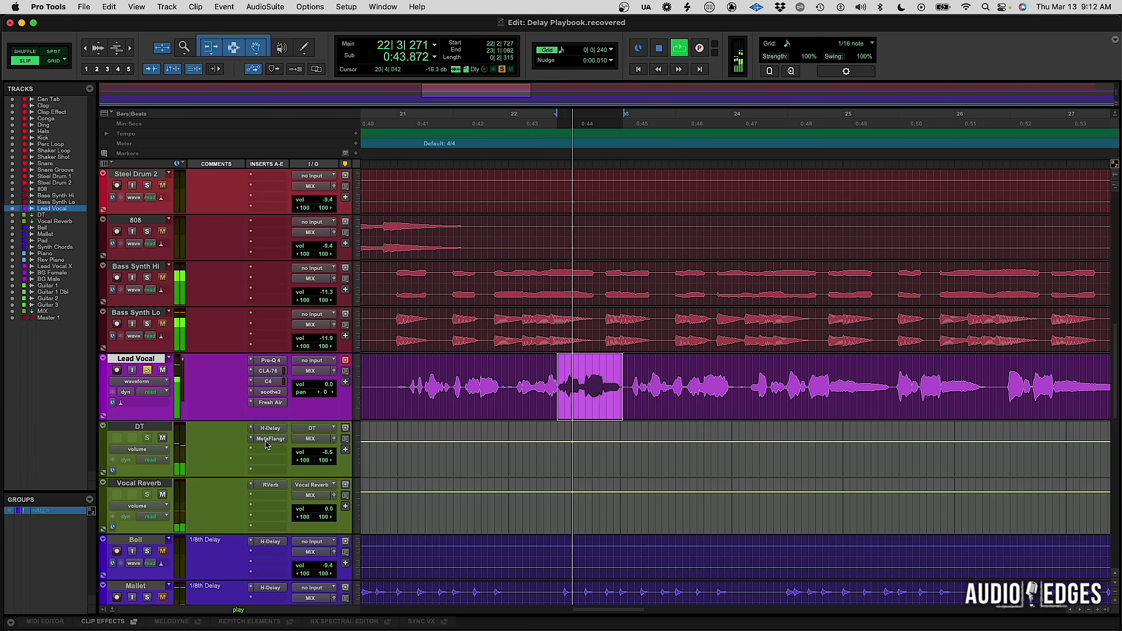
Step: Remove the MetaFlanger insert from the DT track and audition the Lead Vocal phrase from 22|2|385
key("space")
left_click(270, 428)
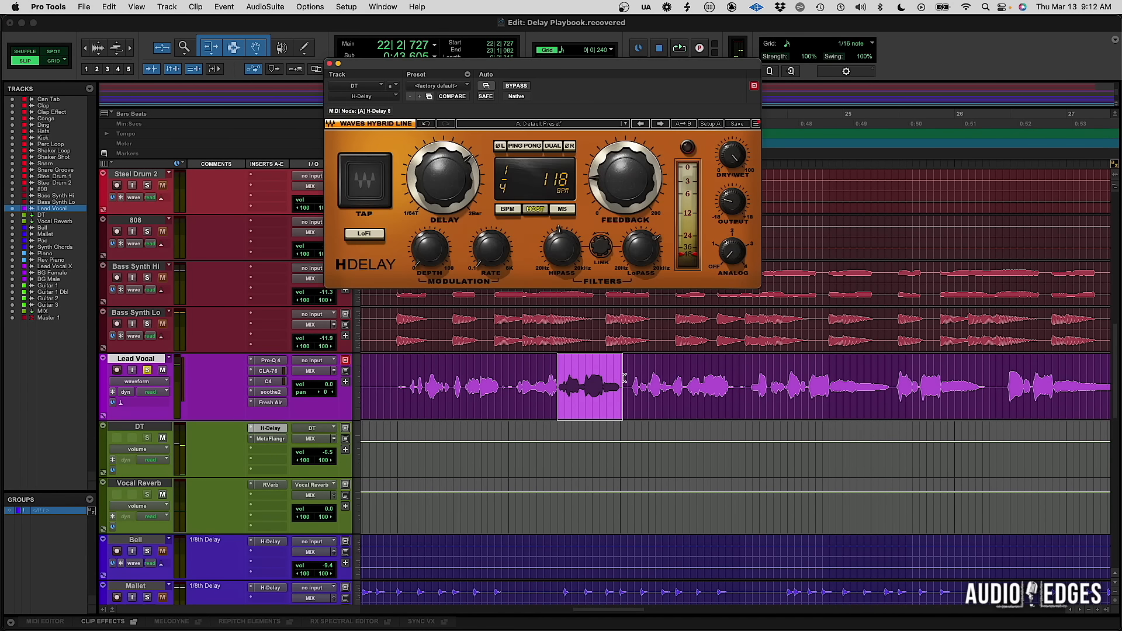
left_click_drag(552, 254, 533, 291)
left_click(252, 439)
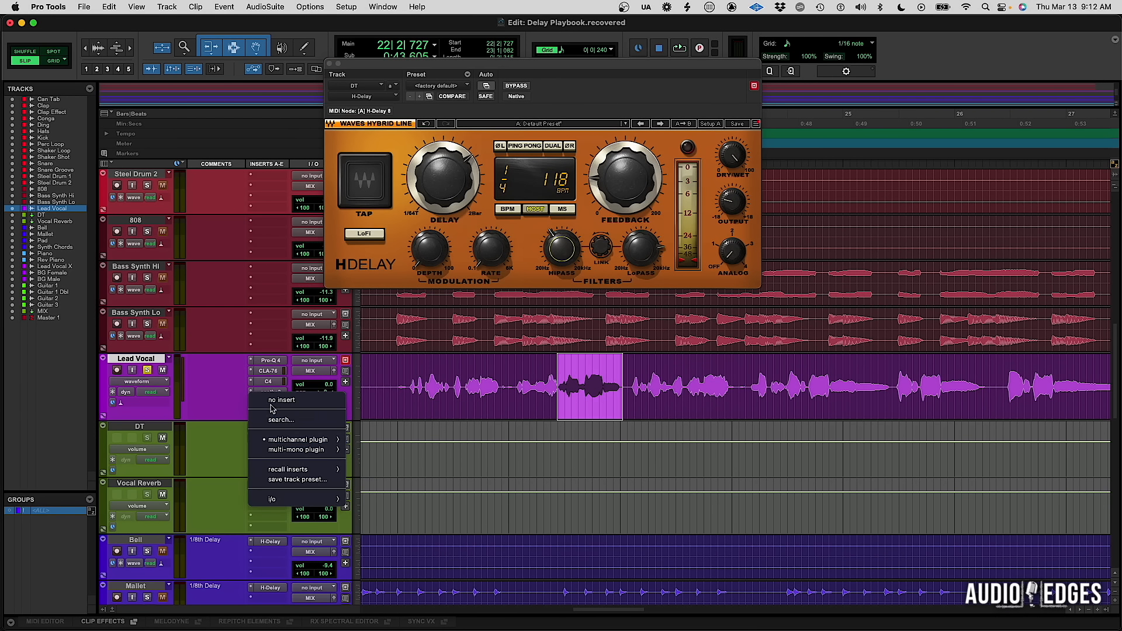
left_click(266, 399)
left_click(548, 377)
key("space")
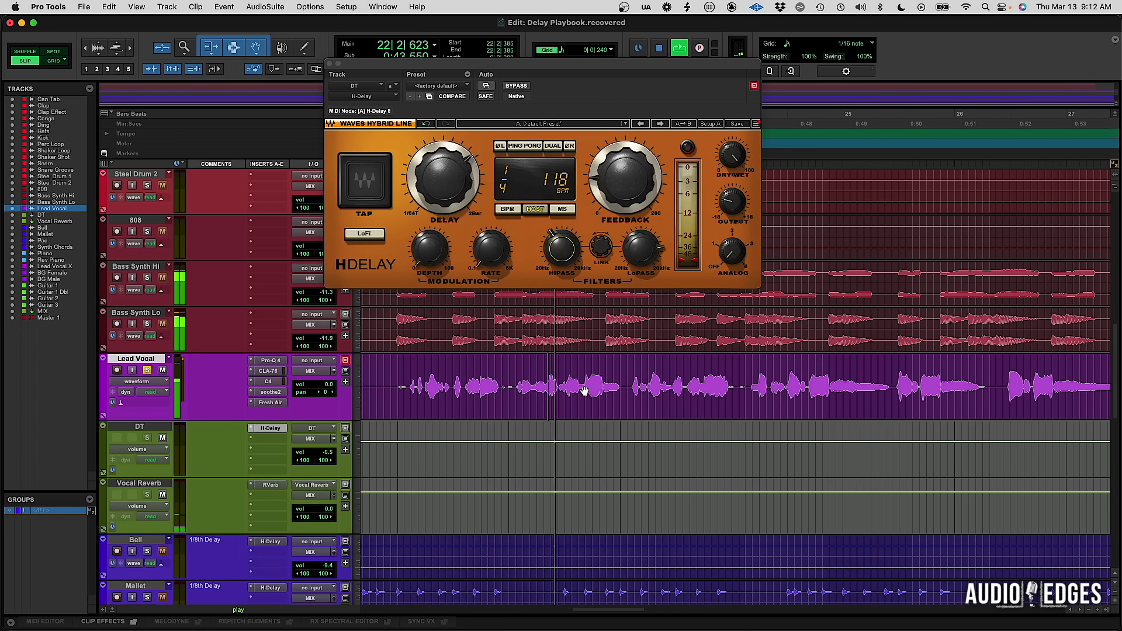
key("space")
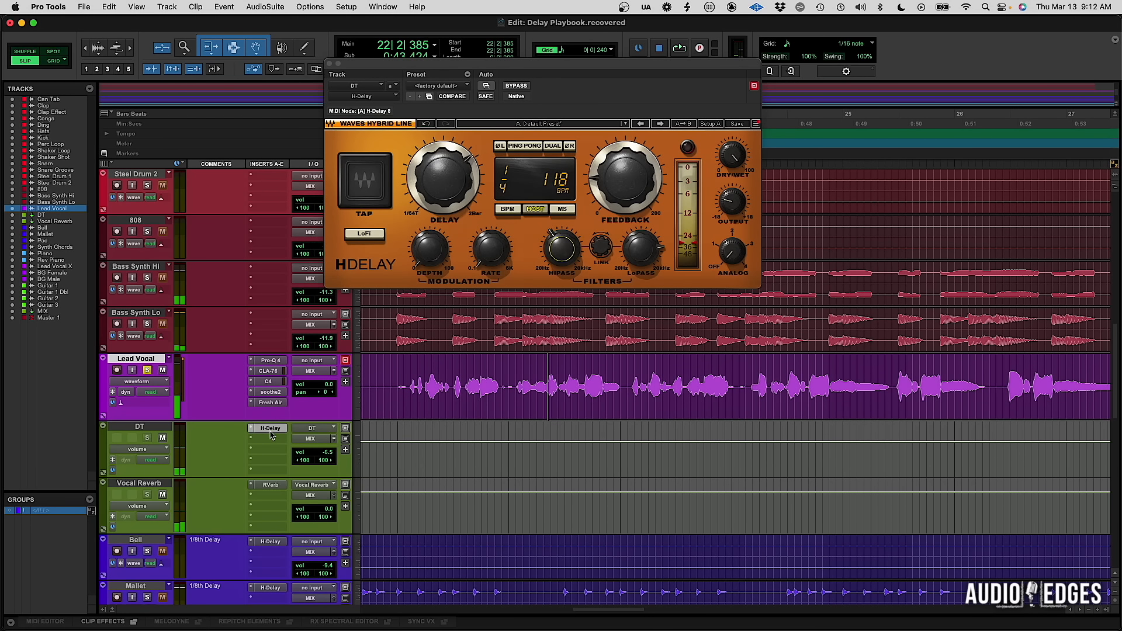
Step: Move H-Delay to the DT track's second insert slot and insert a DeEsser in the first slot
left_click_drag(270, 429, 270, 436)
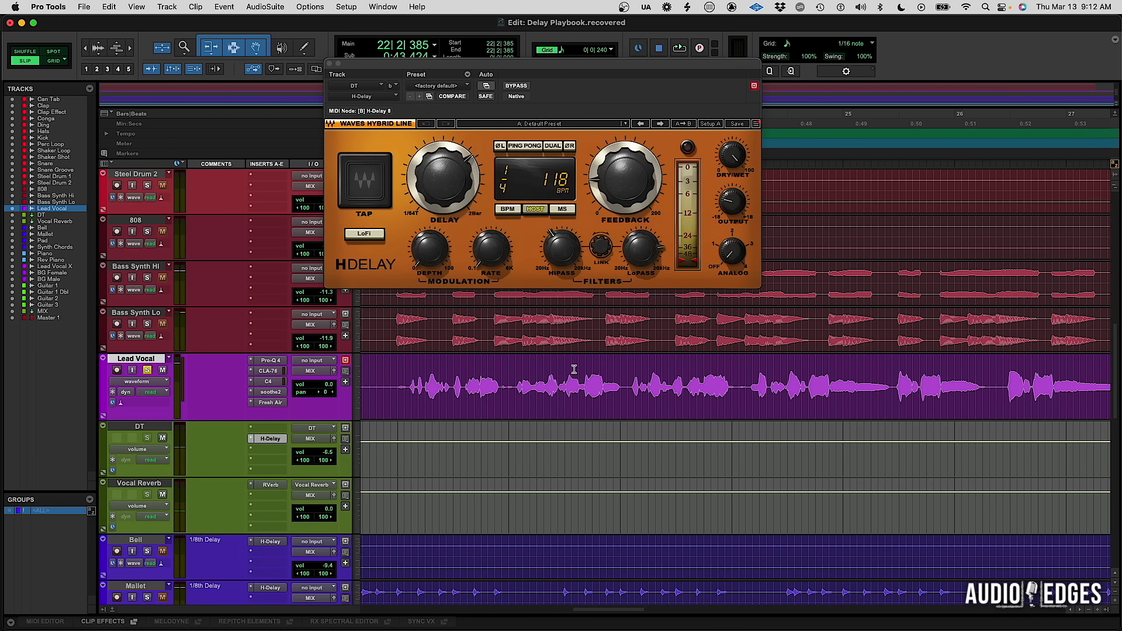
left_click_drag(557, 374, 565, 370)
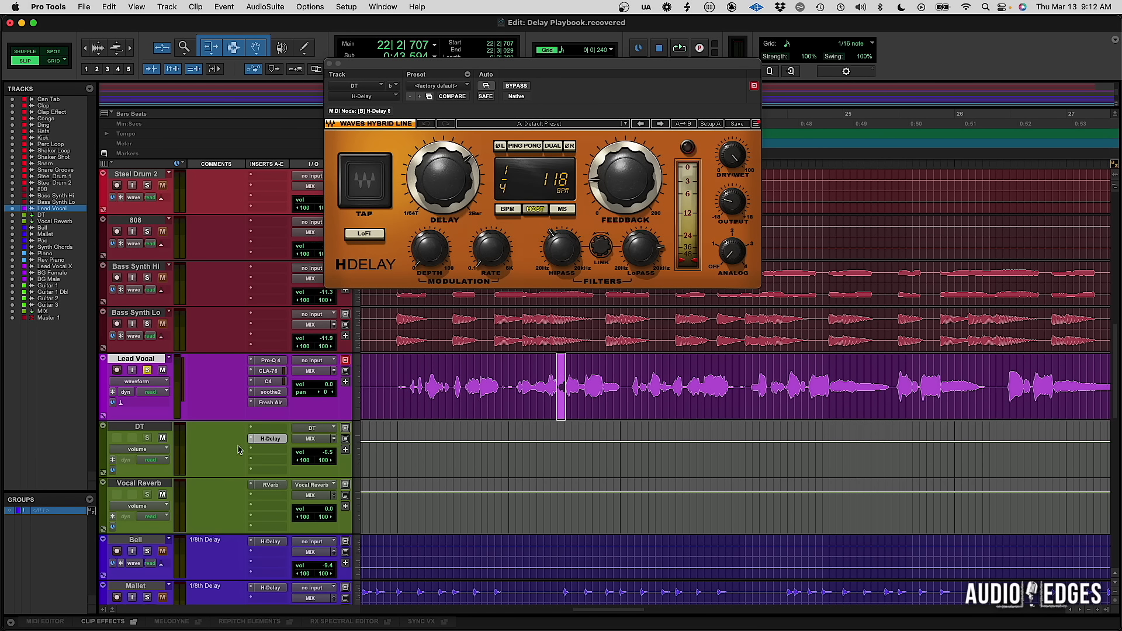
left_click(276, 431)
type("de")
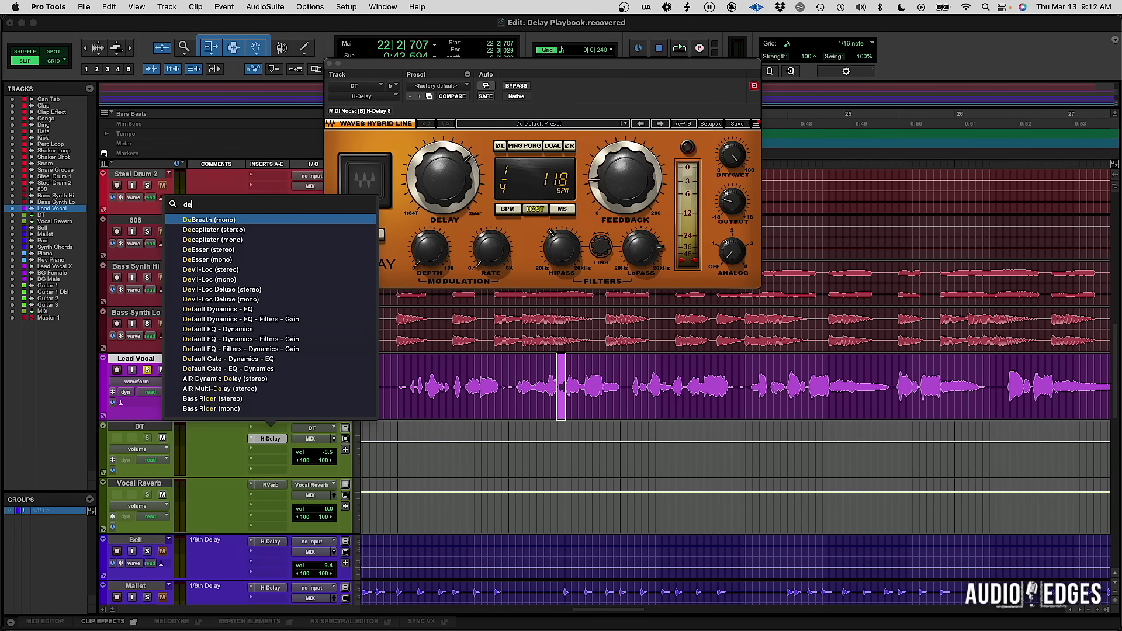
type("e")
key("BackSpace")
type("eEsser")
key("Return")
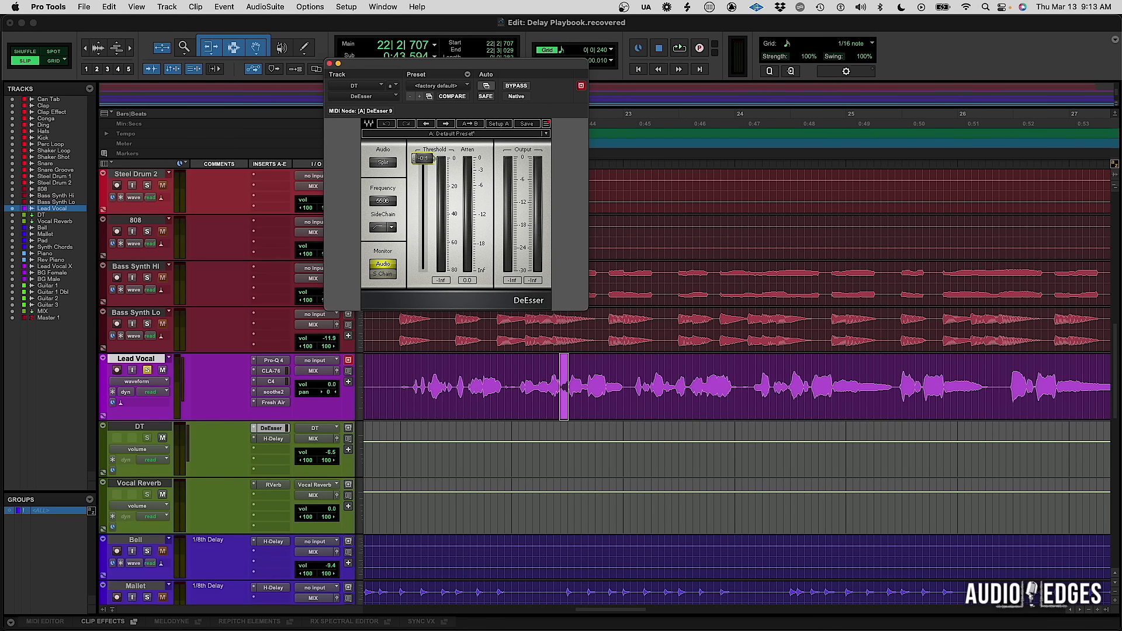
Step: Lower the DeEsser threshold to about -38, play the vocal from 22|1|740, and inspect the H-Delay and DeEsser settings
left_click_drag(422, 158, 422, 211)
left_click(533, 359)
key("space")
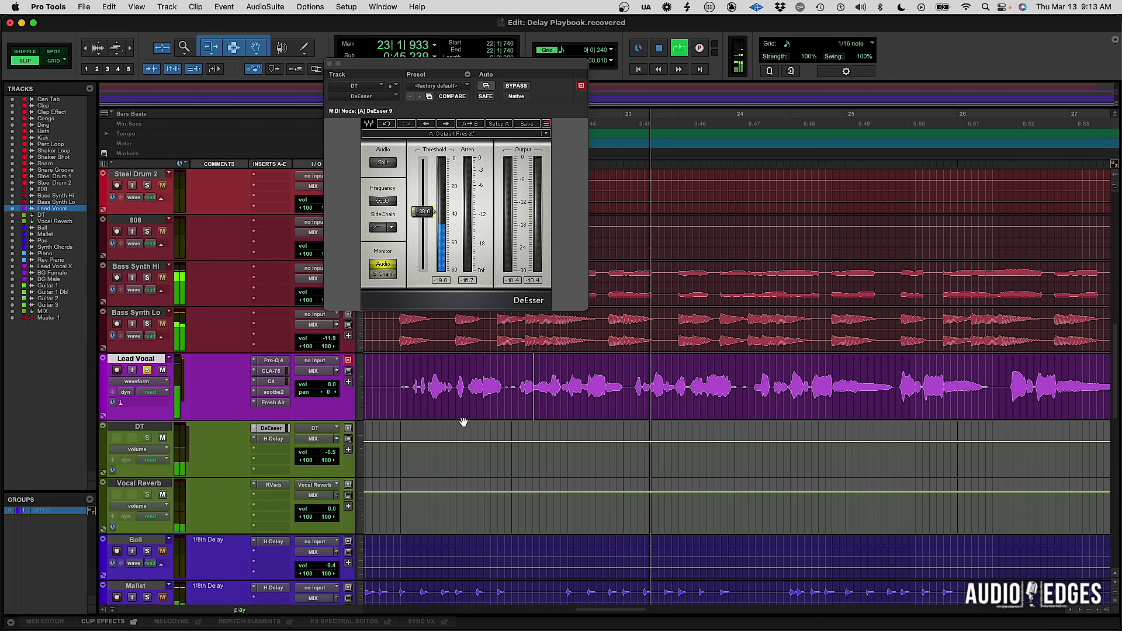
key("space")
left_click(276, 439)
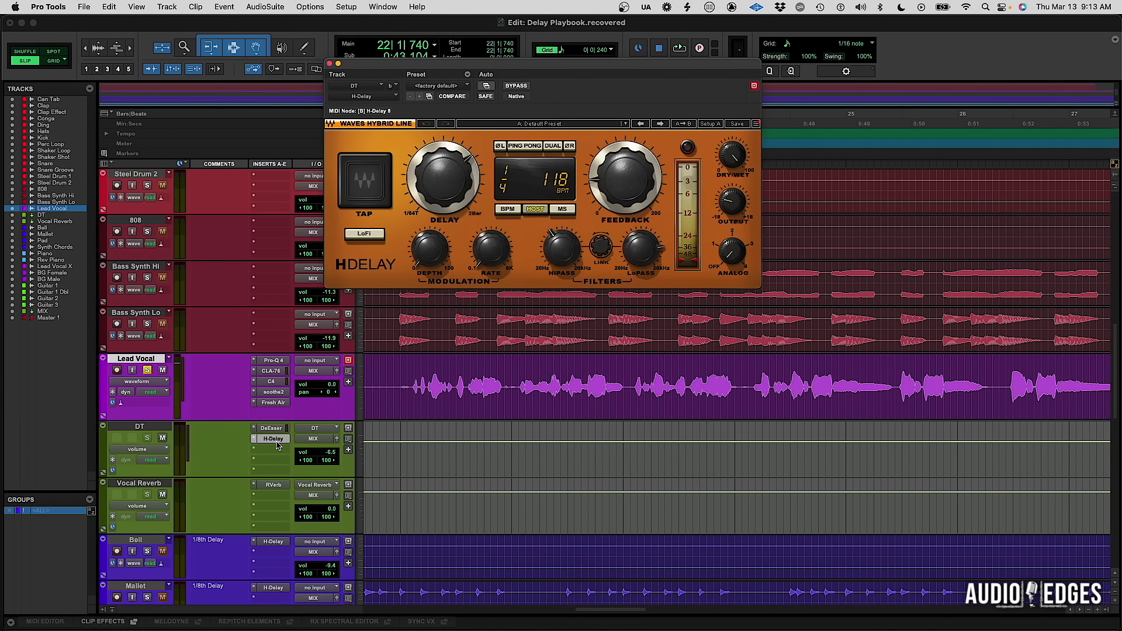
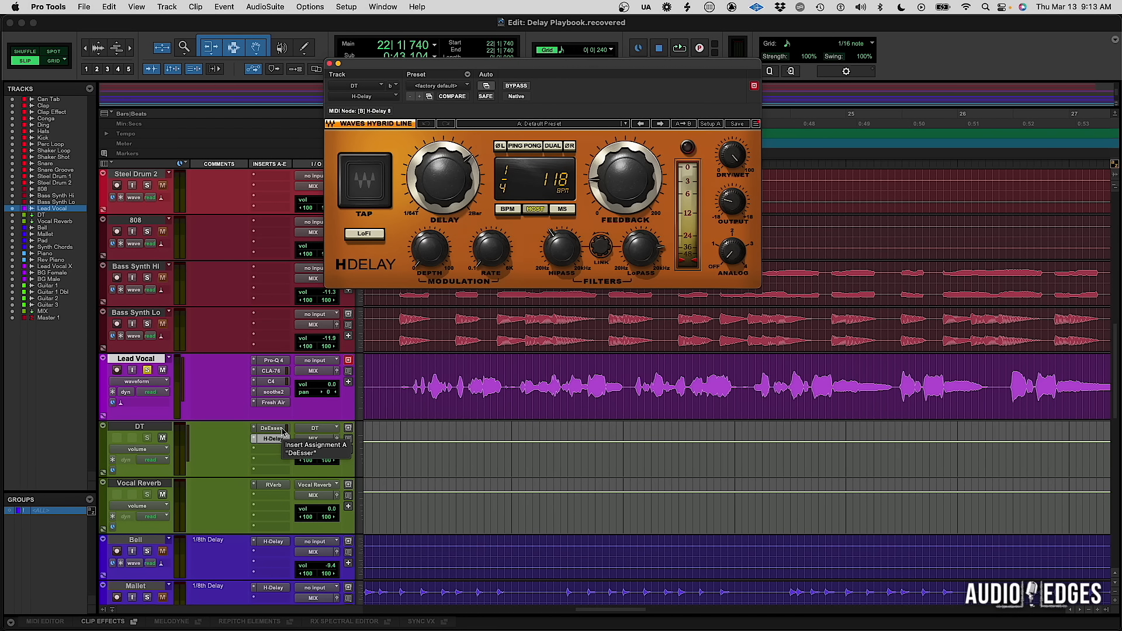
left_click(268, 429)
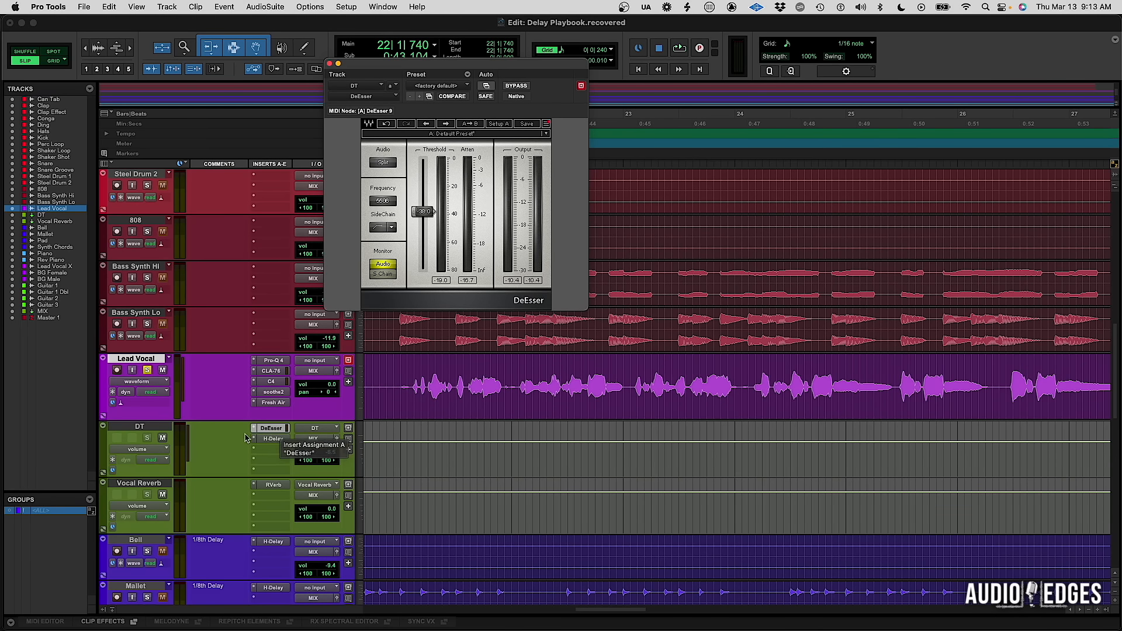
Step: Take the Lead Vocal track out of solo and close the DeEsser window in the Mix window
left_click(147, 370)
key("super+equal")
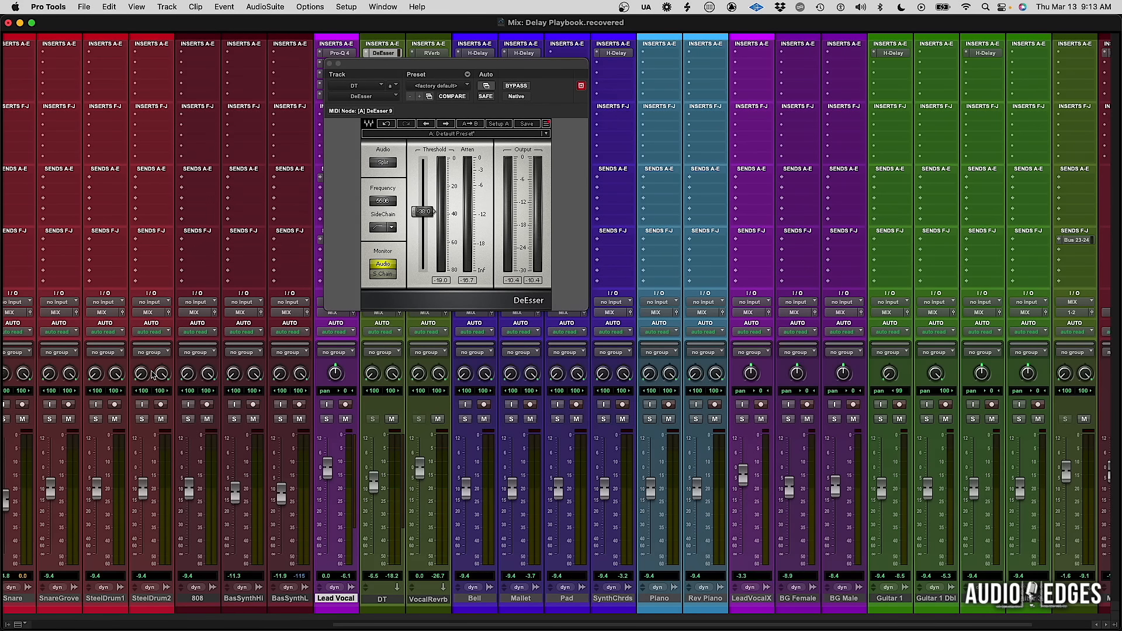
left_click(329, 63)
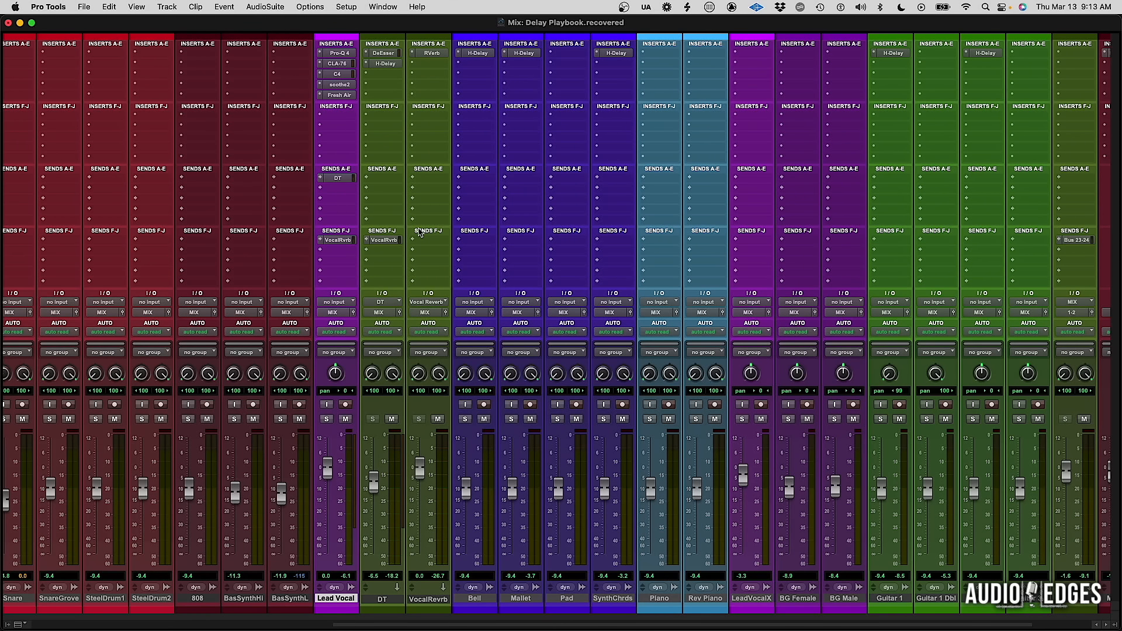
key("super+equal")
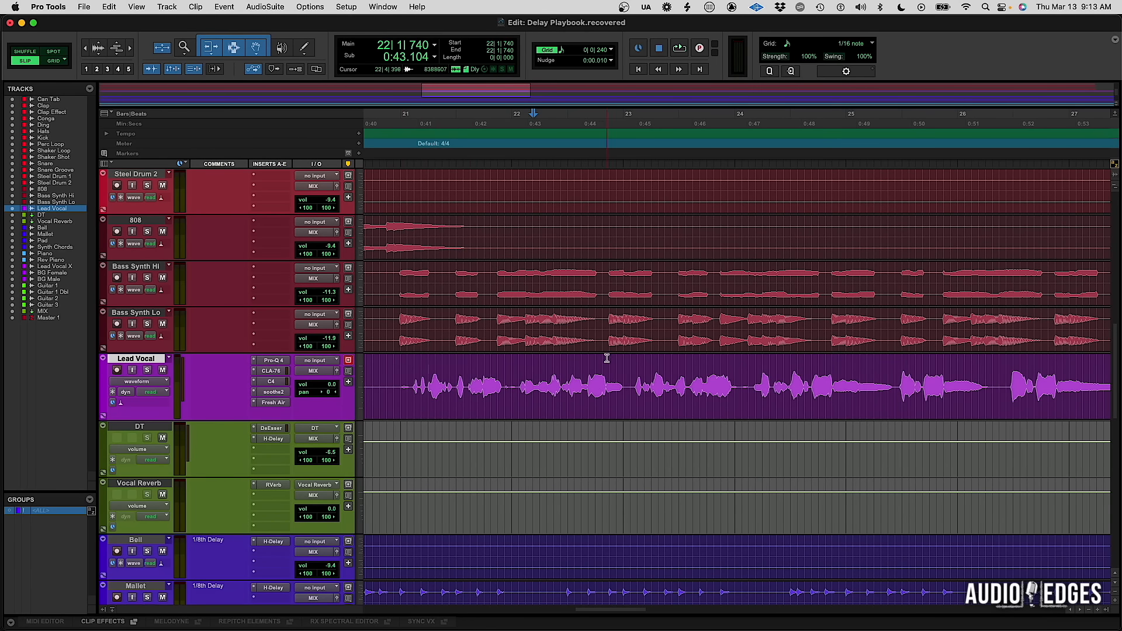
key("super+equal")
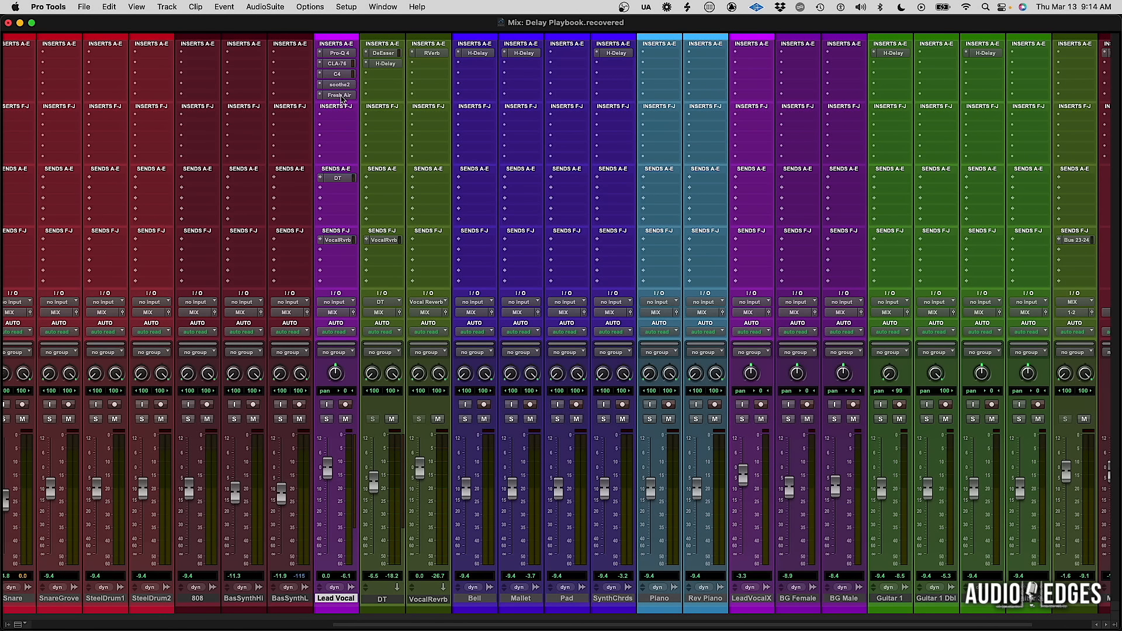
Step: Commit the Lead Vocal track up to its Fresh Air insert, with clips consolidated and sends copied, keeping the source track
right_click(341, 97)
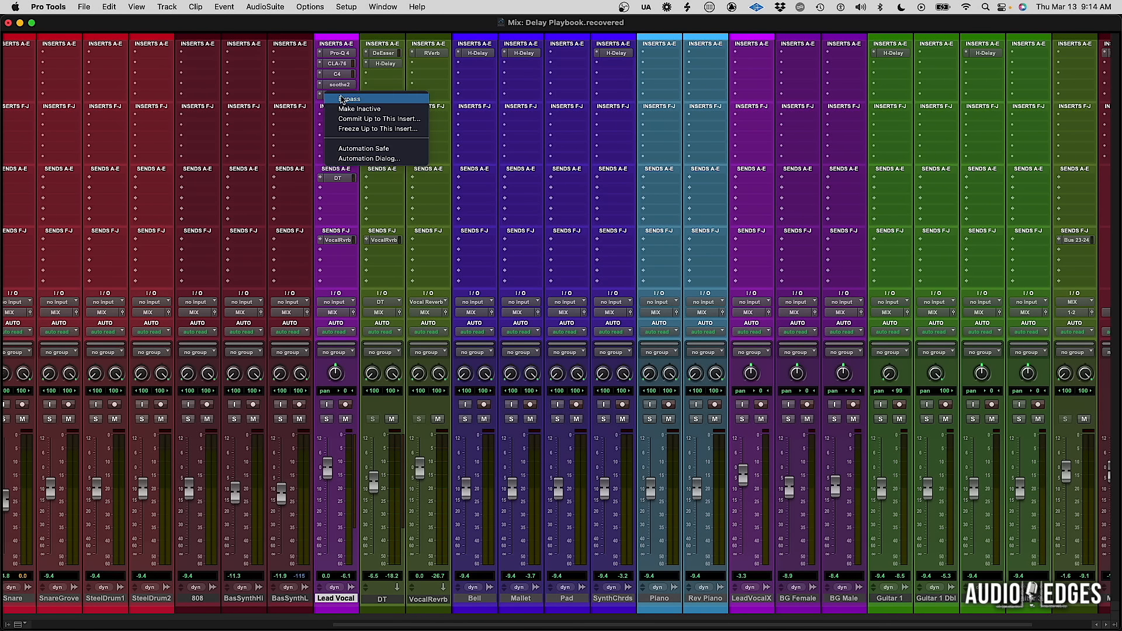
left_click(294, 115)
right_click(347, 97)
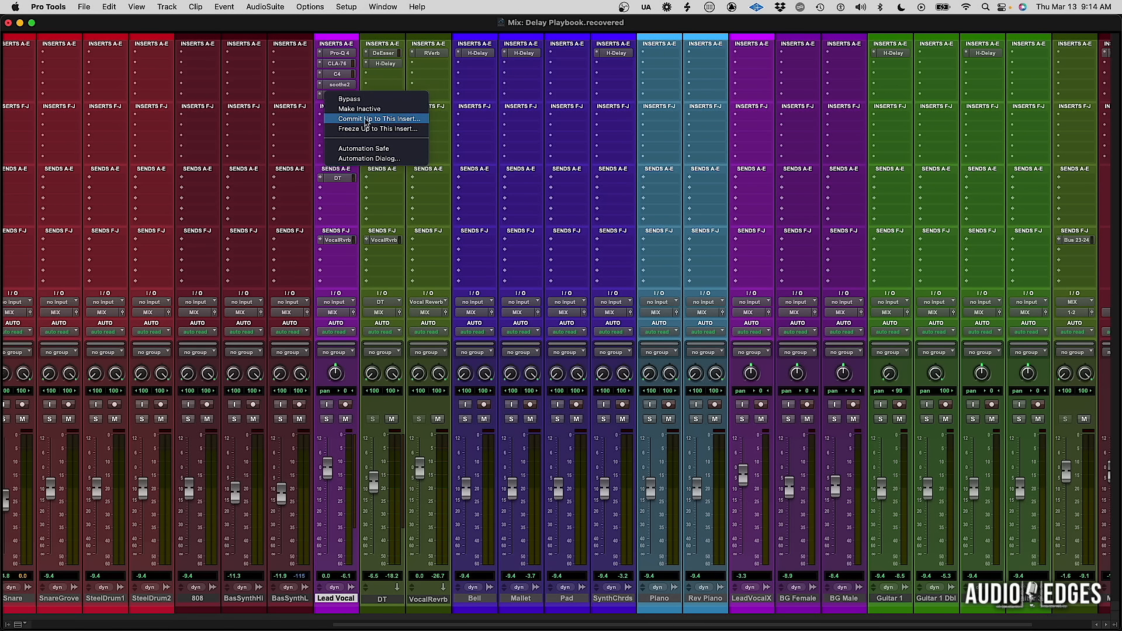
left_click(366, 119)
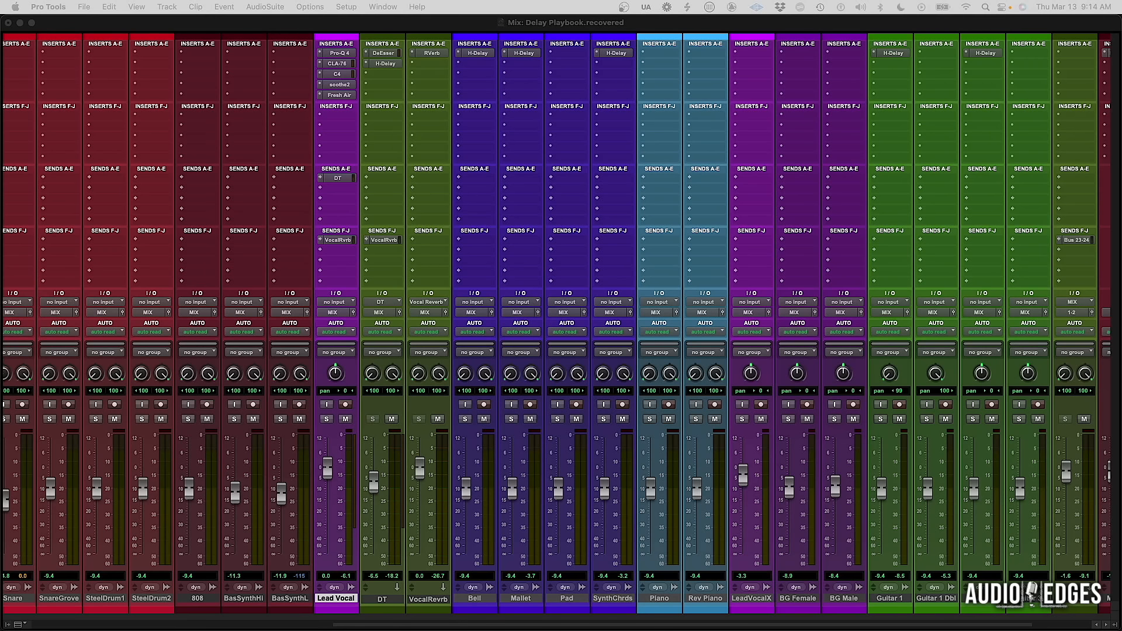
left_click_drag(692, 505, 692, 188)
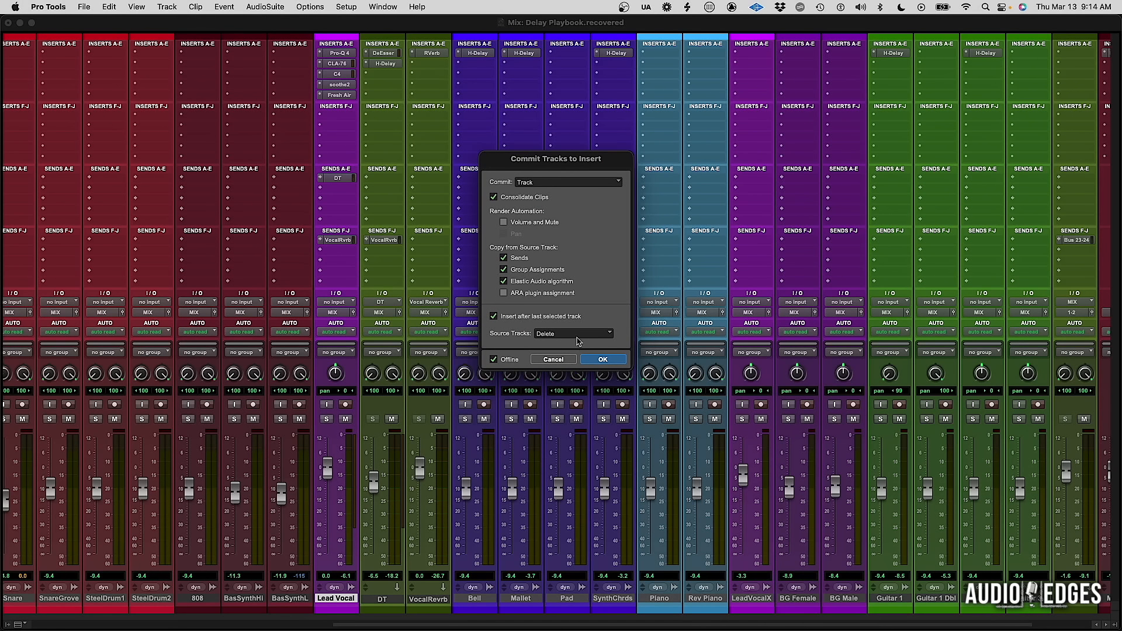
left_click(552, 335)
left_click(568, 343)
left_click(602, 360)
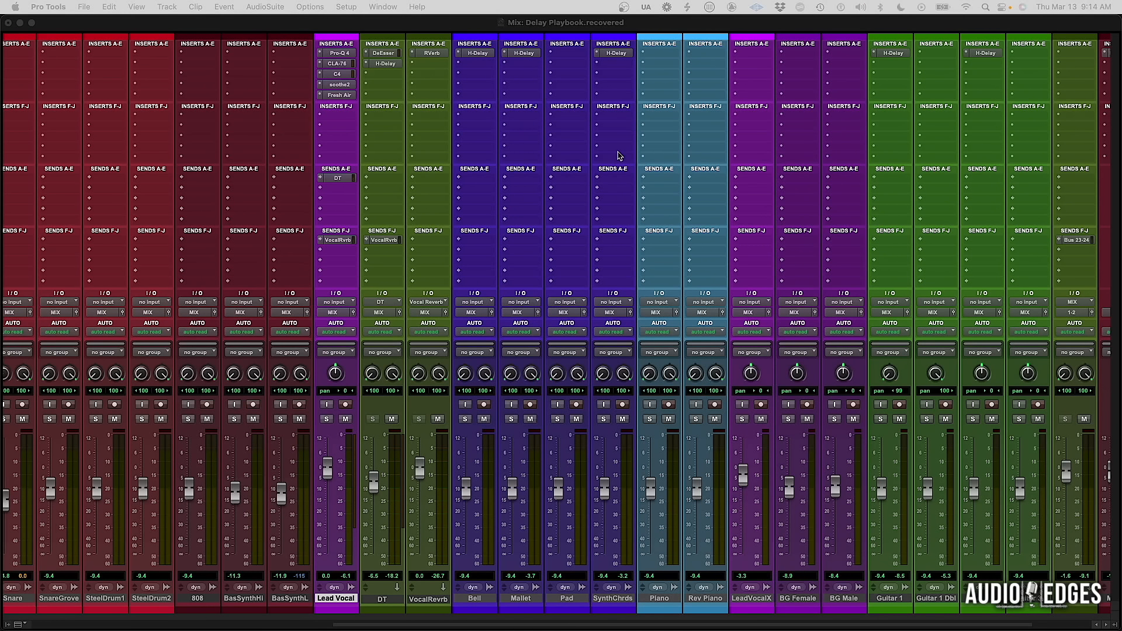
Step: Return to the Edit window and rename the committed Lead Vocal.cm track as DT
key("super+equal")
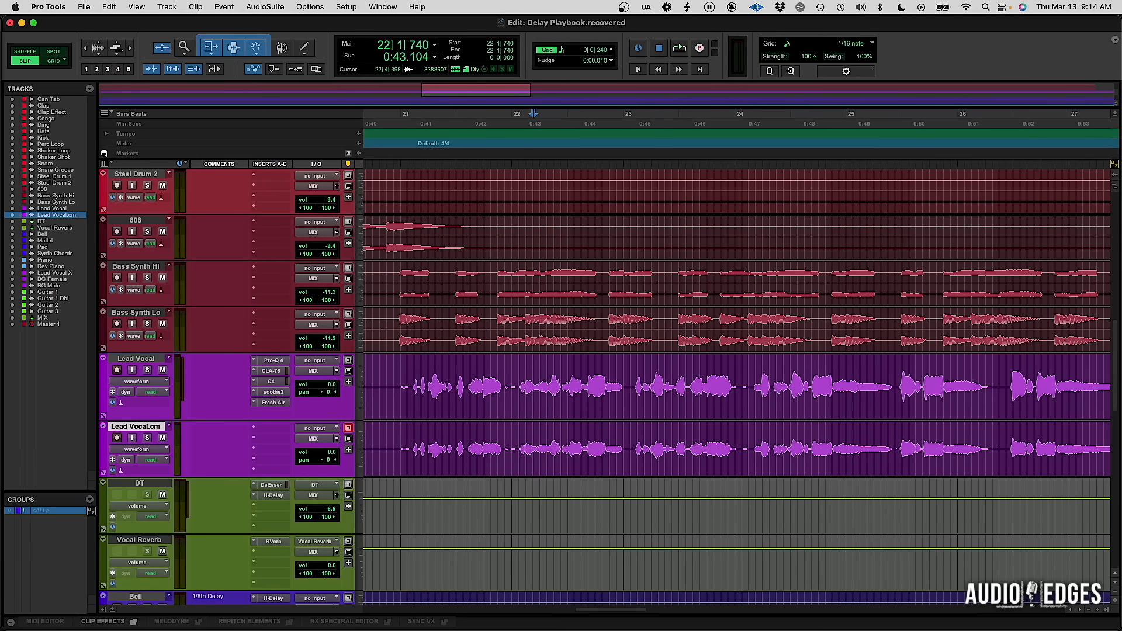
key("r")
key("r")
key("r")
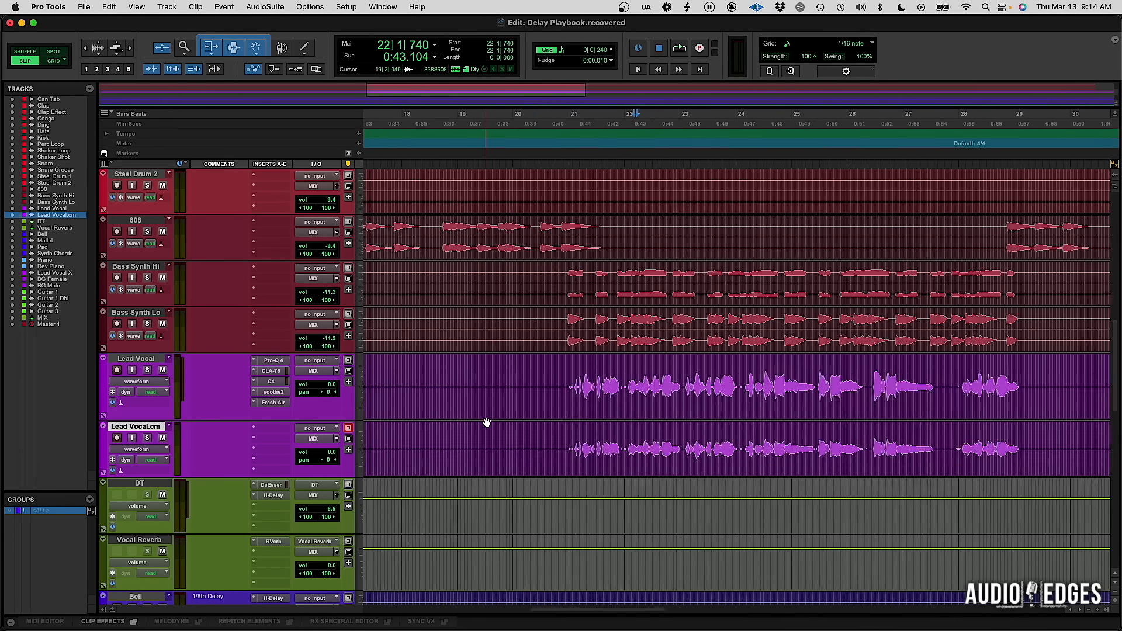
double_click(142, 427)
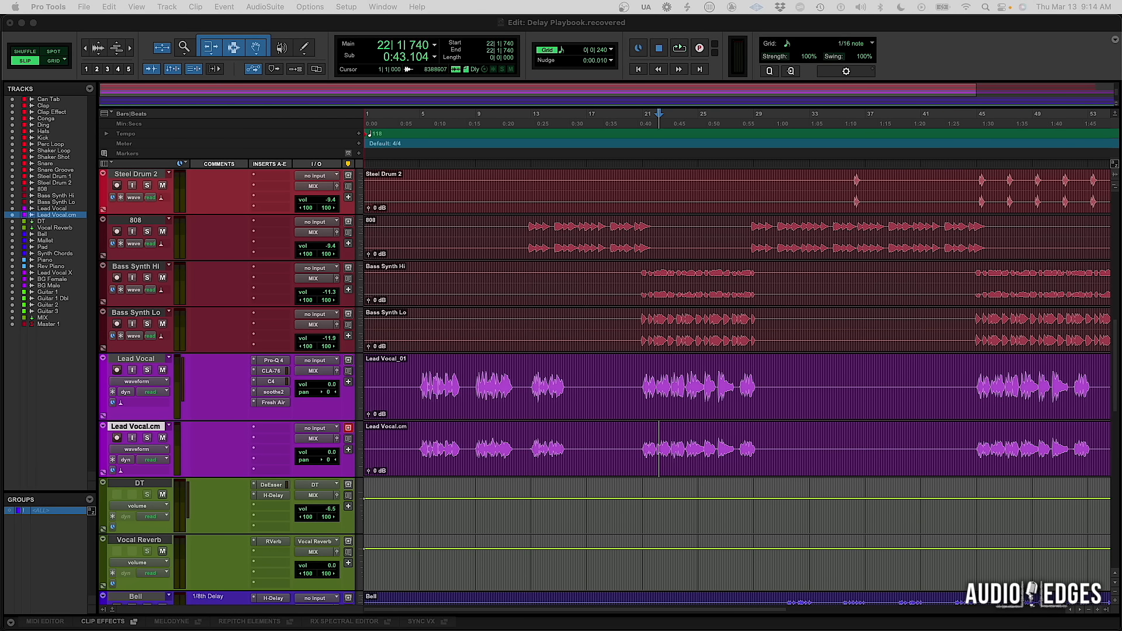
key("Return")
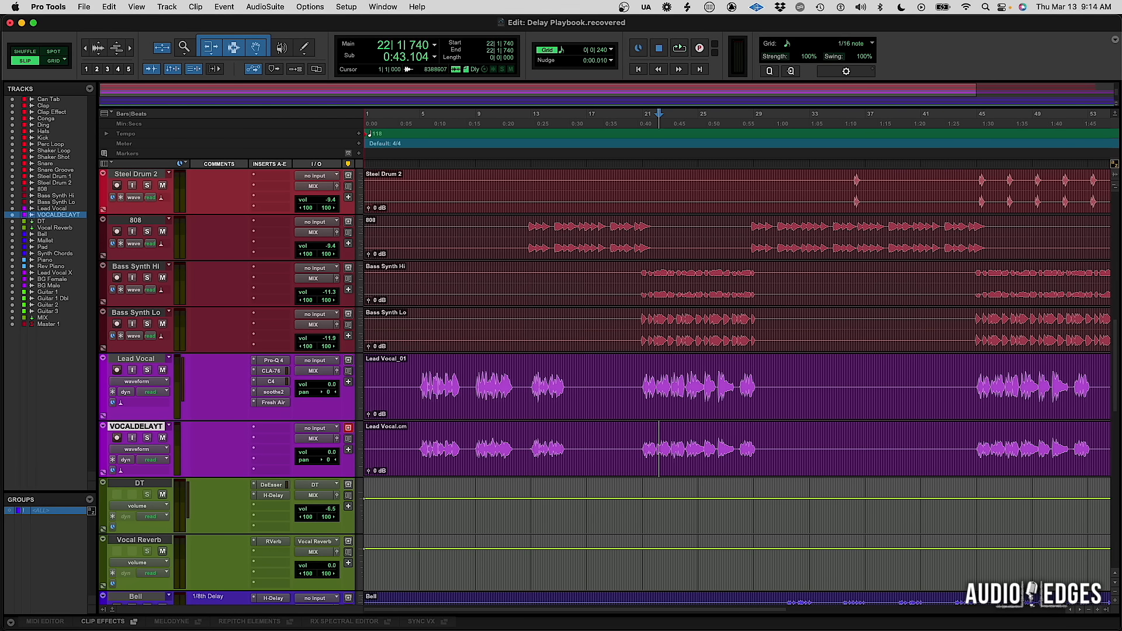
double_click(137, 428)
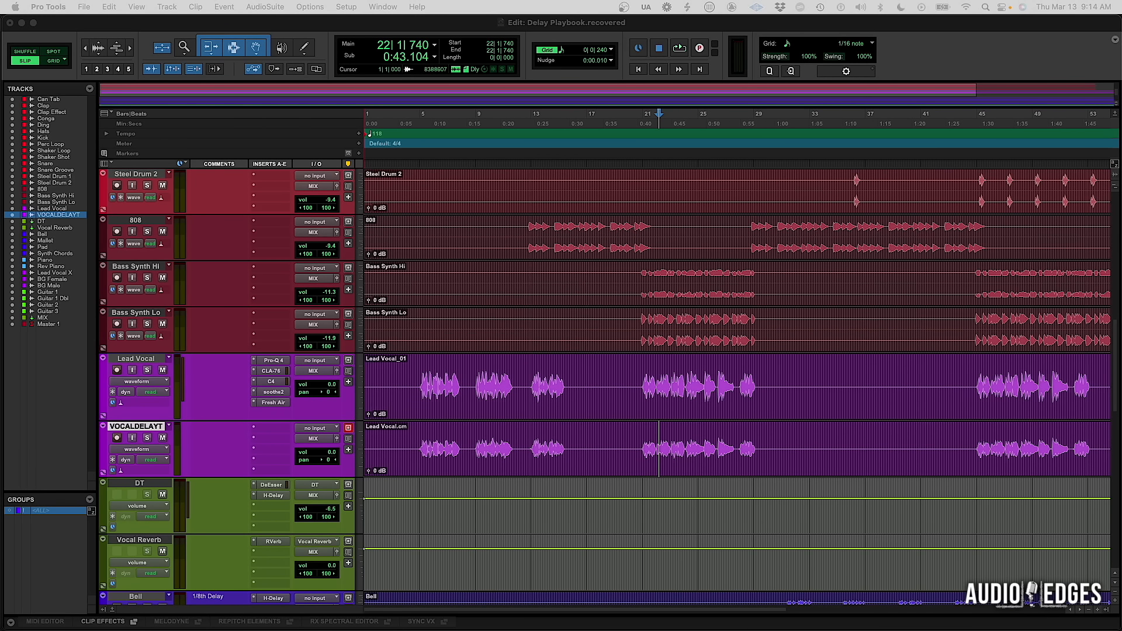
type("DT")
key("Return")
Step: Make the original green DT aux track inactive and shrink it to its minimum height
left_click(142, 485)
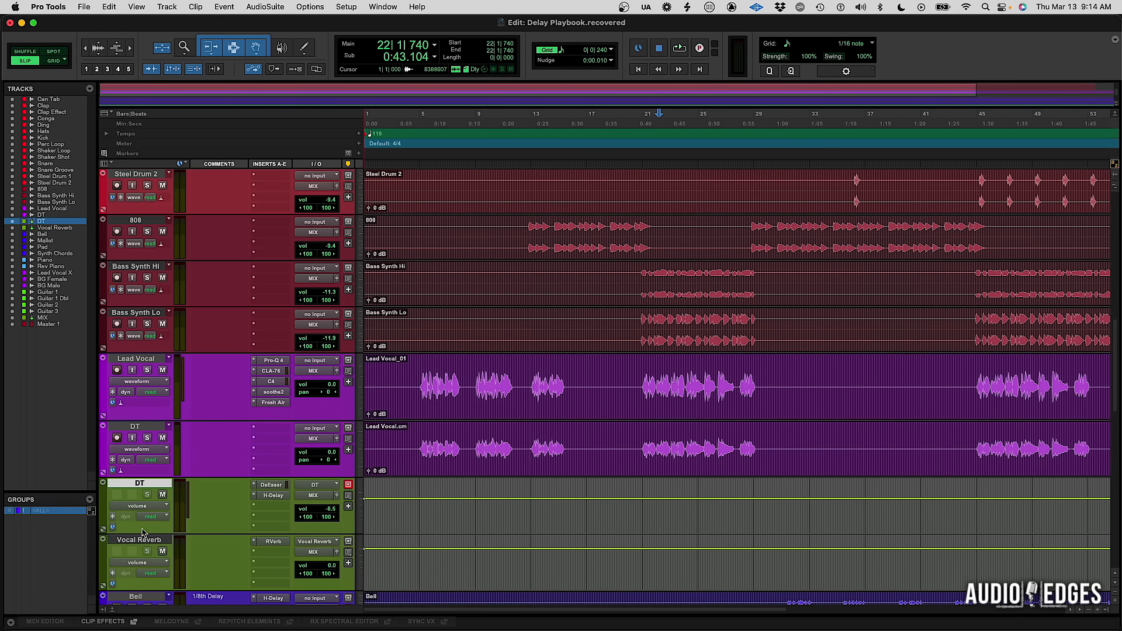
right_click(151, 491)
left_click(192, 500)
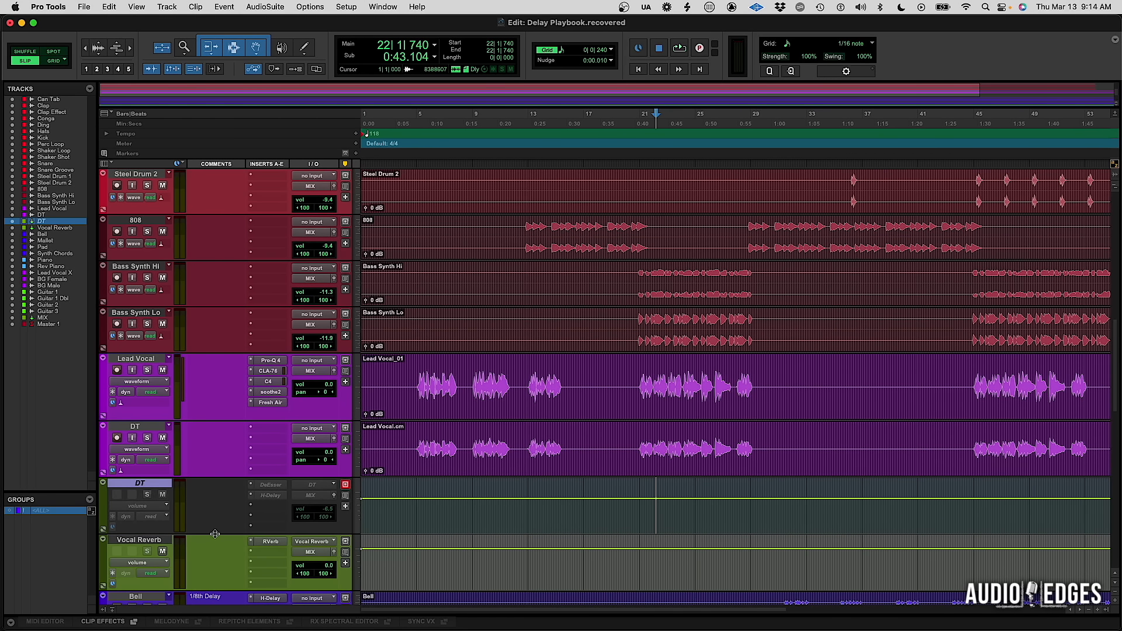
left_click_drag(216, 533, 214, 485)
Step: Remove the DT send from both the Lead Vocal track and the committed DT track in the Mix window
key("super+equal")
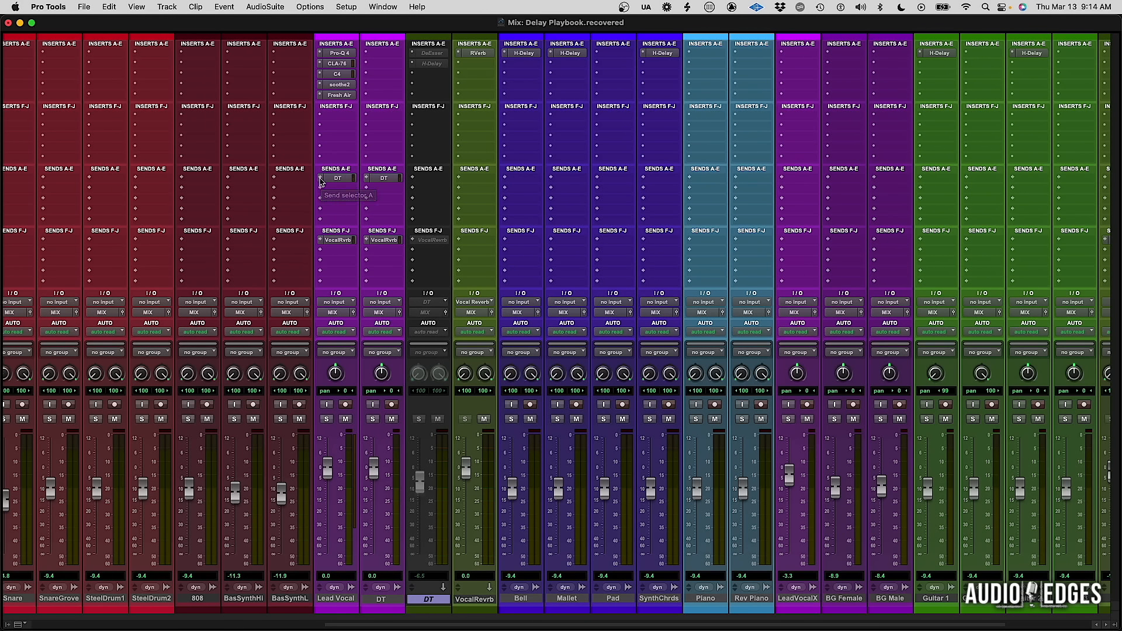
left_click(321, 181)
left_click(345, 141)
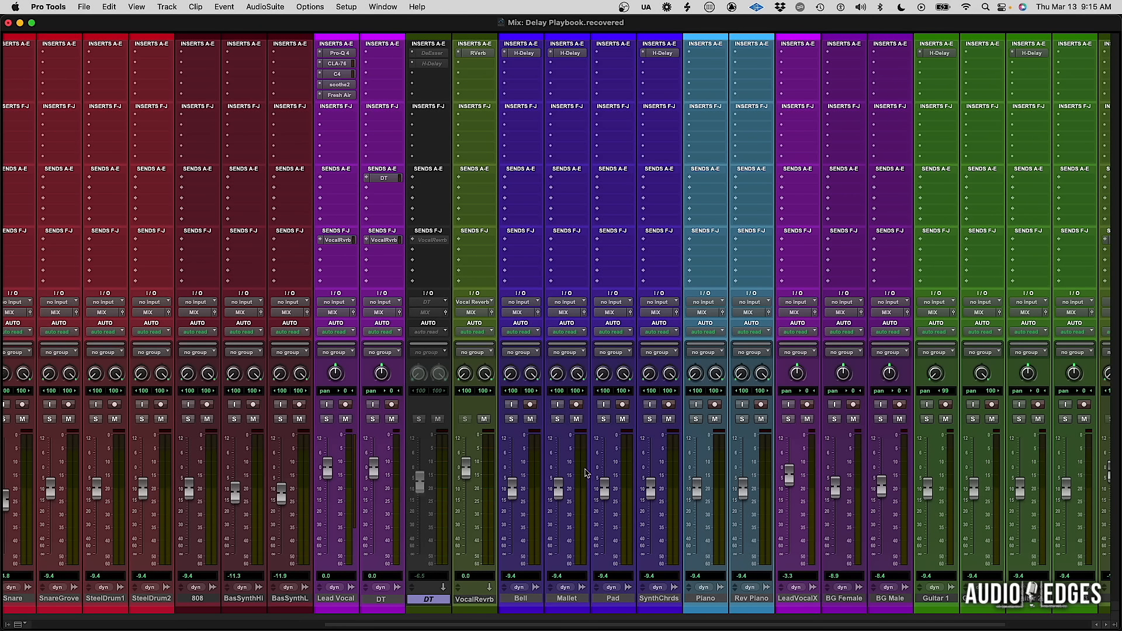
left_click(367, 180)
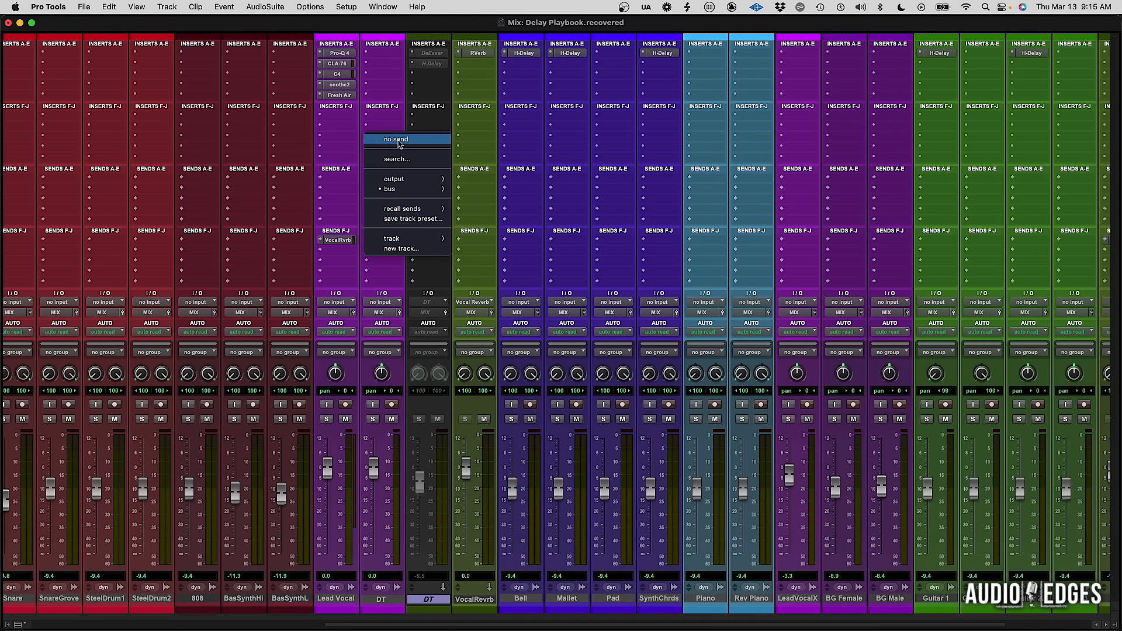
left_click(401, 143)
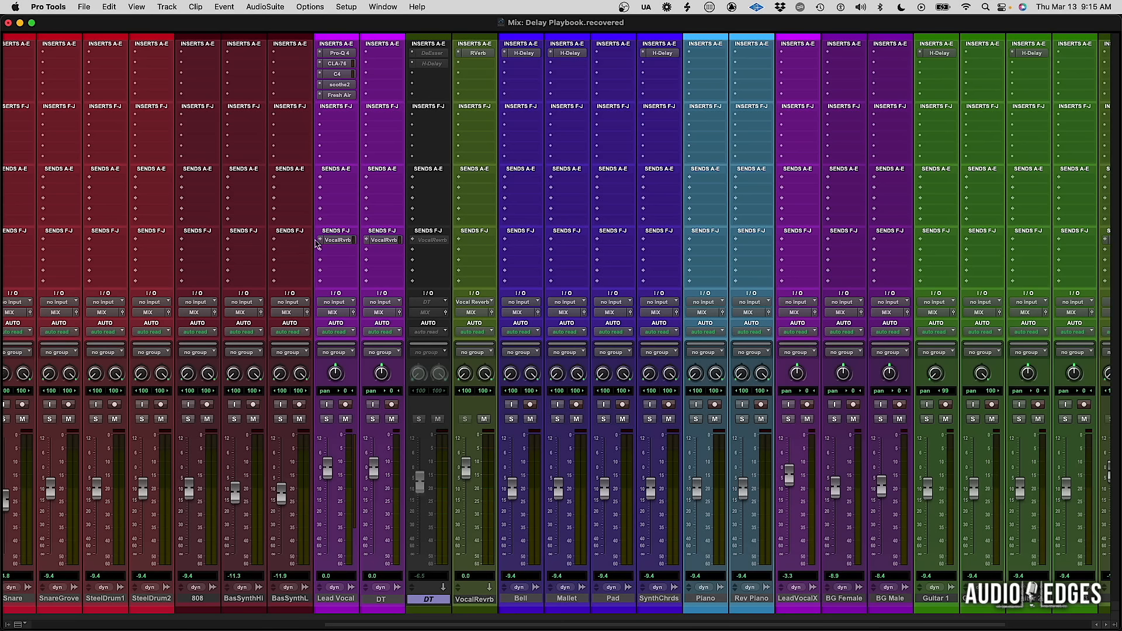
Step: Return to the Edit window and select the committed DT track's audio from 20|3|841 to 33|1|691
left_click(384, 600)
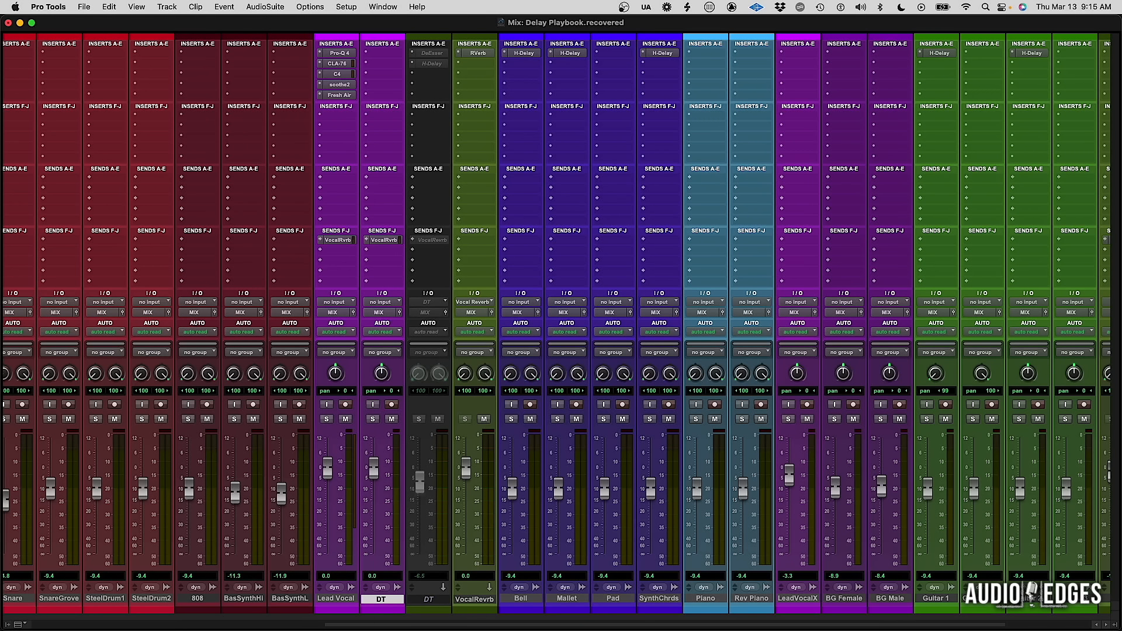
key("super+equal")
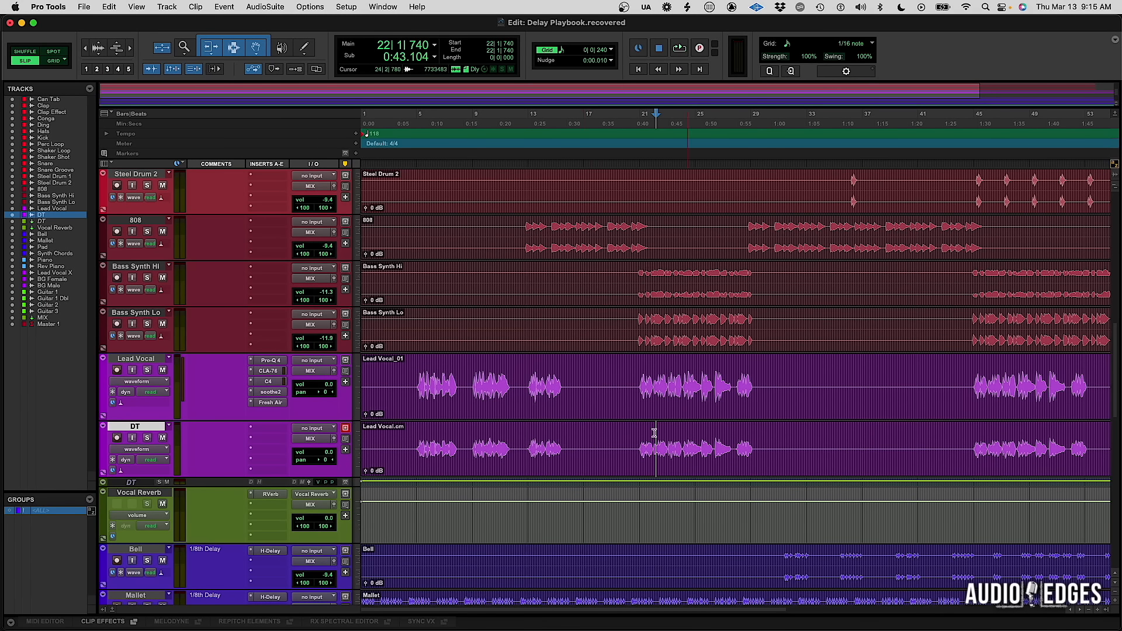
left_click_drag(634, 386, 772, 383)
left_click_drag(635, 450, 810, 451)
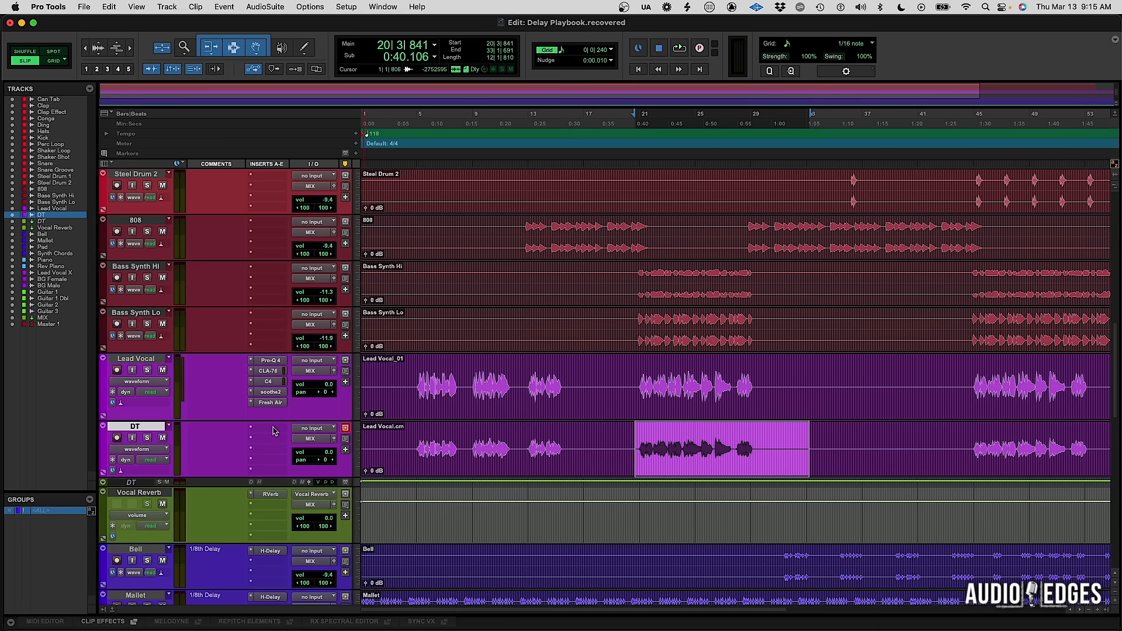
Step: Copy the H-Delay insert from the inactive DT aux to the committed DT track in the Mix window, and select DT's whole clip in the Edit window
key("super+equal")
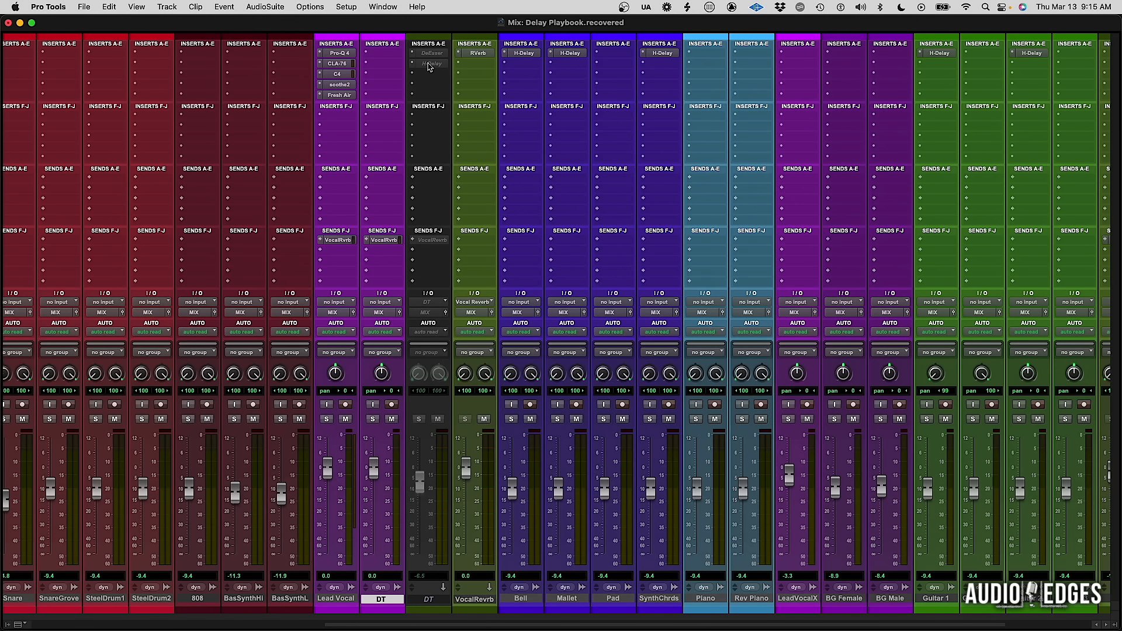
left_click_drag(429, 64, 391, 54)
key("super+equal")
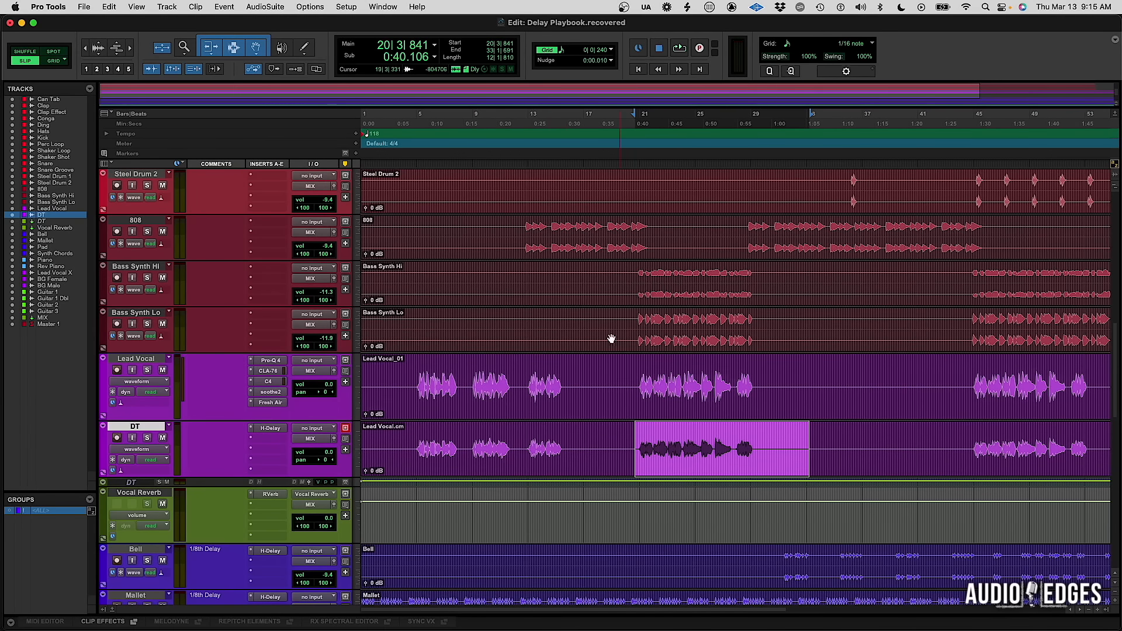
left_click(596, 429)
left_click(565, 468)
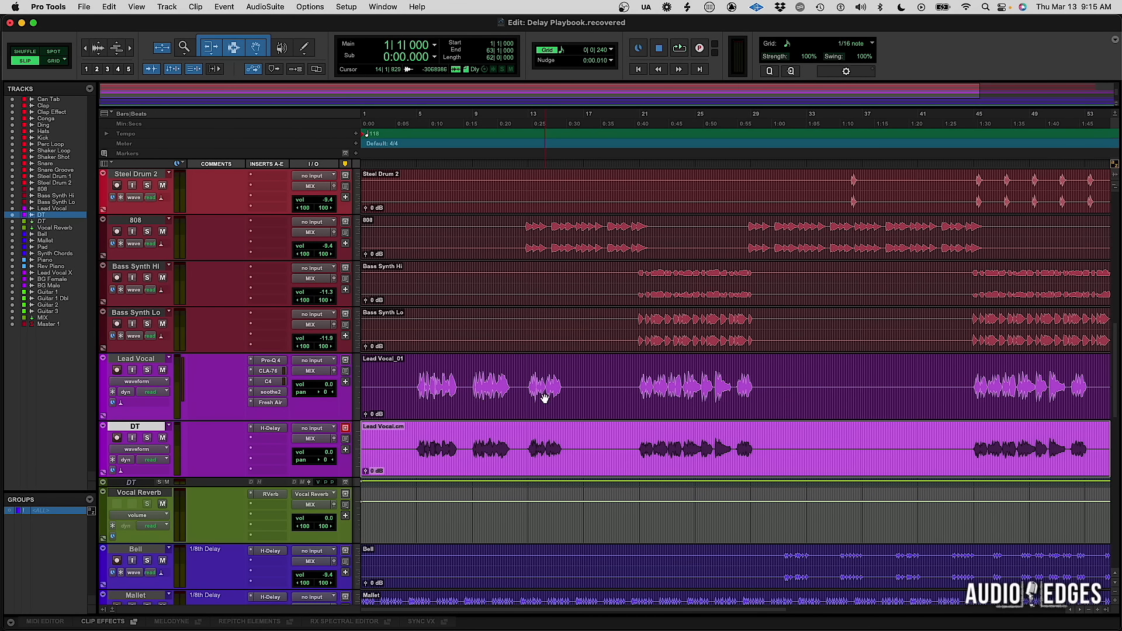
Step: Show the Lead Vocal track's Vocal Reverb send level automation and return the track to its waveform view
left_click(161, 381)
left_click(228, 435)
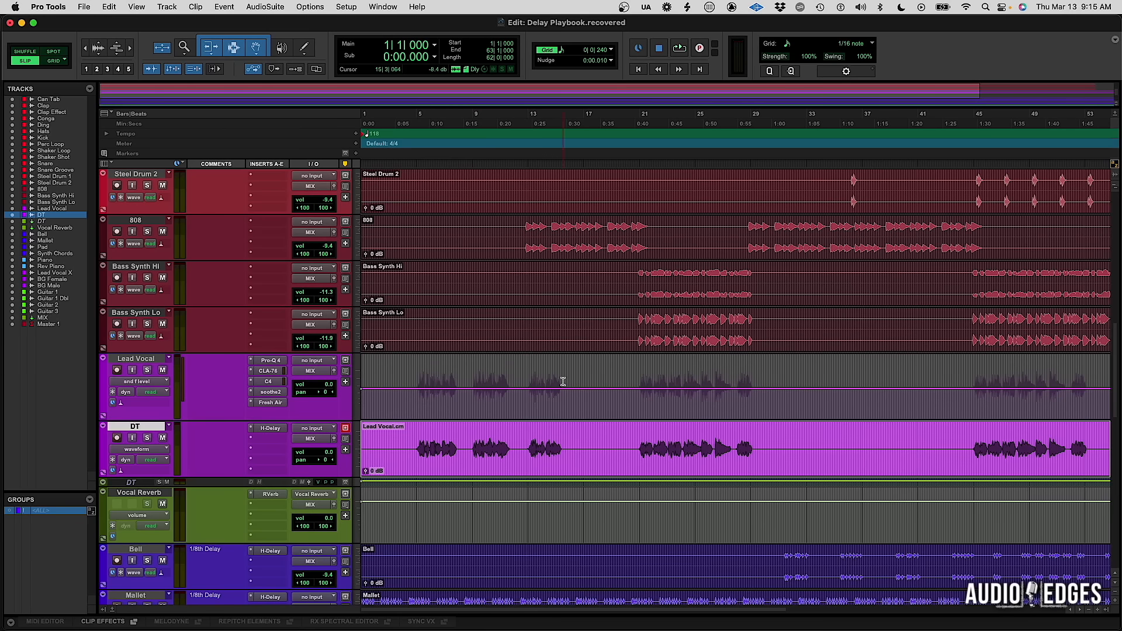
left_click(147, 381)
left_click(140, 312)
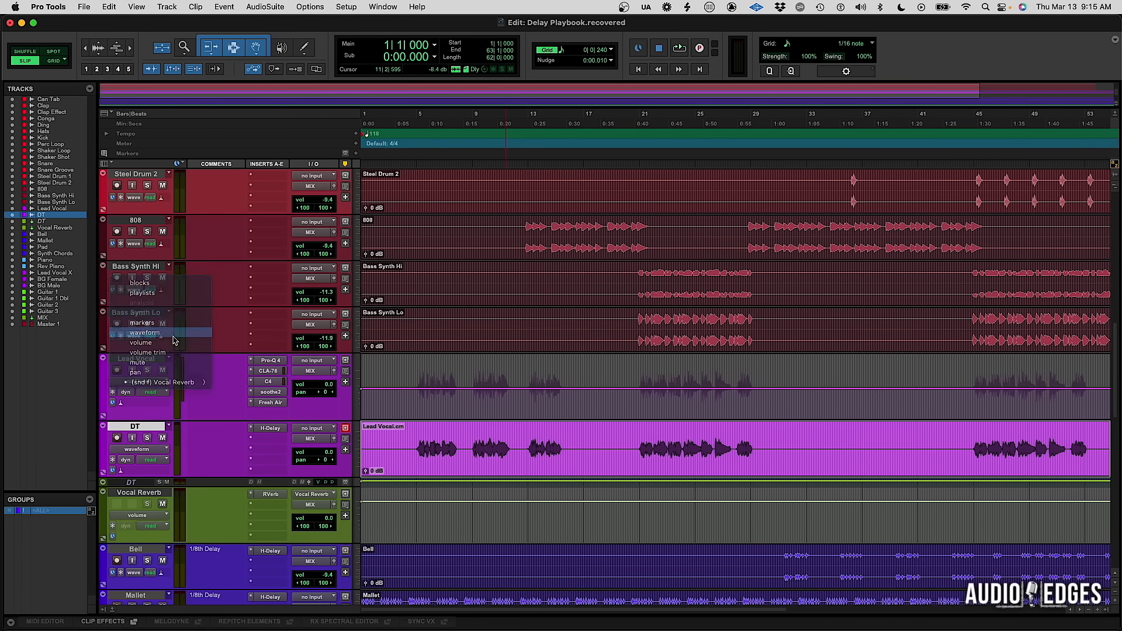
Step: Mute the entire Lead Vocal.cm clip on the DT track
left_click_drag(549, 382, 559, 386)
left_click(548, 462)
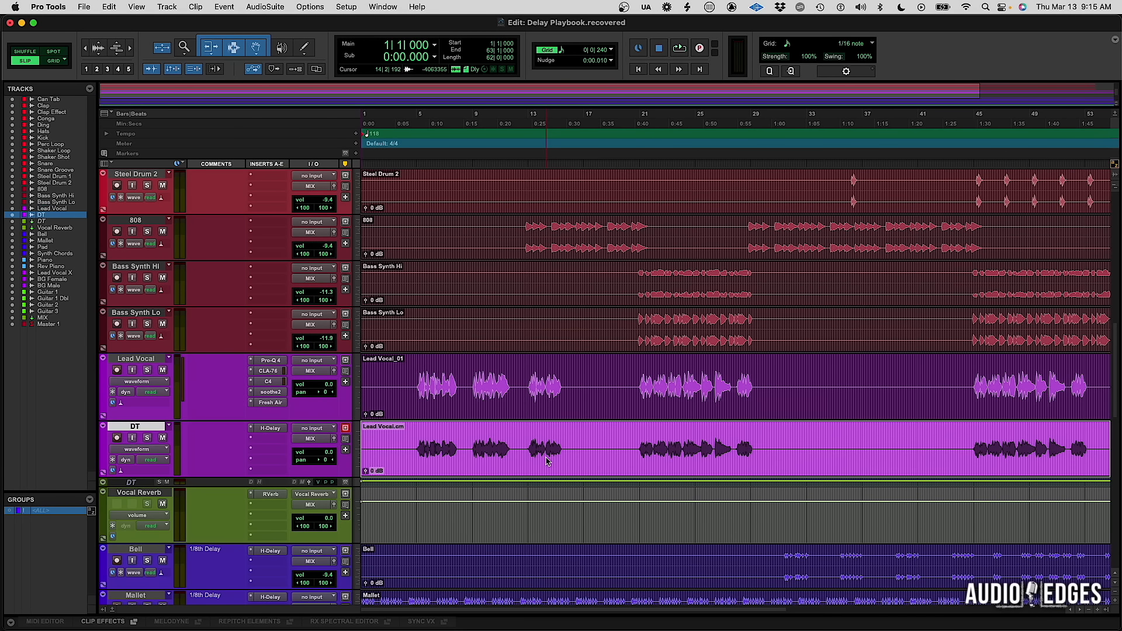
key("super+m")
left_click(547, 461)
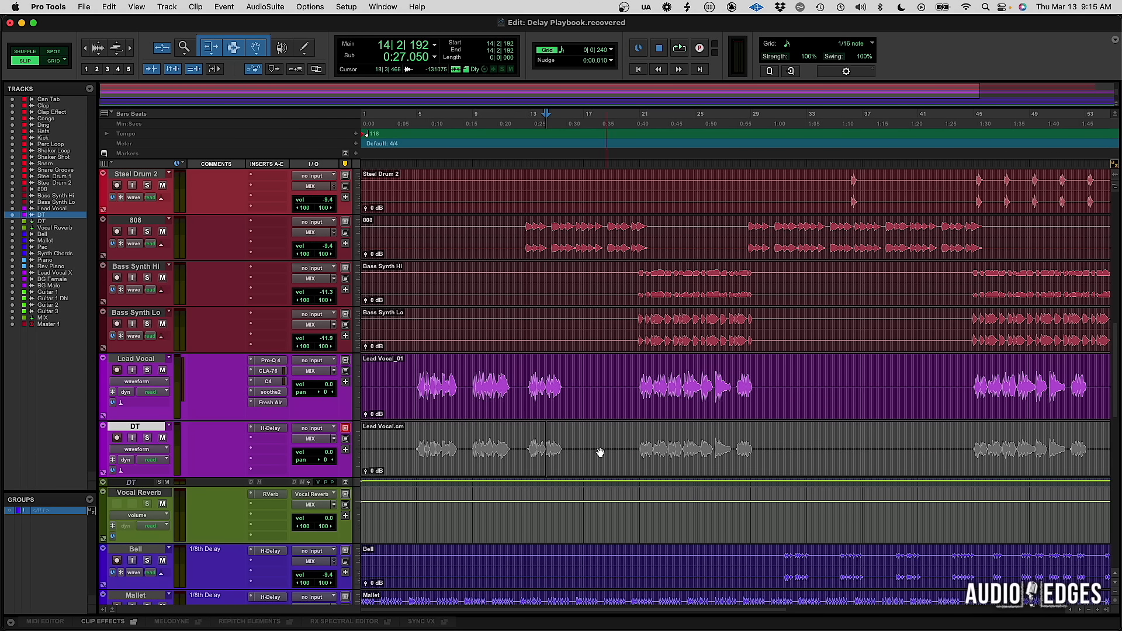
Step: Audition the Lead Vocal phrase from 10|2|589 to find the words for the delay throw
left_click(535, 466)
key("t")
key("t")
key("t")
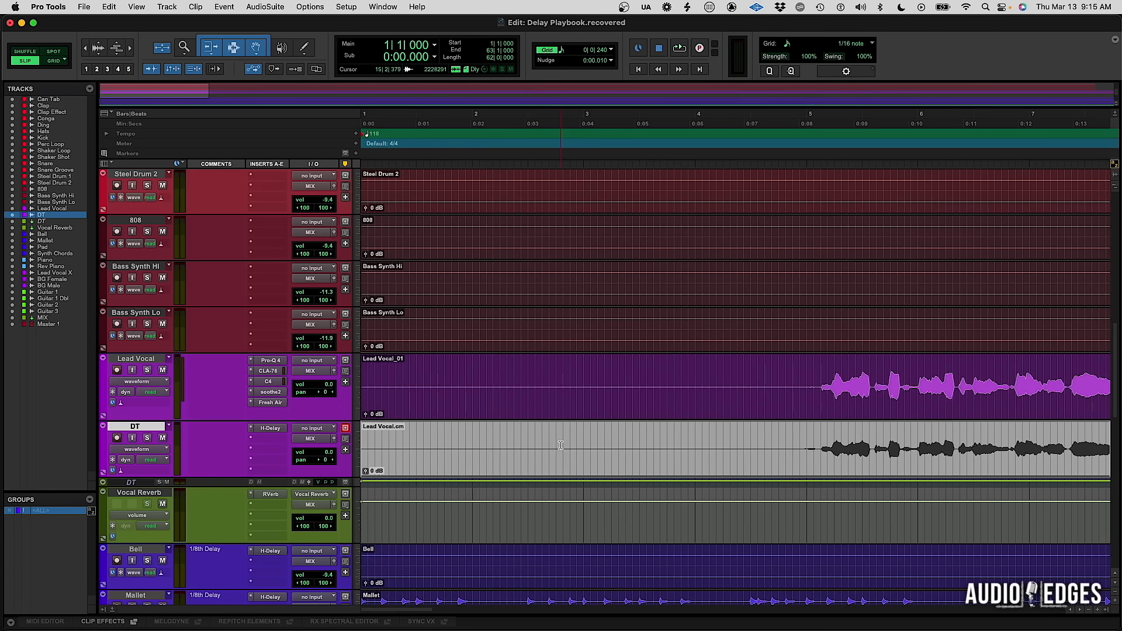
scroll(575, 445, "right", 12)
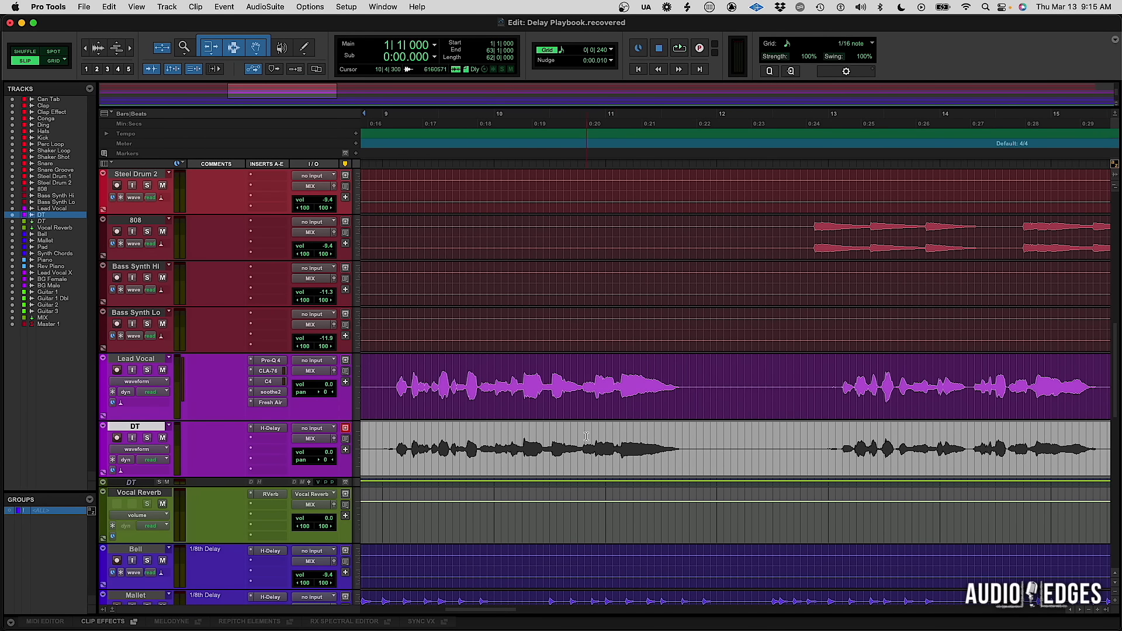
left_click(586, 436)
left_click_drag(581, 449, 698, 449)
left_click(539, 372)
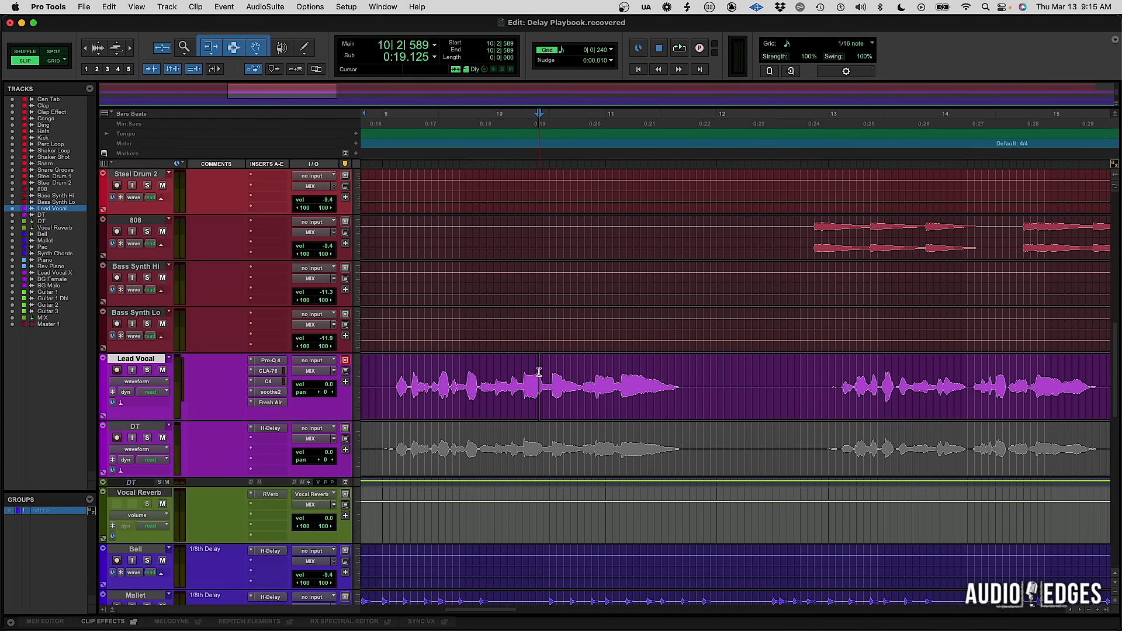
key("space")
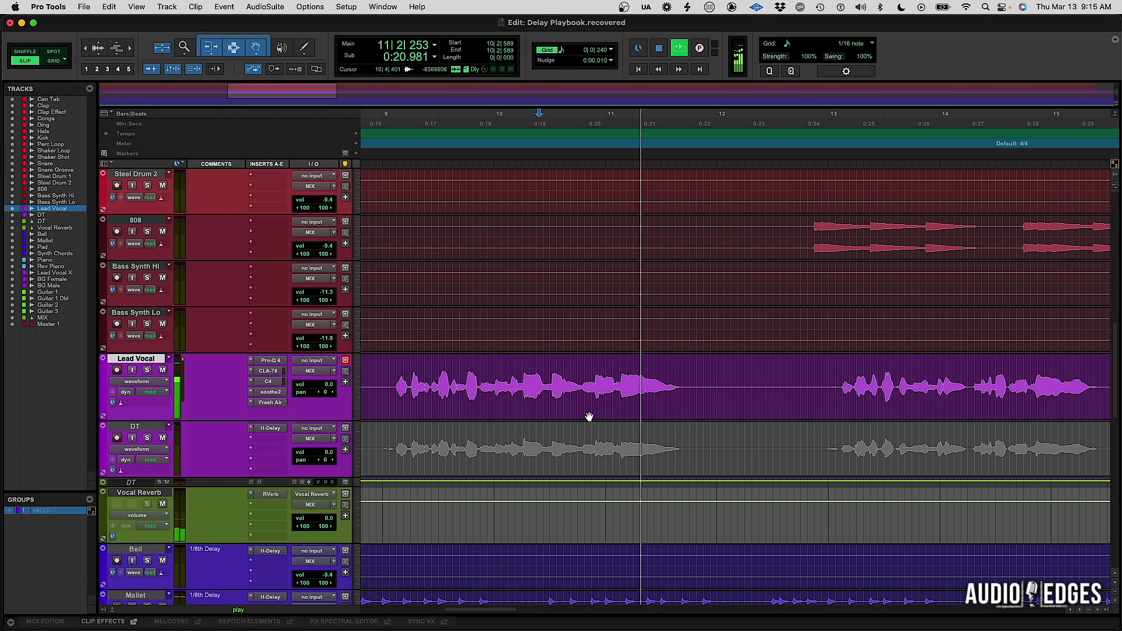
key("space")
Step: Separate and unmute DT's audio from 10|4|159 to 11|4|729, and play the phrase to check it
left_click_drag(582, 444, 711, 446)
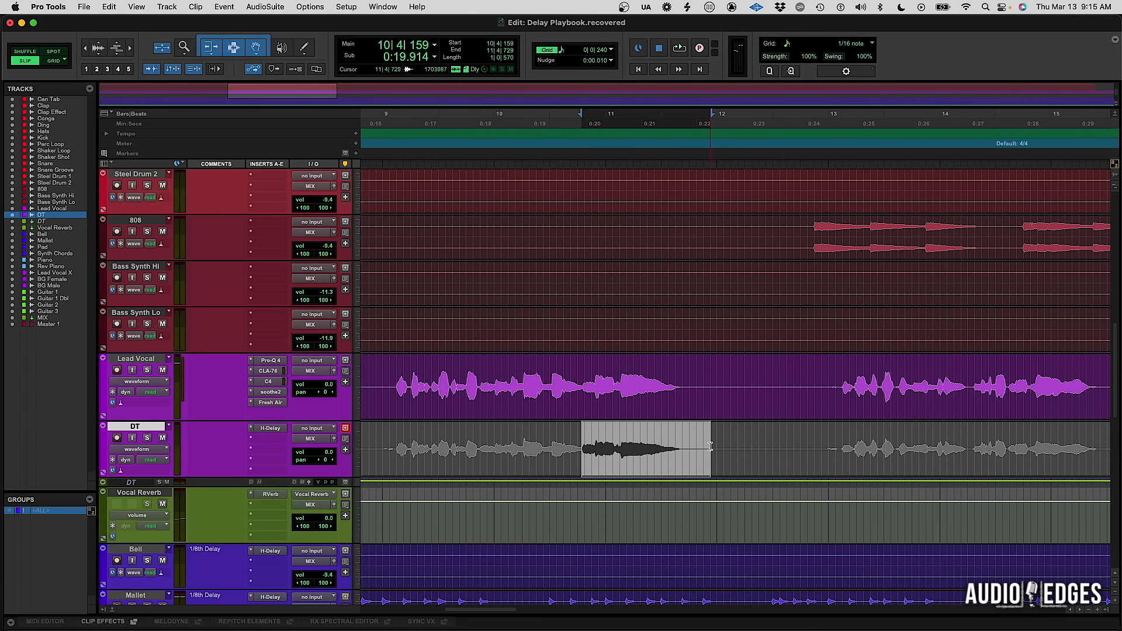
key("super+e")
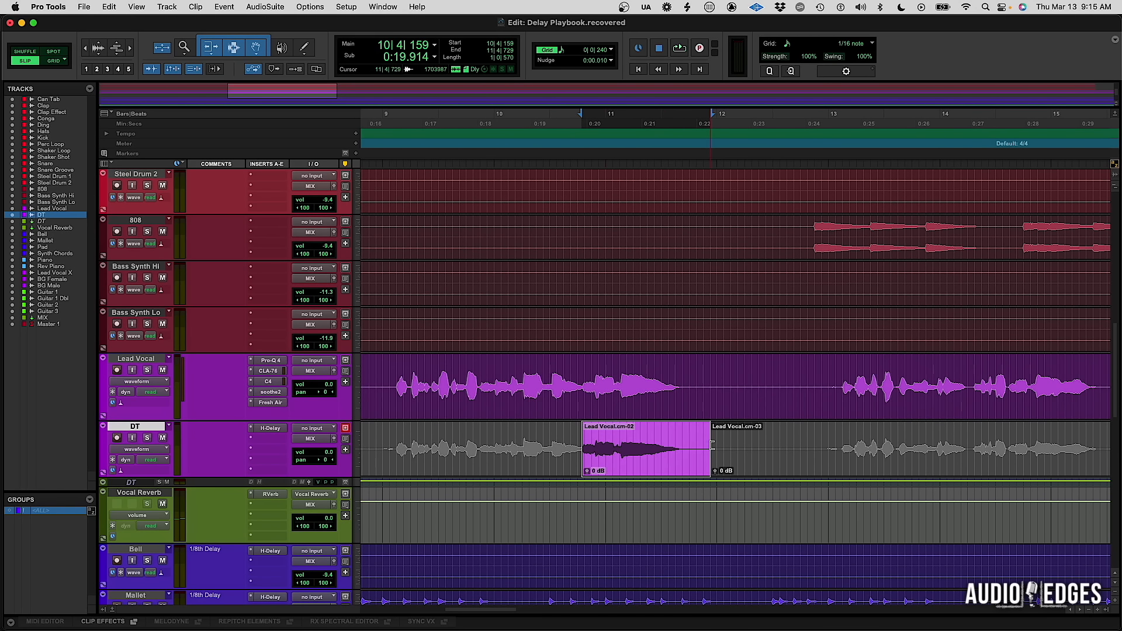
left_click(533, 444)
key("space")
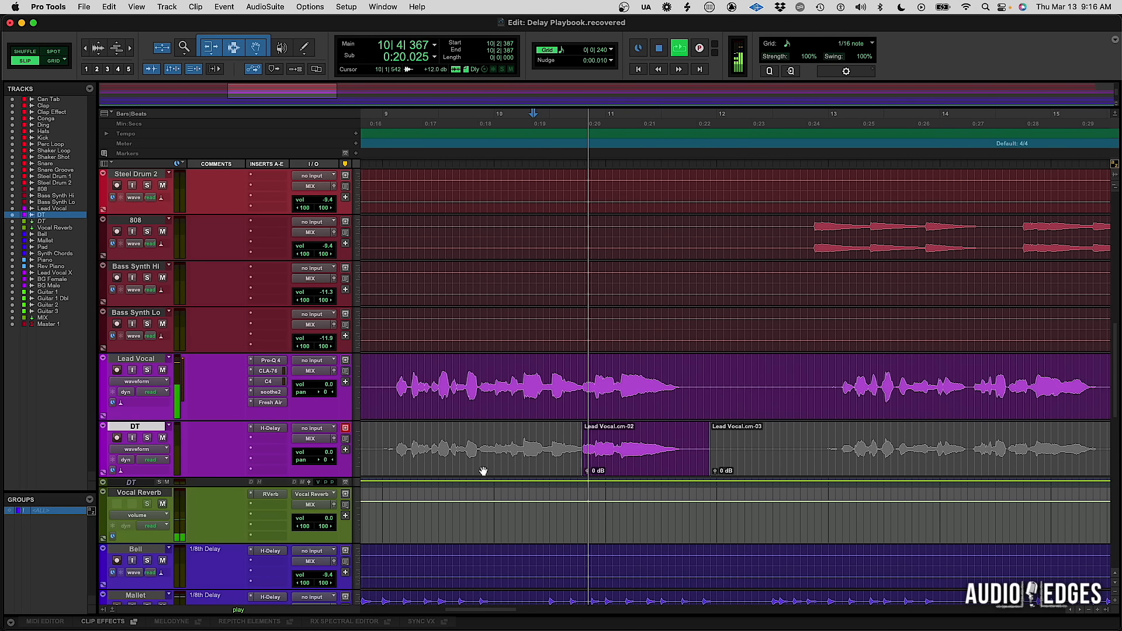
key("space")
Step: Solo the DT track and open its H-Delay plug-in window
left_click(147, 438)
left_click(270, 428)
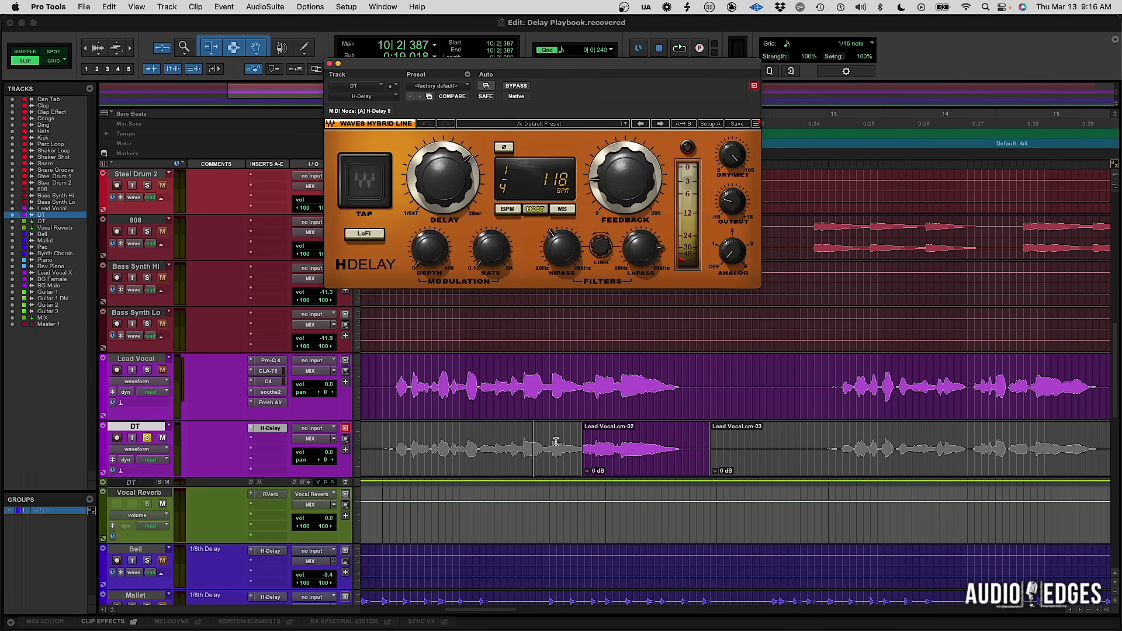
Step: Add a short crossfade where the muted DT audio meets the start of the unmuted throw clip
left_click_drag(552, 446, 778, 446)
key("super+bracketright")
key("super+bracketright")
scroll(778, 445, "right", 3)
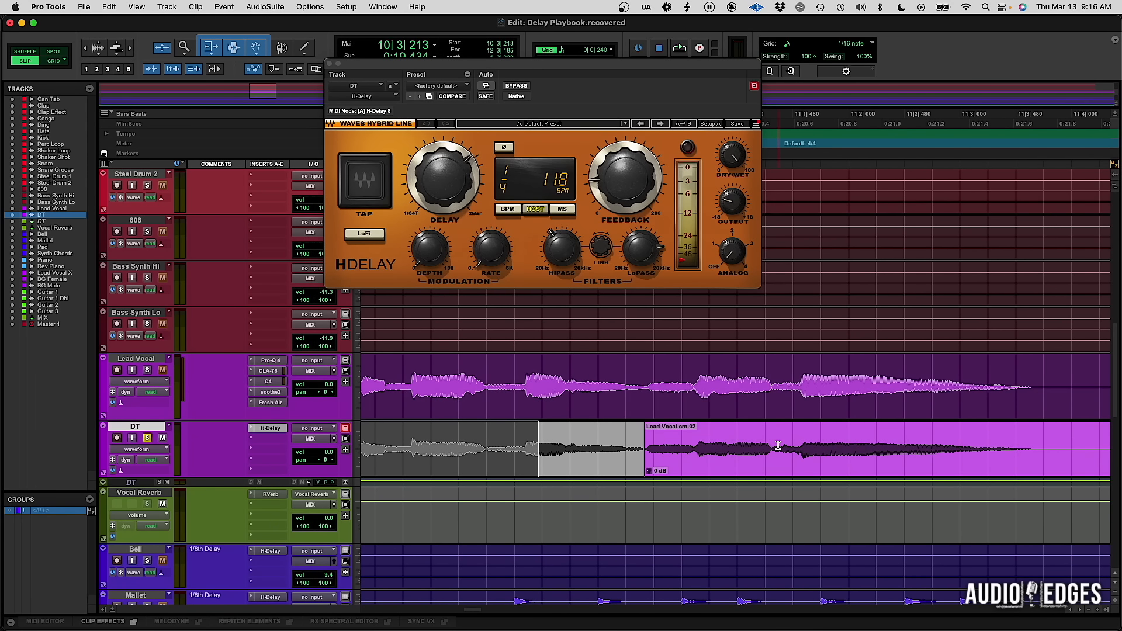
left_click_drag(648, 428, 658, 432)
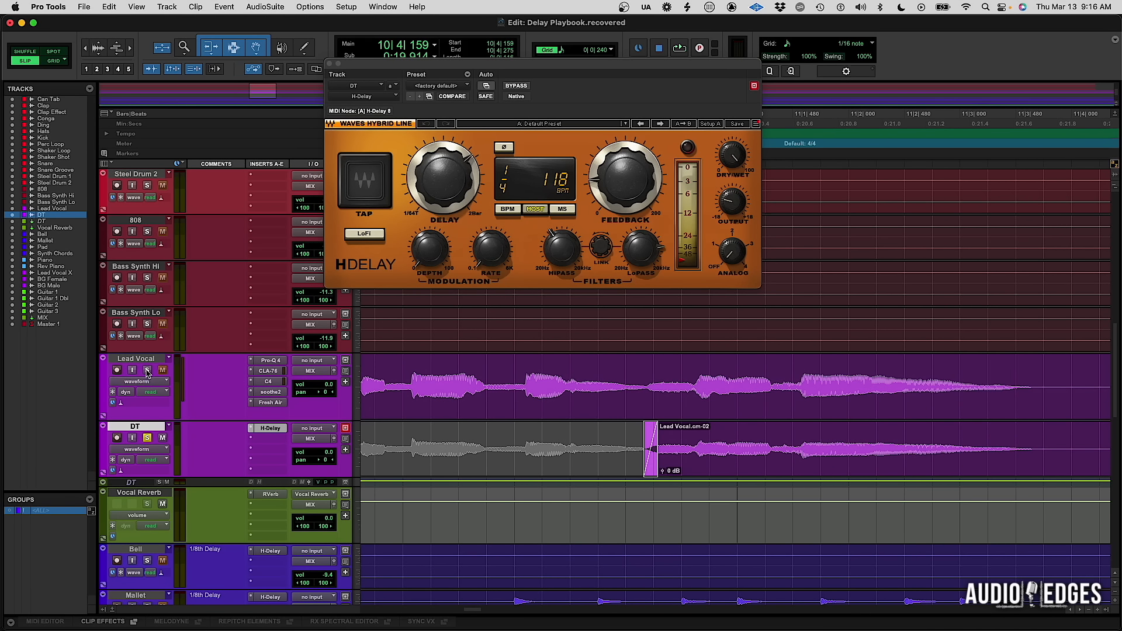
Step: Trim the end of DT's throw clip back to just past the vocal tail and add a short fade-out
key("r")
key("r")
left_click(816, 442)
left_click(821, 431)
key("s")
left_click_drag(821, 430, 813, 430)
Step: Solo the Lead Vocal alongside DT and play both from 10|3|313
left_click(689, 437)
left_click(147, 370)
key("space")
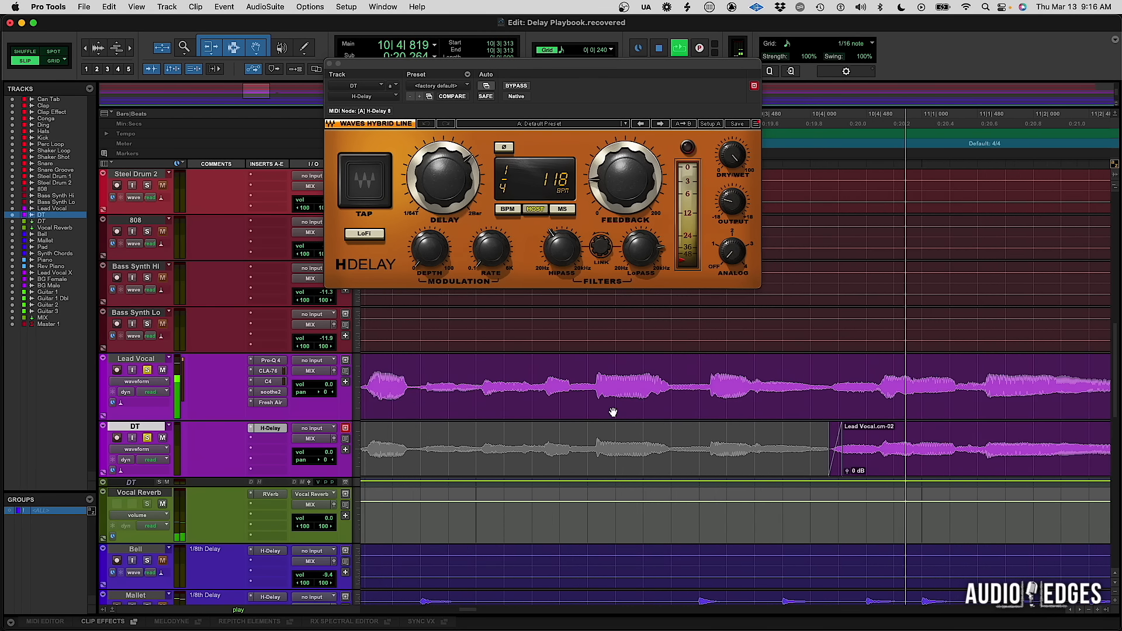
key("space")
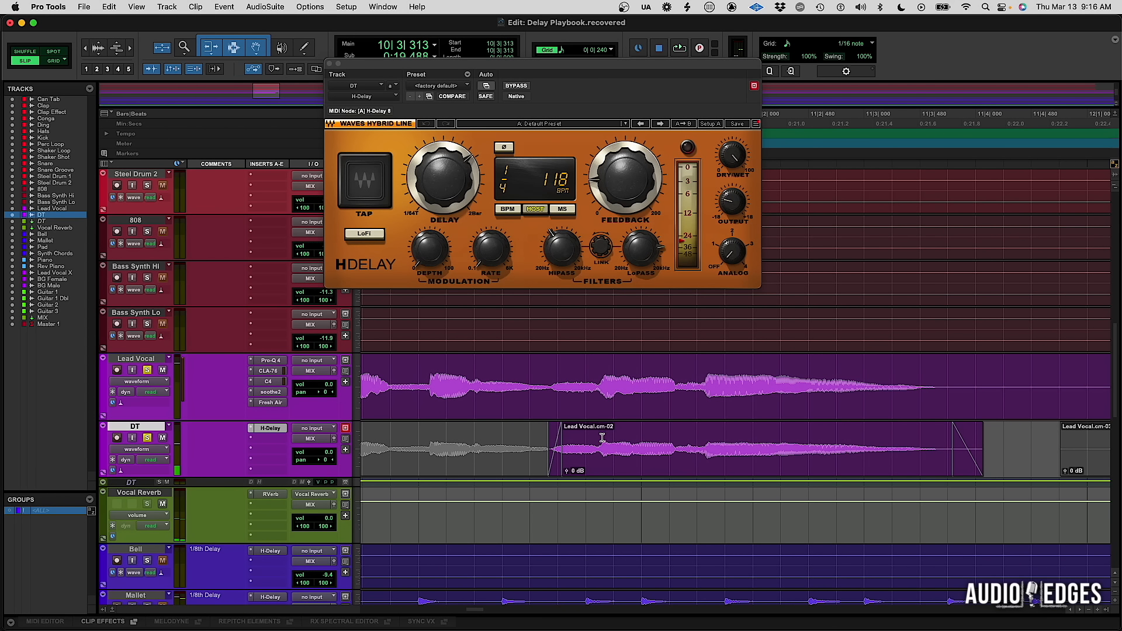
Step: Split the throw clip at 10|4|577, lower the first piece's clip gain to -8.5 dB, and play from 10|3|540
left_click(554, 468)
left_click(598, 441)
key("b")
left_click_drag(568, 472, 597, 472)
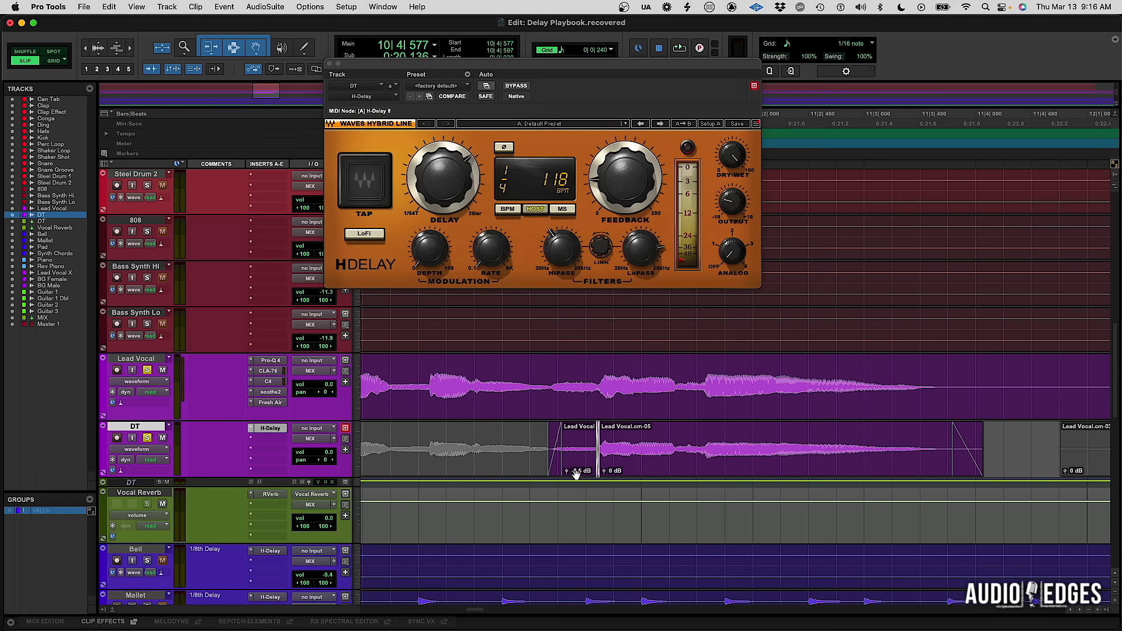
left_click(481, 436)
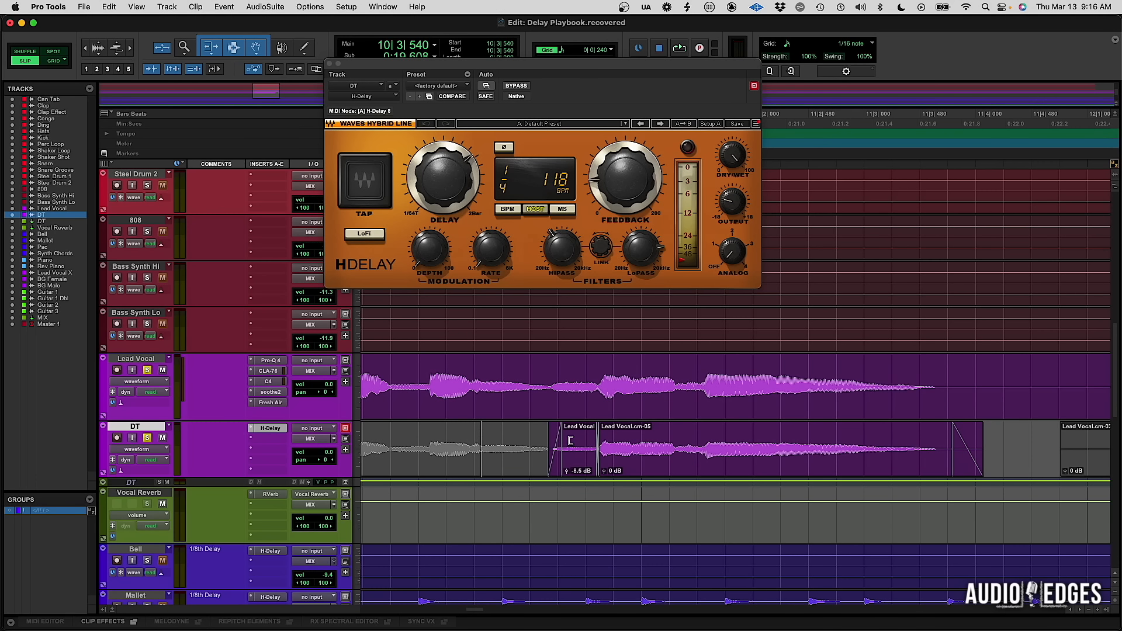
key("space")
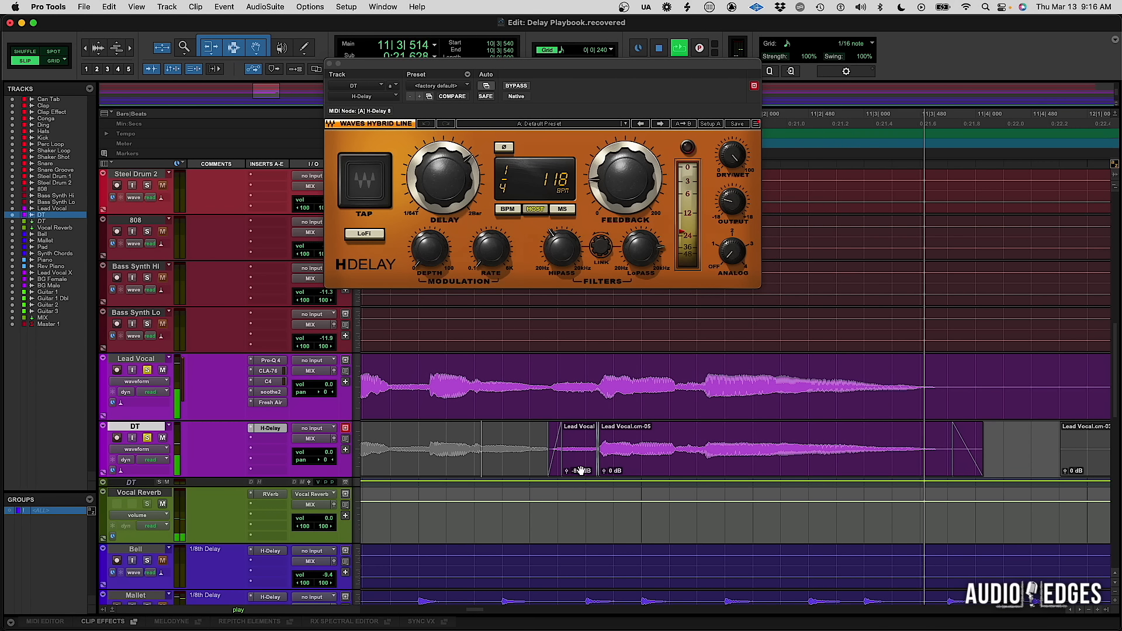
key("space")
Step: Delete the quieter first piece of the throw and fade in the start of the remaining clip
double_click(581, 463)
mouse_move(603, 455)
left_mouse_down()
mouse_move(575, 456)
mouse_move(575, 438)
mouse_move(602, 438)
left_mouse_up()
left_click(565, 464)
key("Delete")
key("f")
Step: Play the vocal with the faded-in throw from 10|3|479 and again from 10|3|102
left_click(475, 447)
key("space")
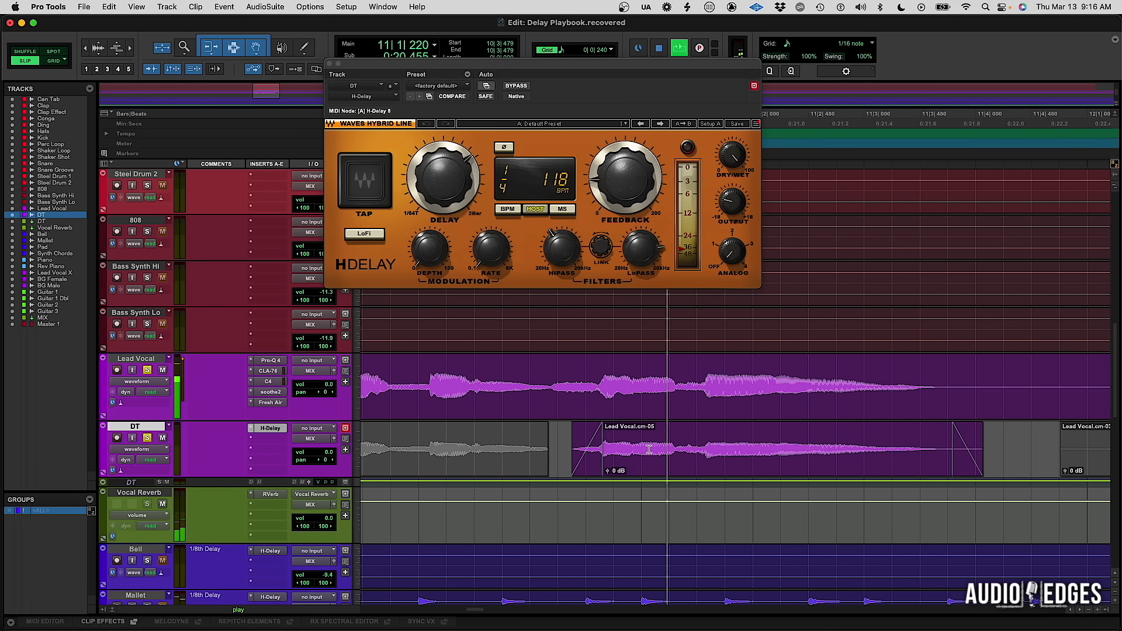
key("space")
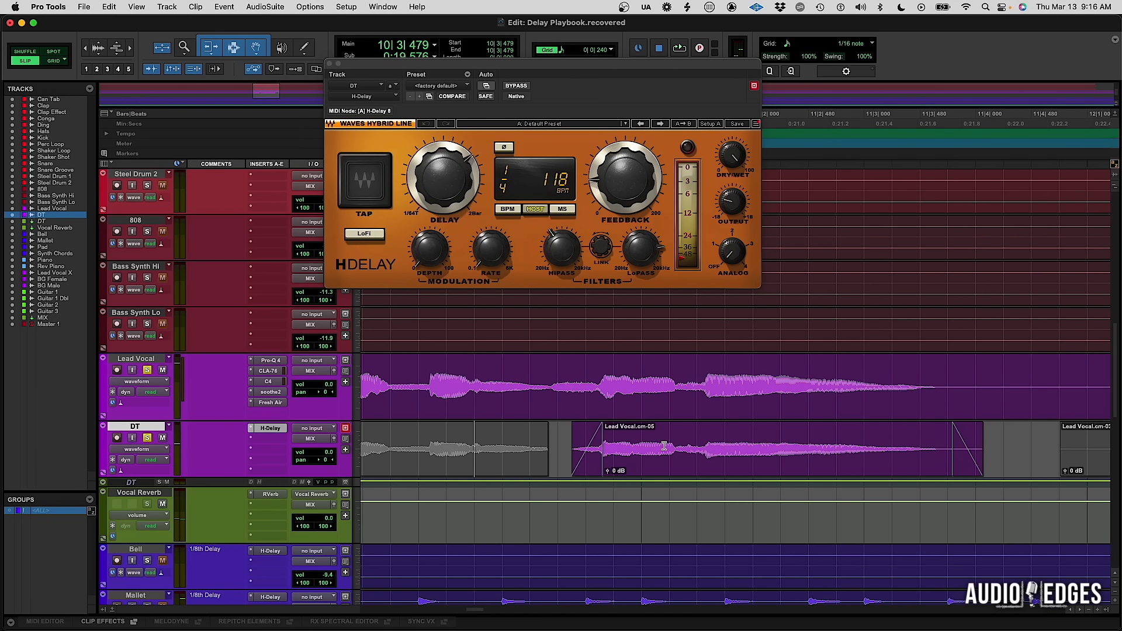
key("super+bracketleft")
left_click(581, 434)
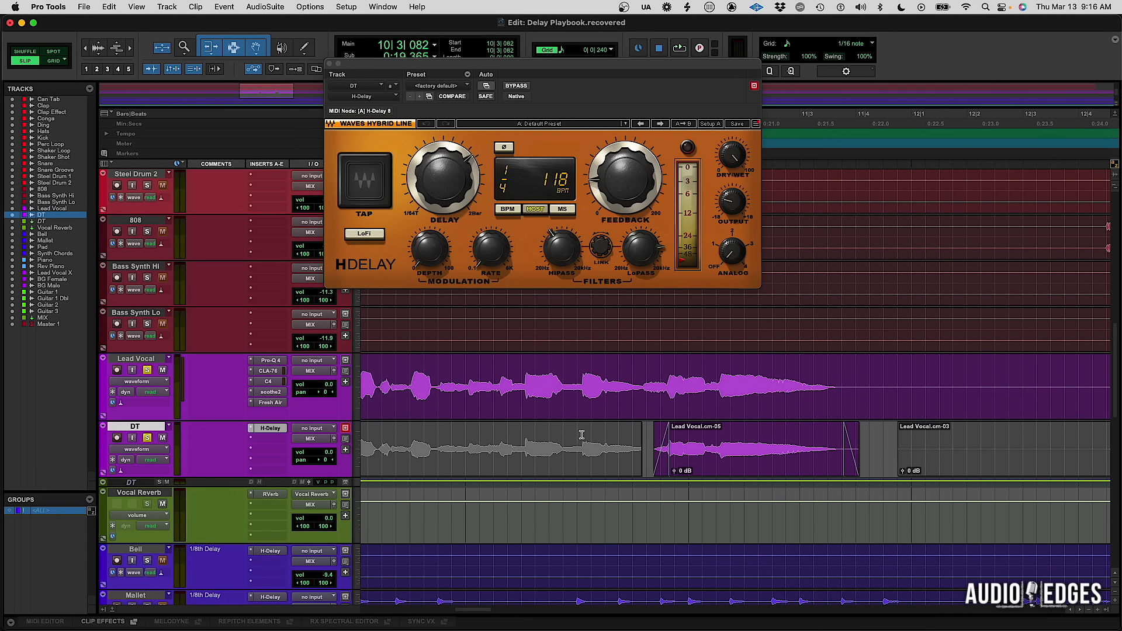
left_click(583, 435)
key("space")
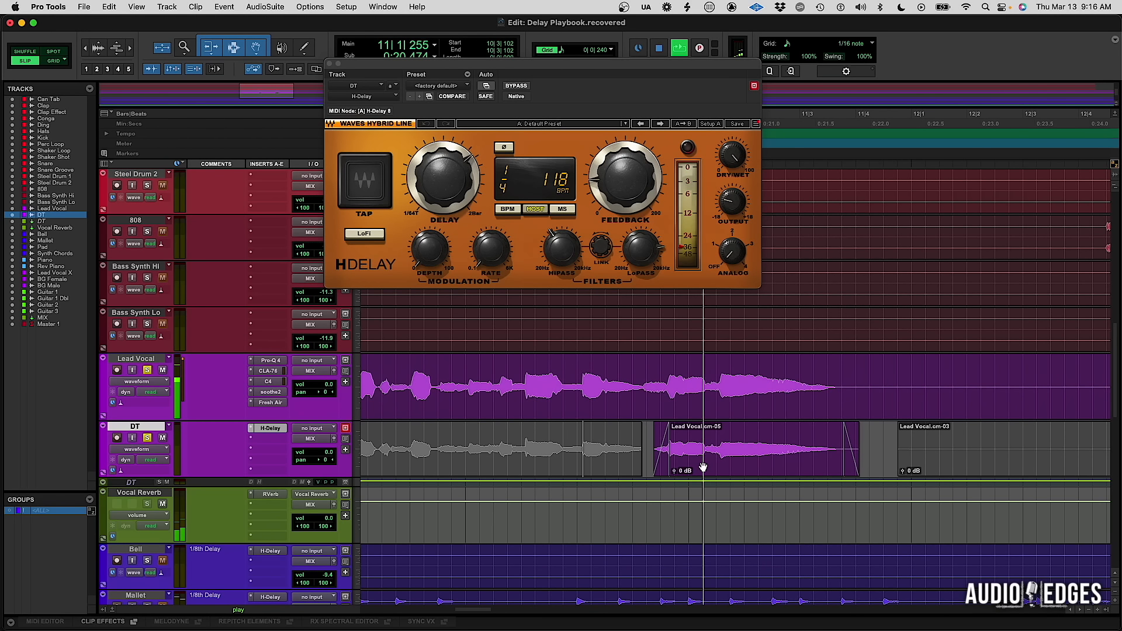
key("space")
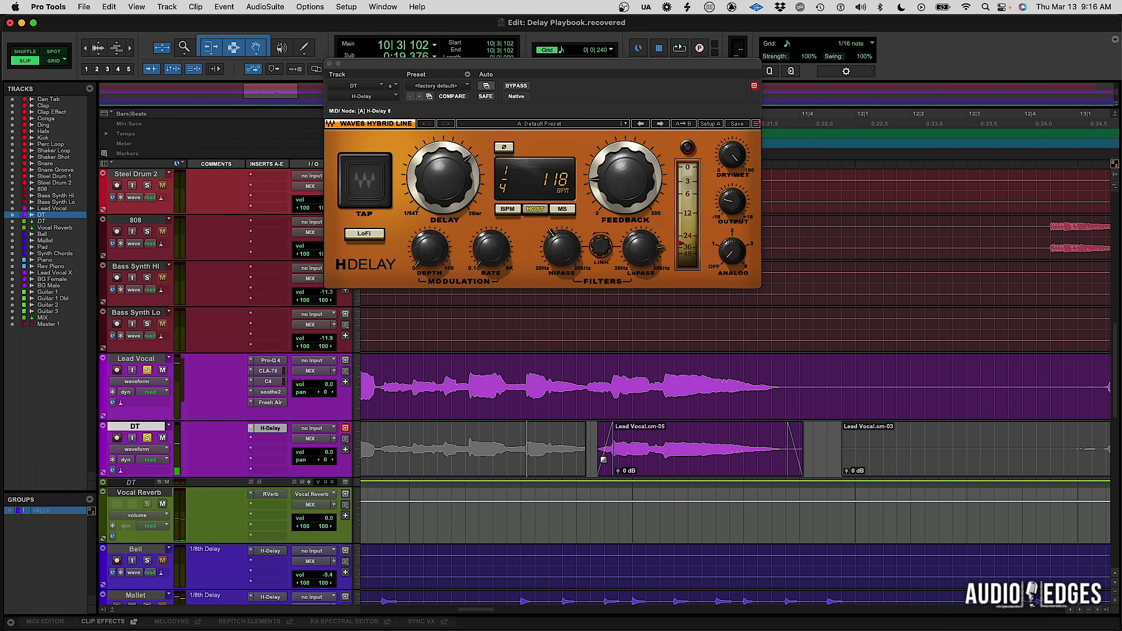
Step: Extend the throw clip's start toward the preceding muted audio and undo the crossfade on that boundary
left_click_drag(606, 470, 565, 468)
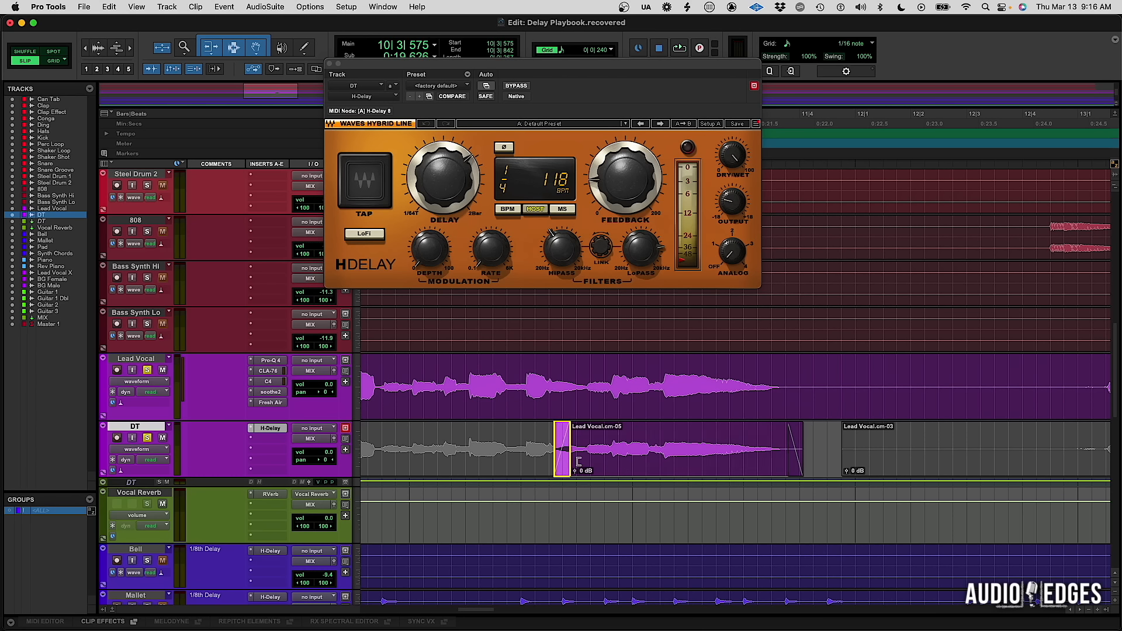
key("super+z")
key("super+z")
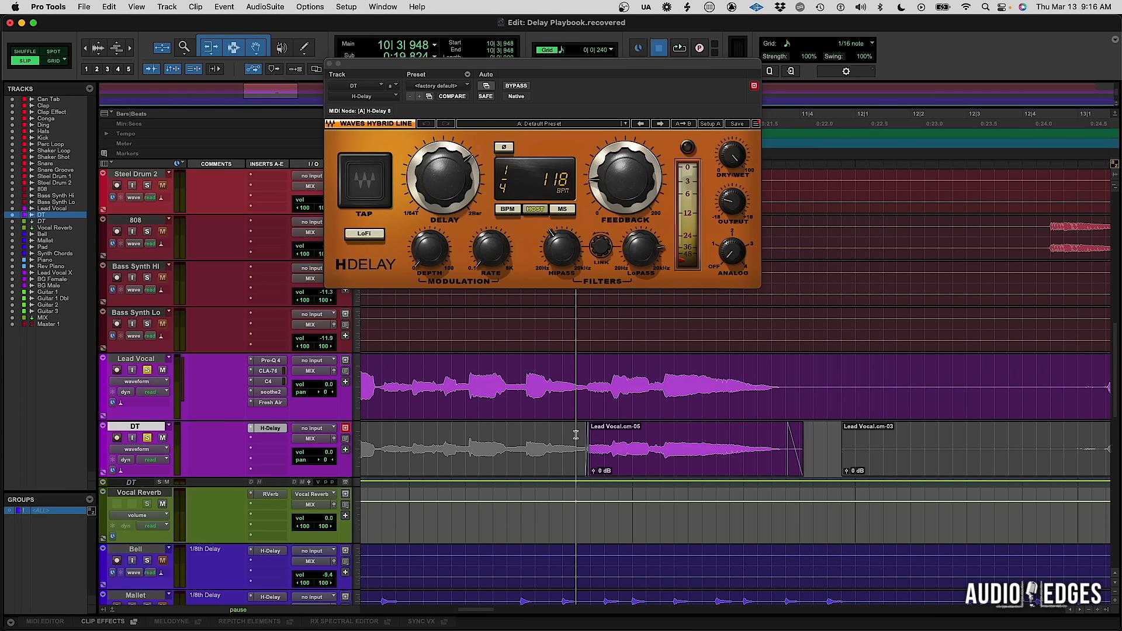
Step: Play the Lead Vocal with the extended DT throw clip from 10|3|726
key("space")
key("space")
left_click(562, 436)
key("space")
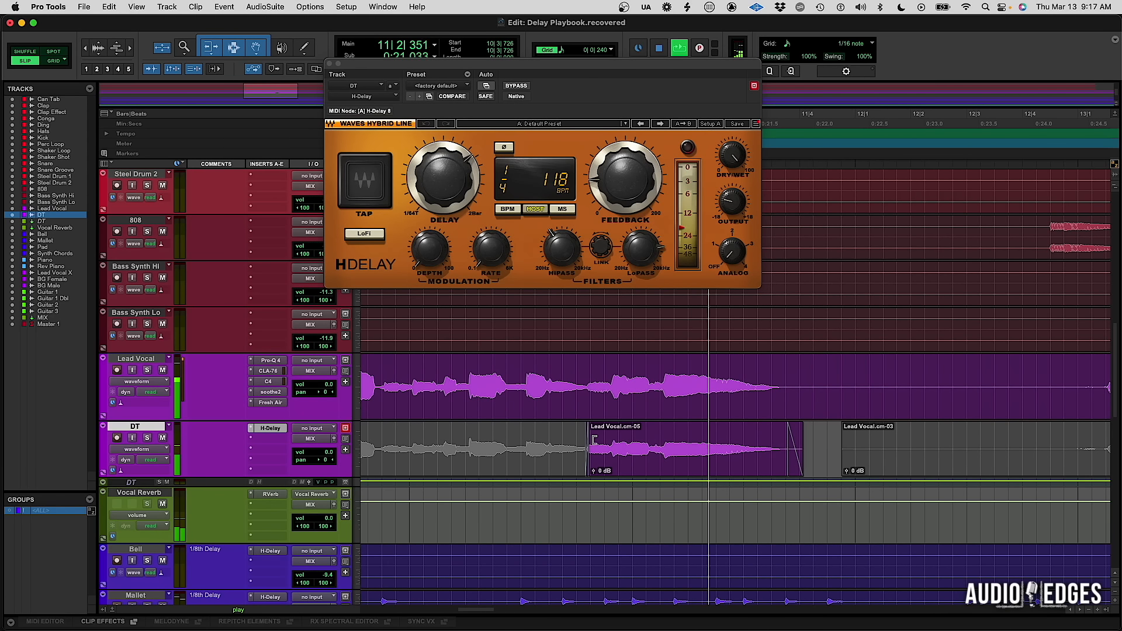
key("space")
Step: Open a gap before the throw clip with fades on both neighbouring clip edges, and play from 10|3|142
mouse_move(578, 434)
left_mouse_down()
mouse_move(562, 471)
mouse_move(620, 440)
mouse_move(599, 436)
left_mouse_up()
key("f")
left_click(584, 433)
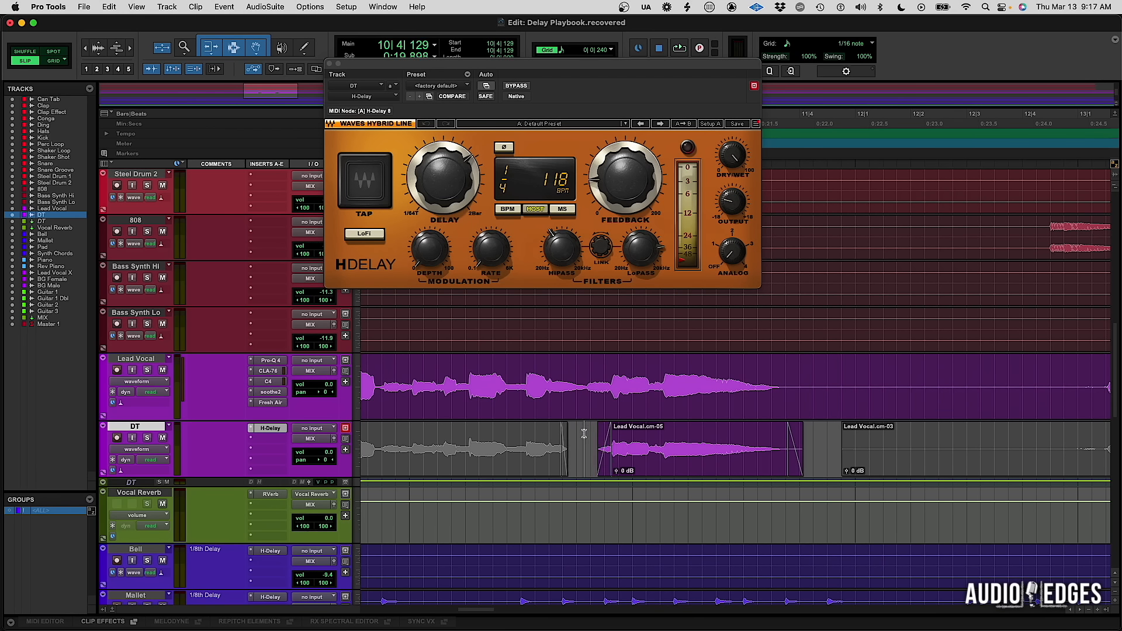
left_click(529, 438)
key("space")
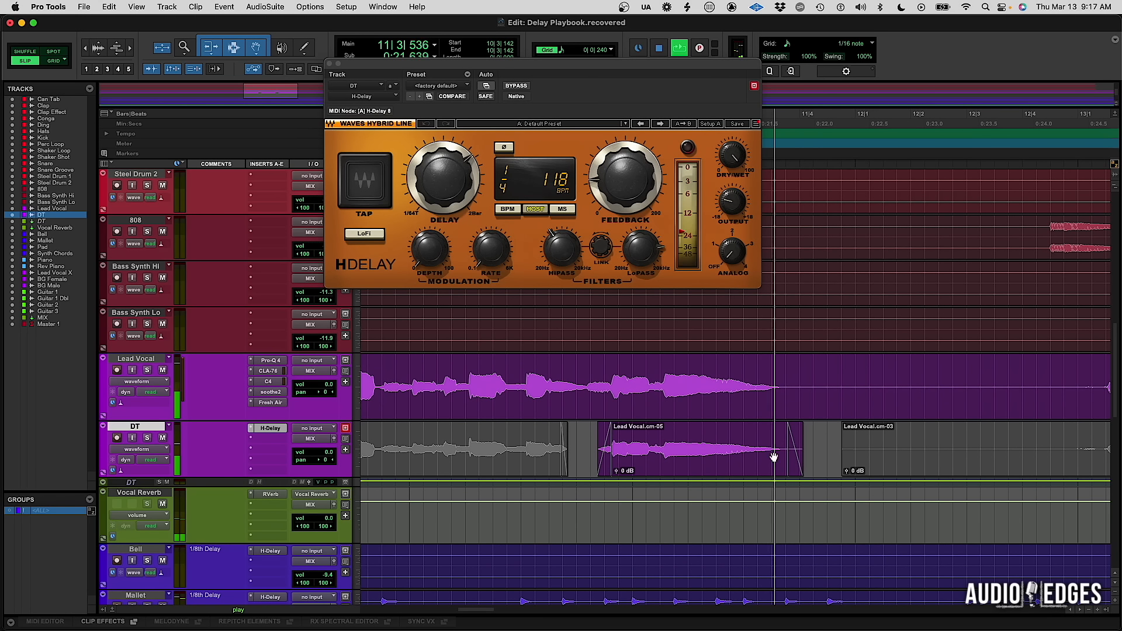
key("space")
Step: Close the H-Delay window and lower the DT fader to about -6.2 dB in the Mix window while playing the full mix
key("super+equal")
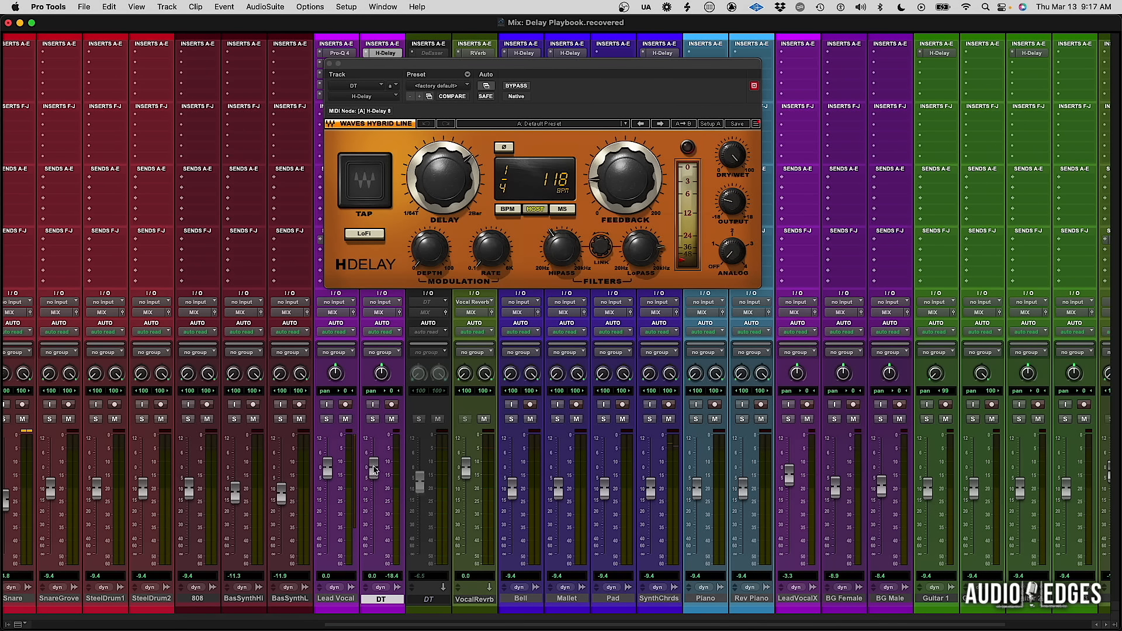
left_click(329, 63)
left_click_drag(369, 466, 374, 500)
key("space")
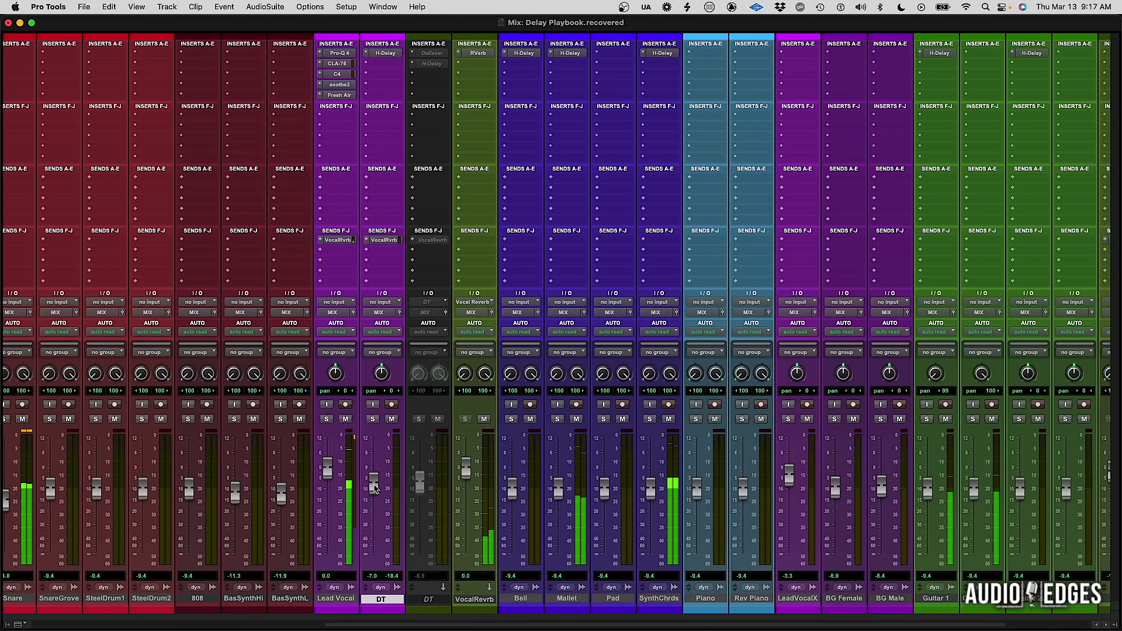
left_click_drag(375, 500, 375, 487)
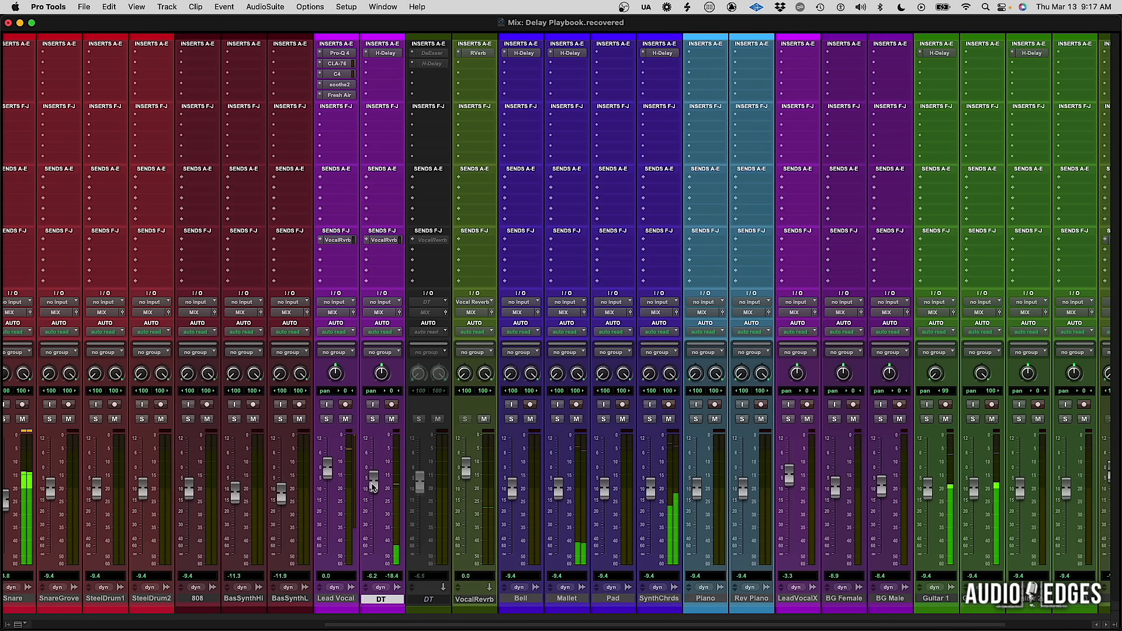
Step: Raise the DT track's Vocal Reverb send to about -7.6 dB and solo DT together with Lead Vocal during playback
left_click(382, 240)
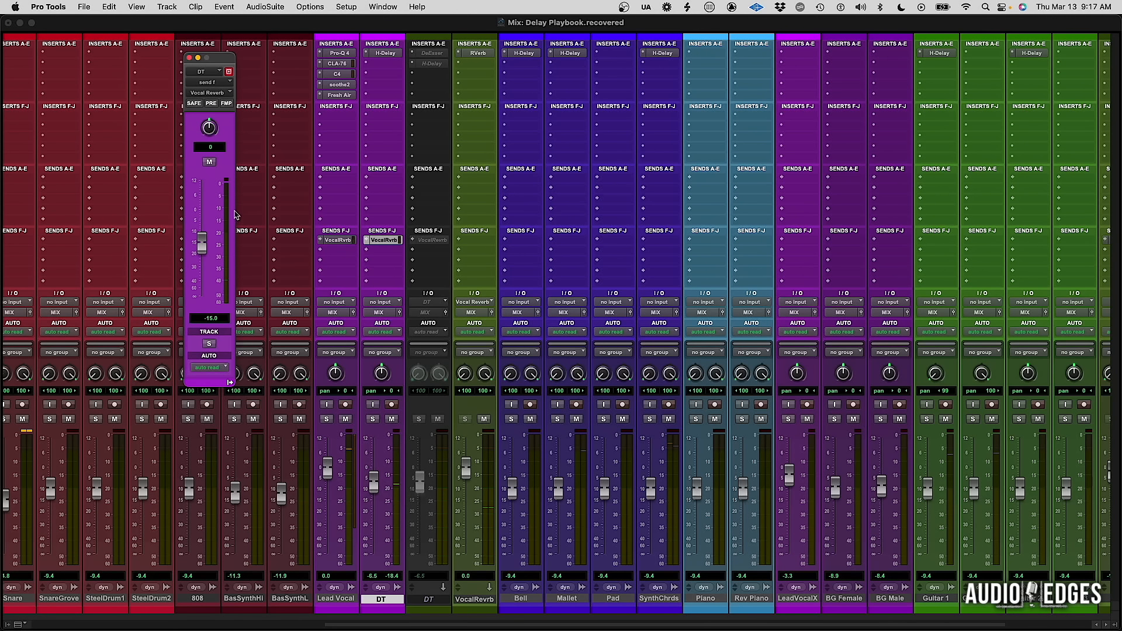
left_click_drag(202, 250, 203, 244)
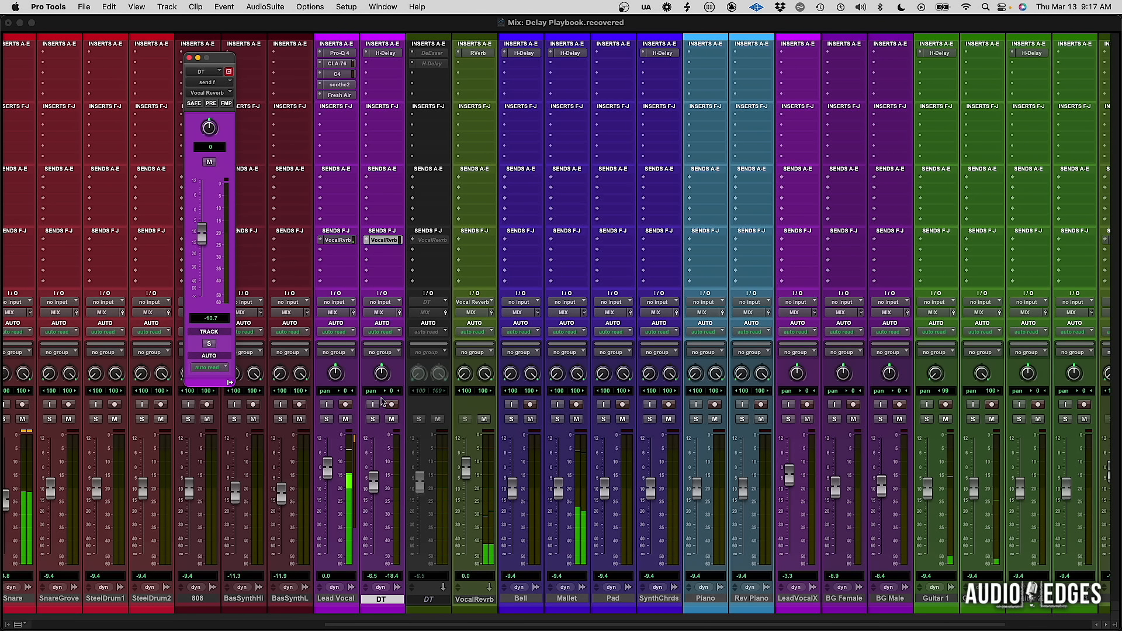
left_click(373, 419)
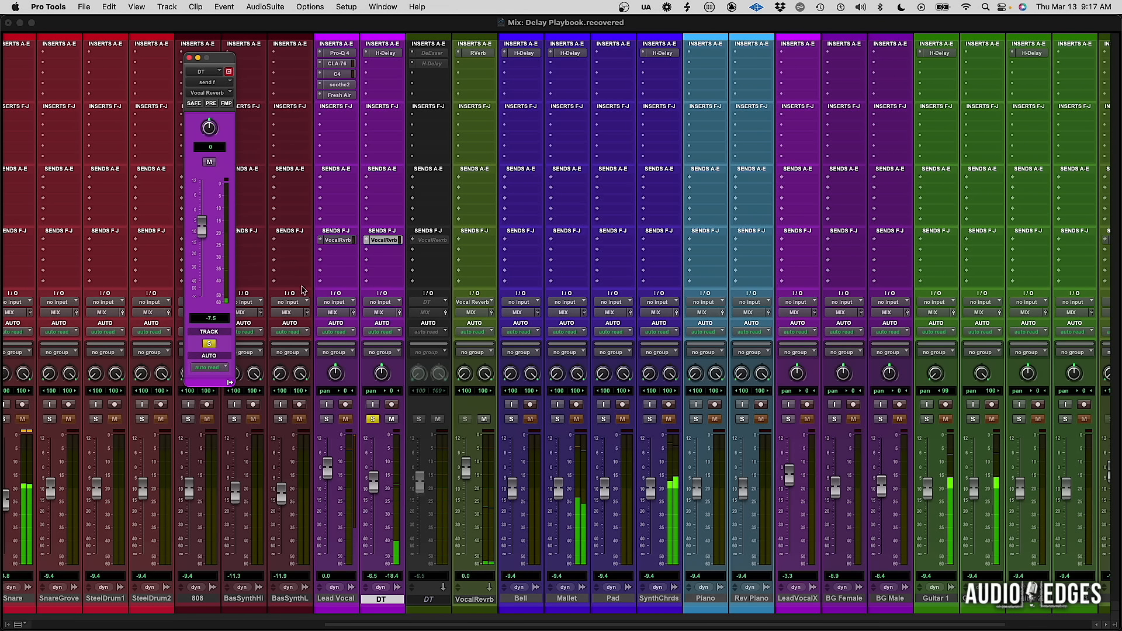
key("super+equal")
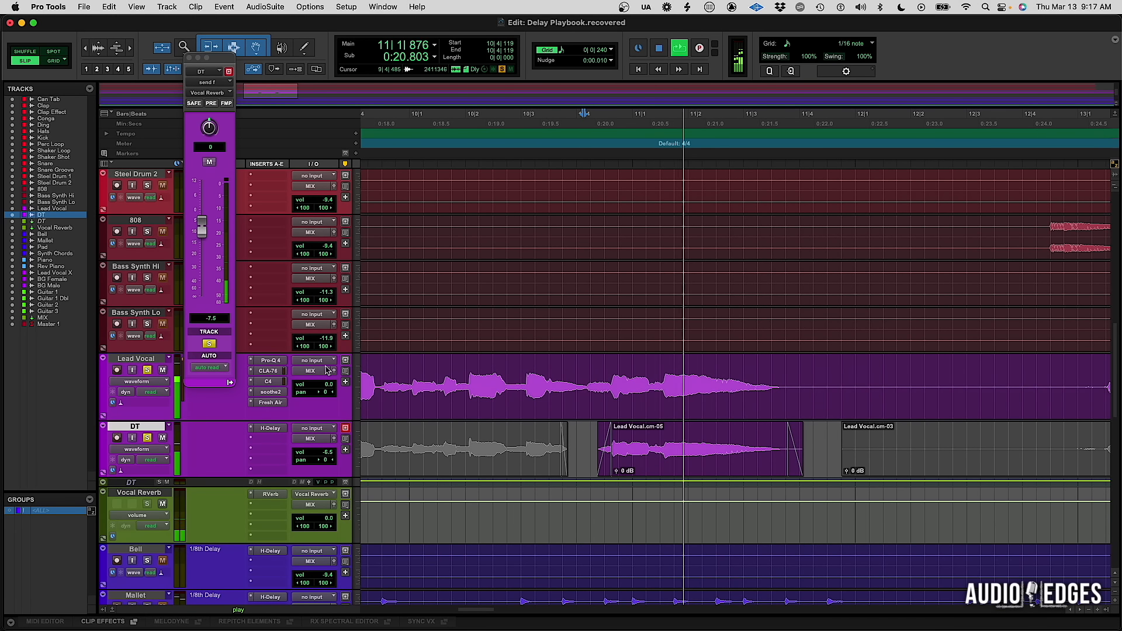
key("space")
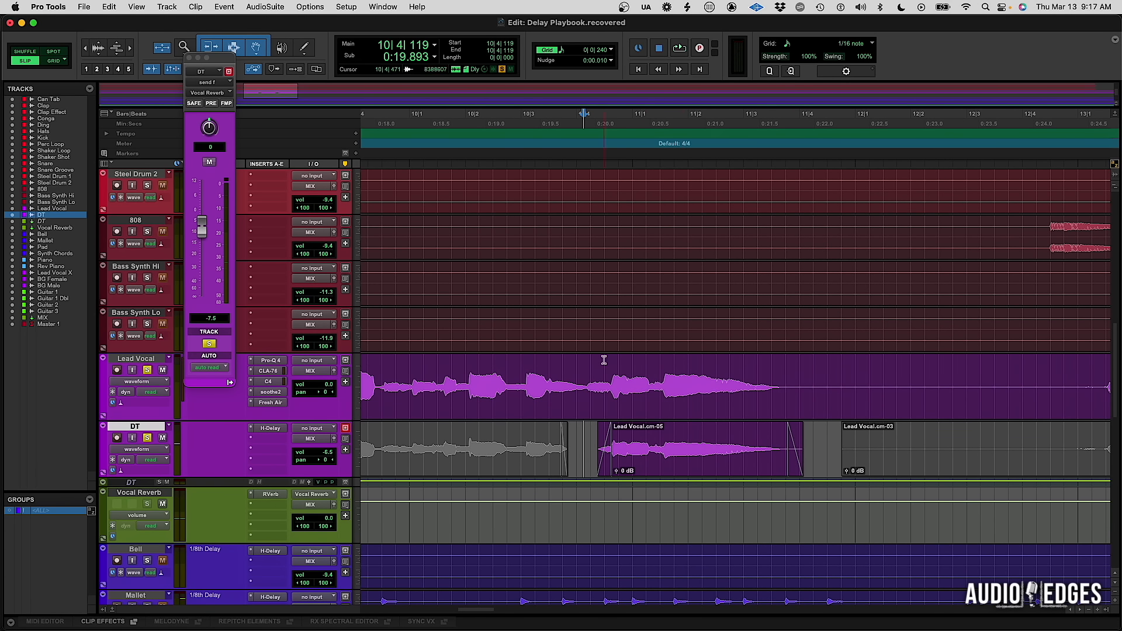
left_click(189, 57)
Step: Raise DT's Vocal Reverb send further to -0.1 dB in the Mix window and close the send window
key("super+equal")
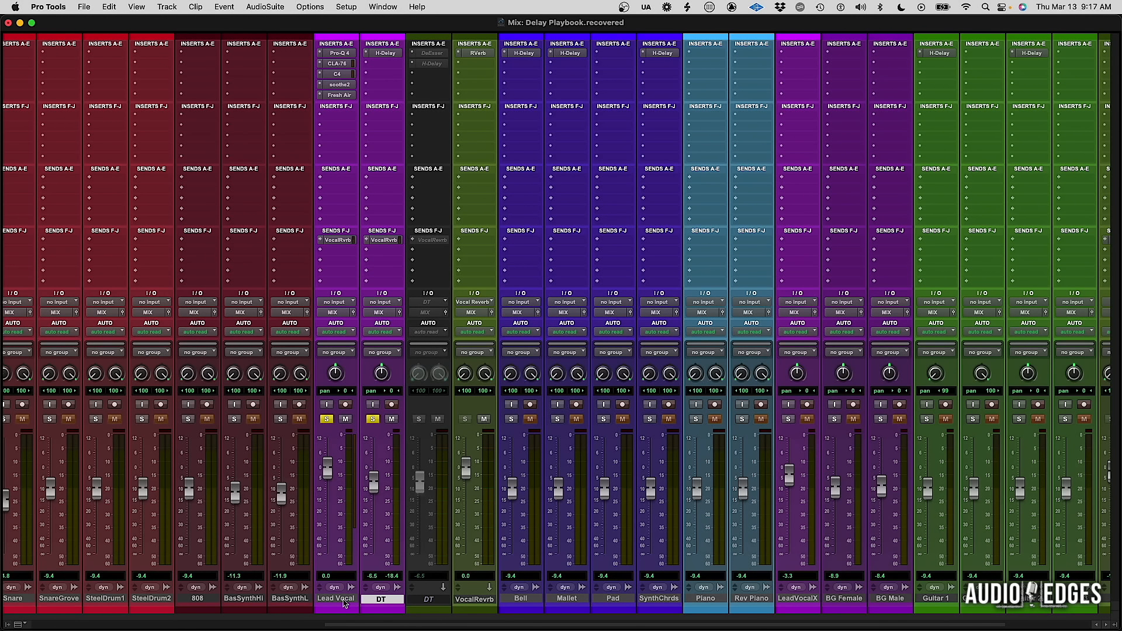
left_click(381, 240)
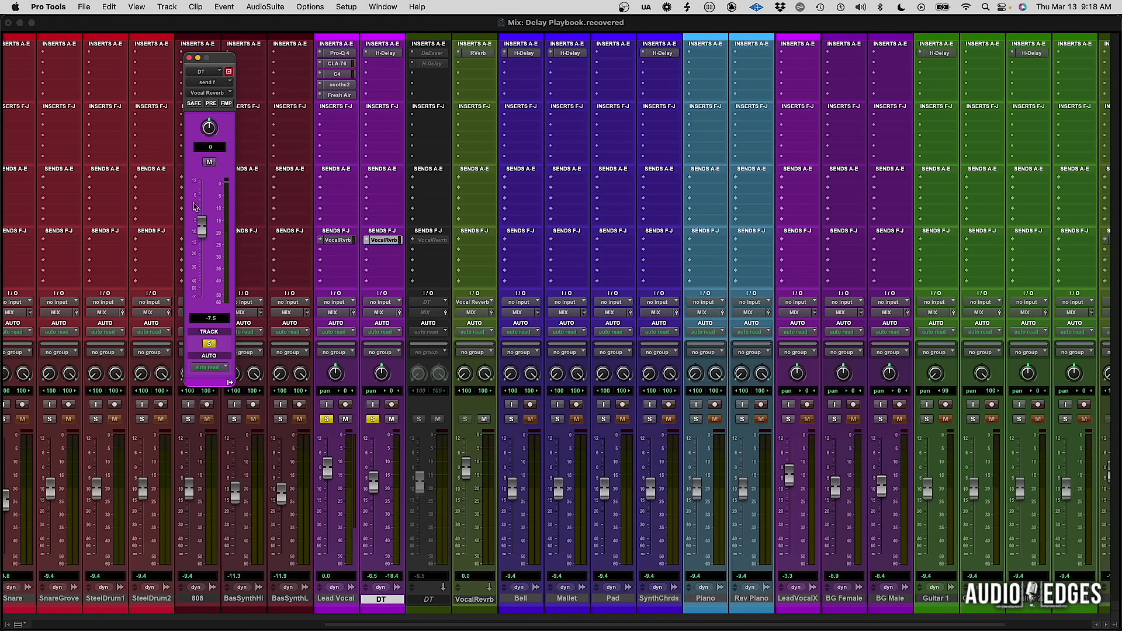
mouse_move(202, 227)
left_mouse_down()
mouse_move(201, 240)
mouse_move(200, 207)
left_mouse_up()
left_click(182, 61)
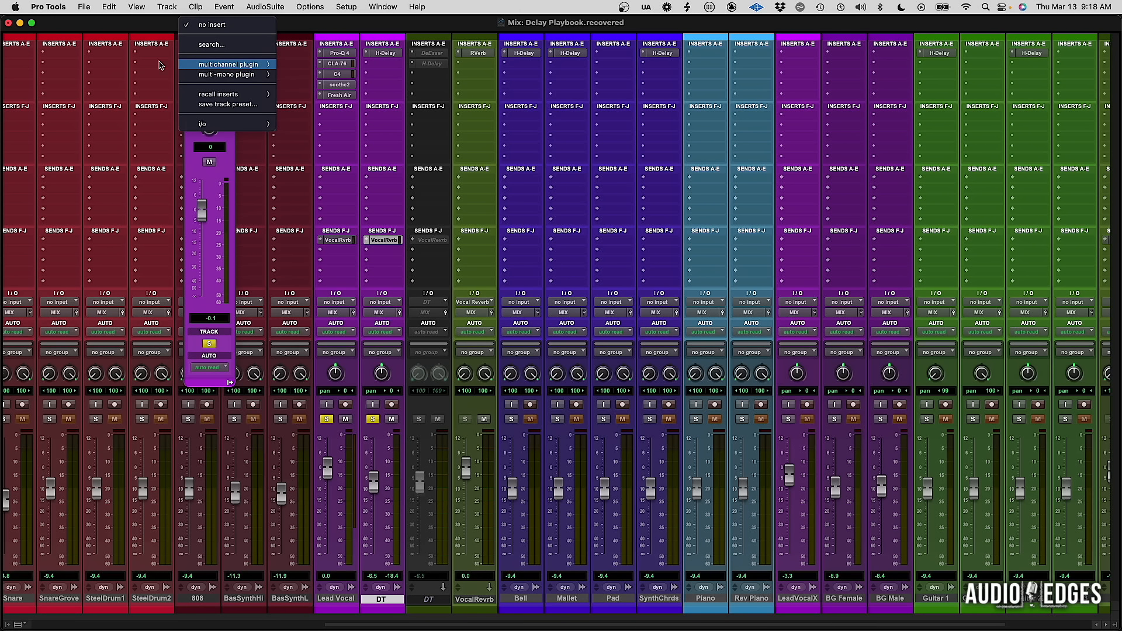
left_click(158, 61)
left_click(190, 57)
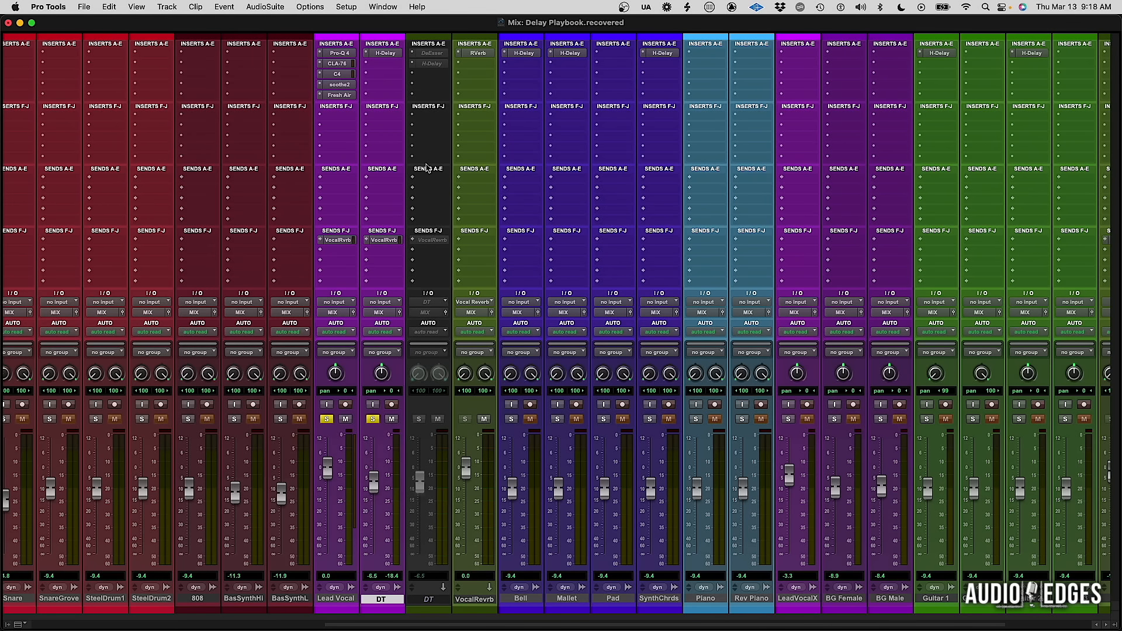
Step: Return to the Edit window and zoom out the timeline to view the Lead Vocal and DT phrases across the opening bars
key("super+equal")
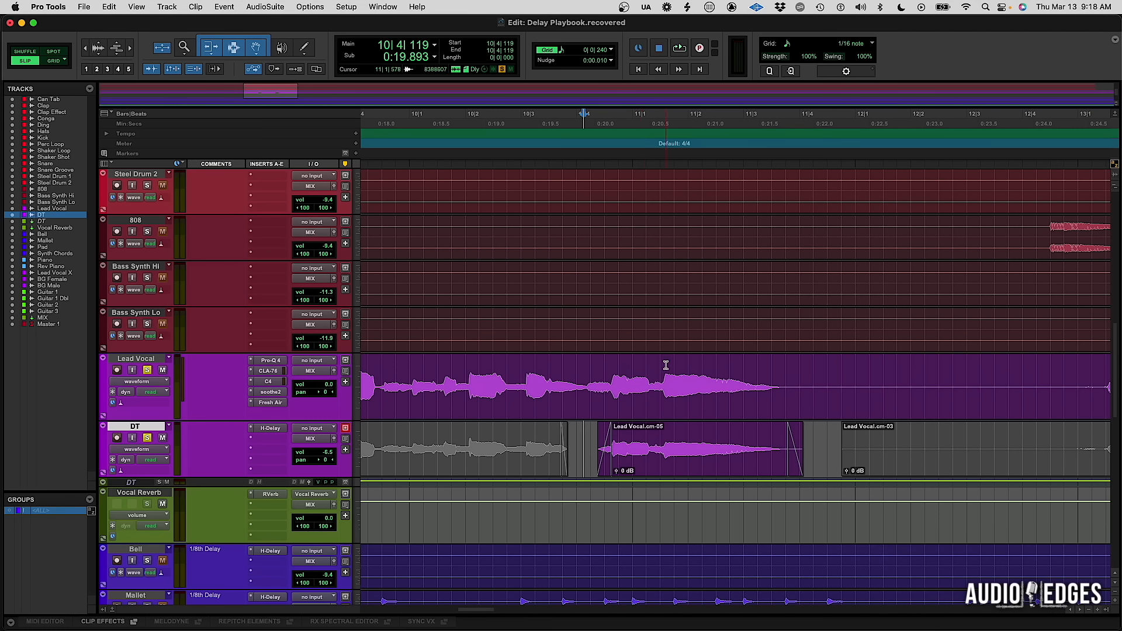
key("r")
key("r")
key("r")
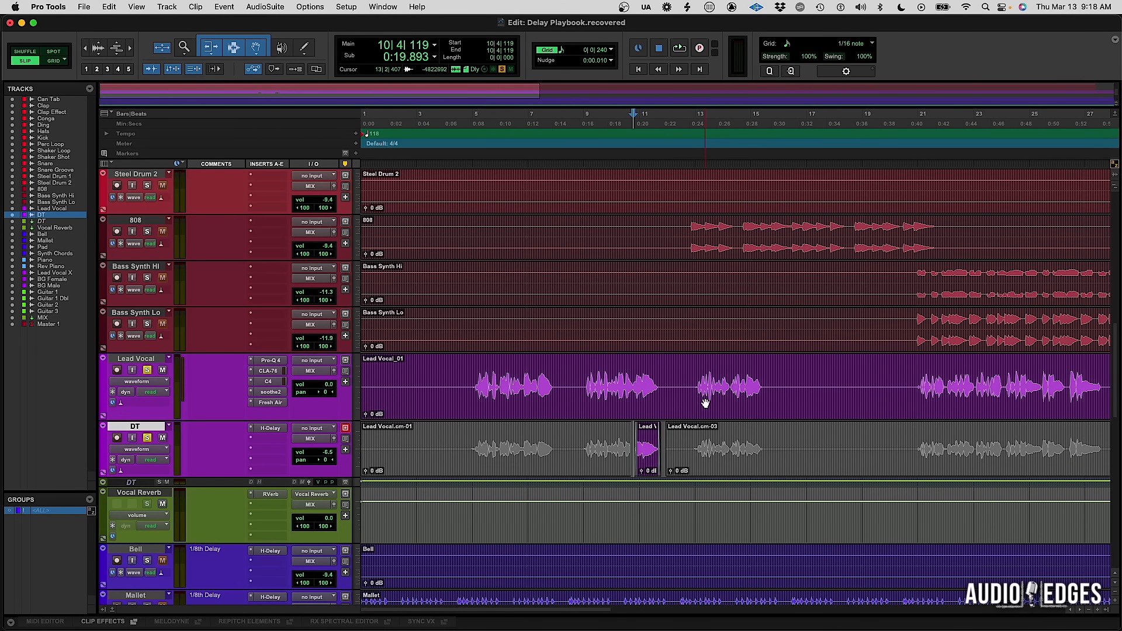